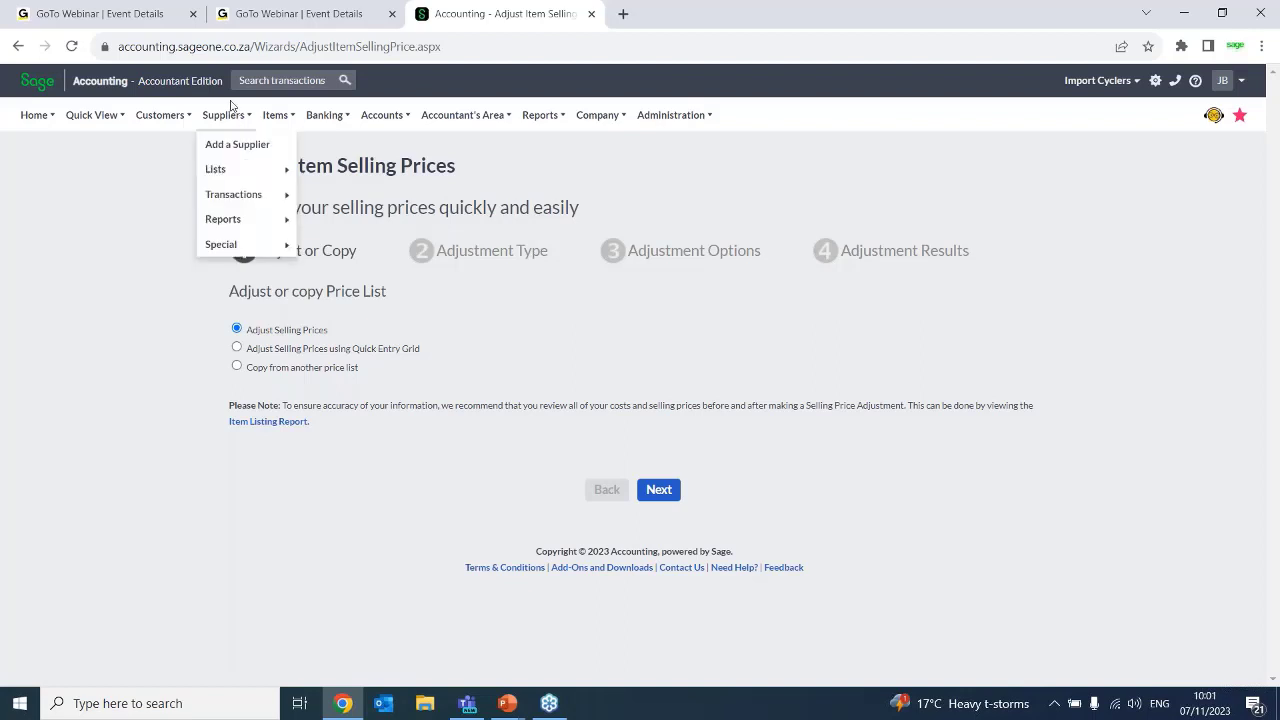
Start a new item and enter an exclusive selling price of 1000 for its Default Price List
mouse_move(276, 115)
mouse_move(277, 170)
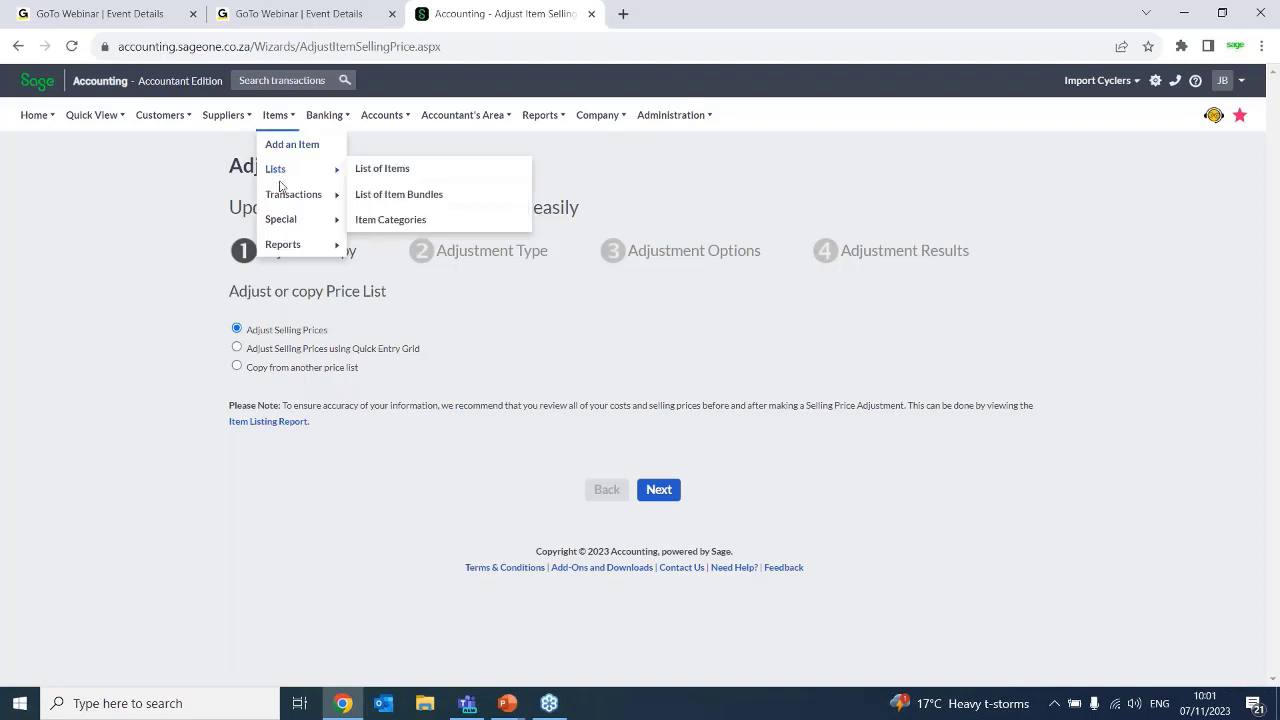
left_click(276, 150)
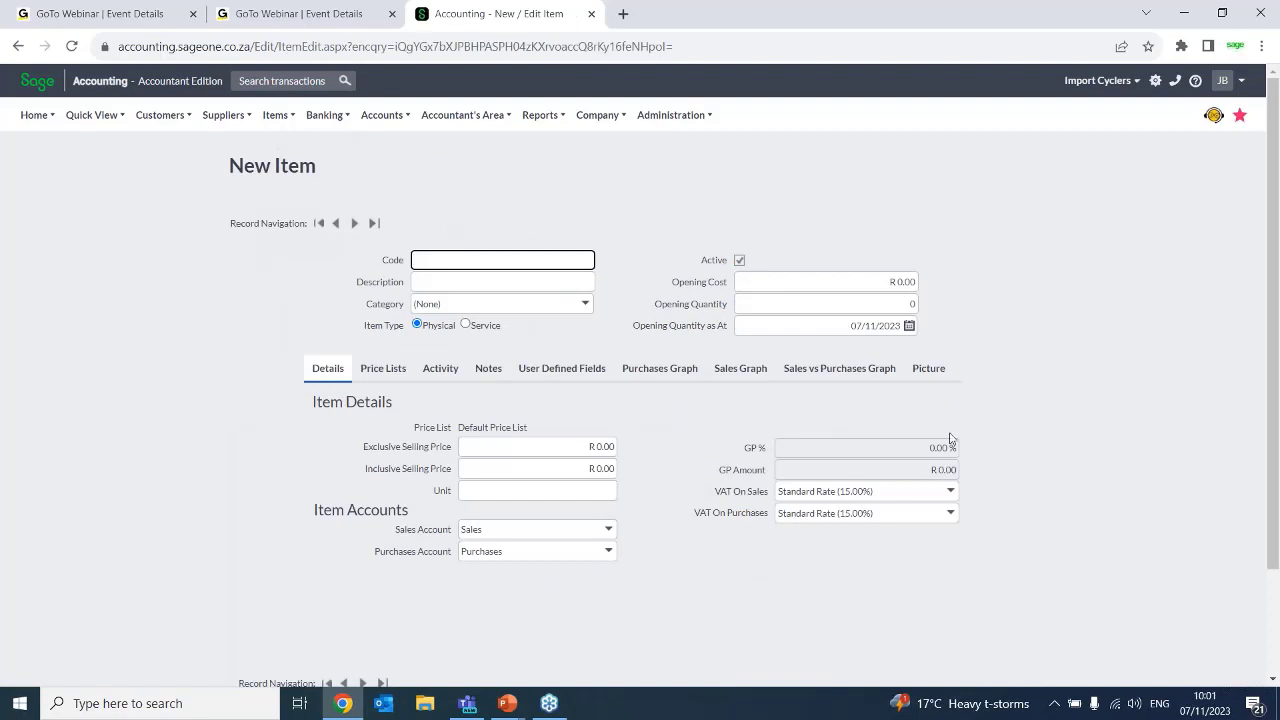
left_click(456, 434)
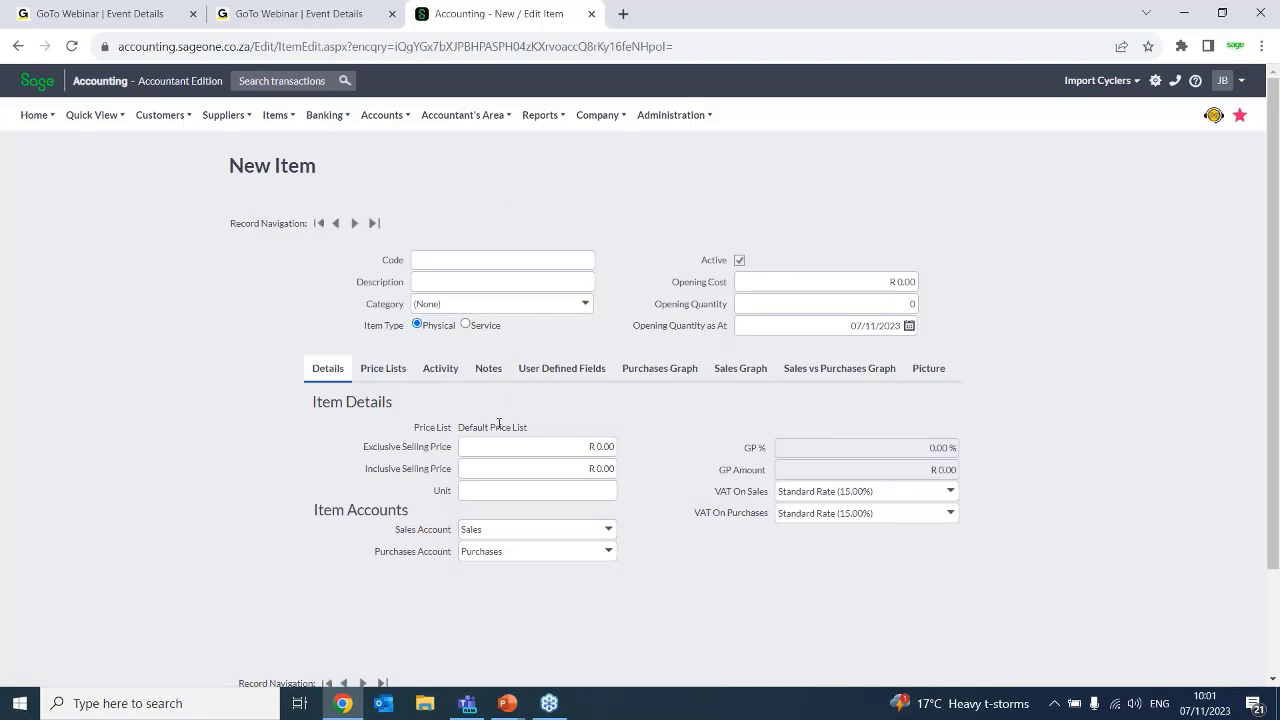
left_click(395, 372)
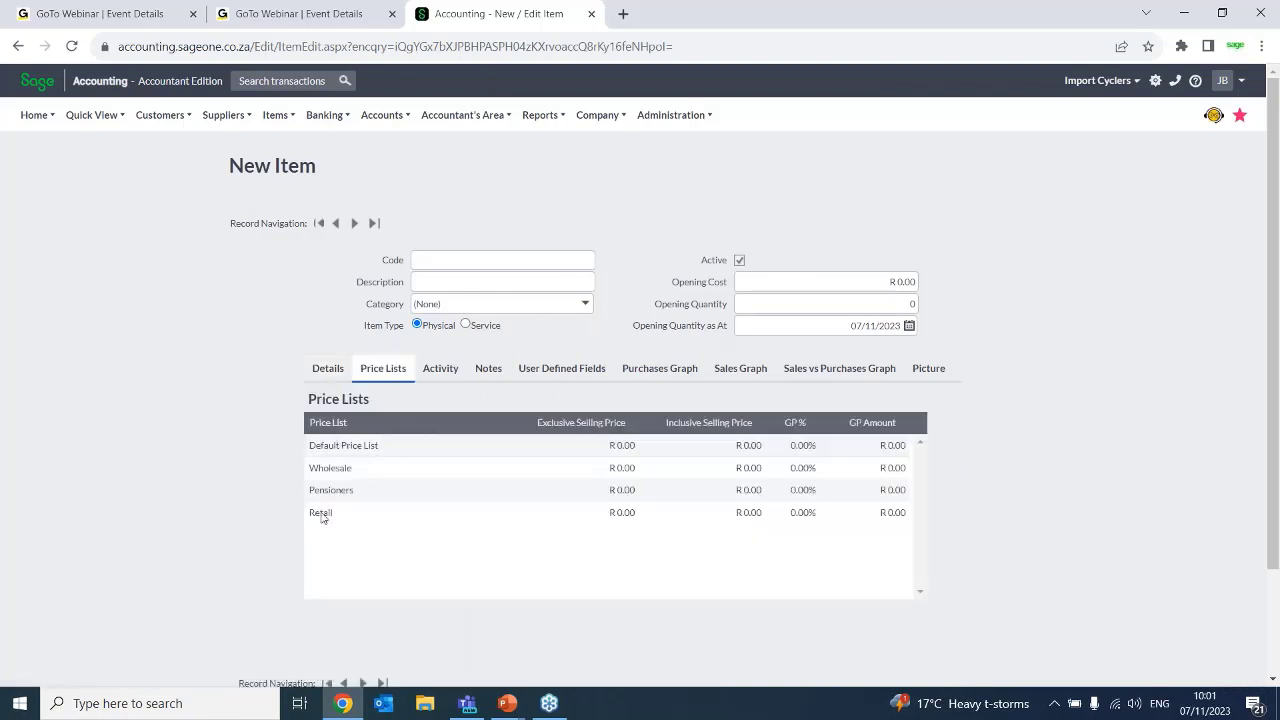
left_click(625, 447)
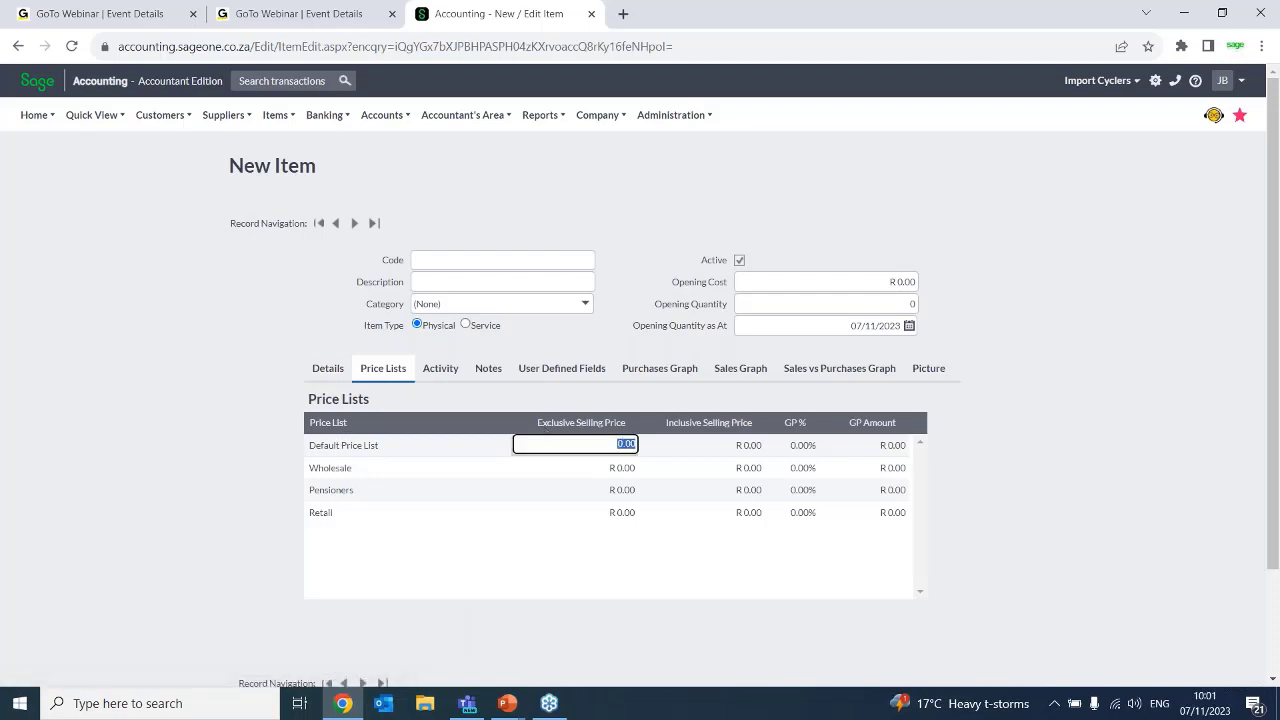
type("1000")
key("Tab")
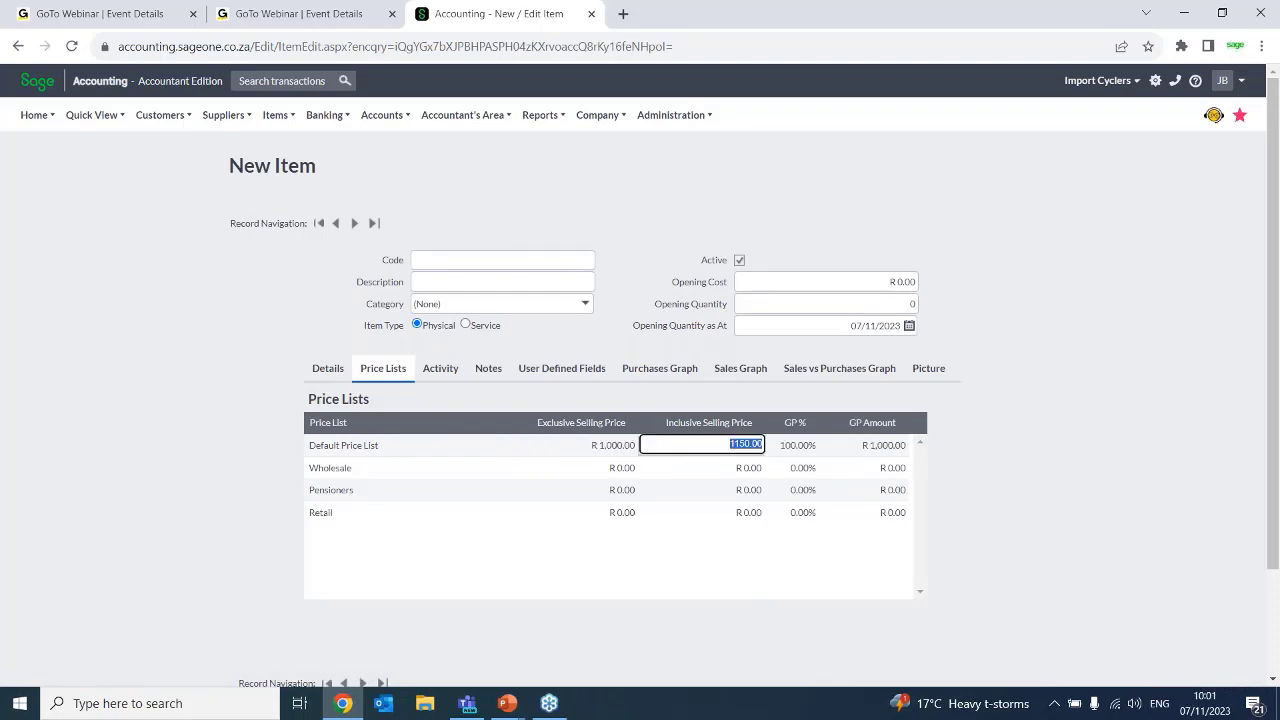
Enter A4PAD 02 as the new item's code
left_click(484, 256)
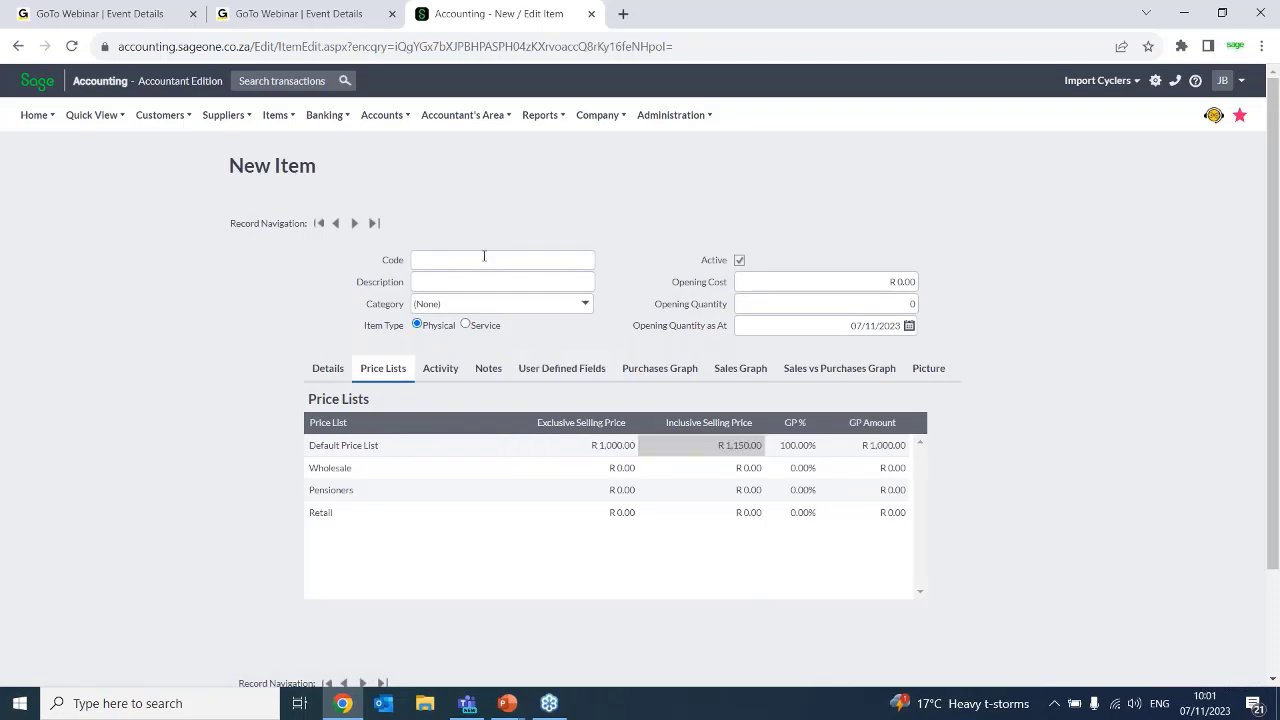
left_click(484, 256)
type("A4PAD 01")
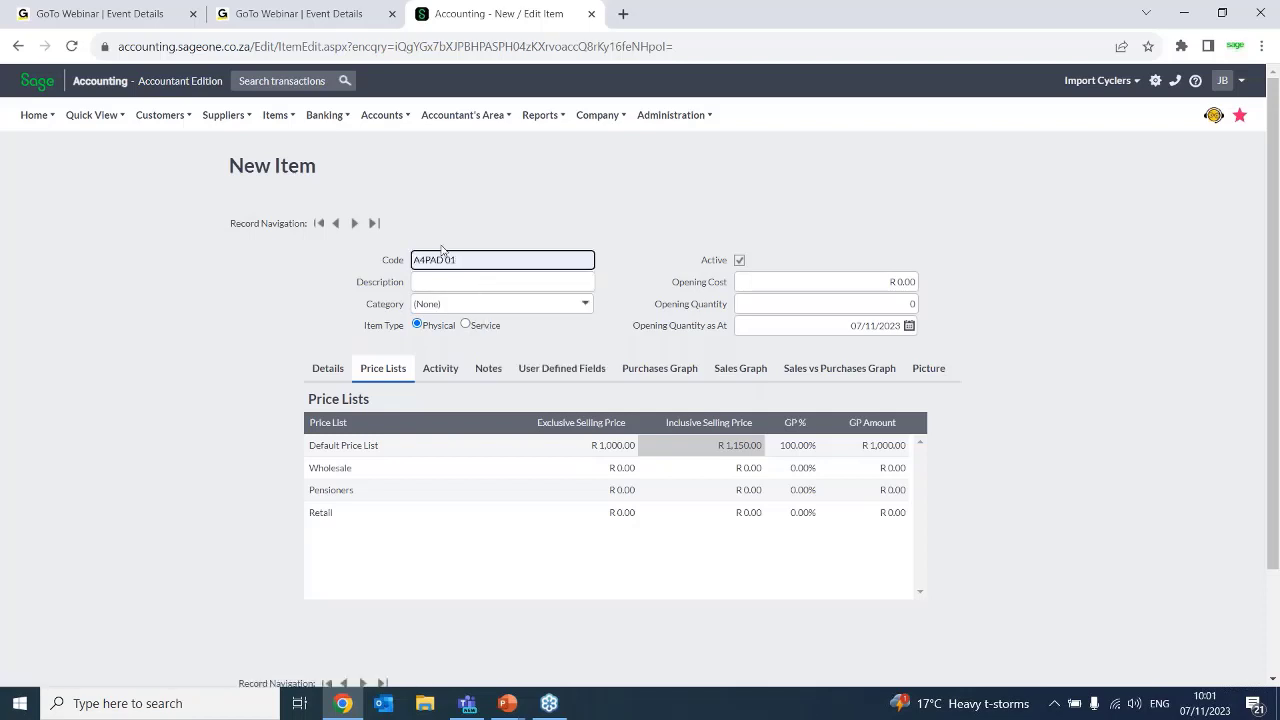
key("BackSpace")
type("2")
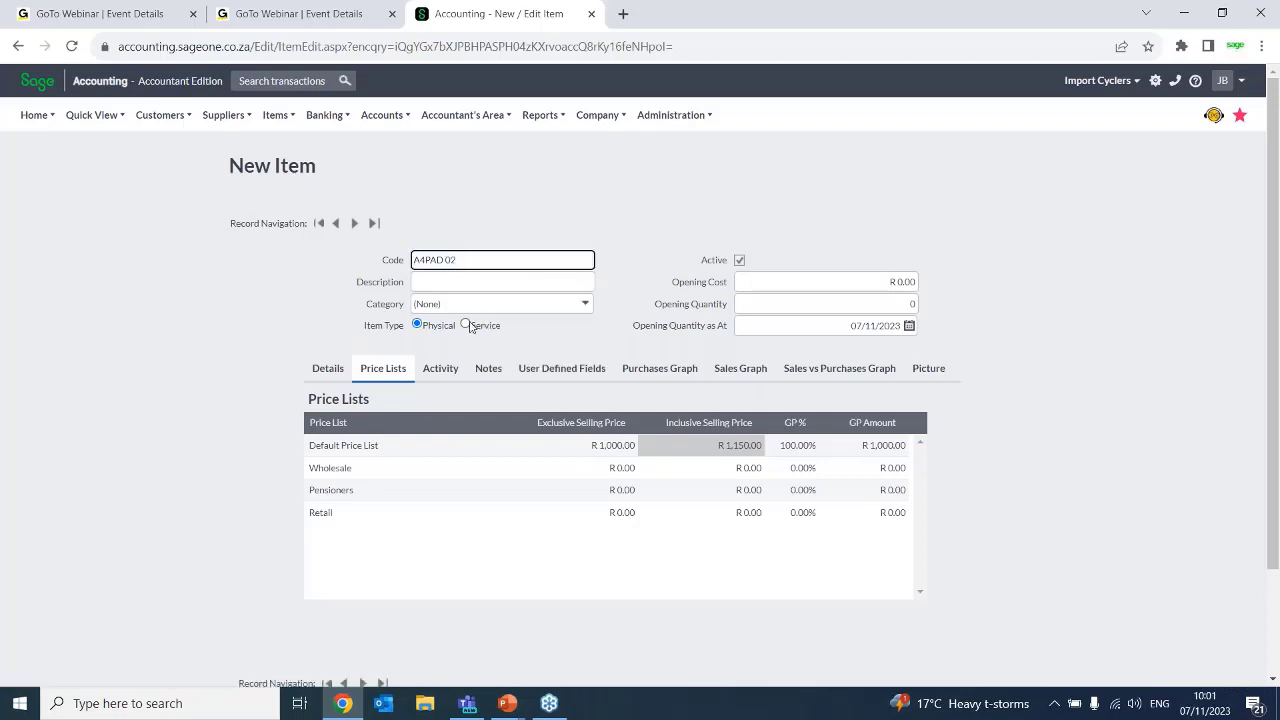
Set the exclusive selling prices to 20 for the Default Price List and 15 for Wholesale
left_click(612, 443)
type("20")
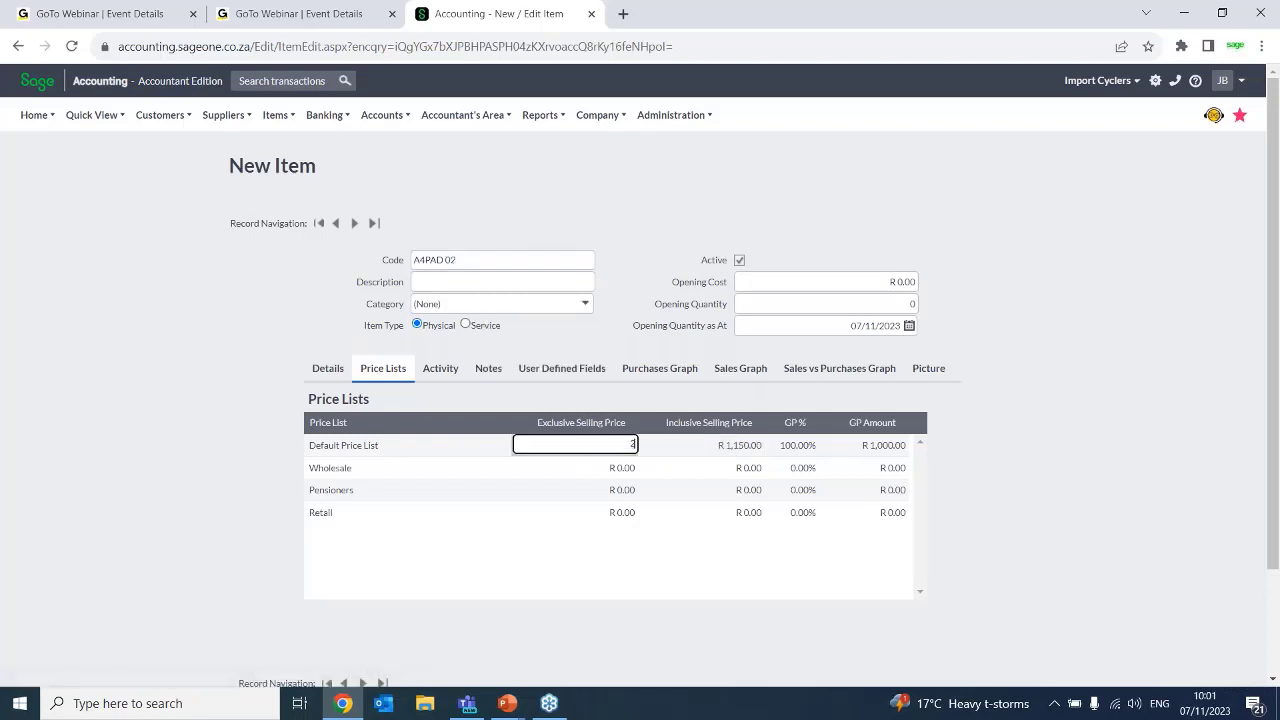
left_click(628, 470)
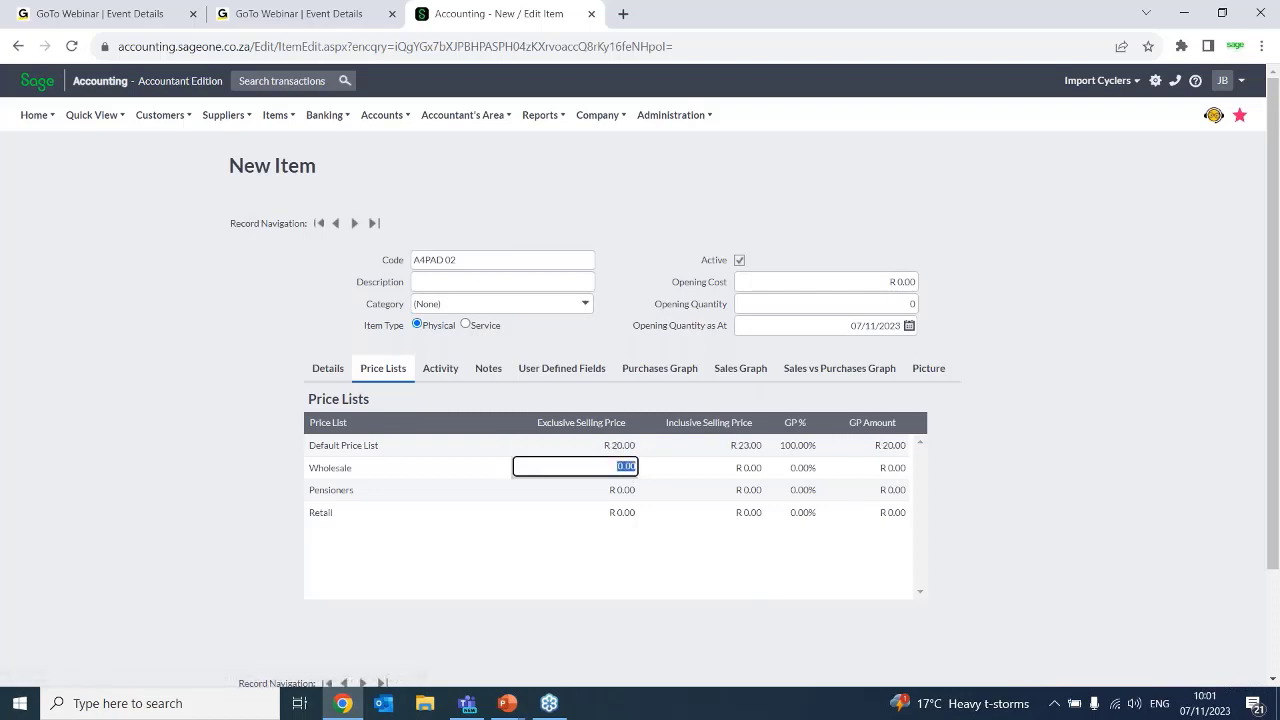
type("15")
Set the exclusive selling prices to 17.5 for Pensioners and 22.5 for Retail
left_click(624, 495)
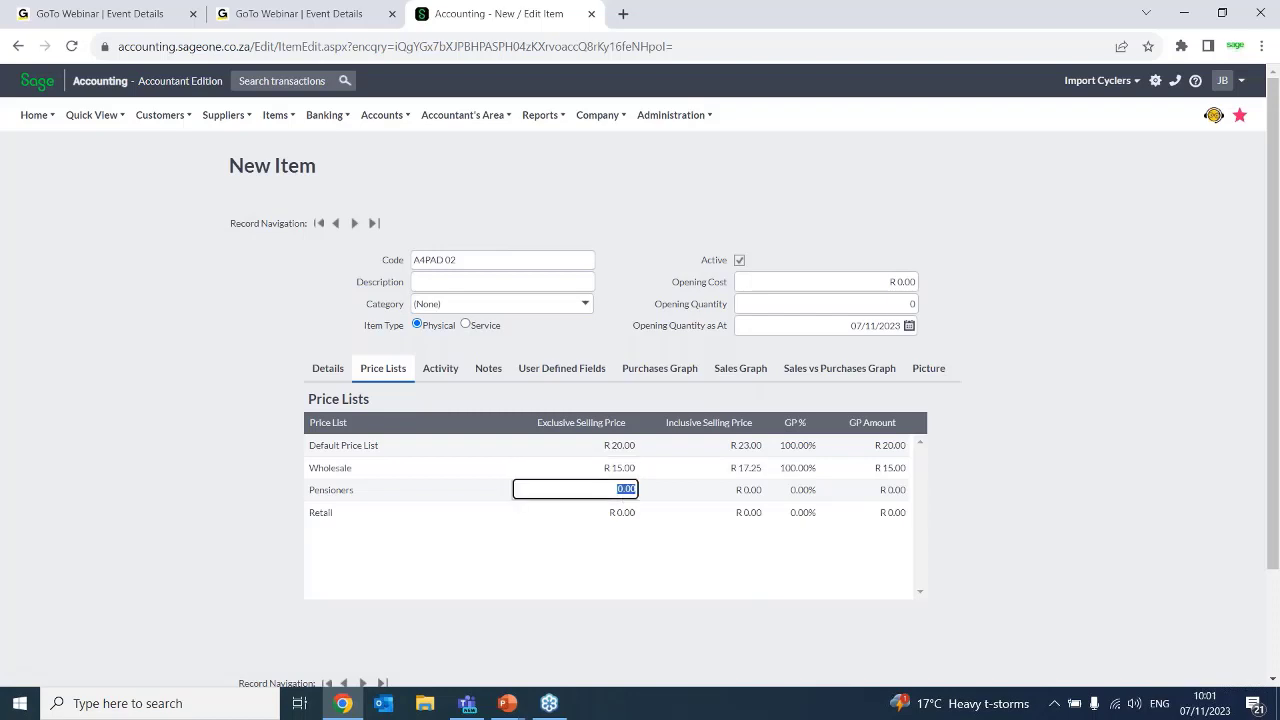
type("17.5")
left_click(619, 514)
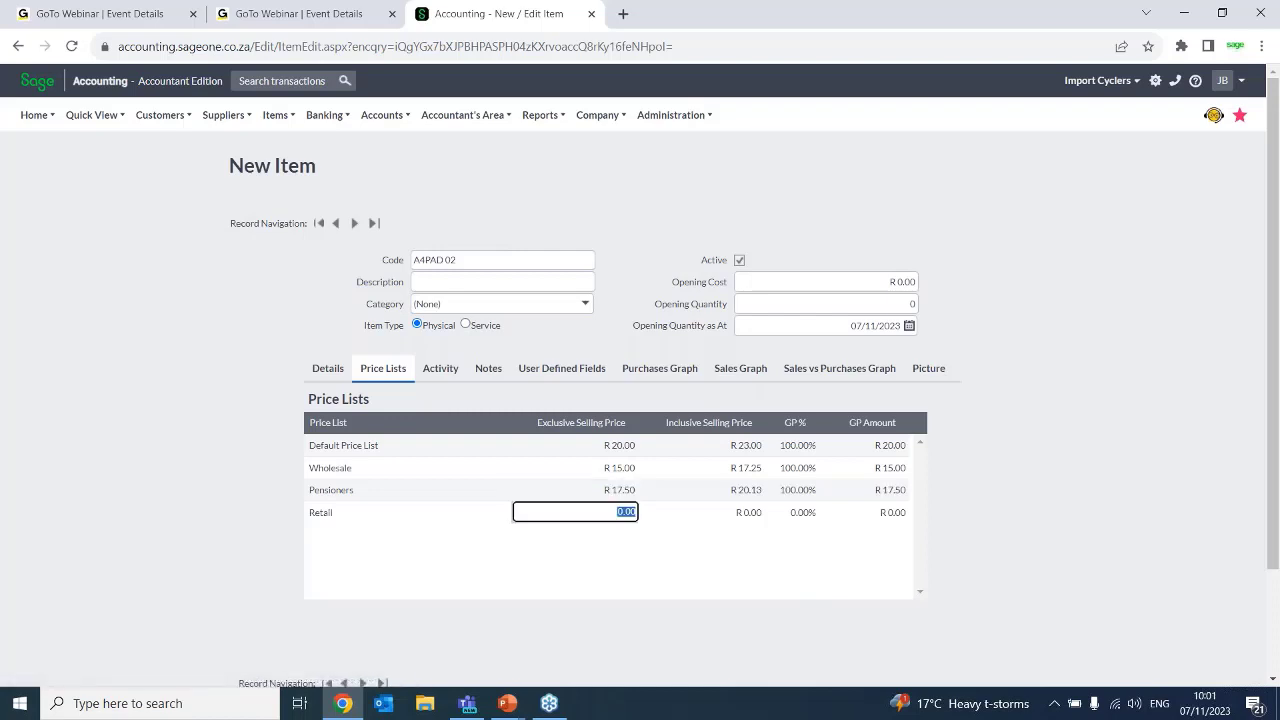
type("22.5")
left_click(1016, 536)
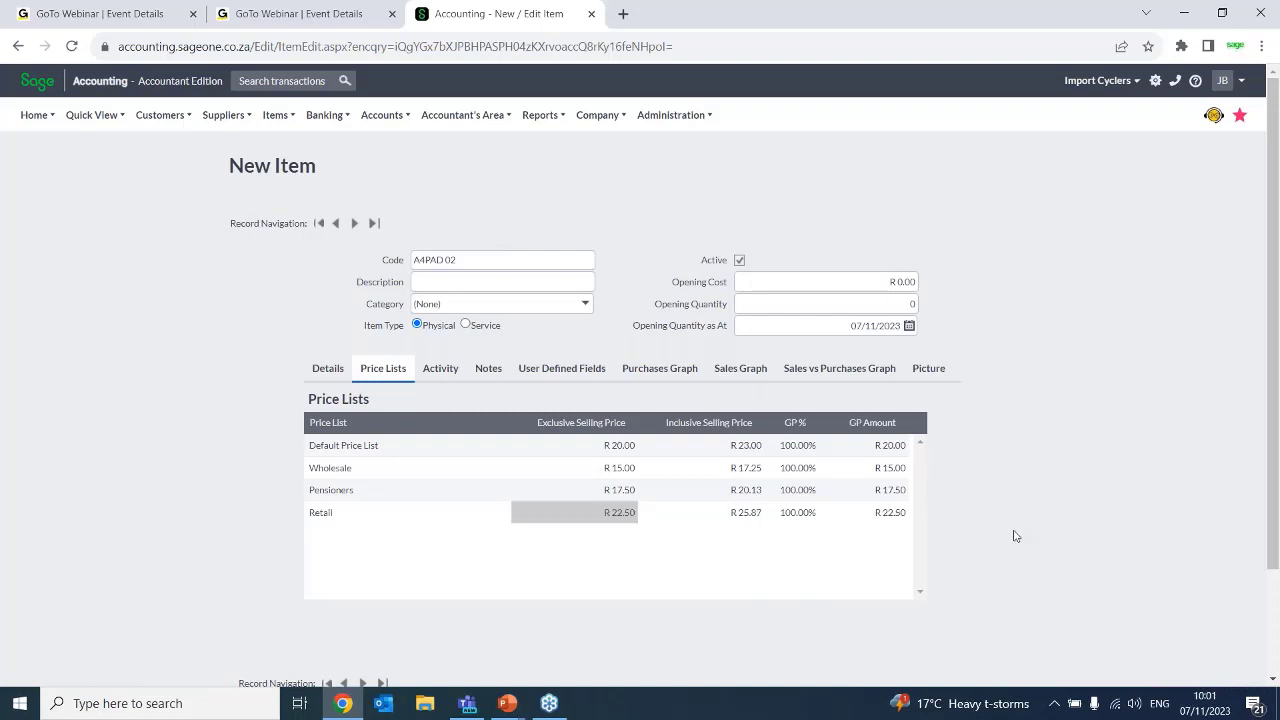
Describe the item as "Note pad A4 lined" and save it
left_click(447, 284)
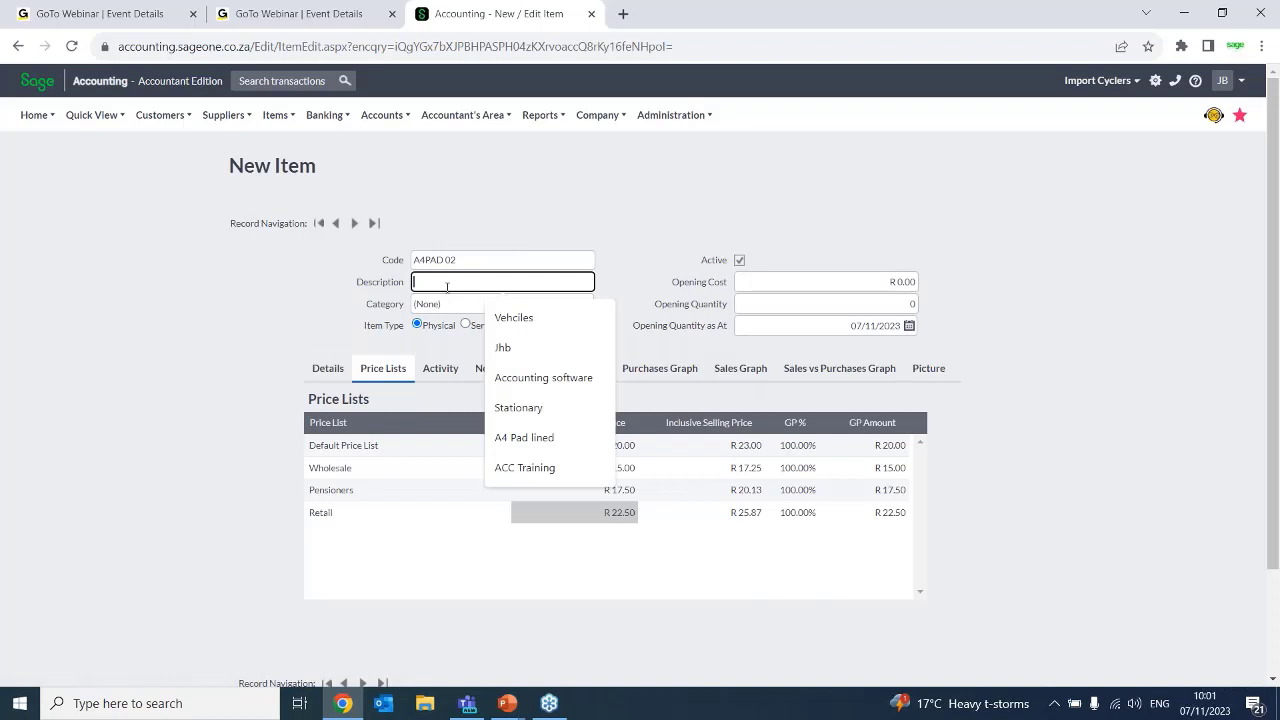
type("Note pad A4")
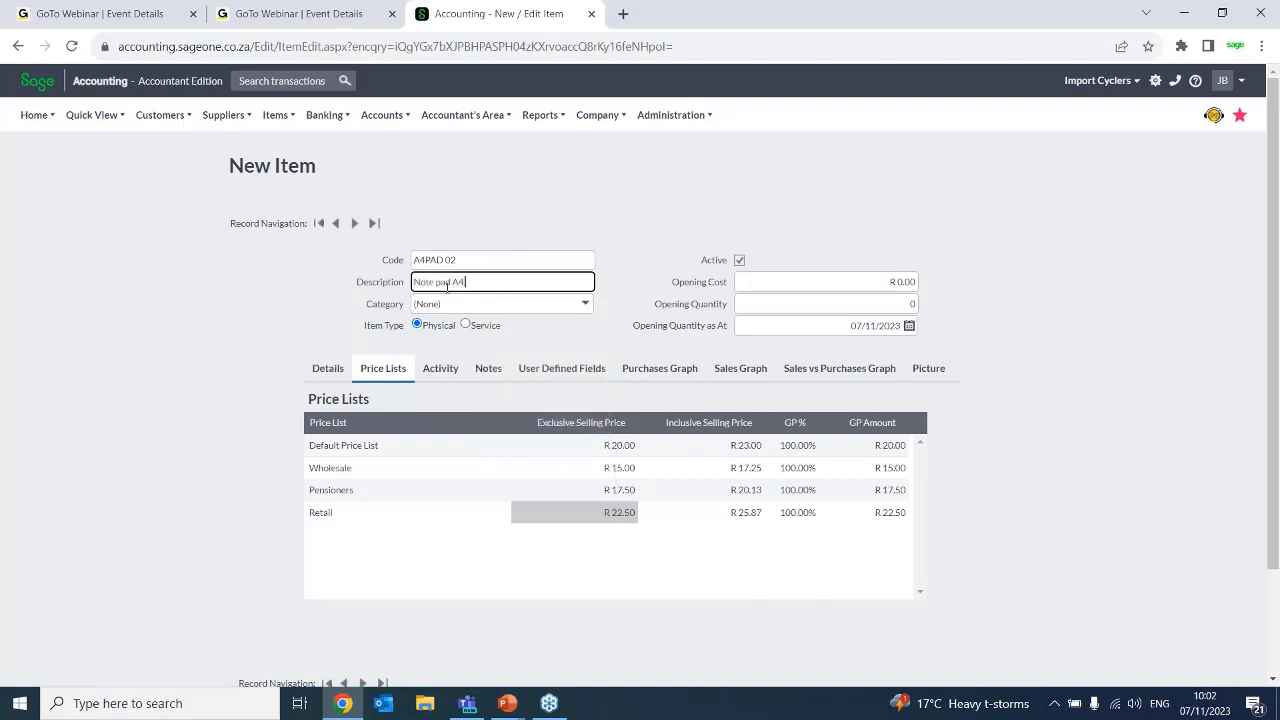
type(" lined")
scroll(1277, 637, "down", 3)
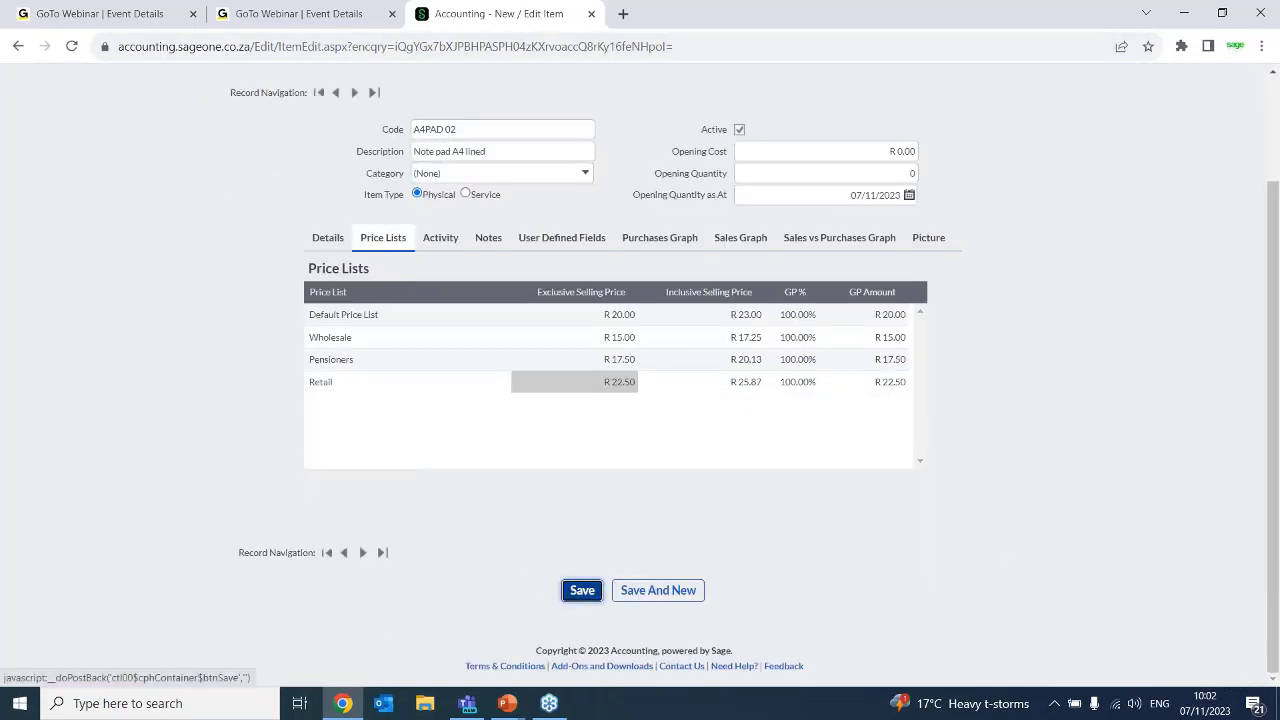
left_click(582, 590)
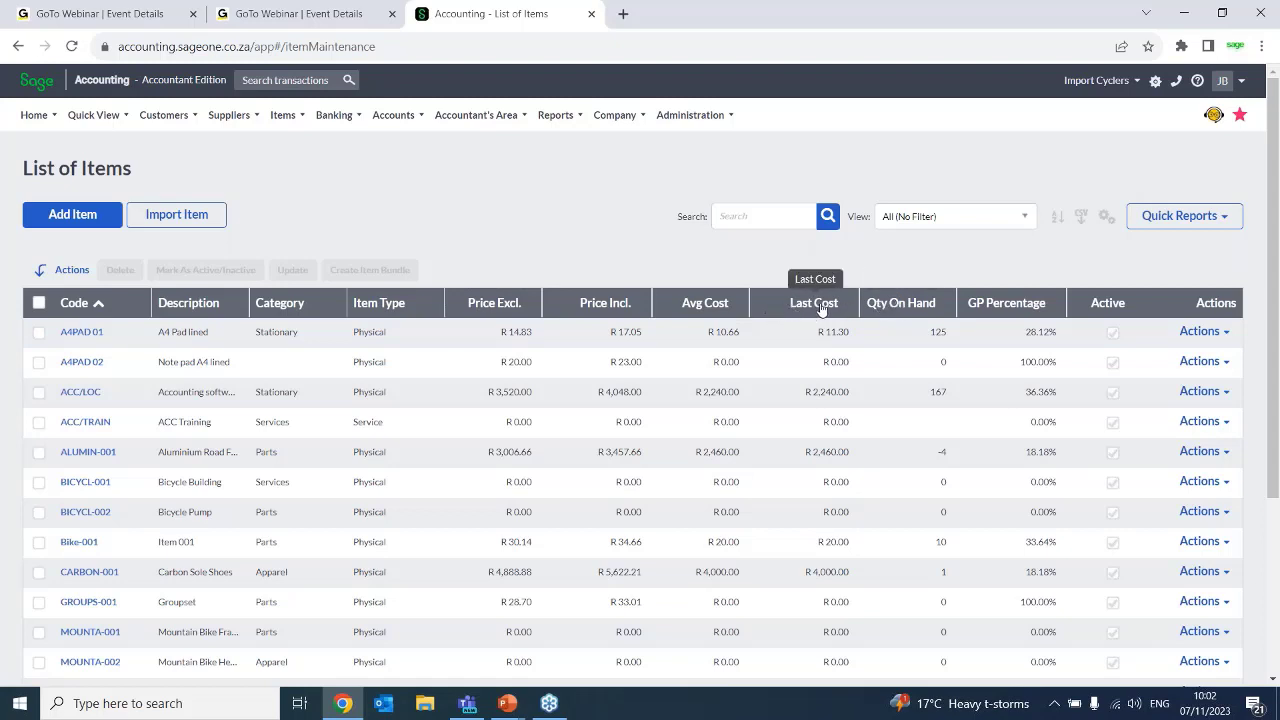
Open the Adjust Item Selling Prices wizard to view its adjust and copy options
mouse_move(289, 122)
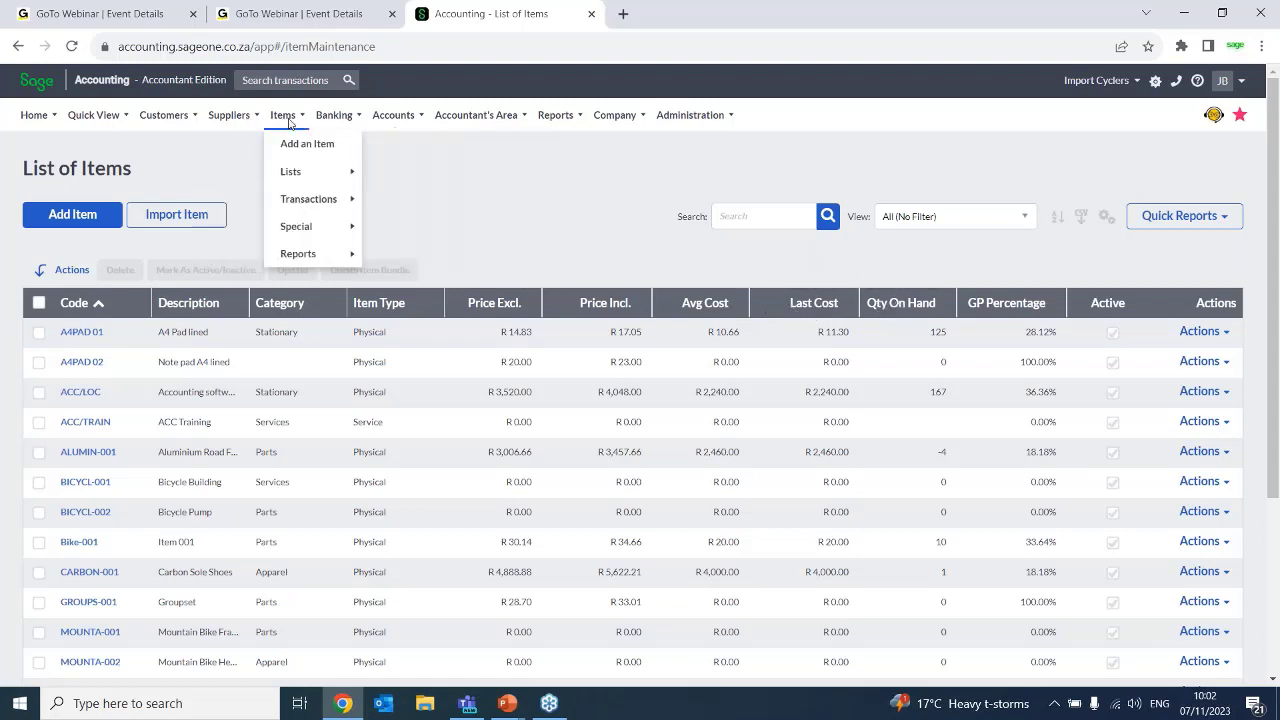
mouse_move(307, 200)
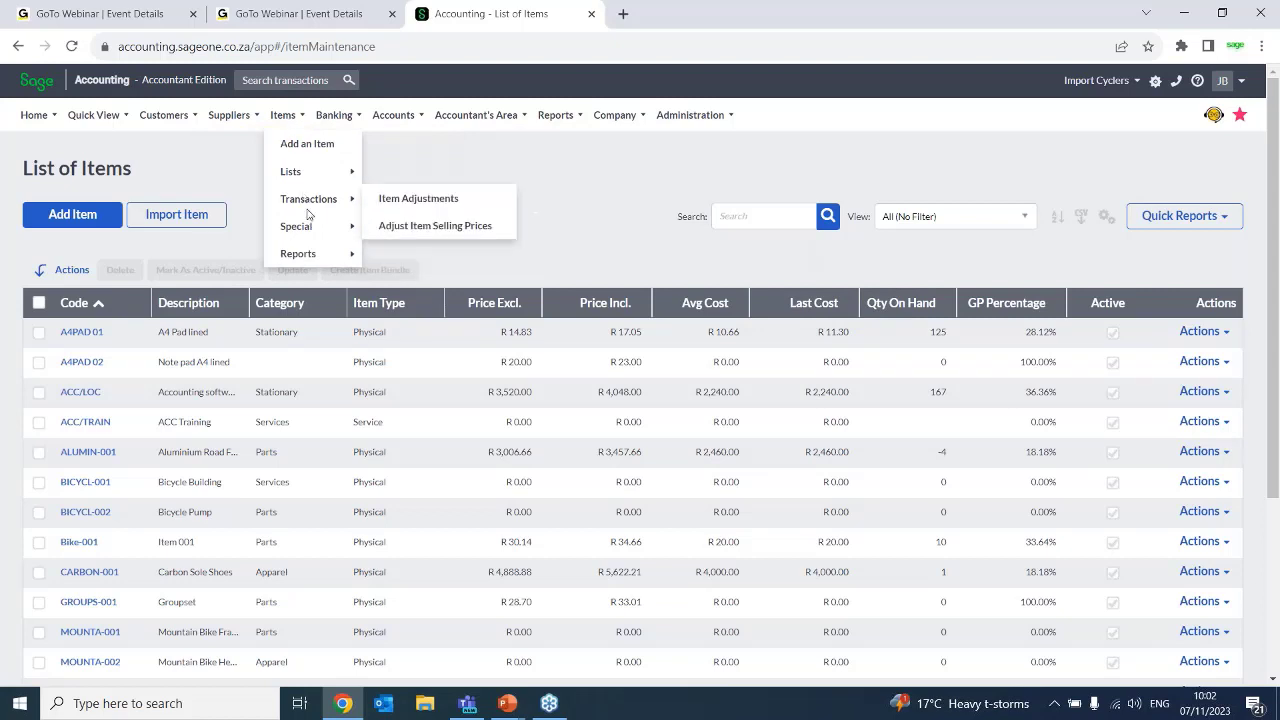
left_click(419, 229)
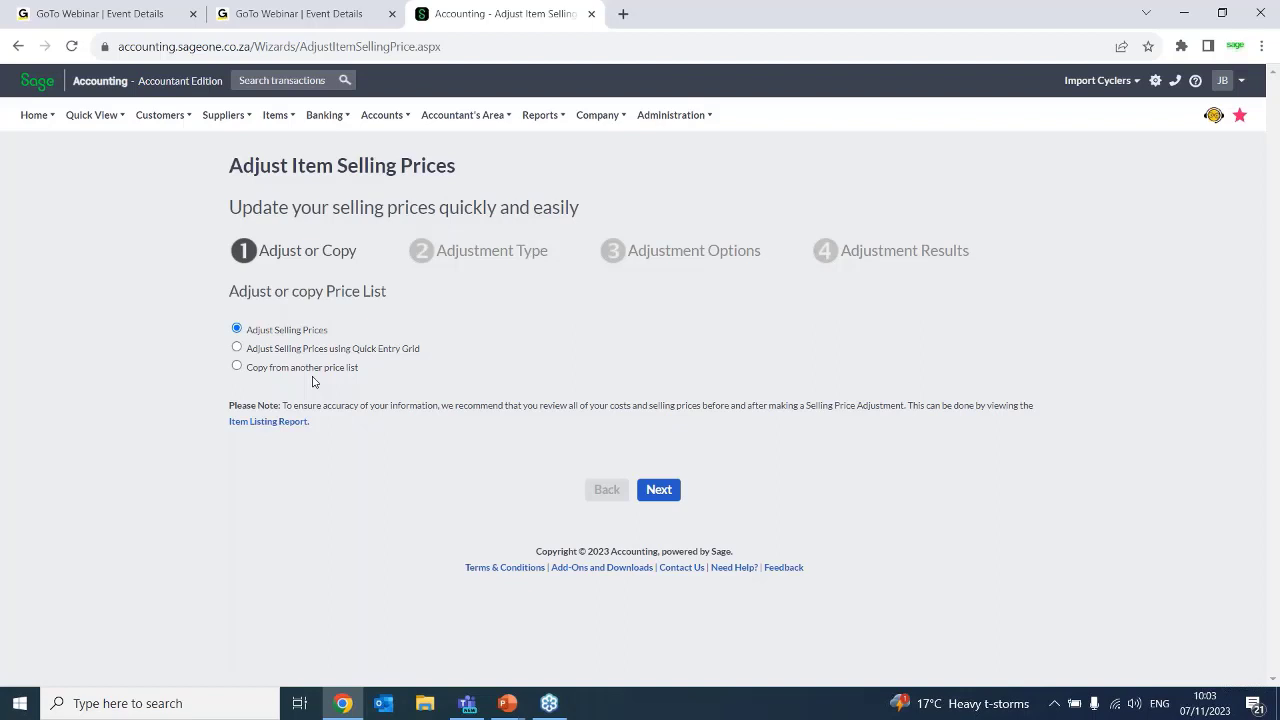
Open item A4PAD 01 from the list of items and show its price lists
mouse_move(286, 120)
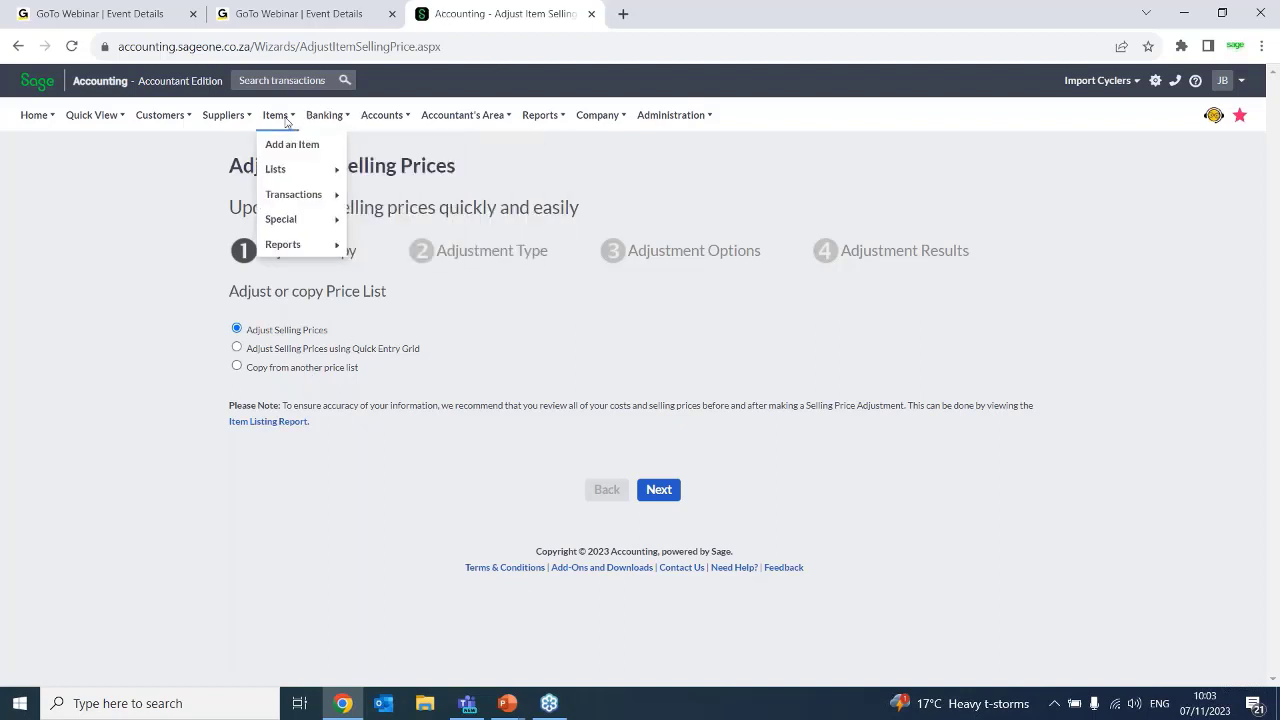
mouse_move(279, 172)
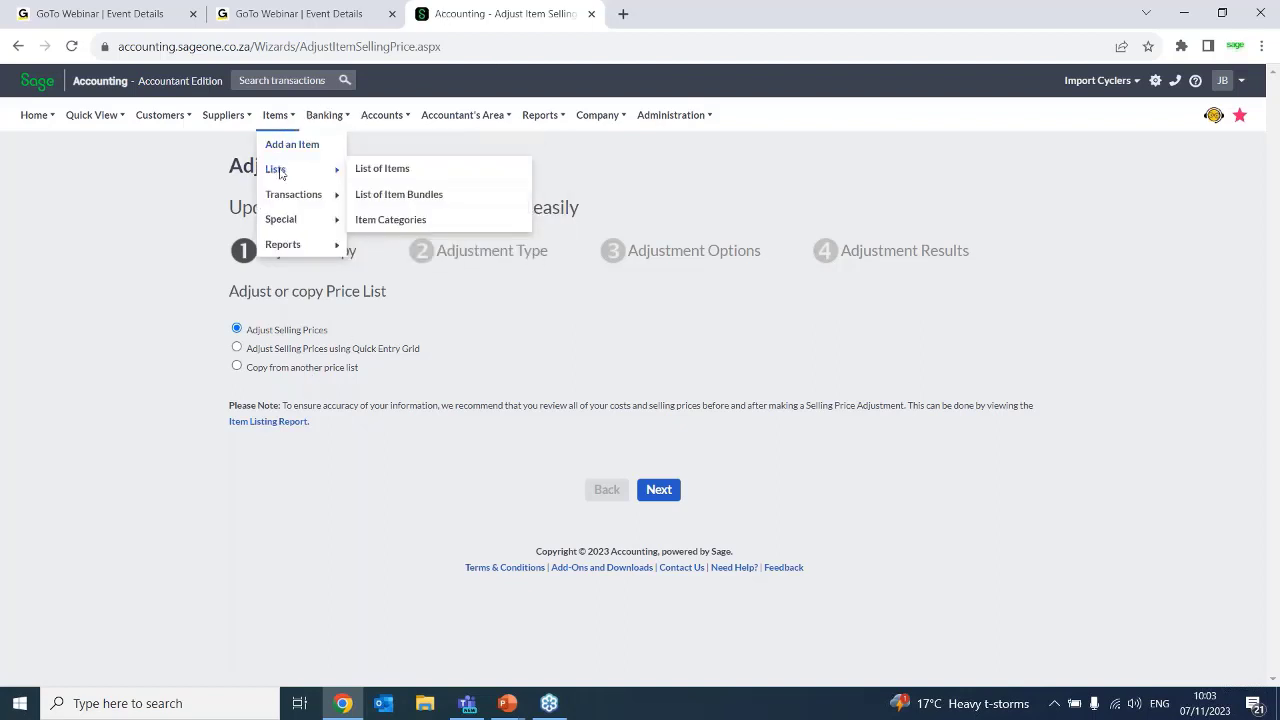
left_click(381, 170)
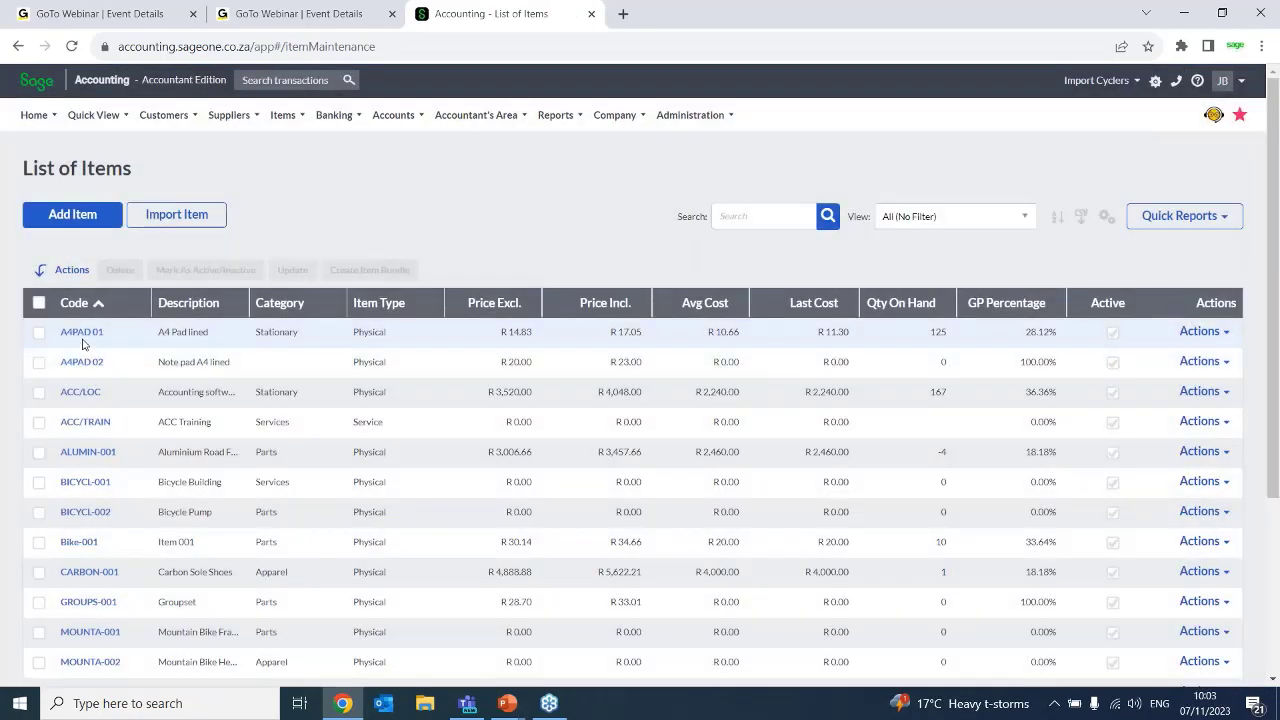
left_click(81, 333)
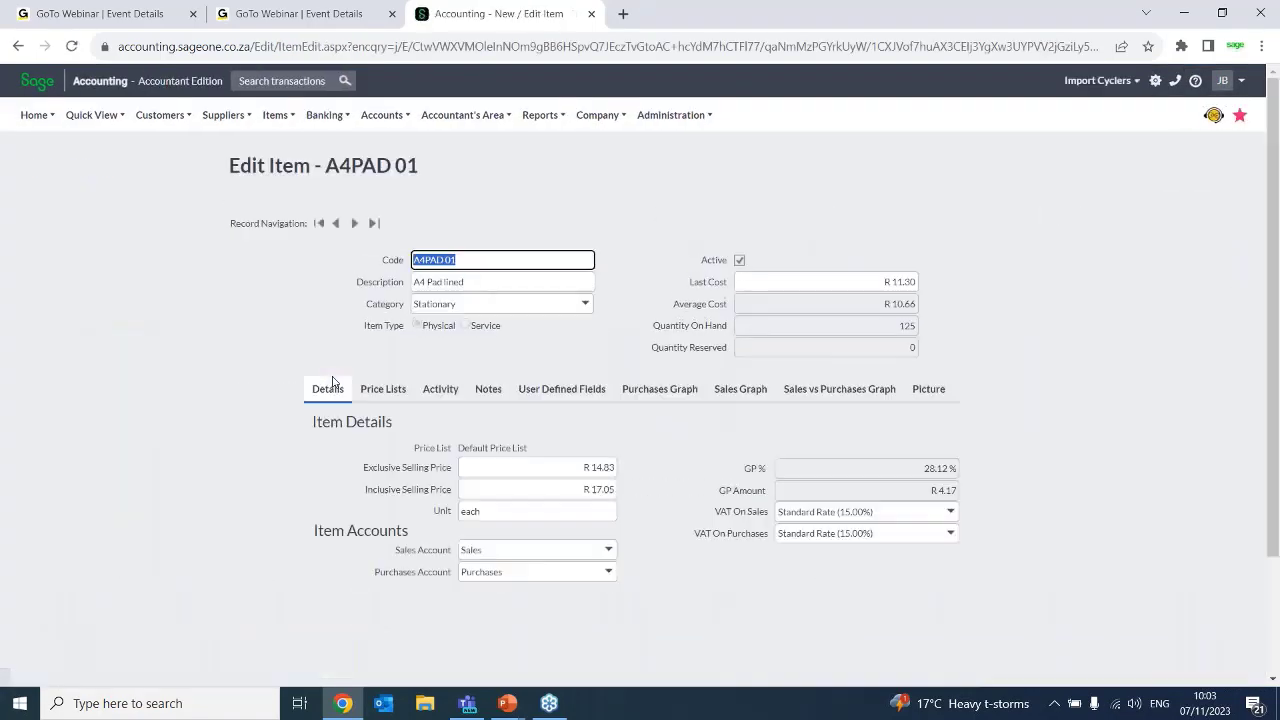
left_click(381, 392)
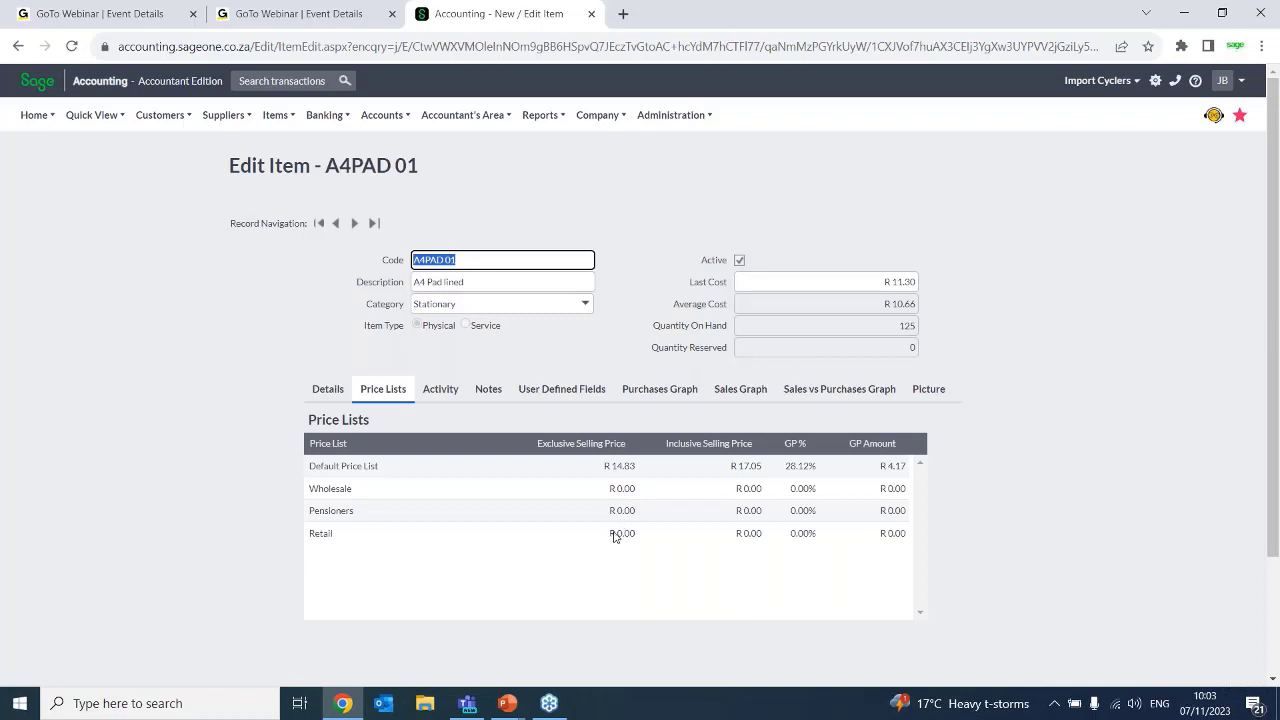
Enter a Wholesale exclusive selling price of 10.50 for A4PAD 01
left_click(620, 494)
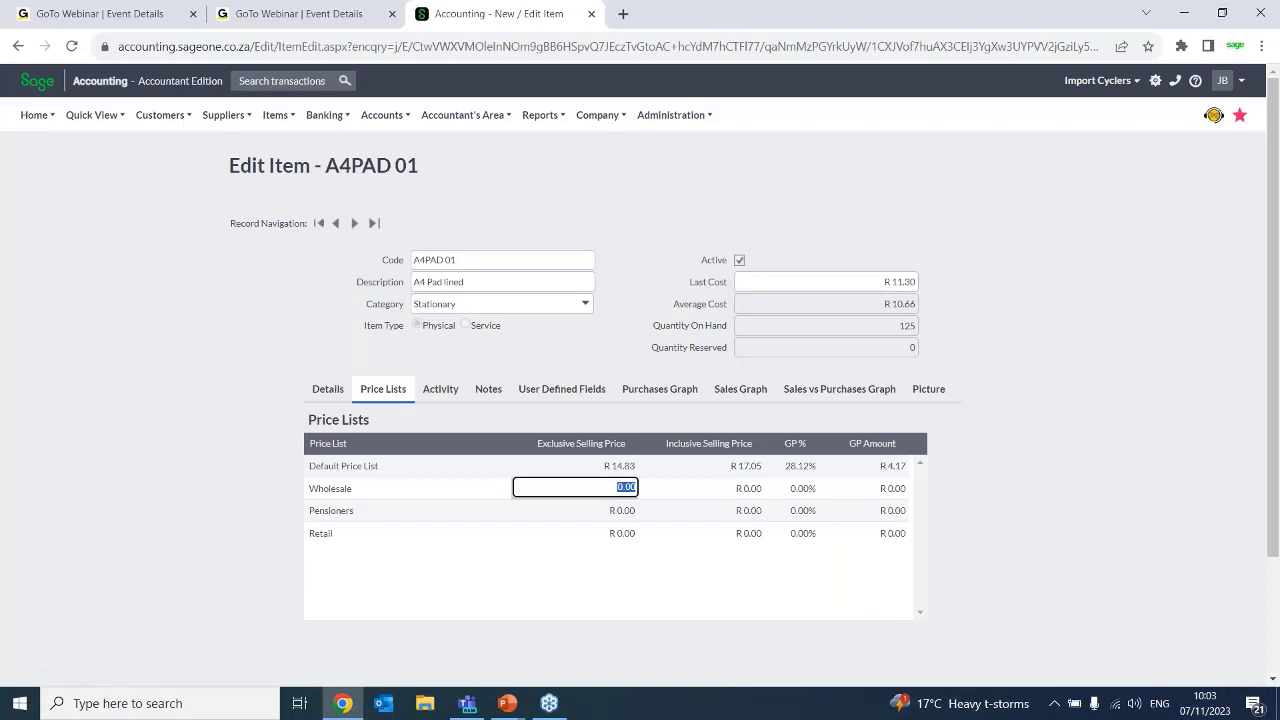
type("10.50")
left_click(617, 534)
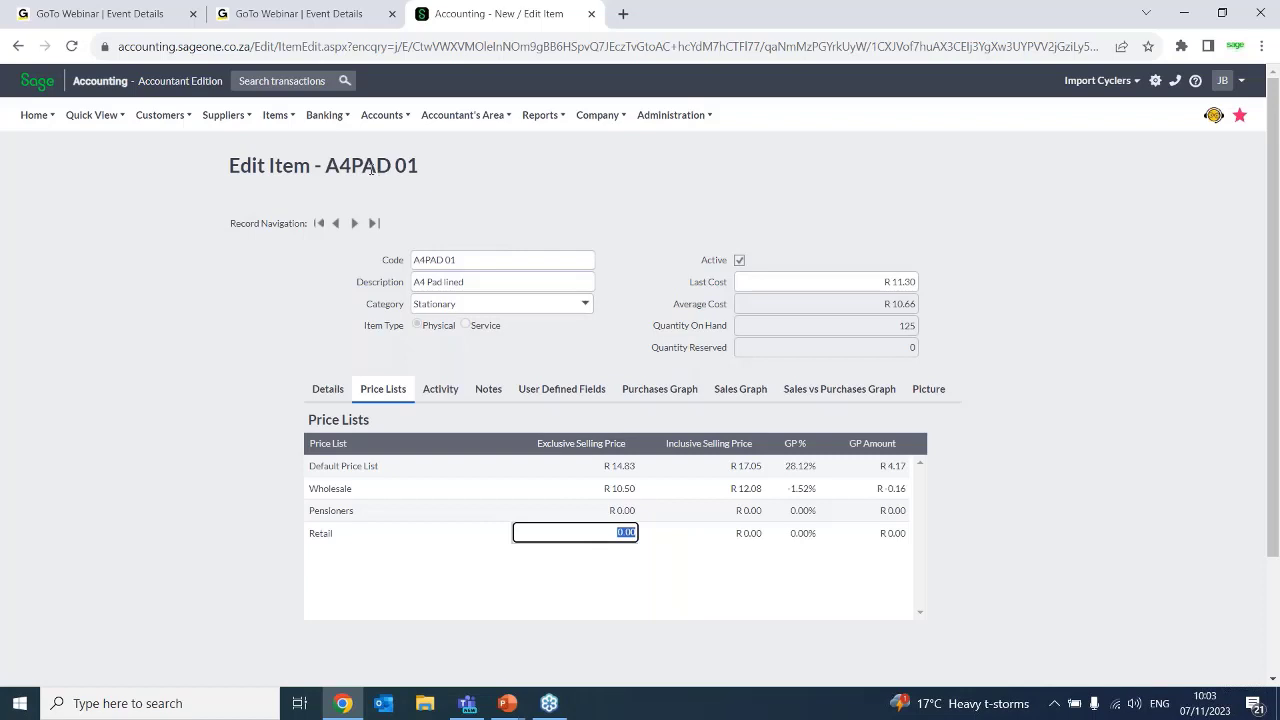
Start the Adjust Item Selling Prices wizard and proceed with Adjust Selling Prices to the adjustment type stage
left_click(284, 124)
mouse_move(295, 192)
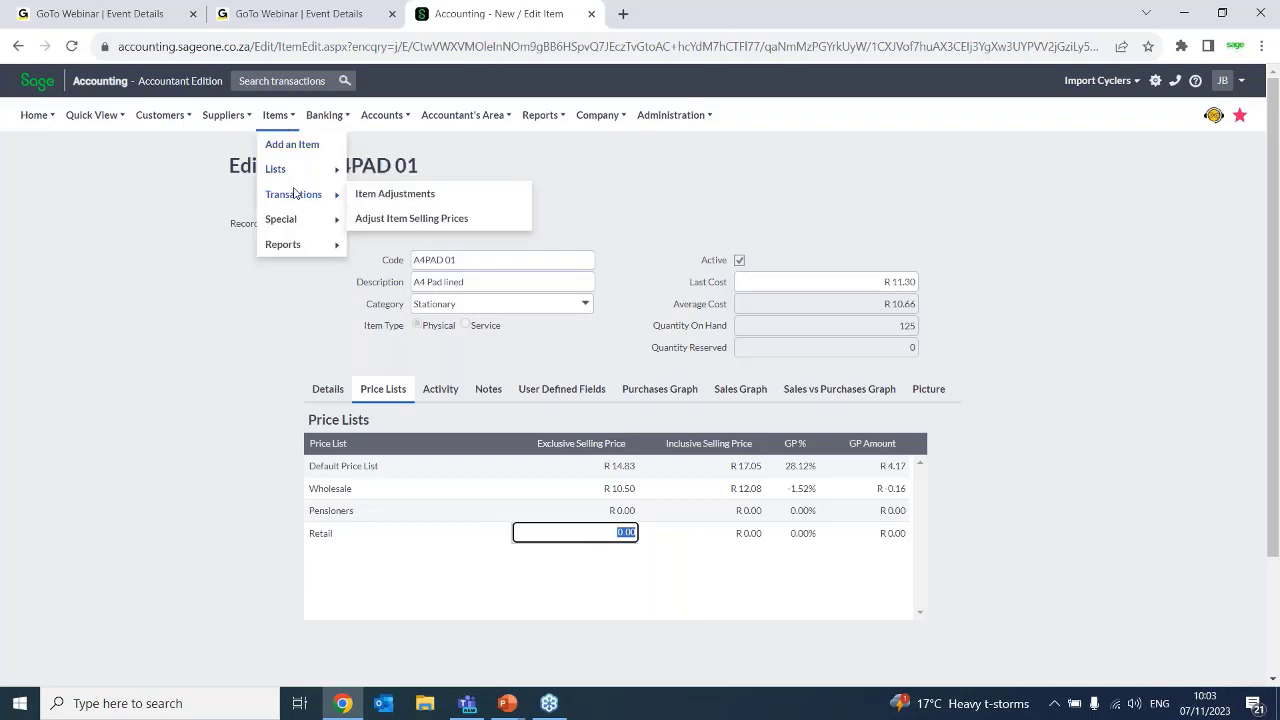
left_click(375, 220)
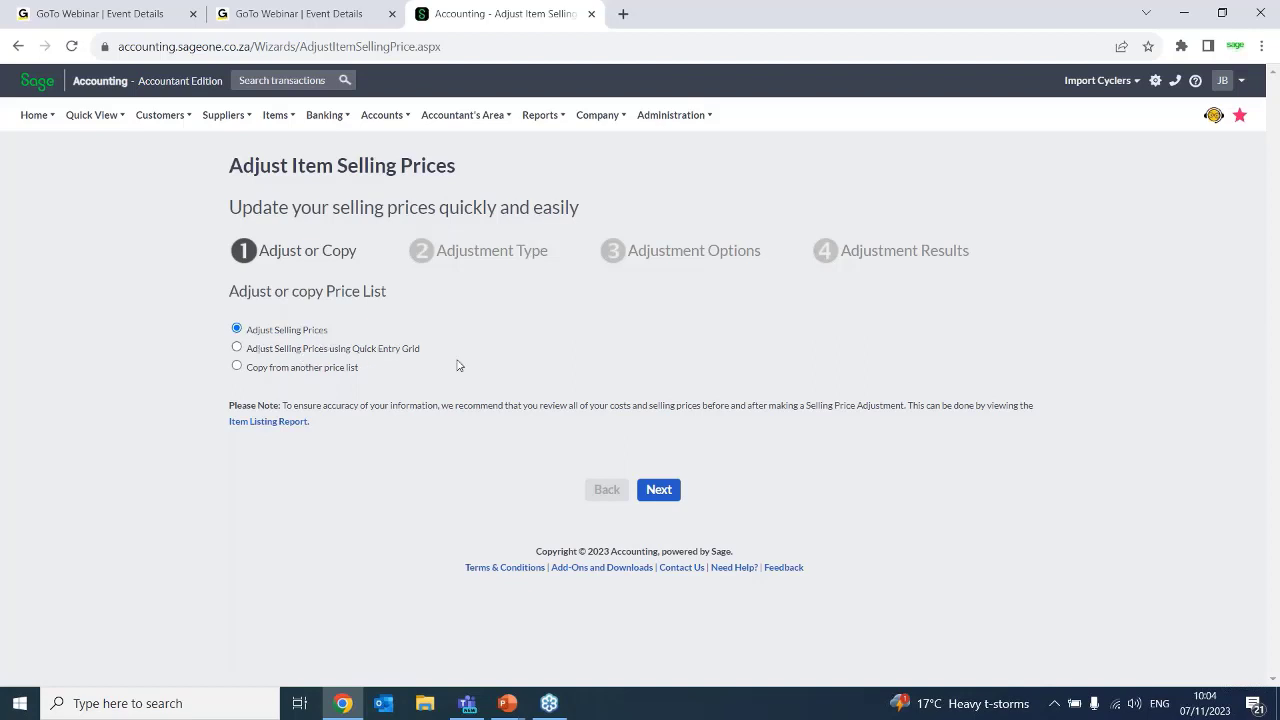
left_click(671, 497)
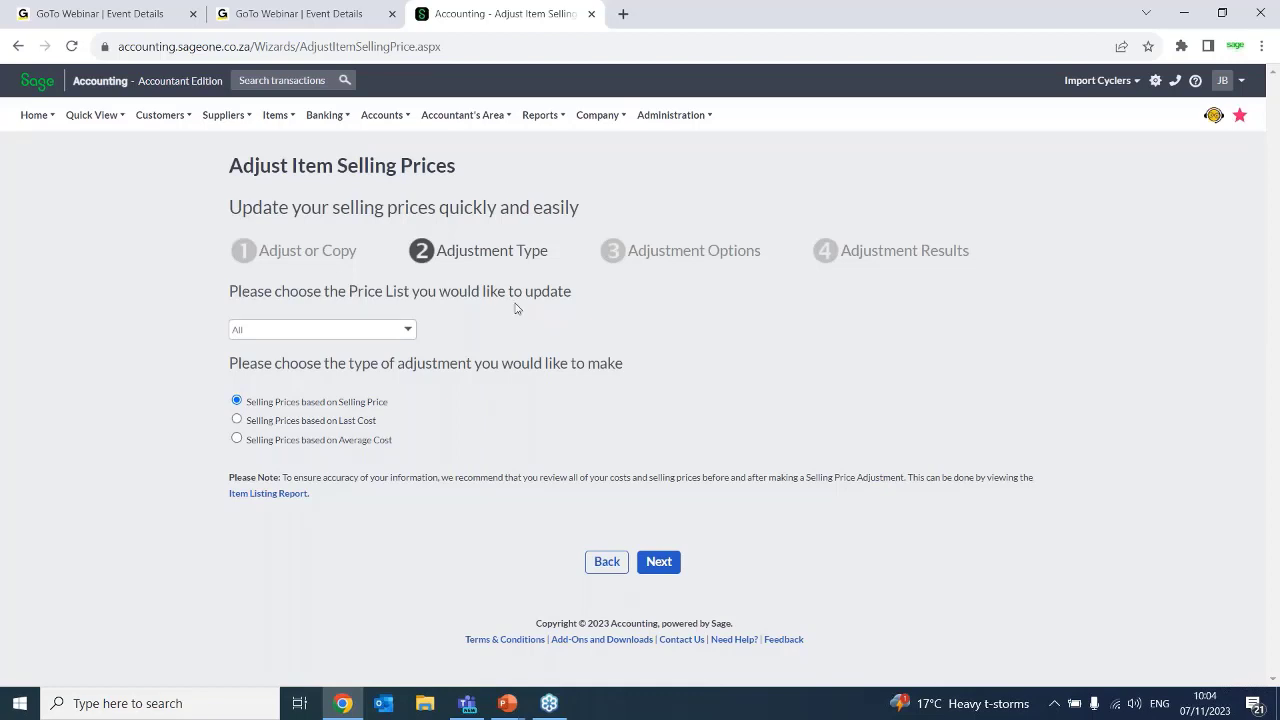
Choose the Retail, Default Price List, Wholesale and Pensioners price lists for the update
left_click(410, 331)
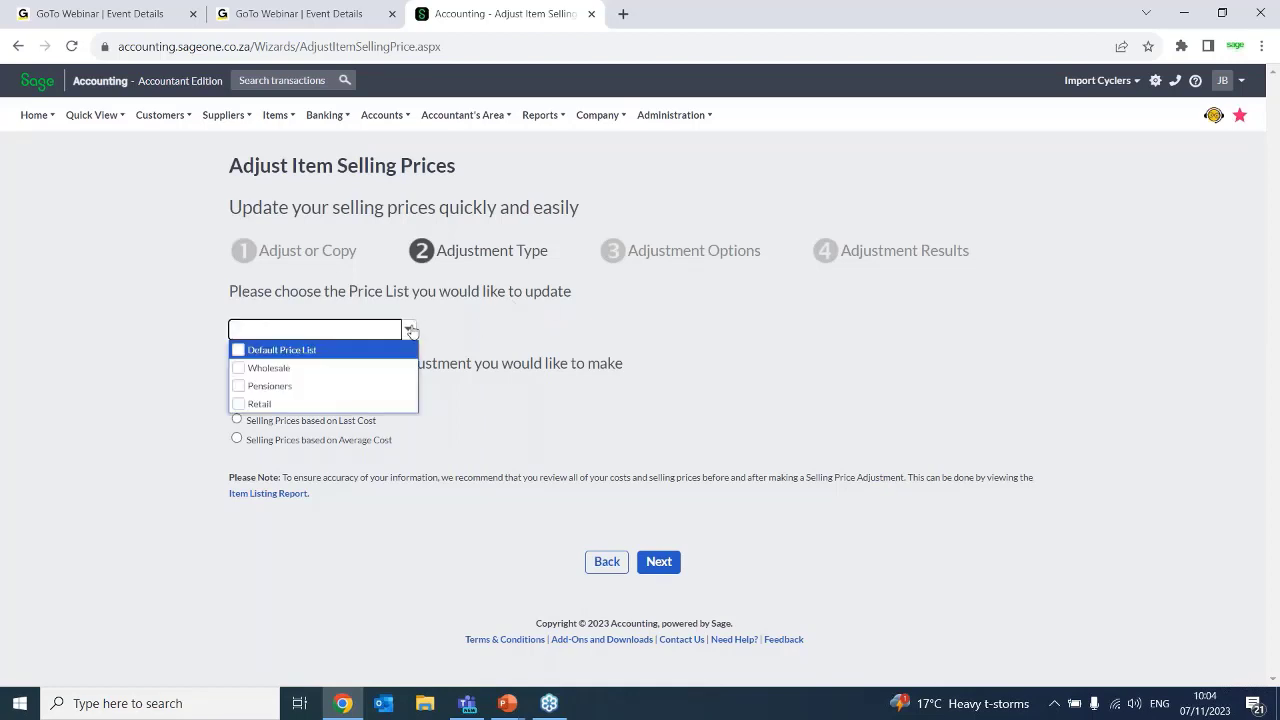
left_click(253, 406)
left_click(670, 460)
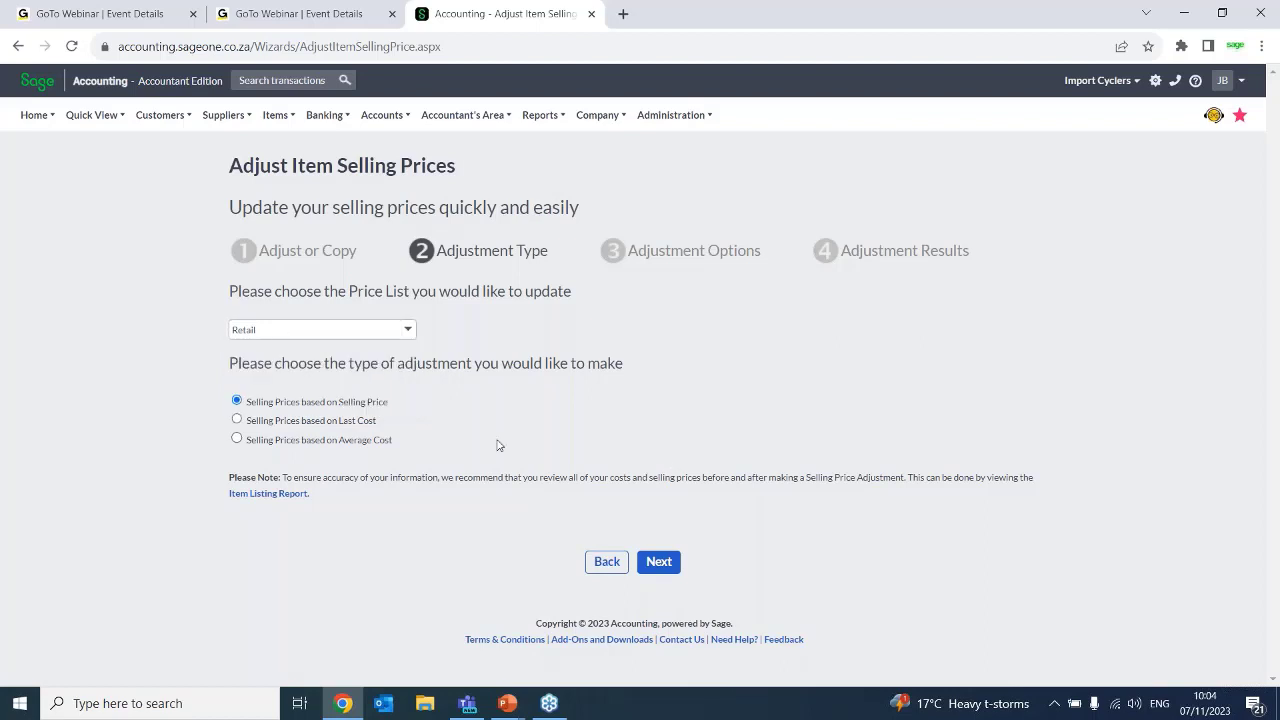
left_click(408, 332)
left_click(238, 350)
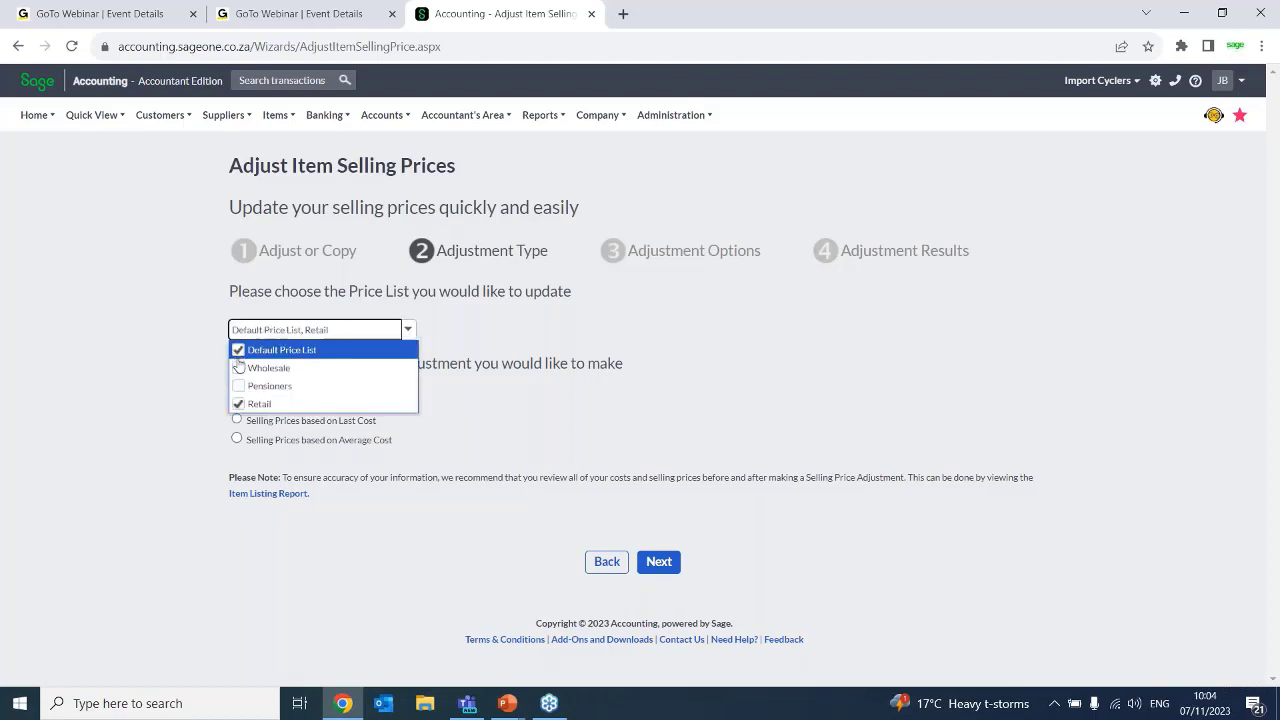
left_click(238, 368)
left_click(238, 386)
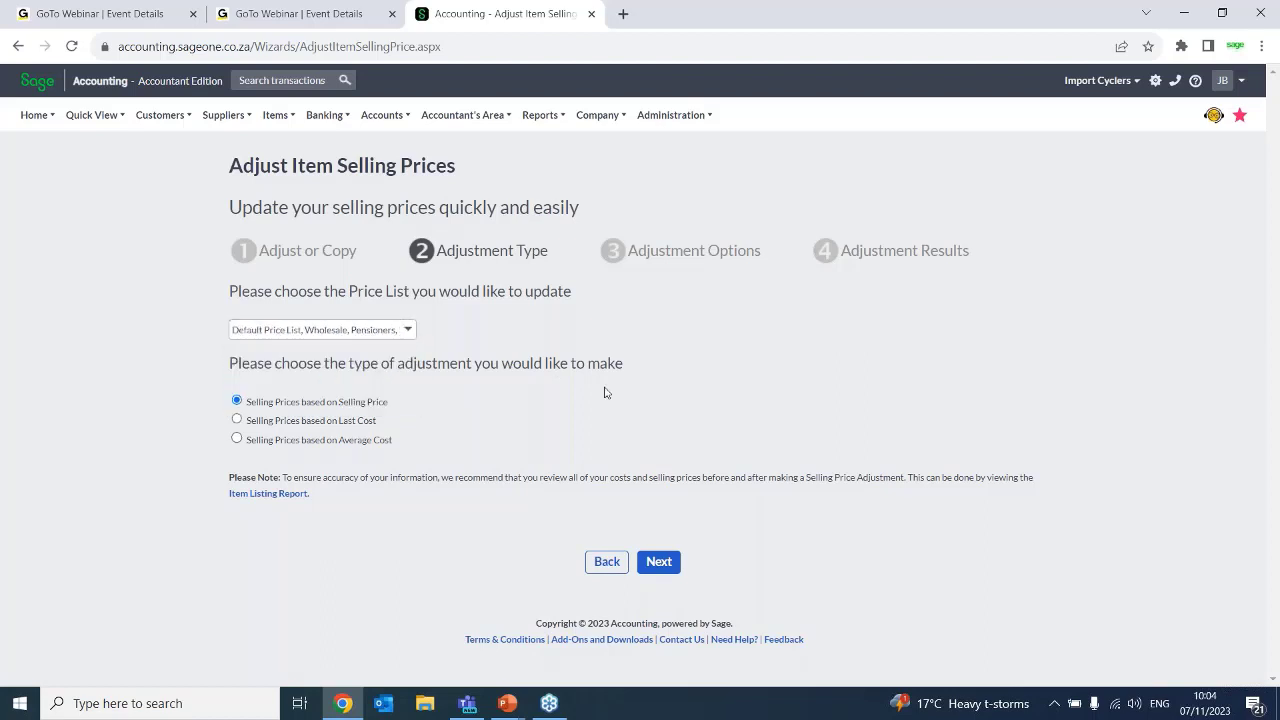
Clear all chosen price lists, select only Retail, and proceed to the adjustment options based on selling price
left_click(409, 334)
left_click(238, 350)
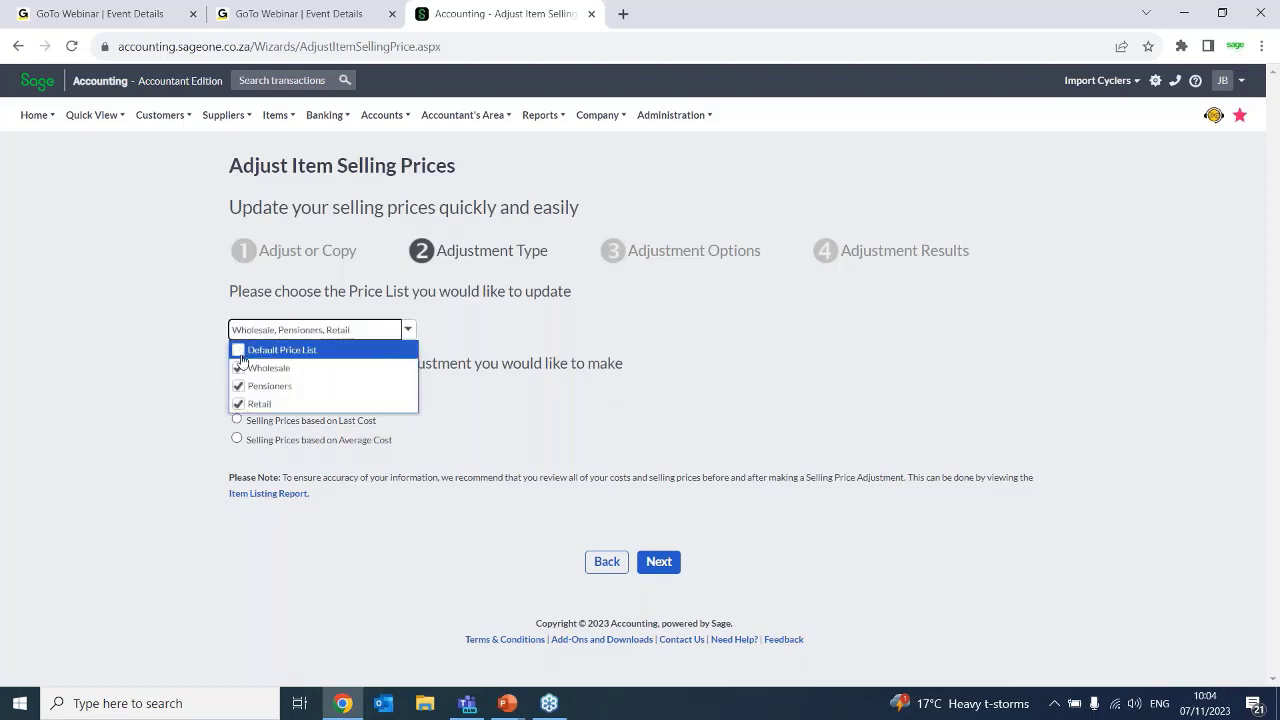
left_click(238, 368)
left_click(238, 386)
left_click(238, 404)
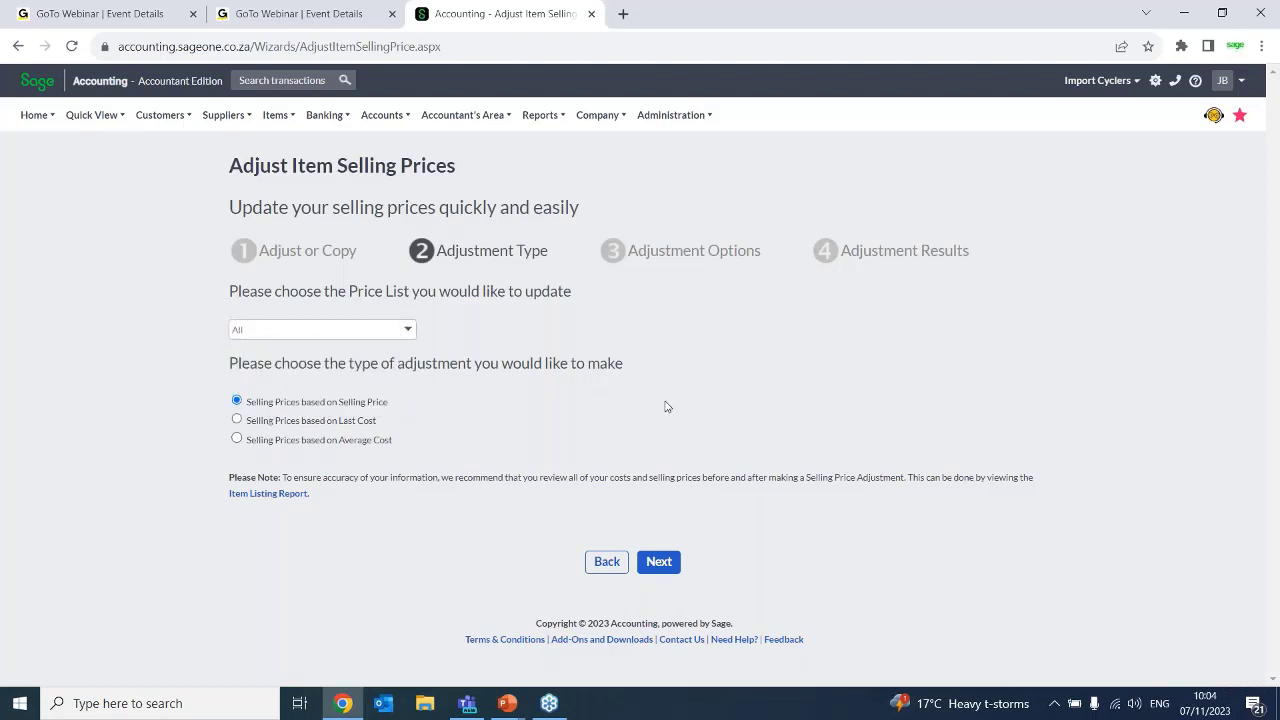
left_click(408, 329)
left_click(238, 404)
left_click(657, 563)
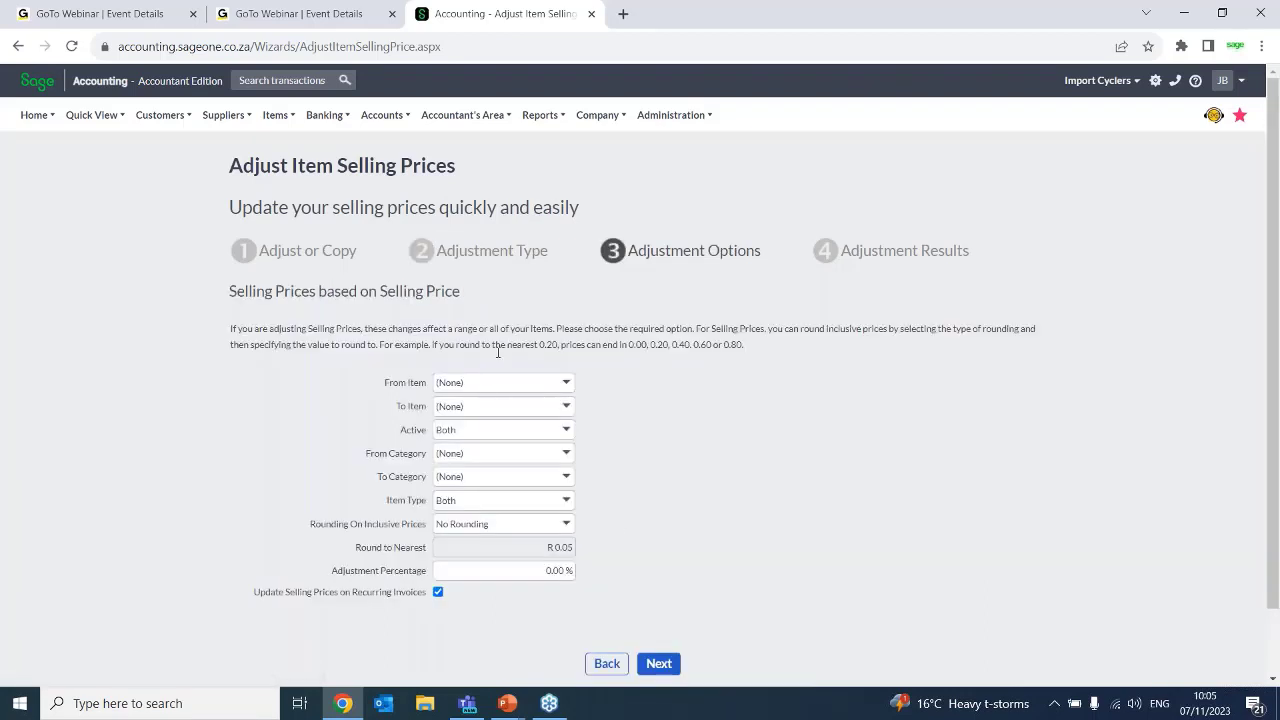
Start the item range at A4PAD 01 and choose Both for the Active filter
left_click(566, 384)
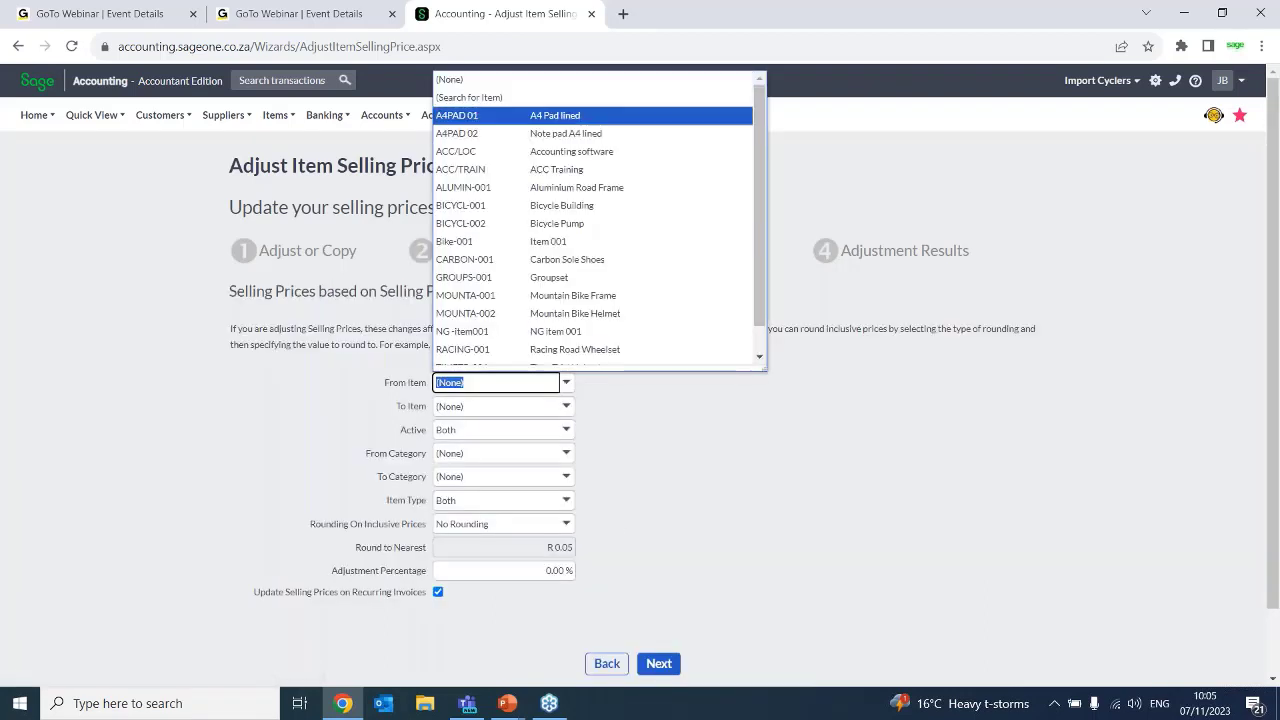
left_click(466, 115)
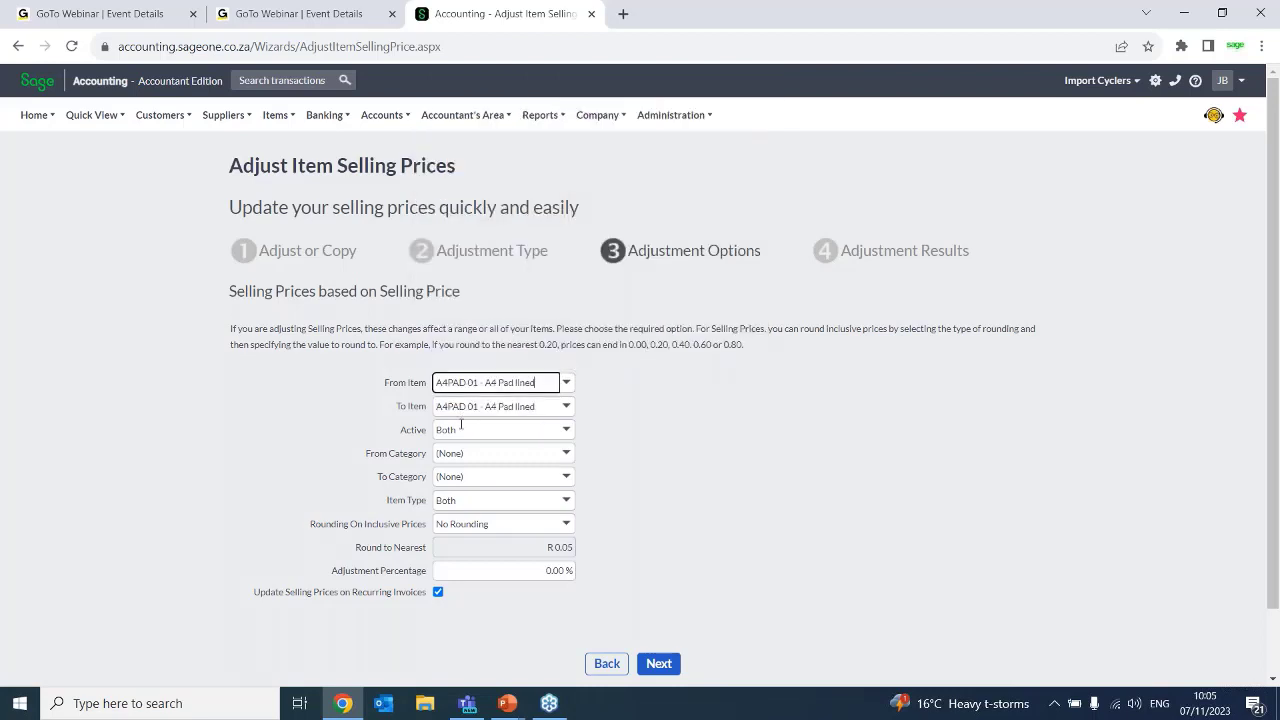
left_click(565, 431)
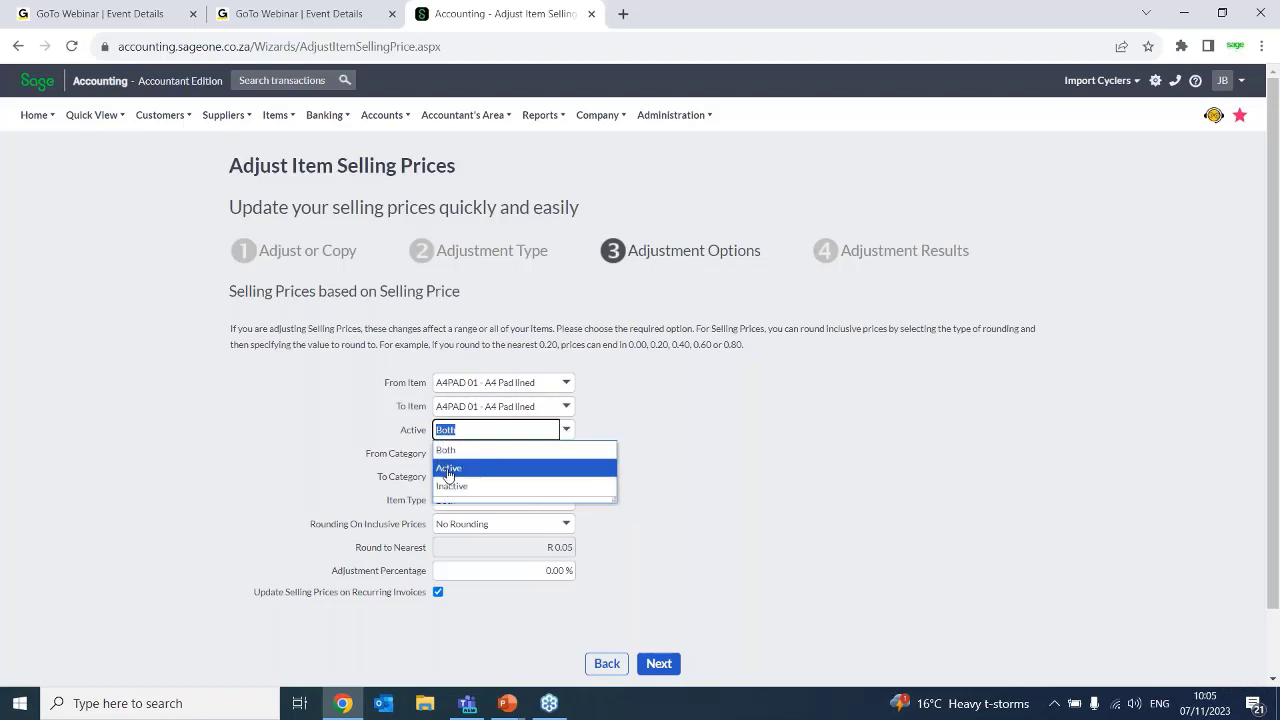
left_click(503, 451)
Set the To Category filter to Stationary, leaving the From Category at None
left_click(561, 477)
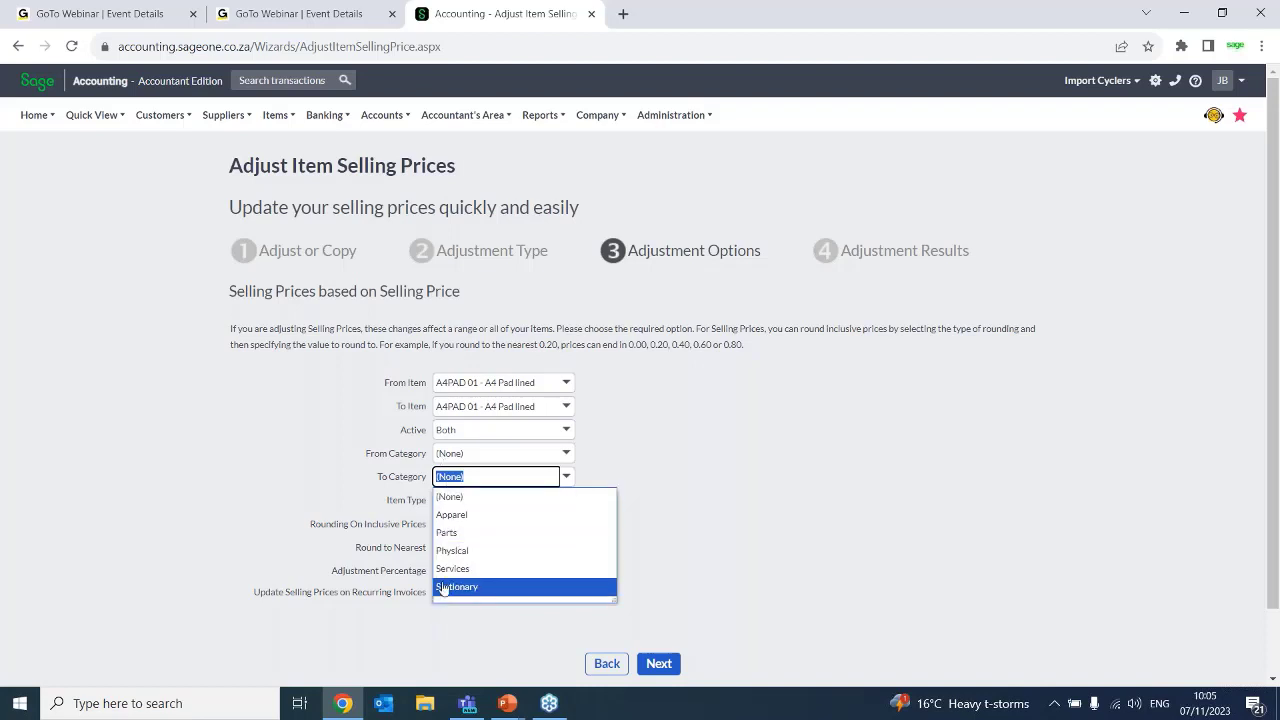
left_click(446, 499)
left_click(449, 496)
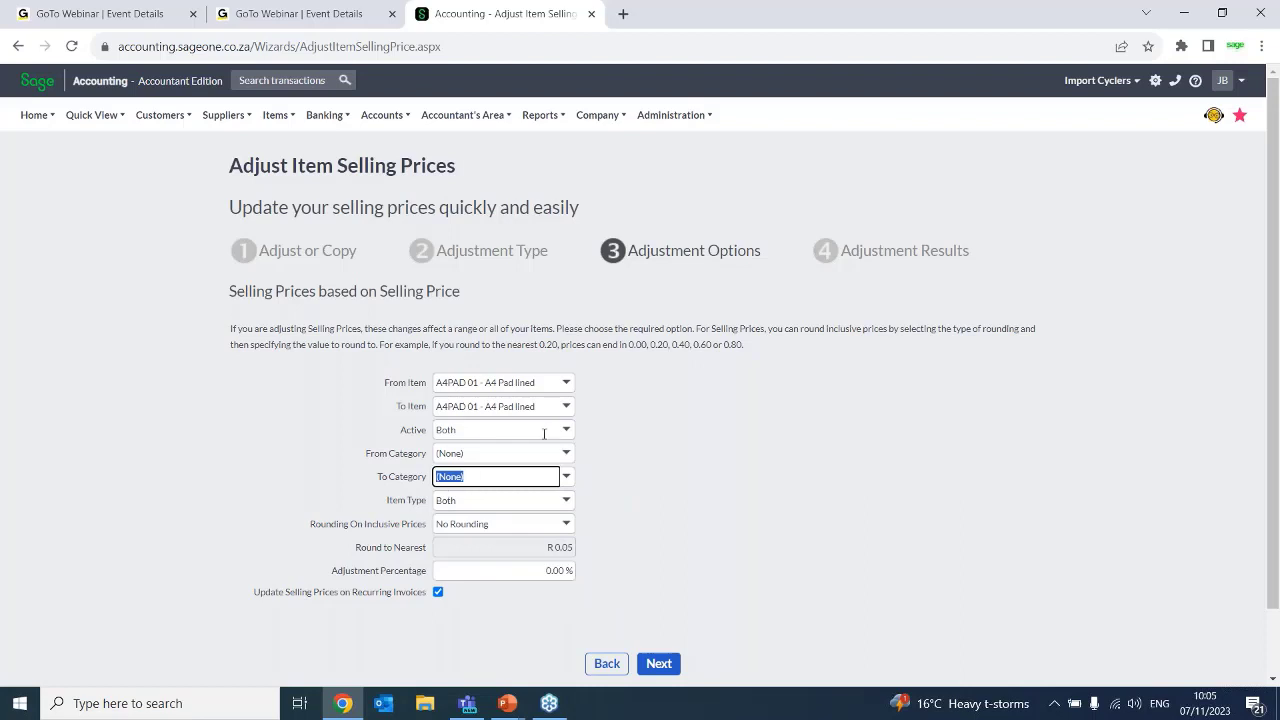
left_click(566, 478)
left_click(449, 598)
Set the item range for the adjustment from A4PAD 01 to Bike-001
left_click(566, 500)
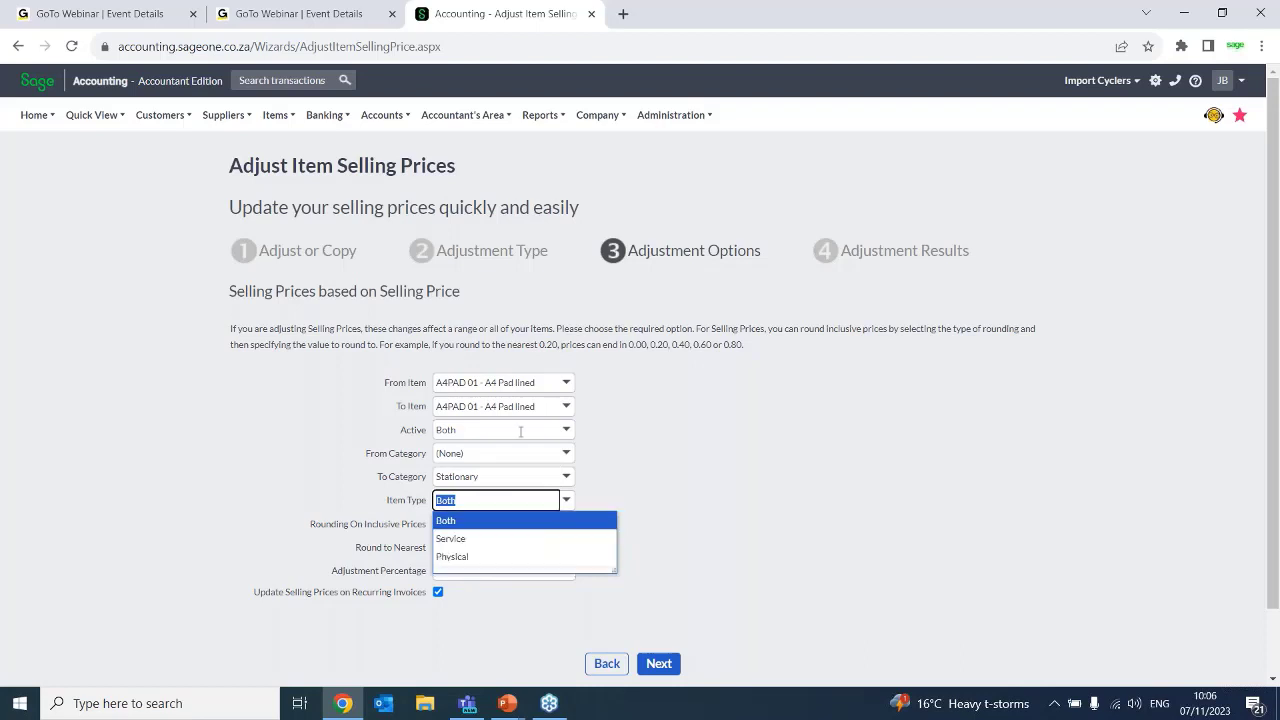
left_click(566, 385)
left_click(565, 120)
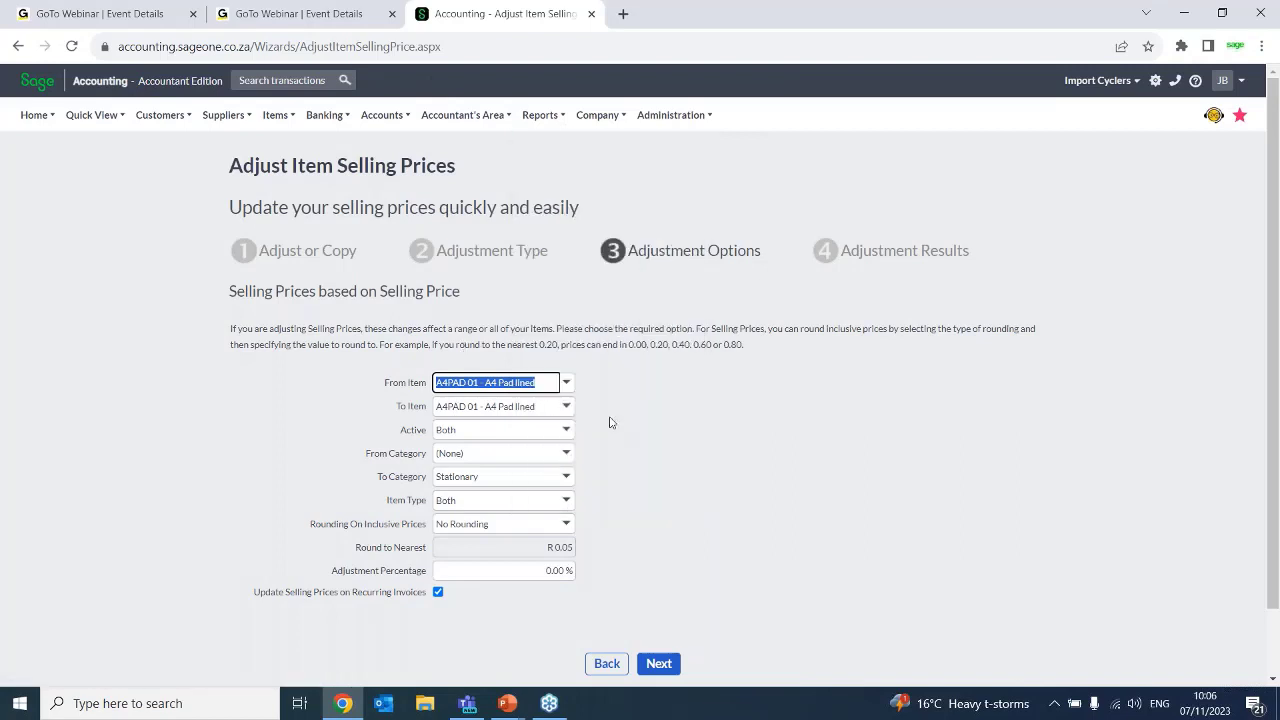
left_click(566, 408)
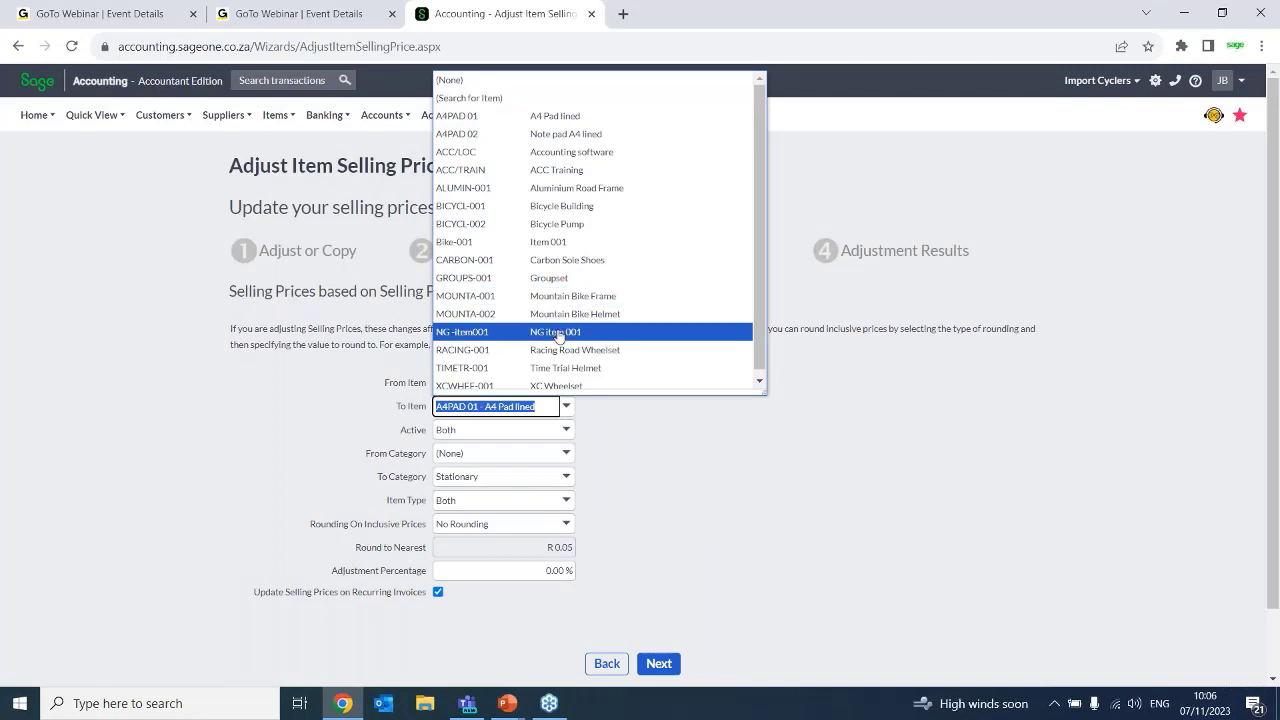
left_click(536, 243)
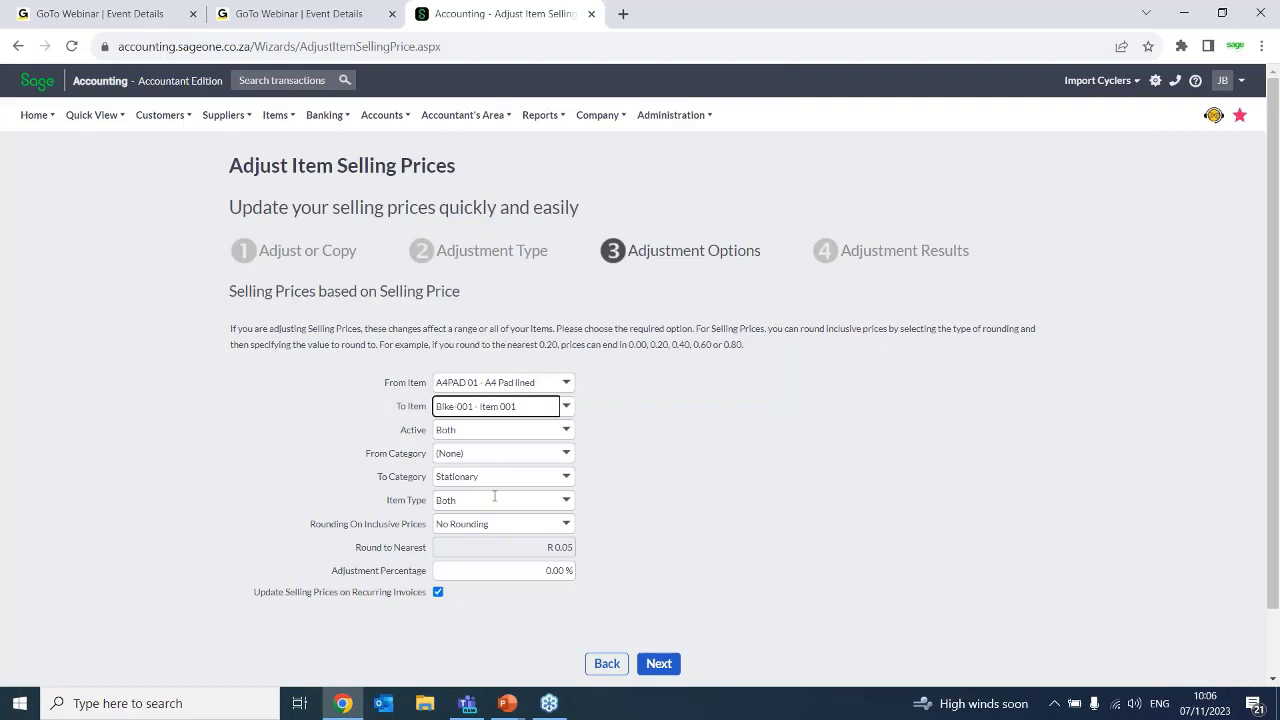
Set the item type to Physical and use Normal Rounding on inclusive prices to the nearest R 0.10
left_click(544, 500)
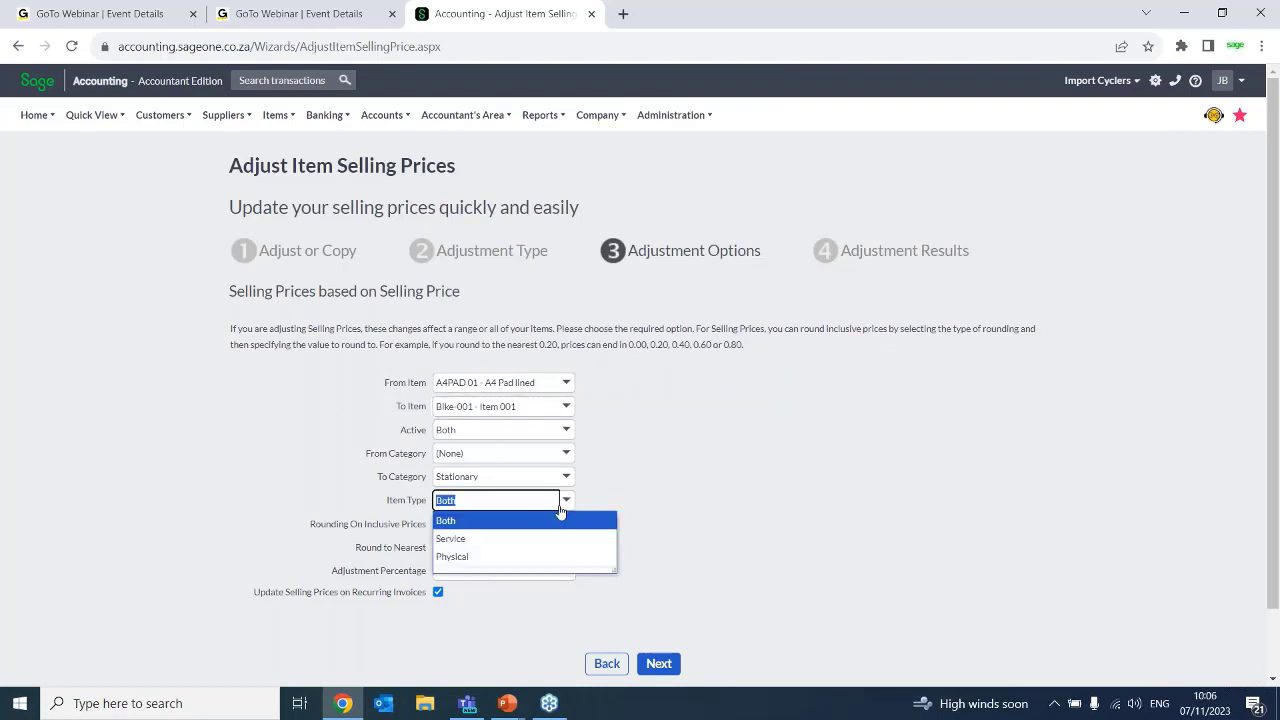
left_click(455, 556)
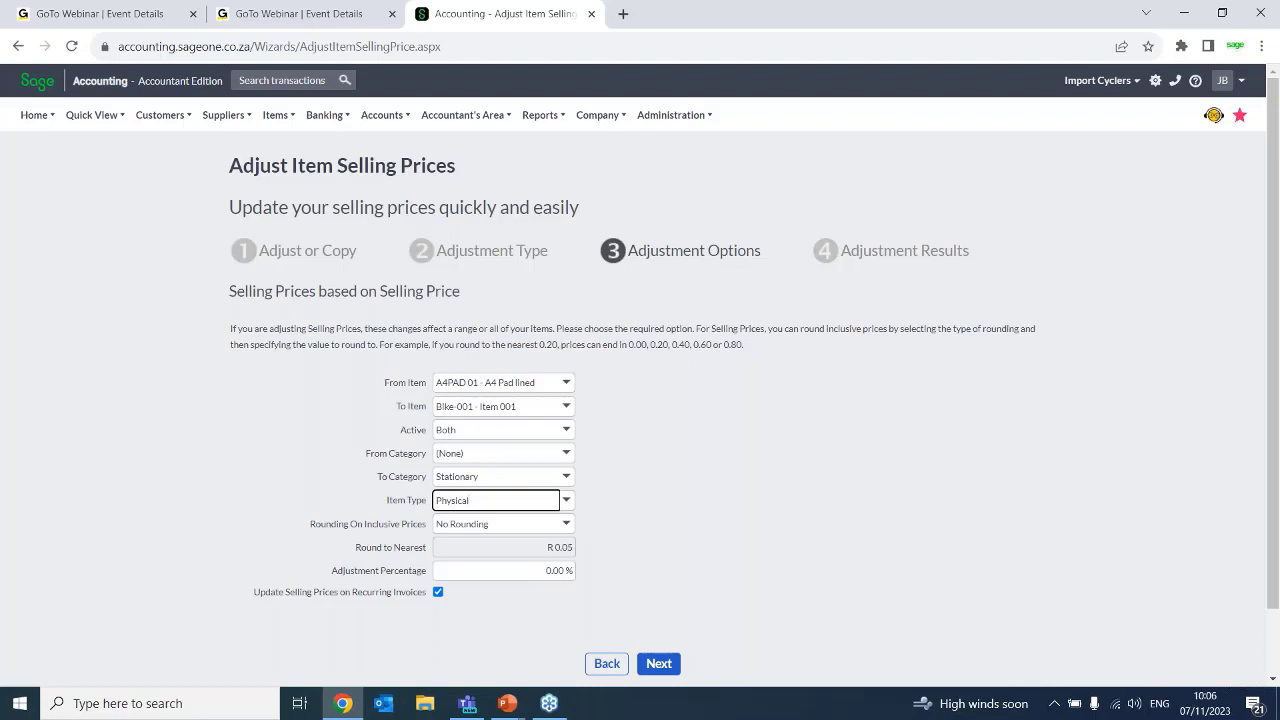
left_click(566, 527)
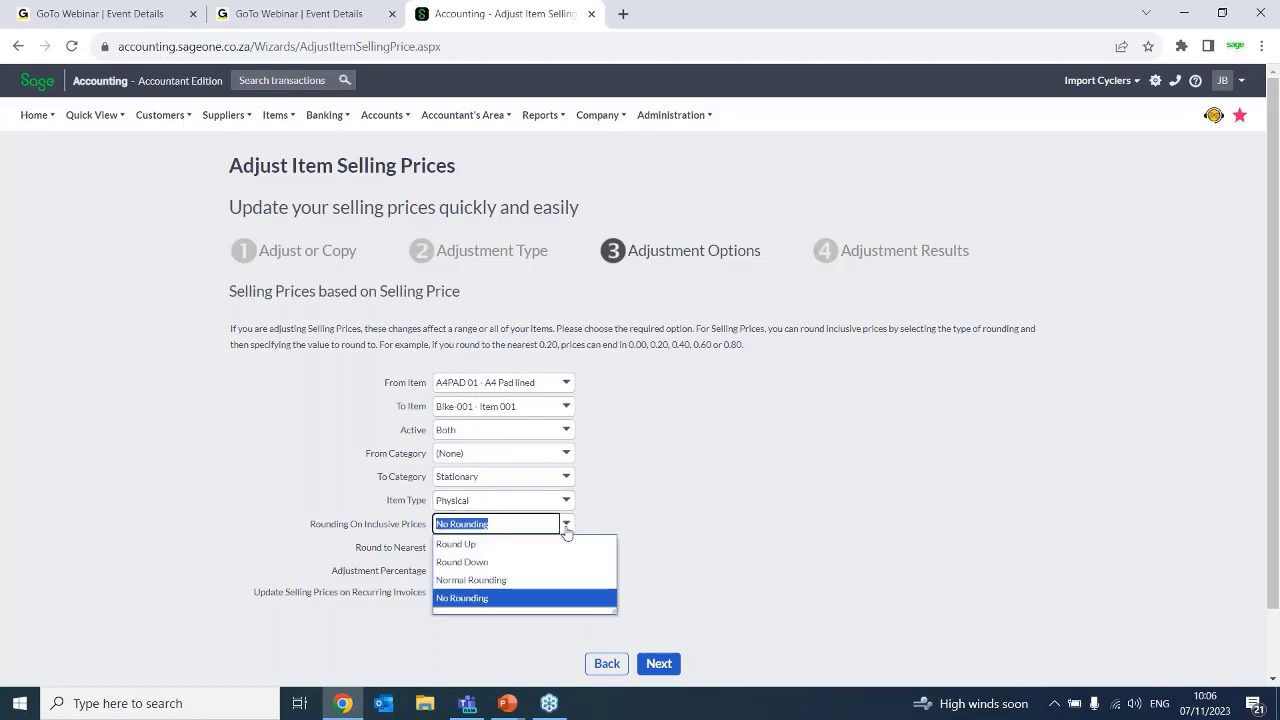
left_click(505, 580)
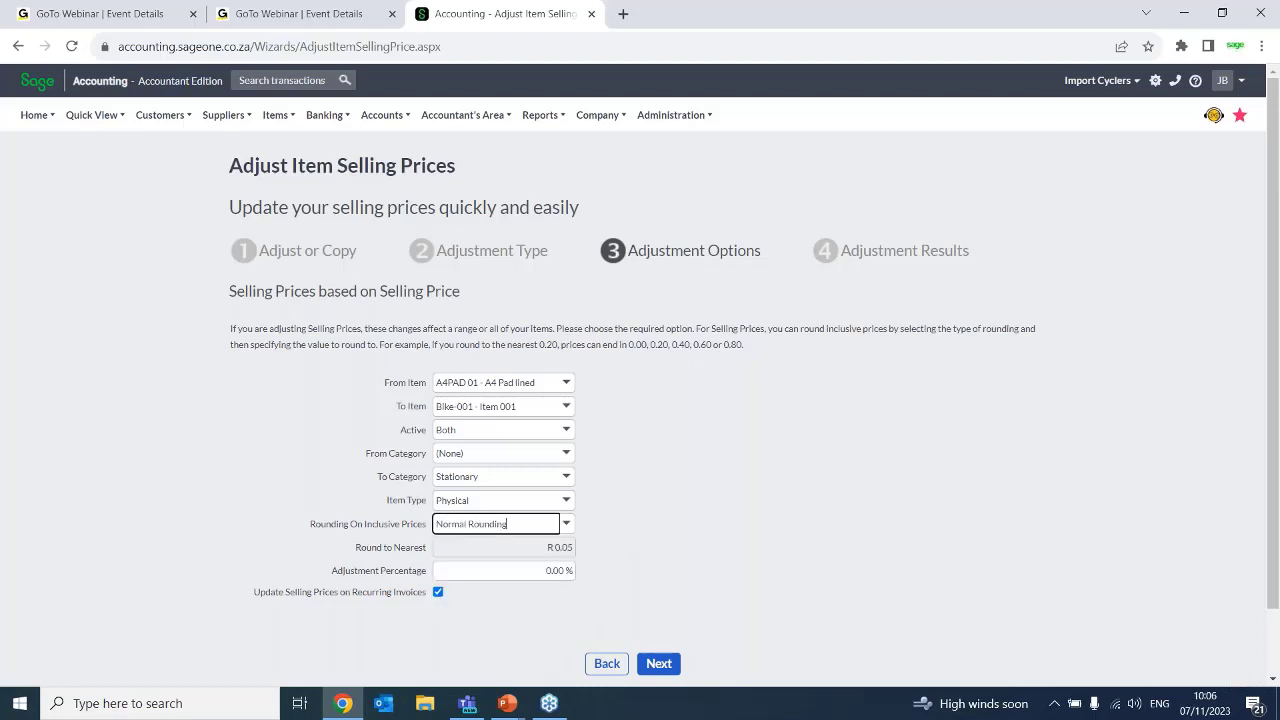
left_click(560, 547)
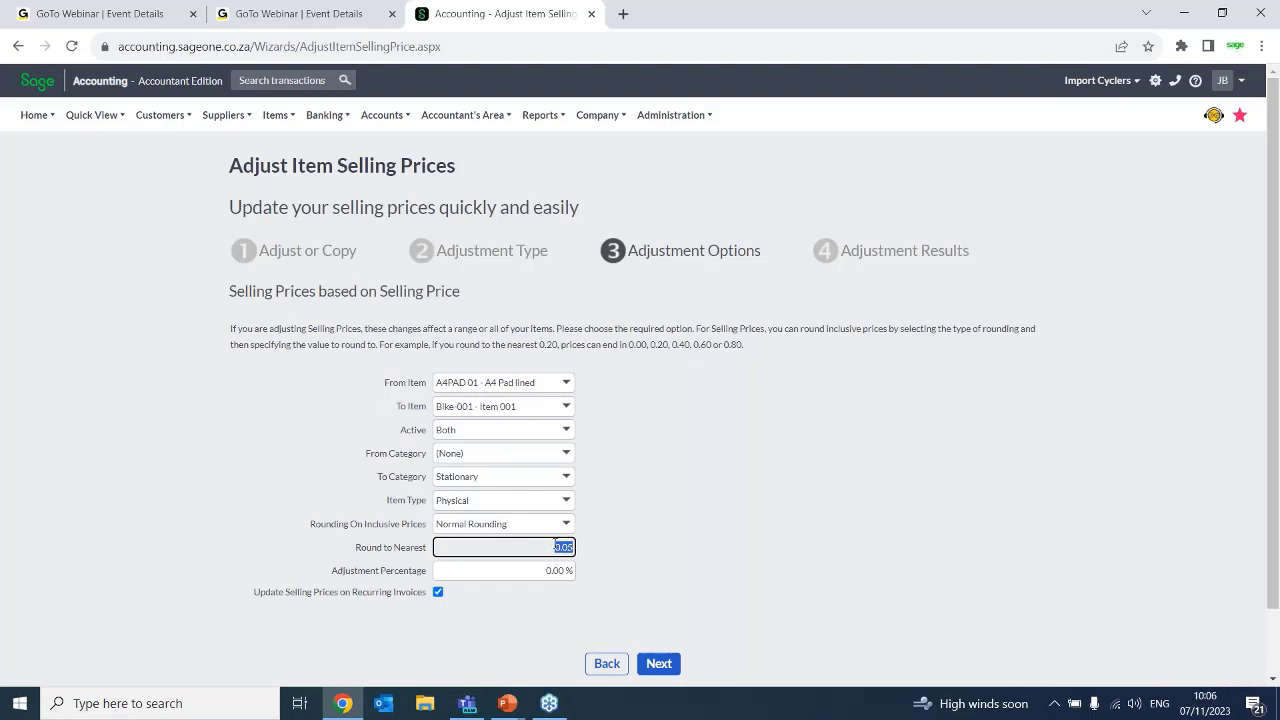
left_click(567, 547)
key("BackSpace")
key("BackSpace")
key("BackSpace")
type(".10")
Set the adjustment percentage to 10%
left_click(559, 571)
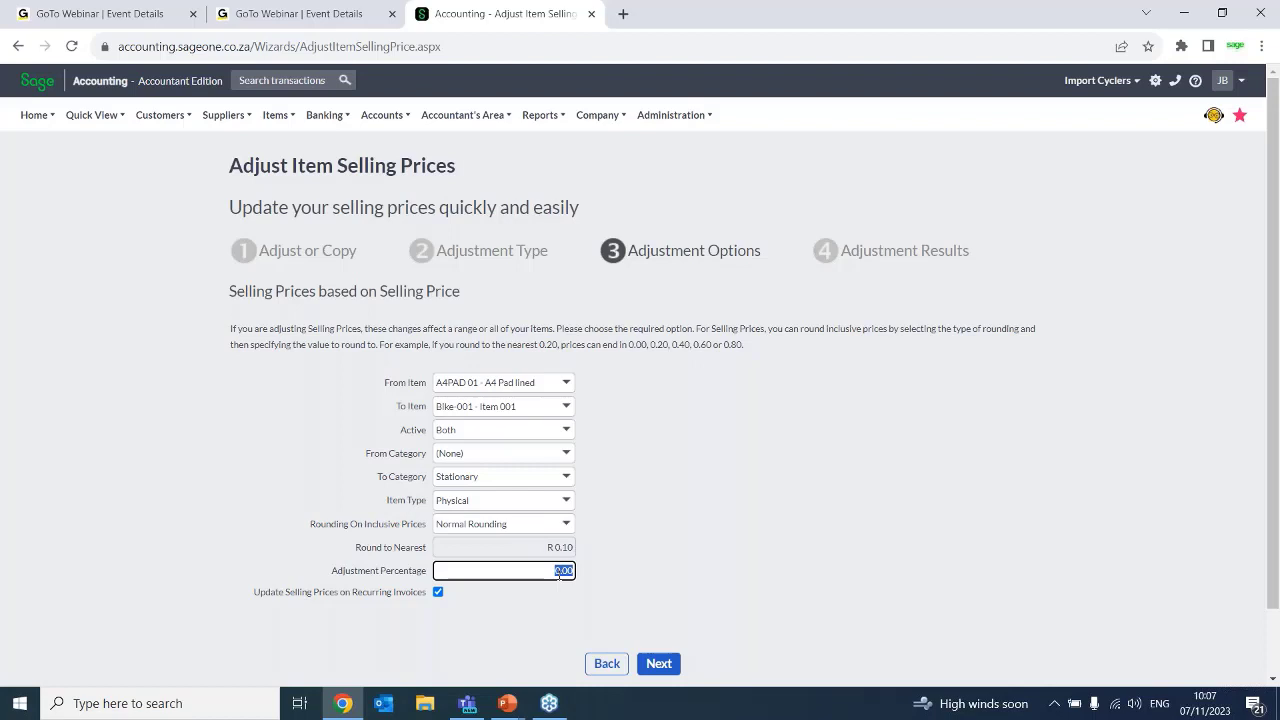
type("10")
left_click(673, 587)
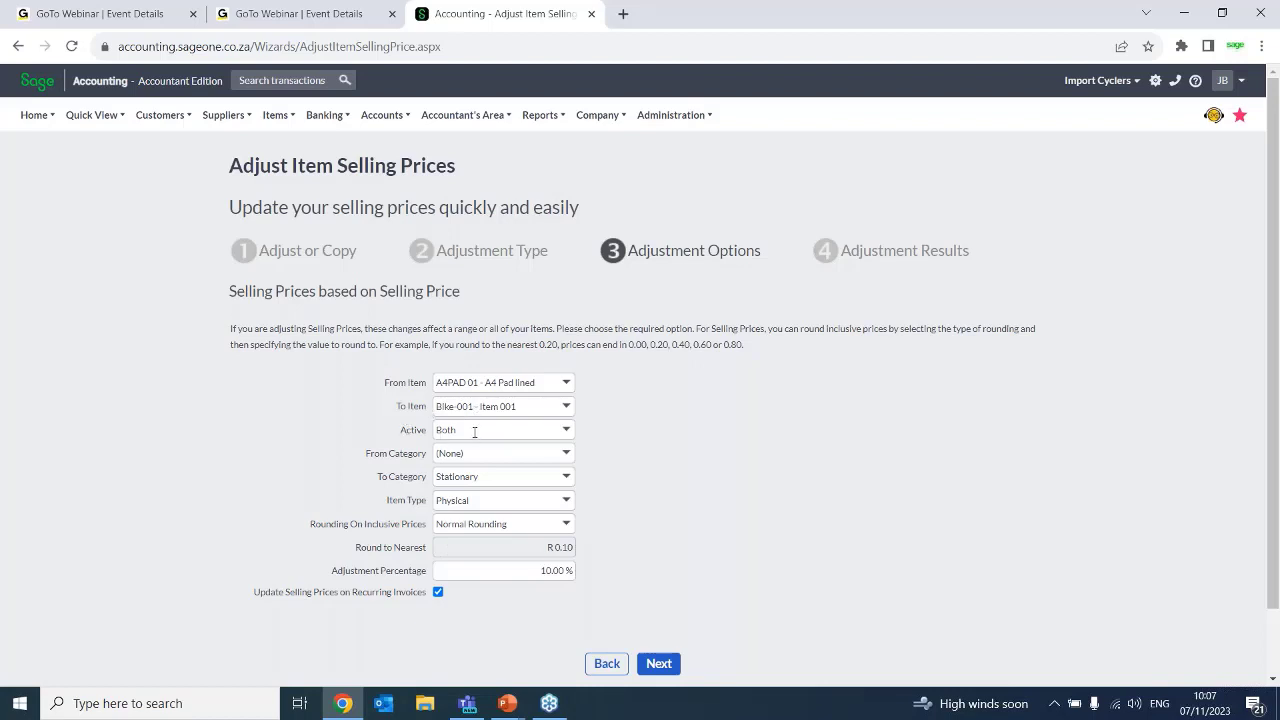
Try Apparel and Parts as the From Category, and return the category range to None and Stationary
left_click(566, 455)
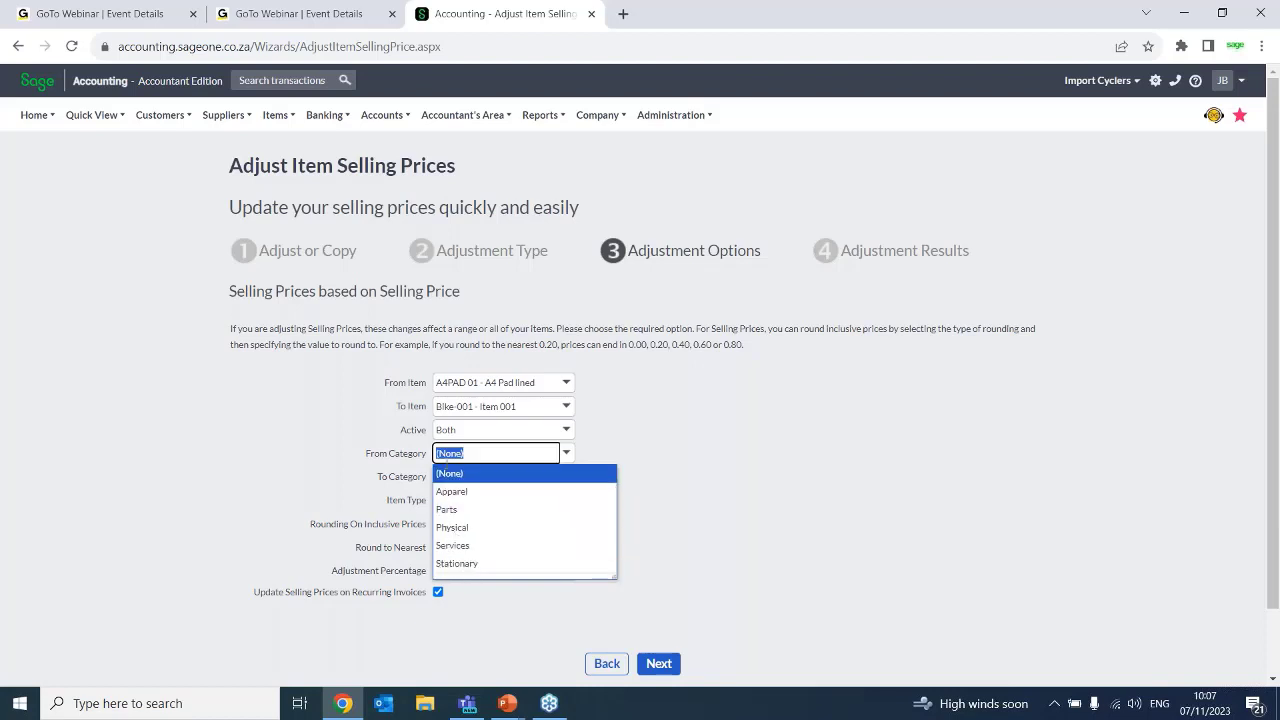
left_click(452, 492)
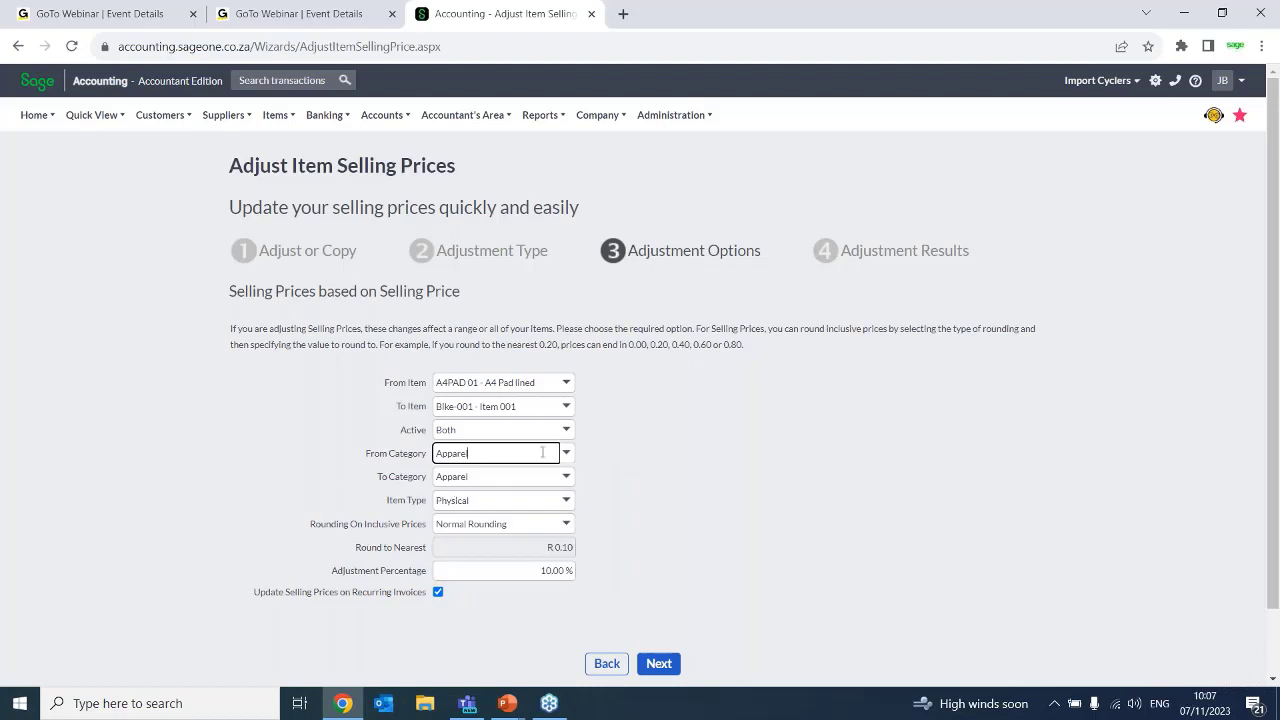
left_click(566, 455)
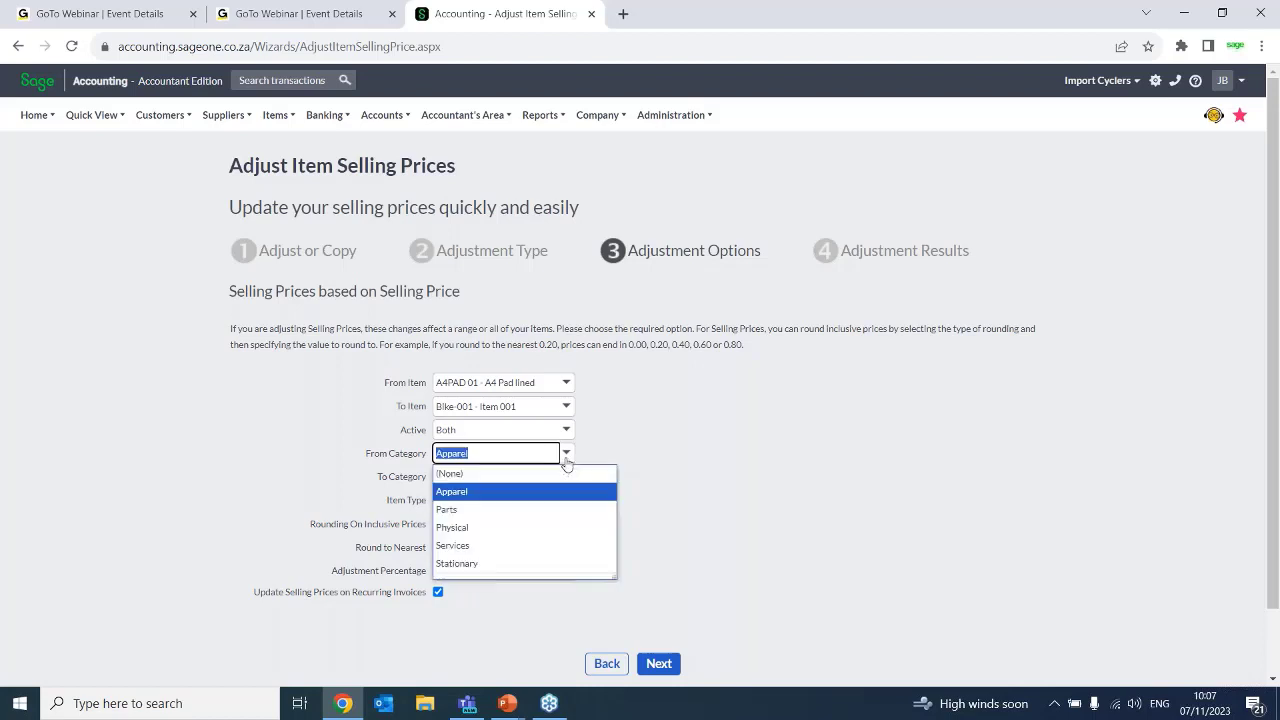
left_click(447, 510)
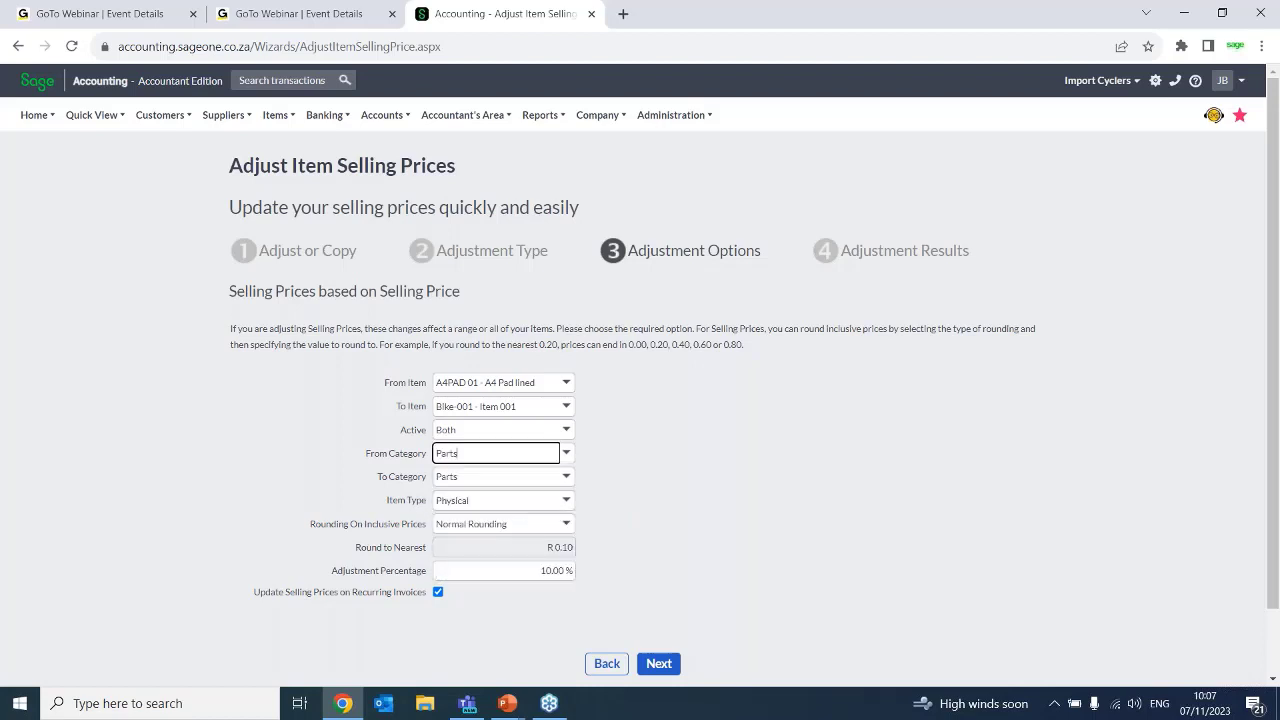
left_click(566, 453)
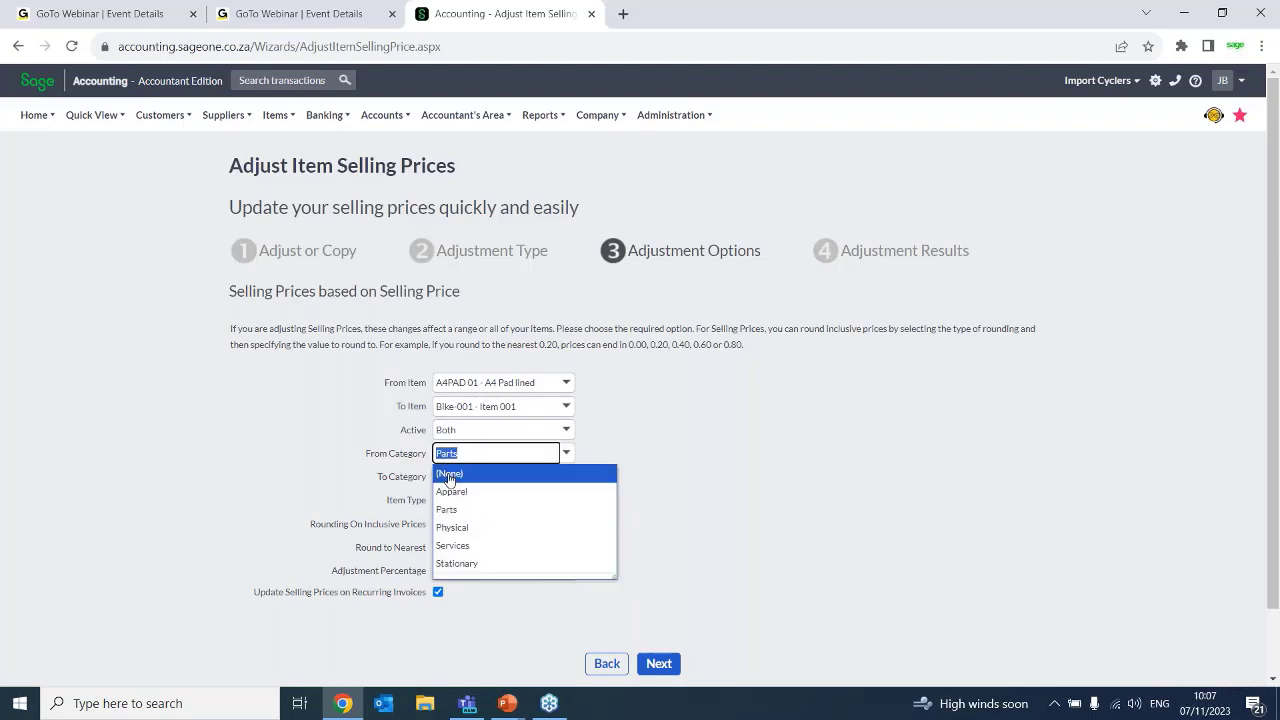
left_click(447, 474)
left_click(566, 477)
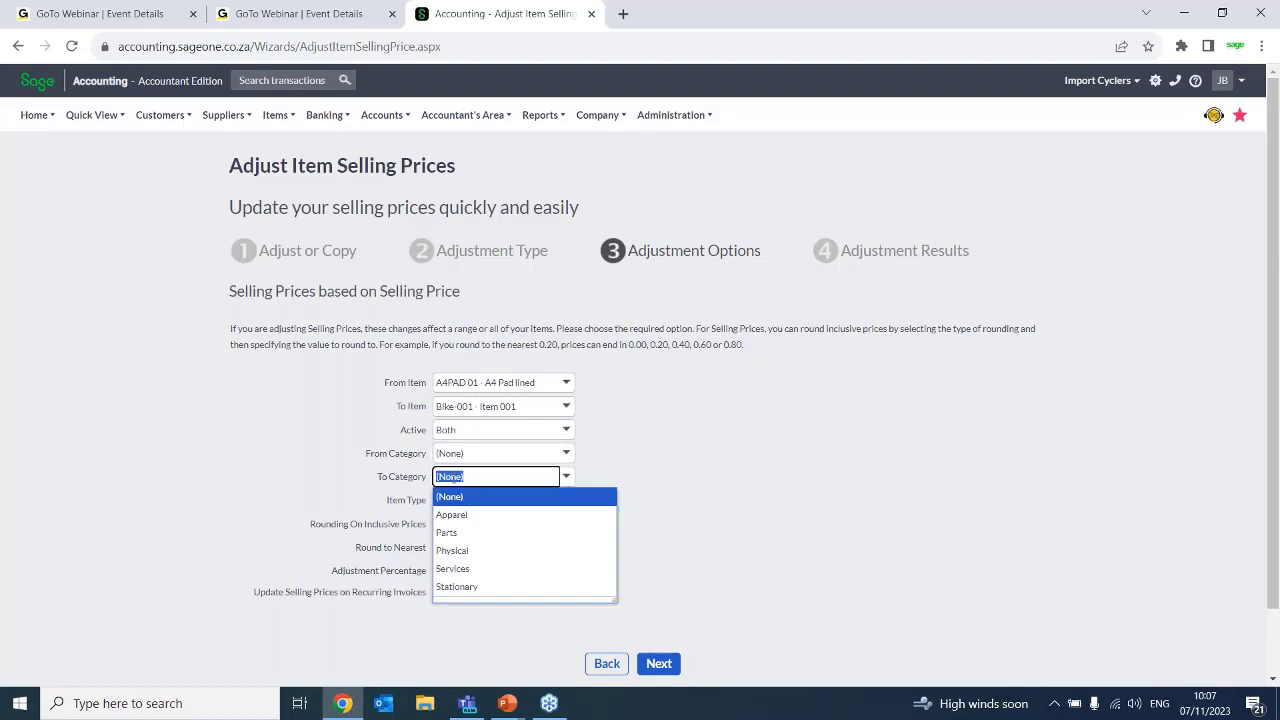
left_click(455, 587)
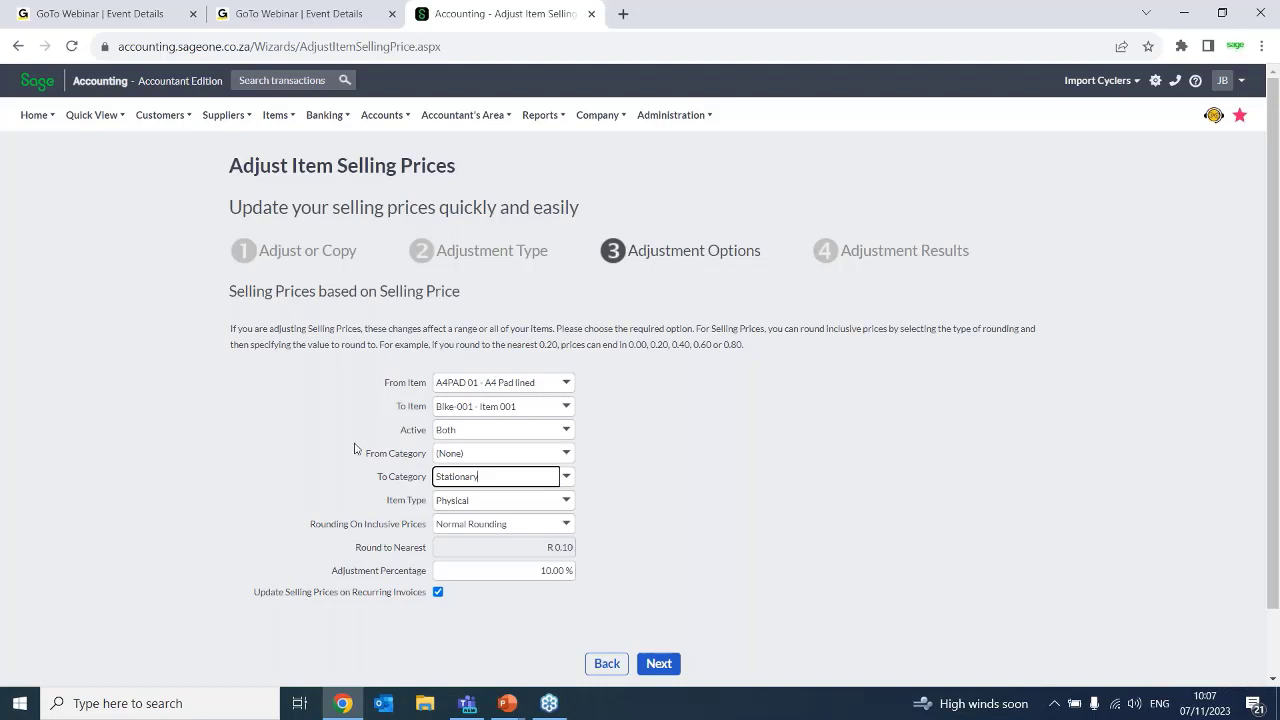
left_click(566, 476)
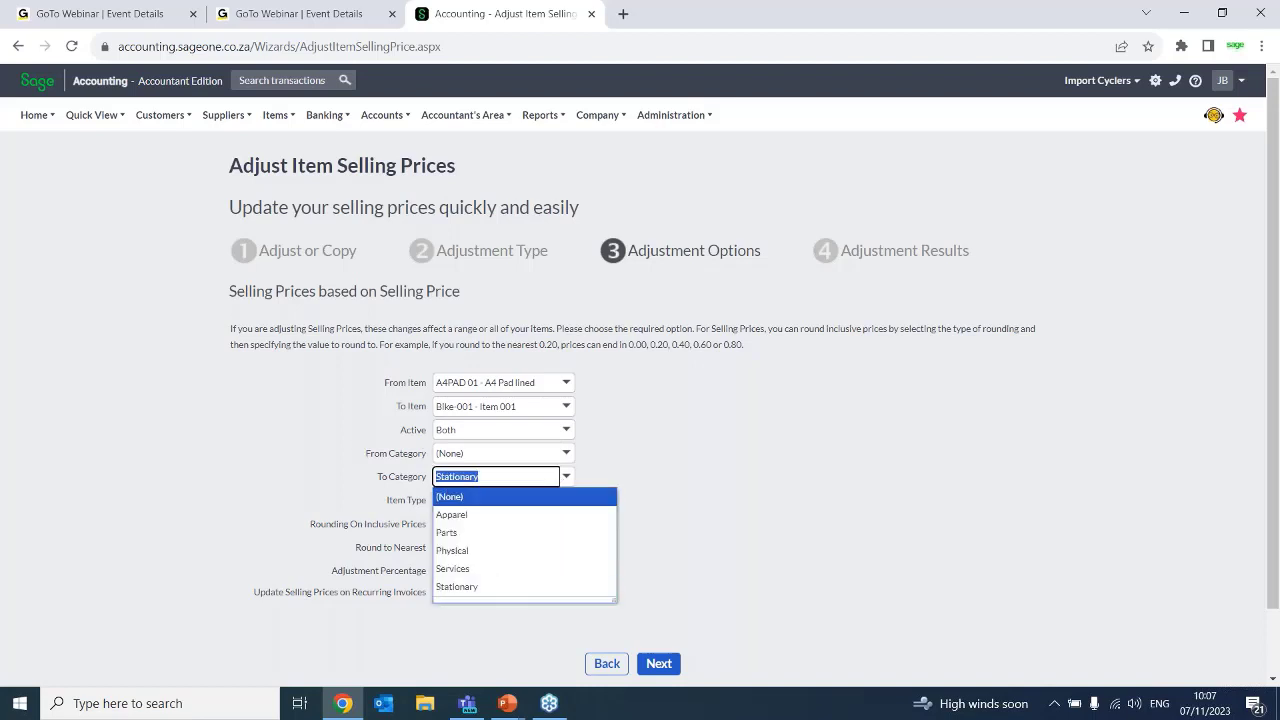
left_click(536, 497)
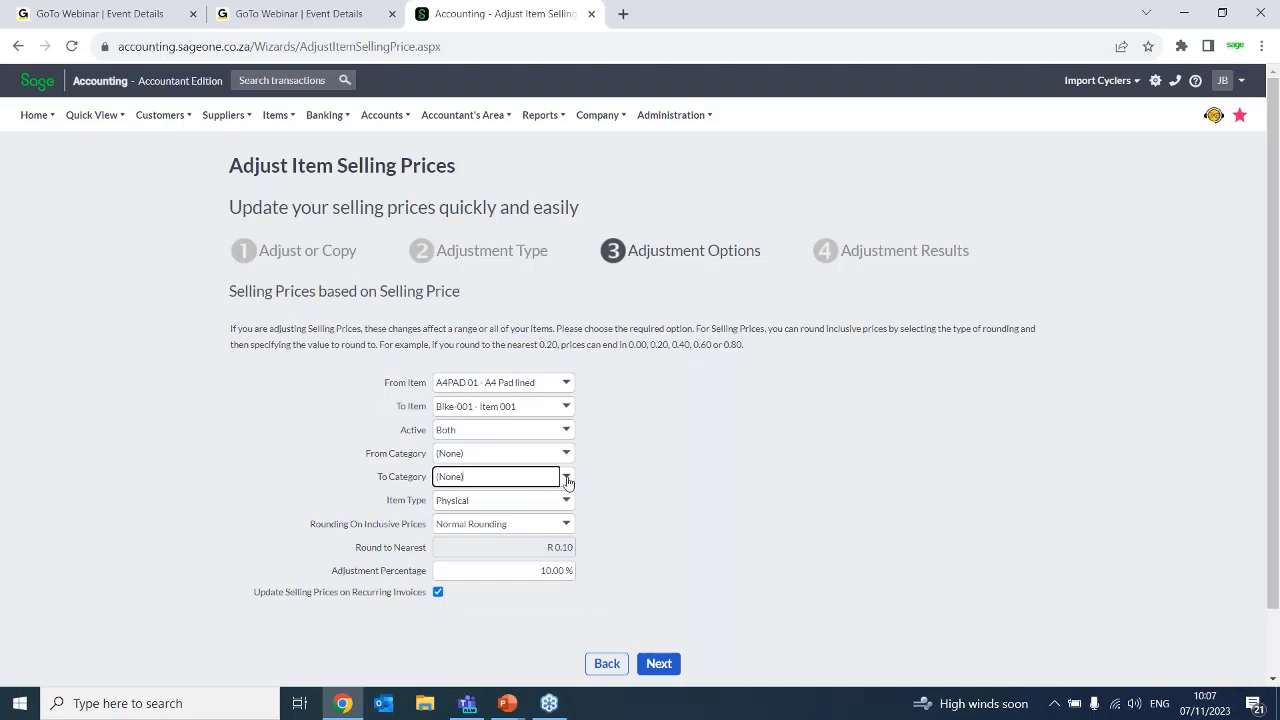
left_click(567, 482)
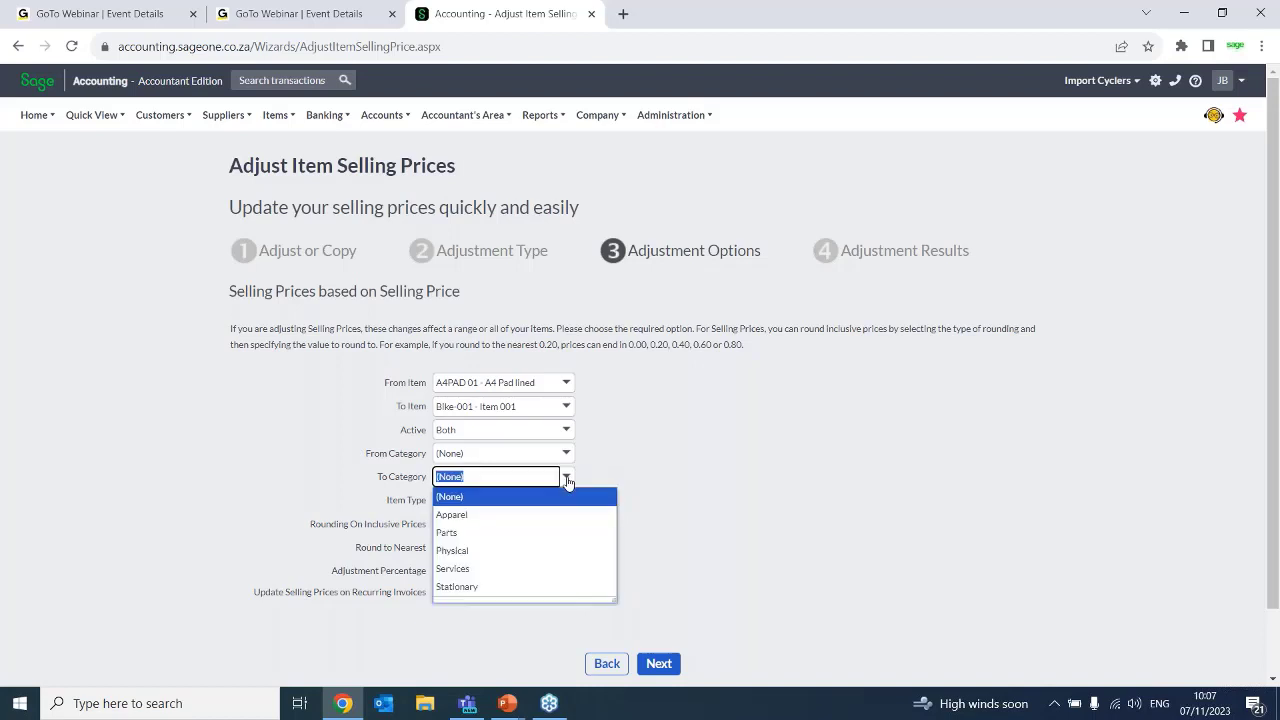
left_click(458, 587)
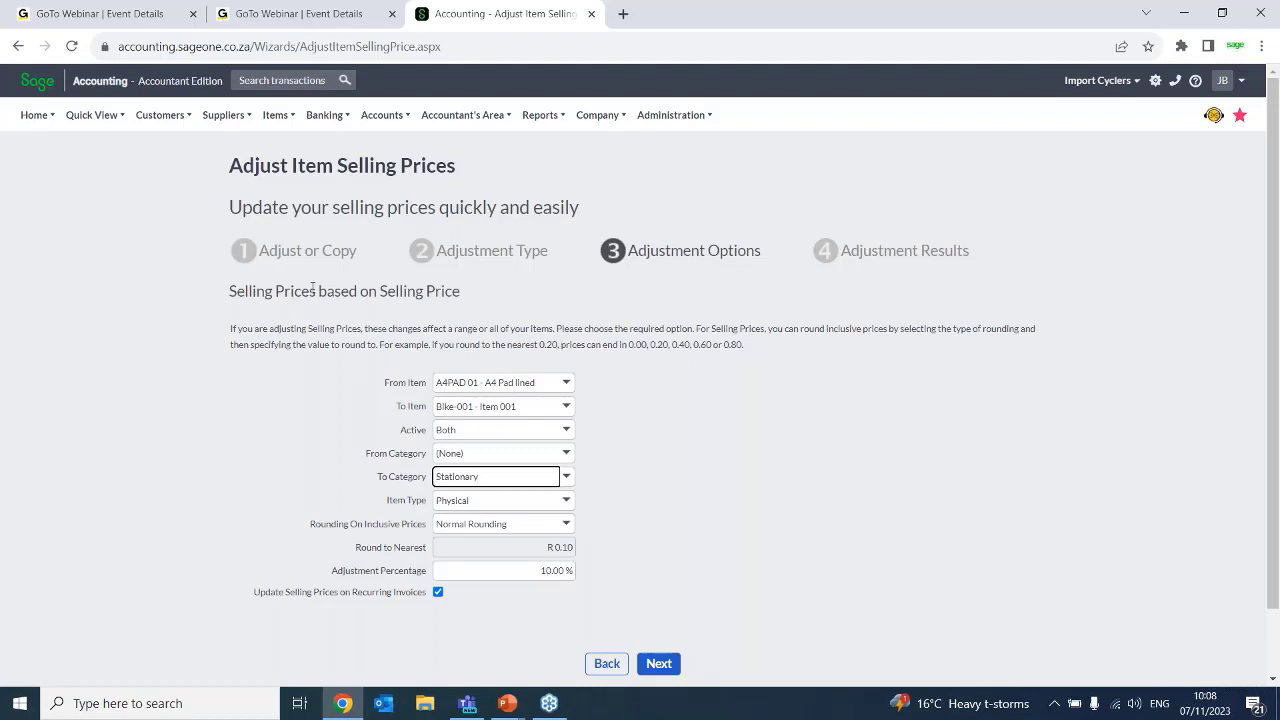
Run the selling price adjustment with the chosen options to reach the adjustment results
left_click_drag(471, 294, 378, 290)
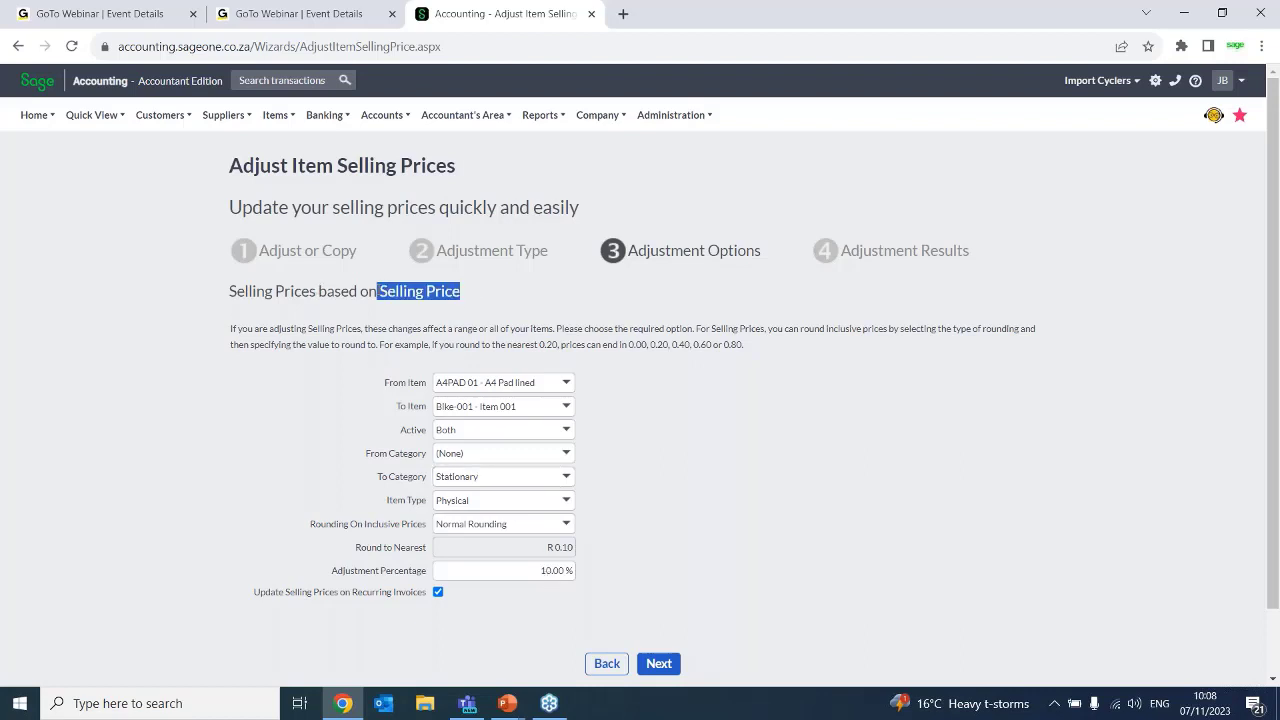
left_click(1036, 269)
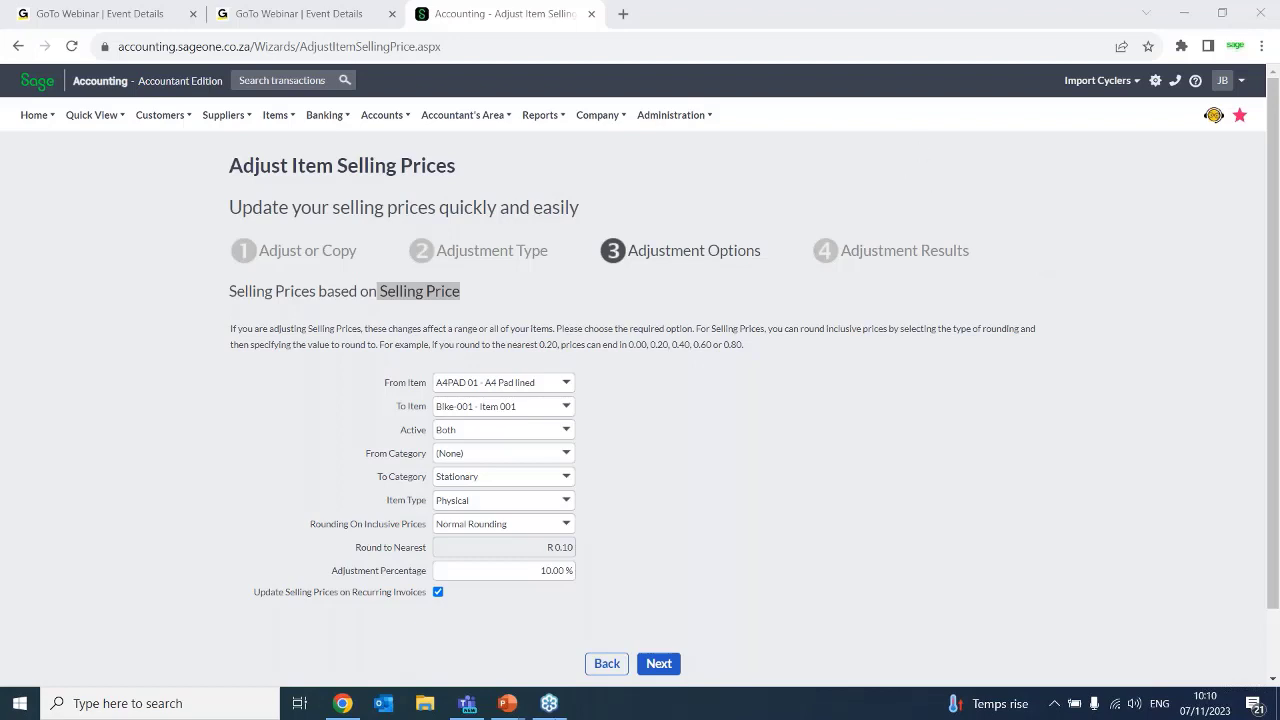
left_click(658, 663)
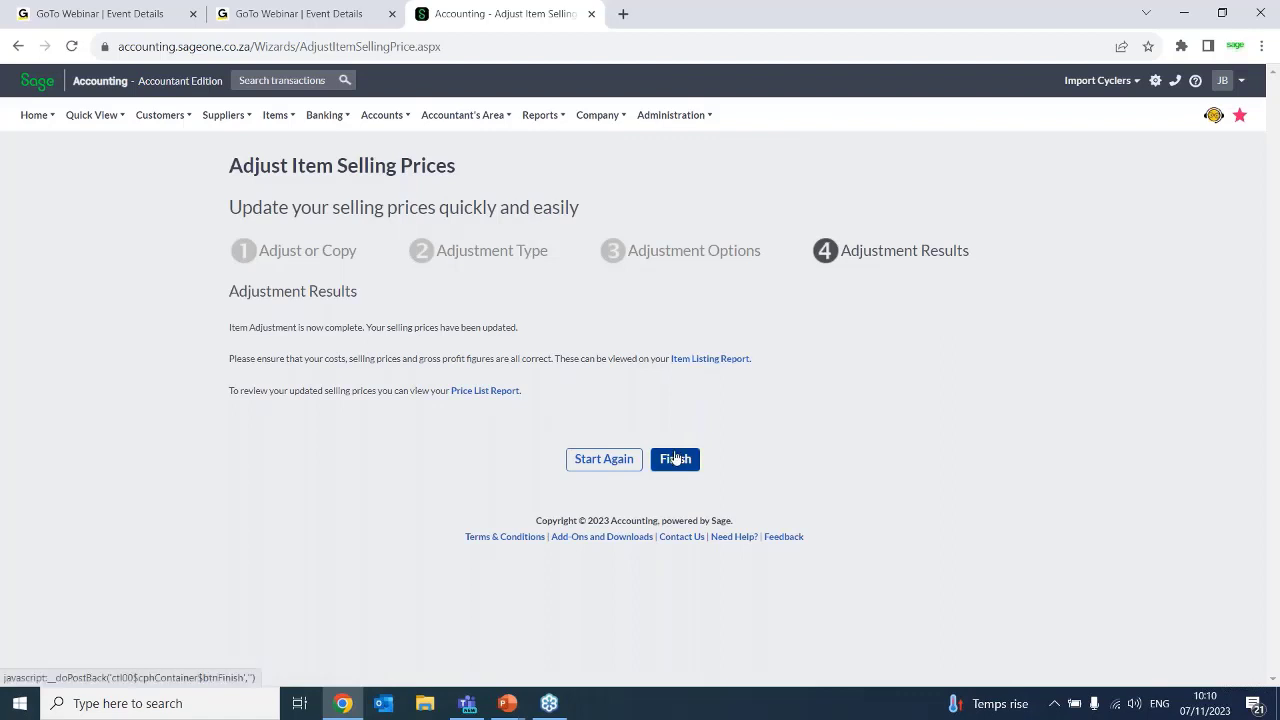
Start a new selling price adjustment that uses the Quick Entry Grid and continue to its adjustment options
left_click(621, 472)
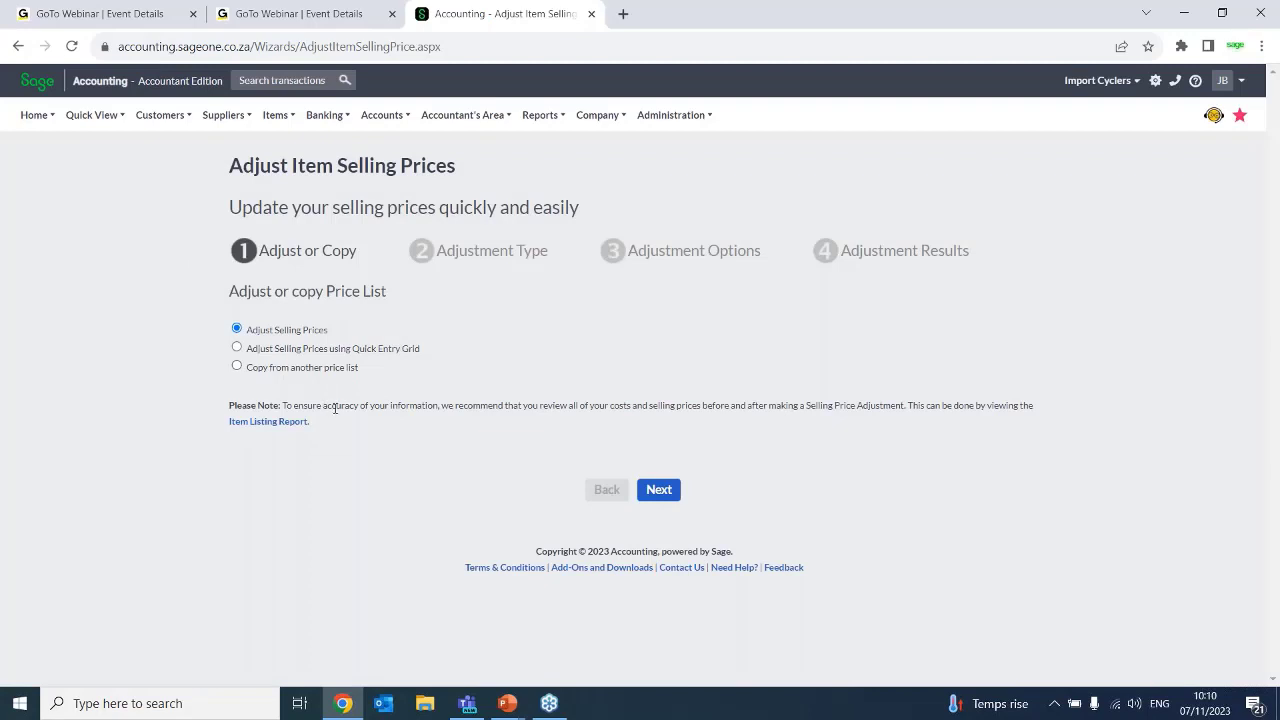
left_click(298, 352)
left_click(657, 490)
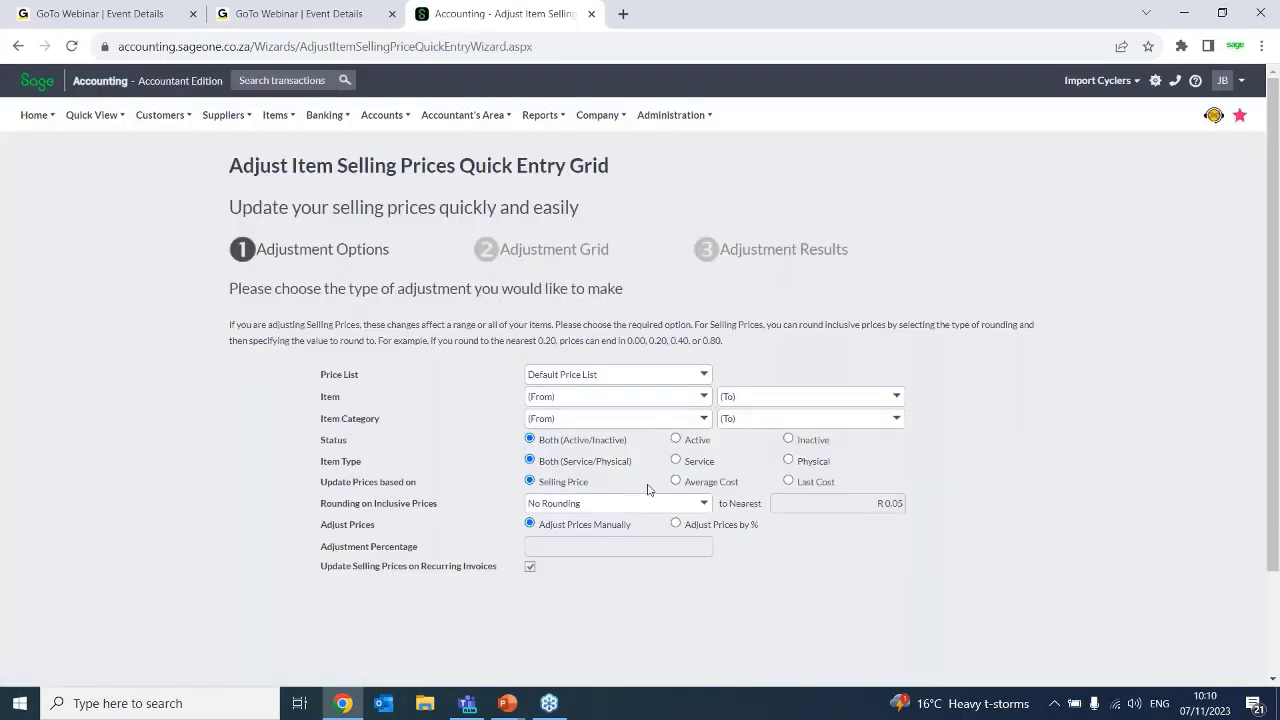
Try Retail and Pensioners as the price list, and return the selection to Default Price List
left_click(702, 374)
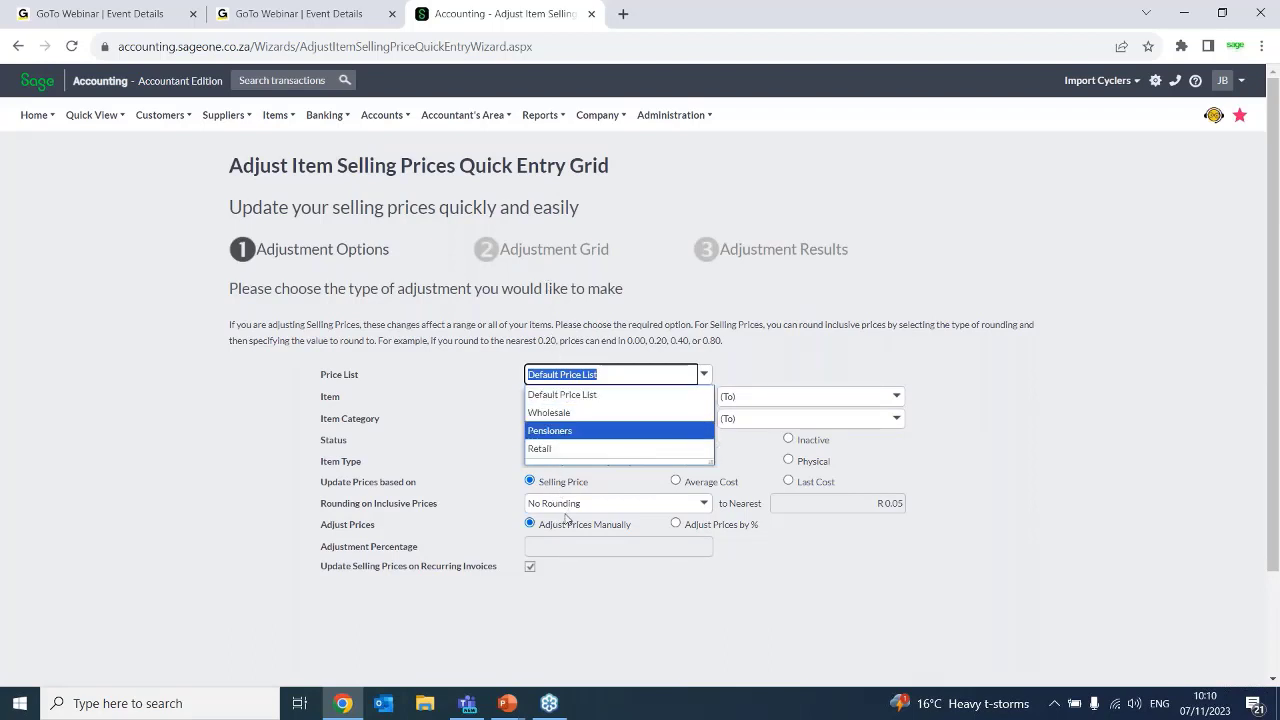
left_click(776, 371)
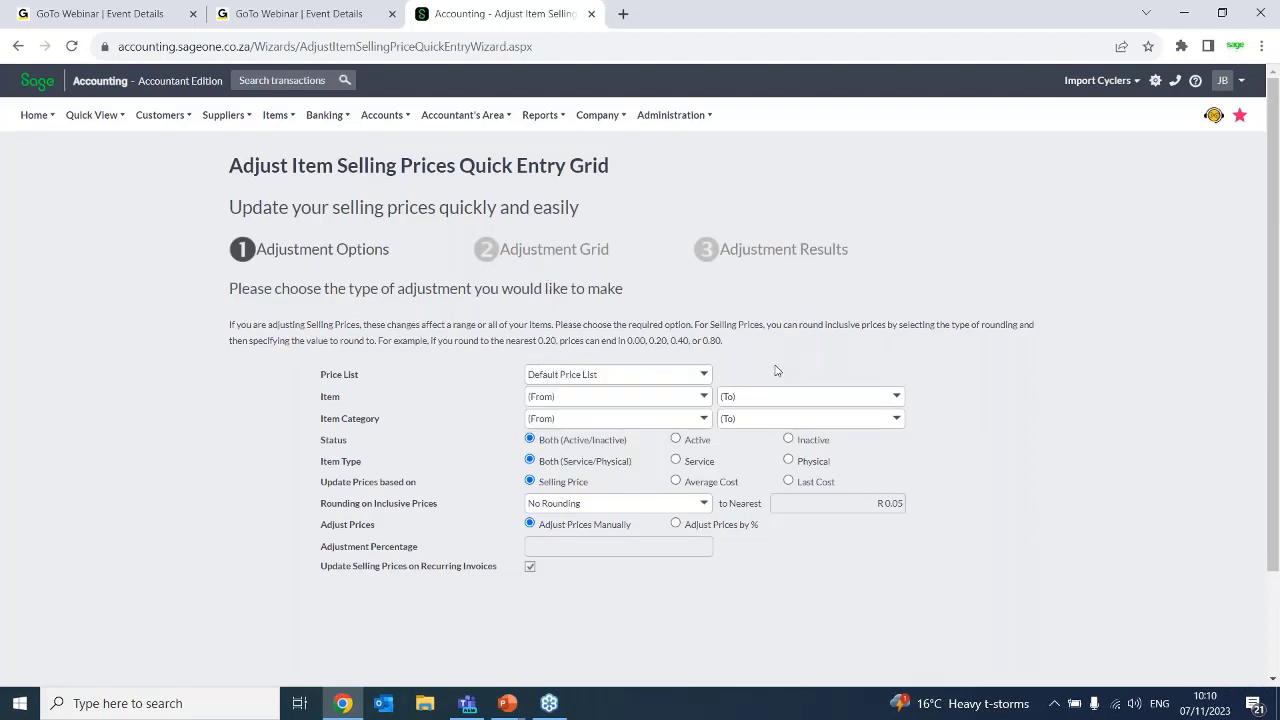
left_click(703, 374)
left_click(540, 449)
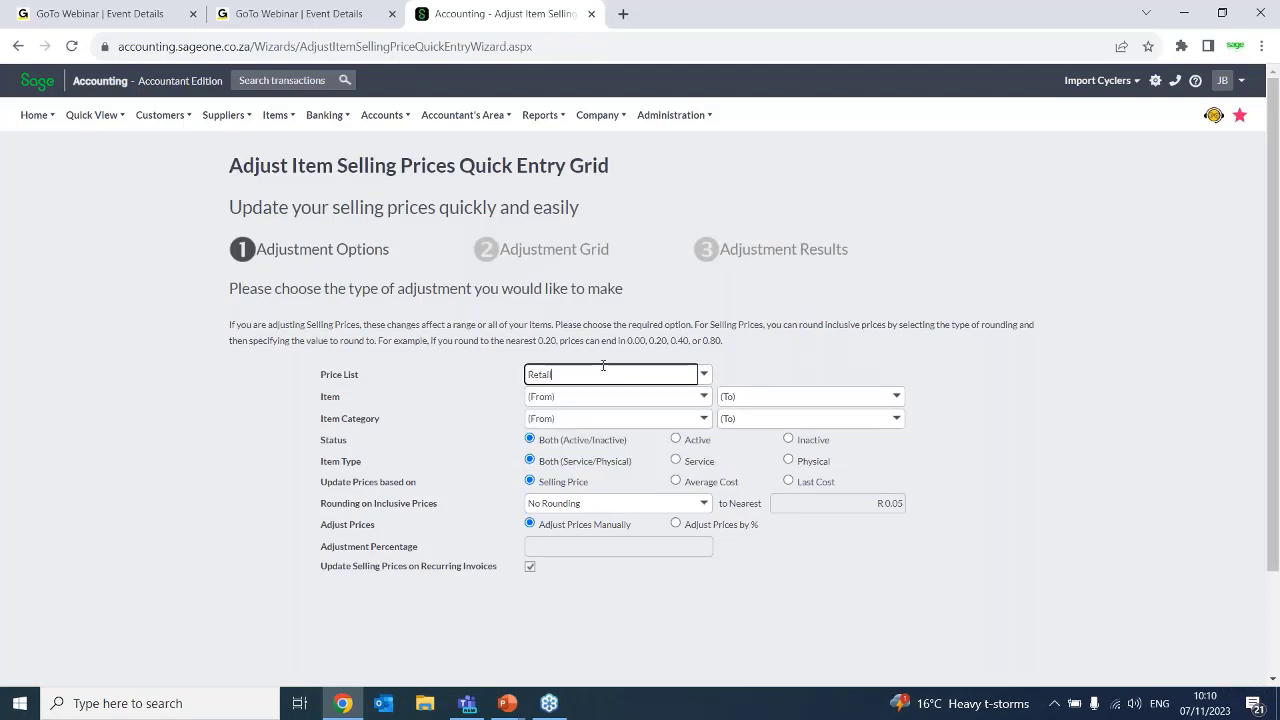
left_click(703, 374)
left_click(552, 430)
left_click(706, 377)
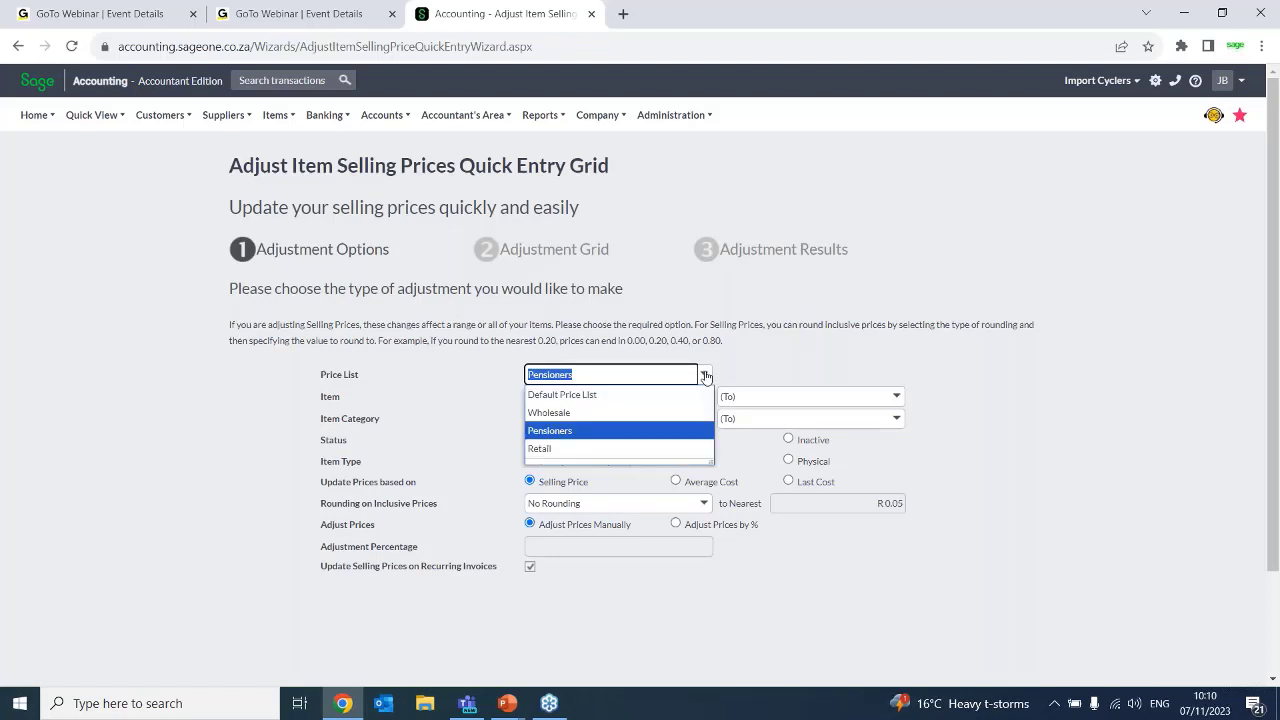
left_click(565, 394)
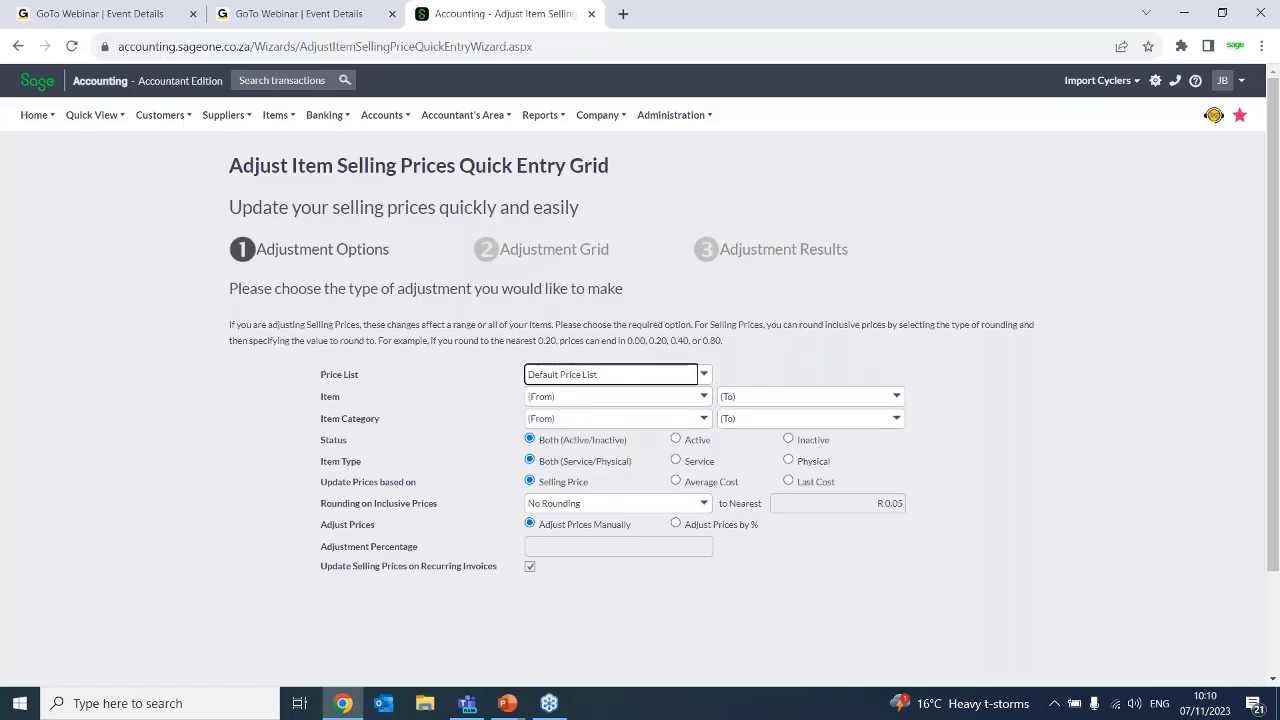
left_click(704, 375)
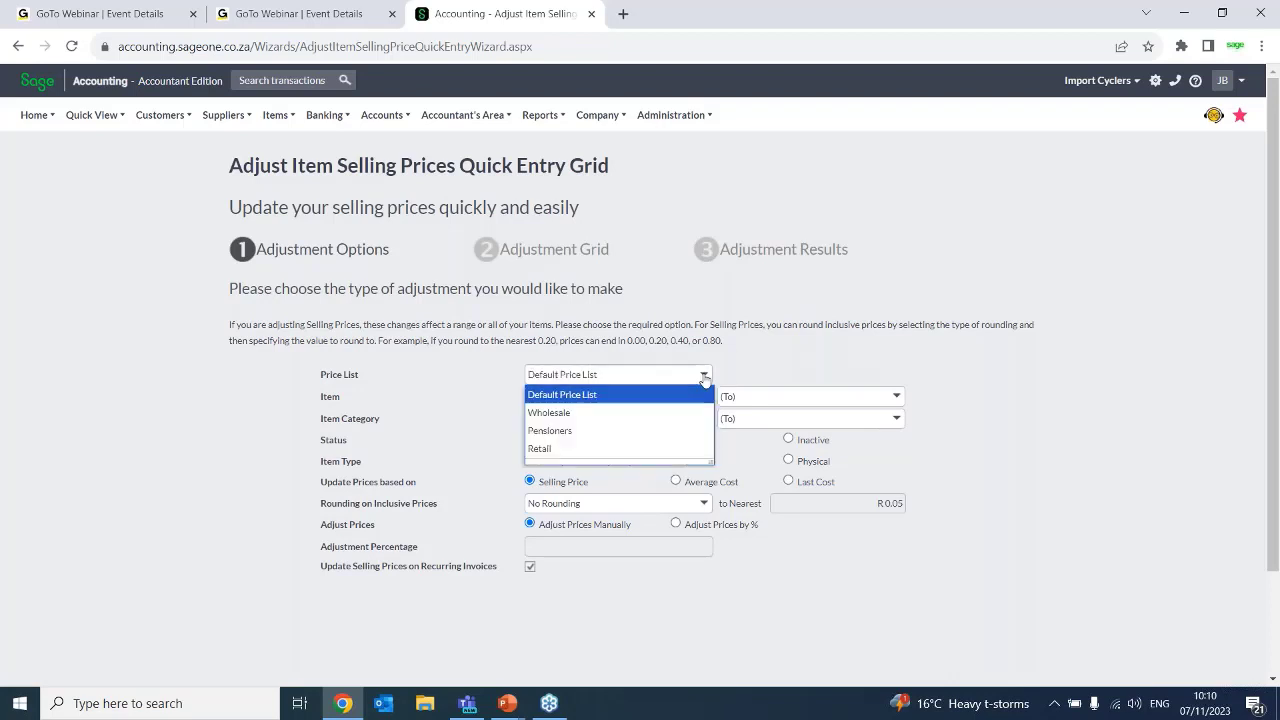
left_click(704, 375)
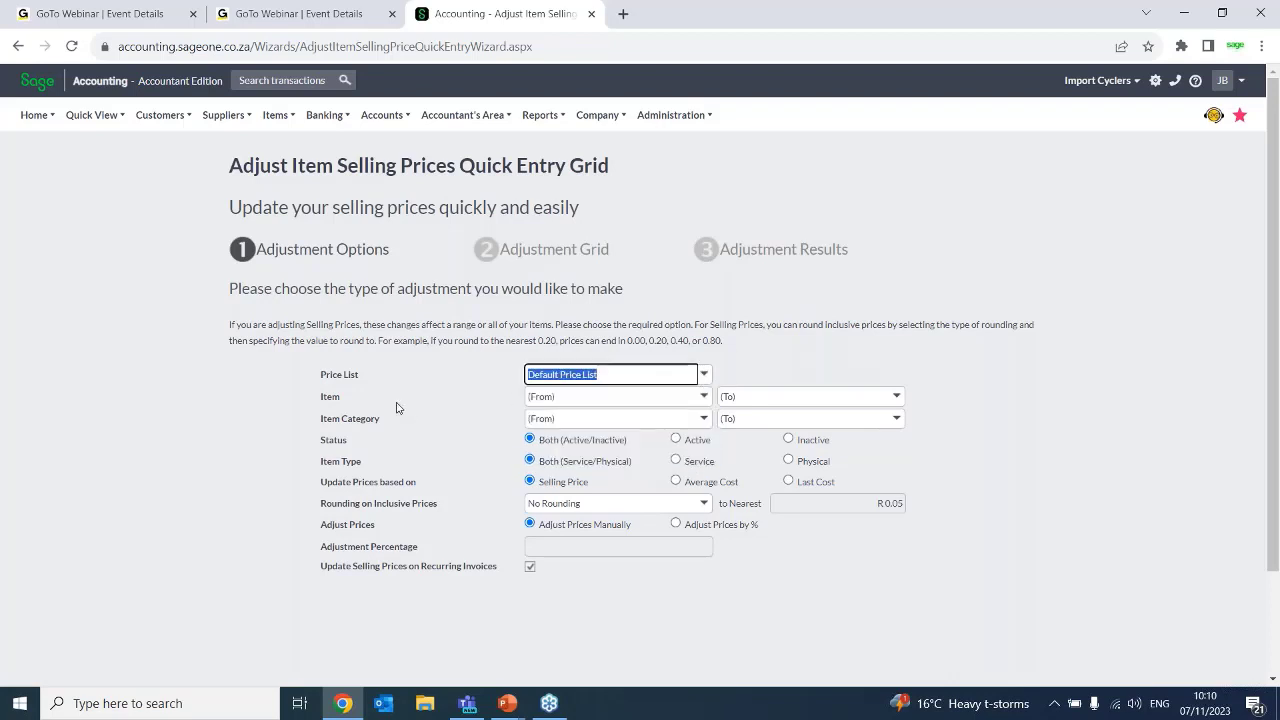
Set the item range from A4PAD 01 - A4 Pad lined to Bike-001 - Item 001
left_click(704, 396)
left_click(578, 116)
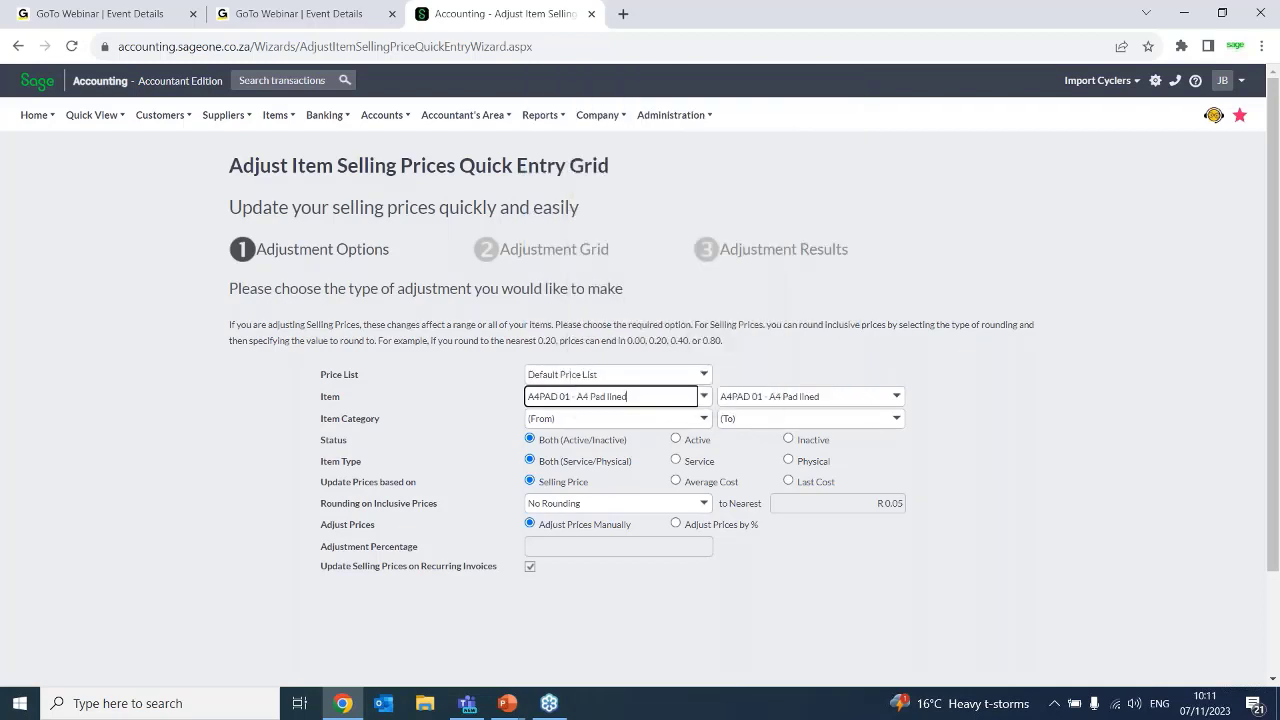
left_click(897, 397)
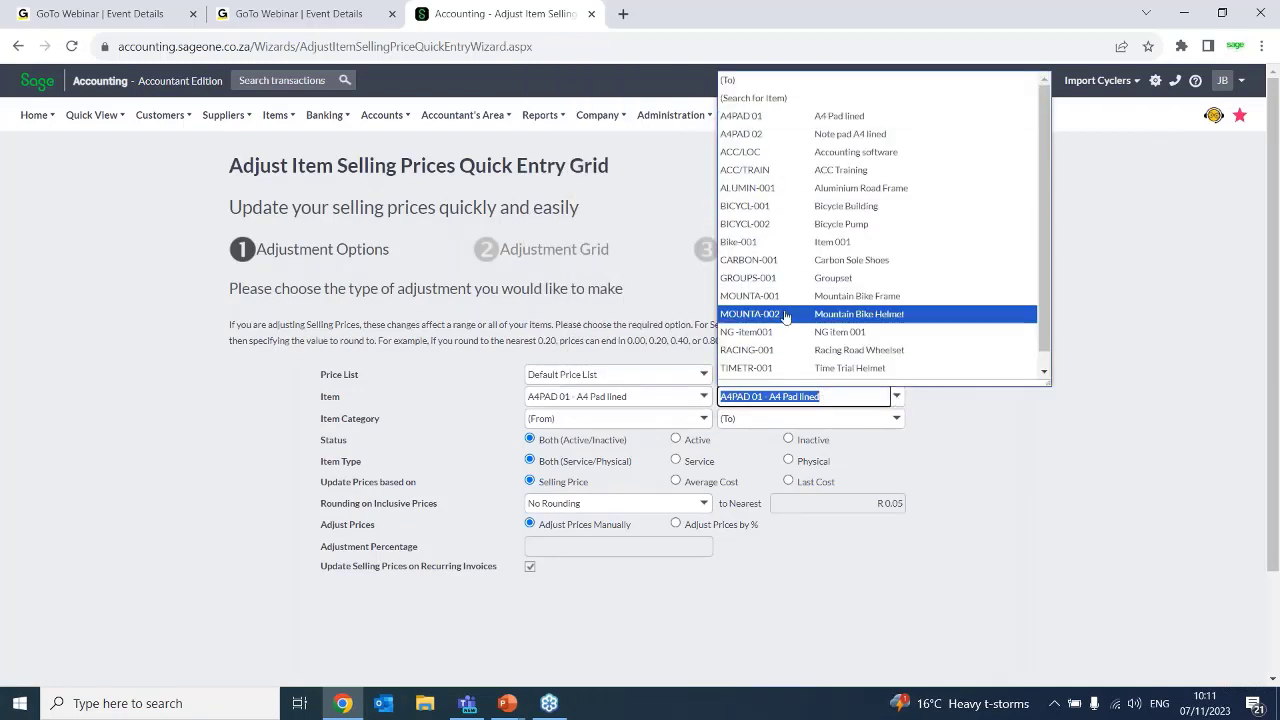
left_click(774, 243)
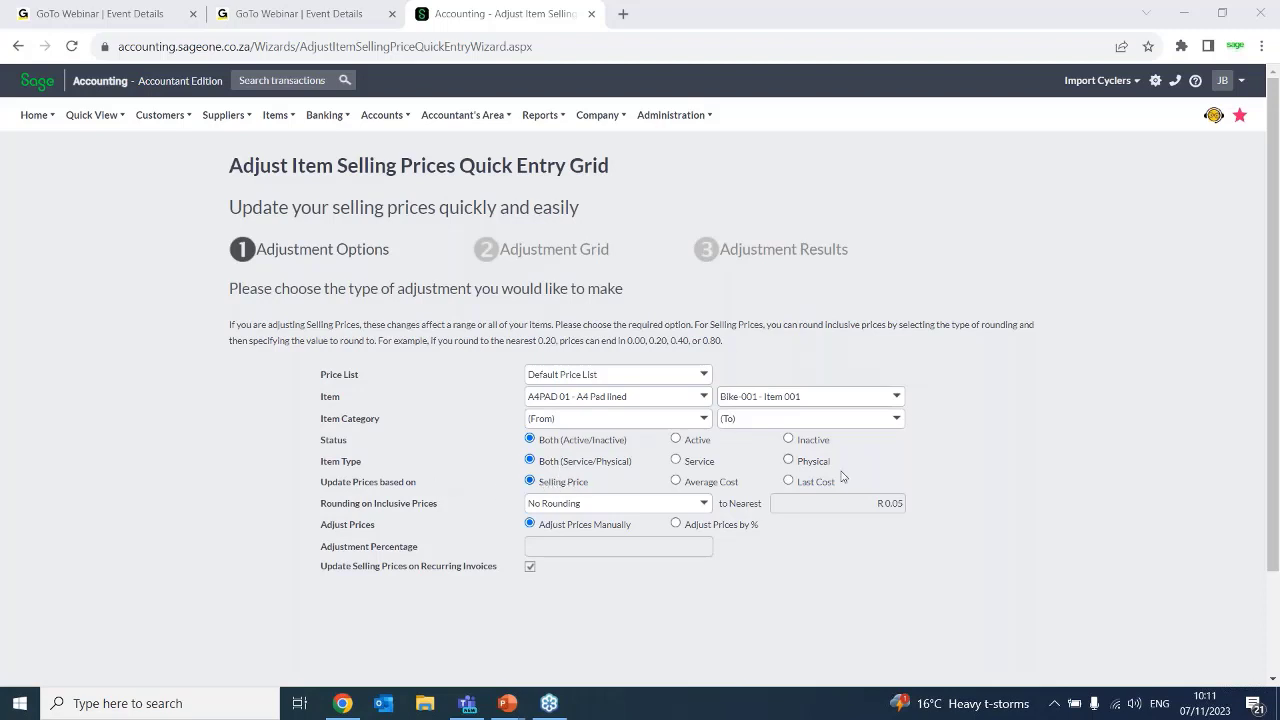
Base the price update on Last Cost and load the items into the adjustment grid
left_click(789, 482)
left_click(842, 600)
scroll(1274, 441, "down", 2)
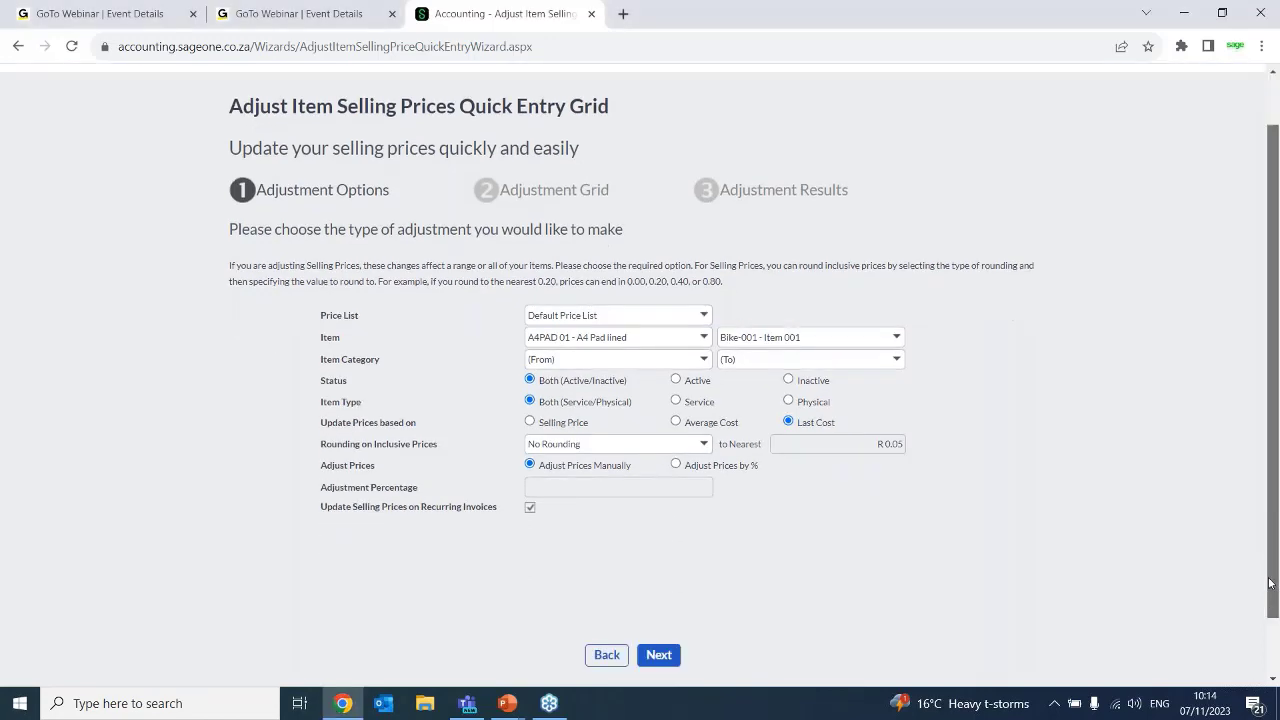
left_click(651, 590)
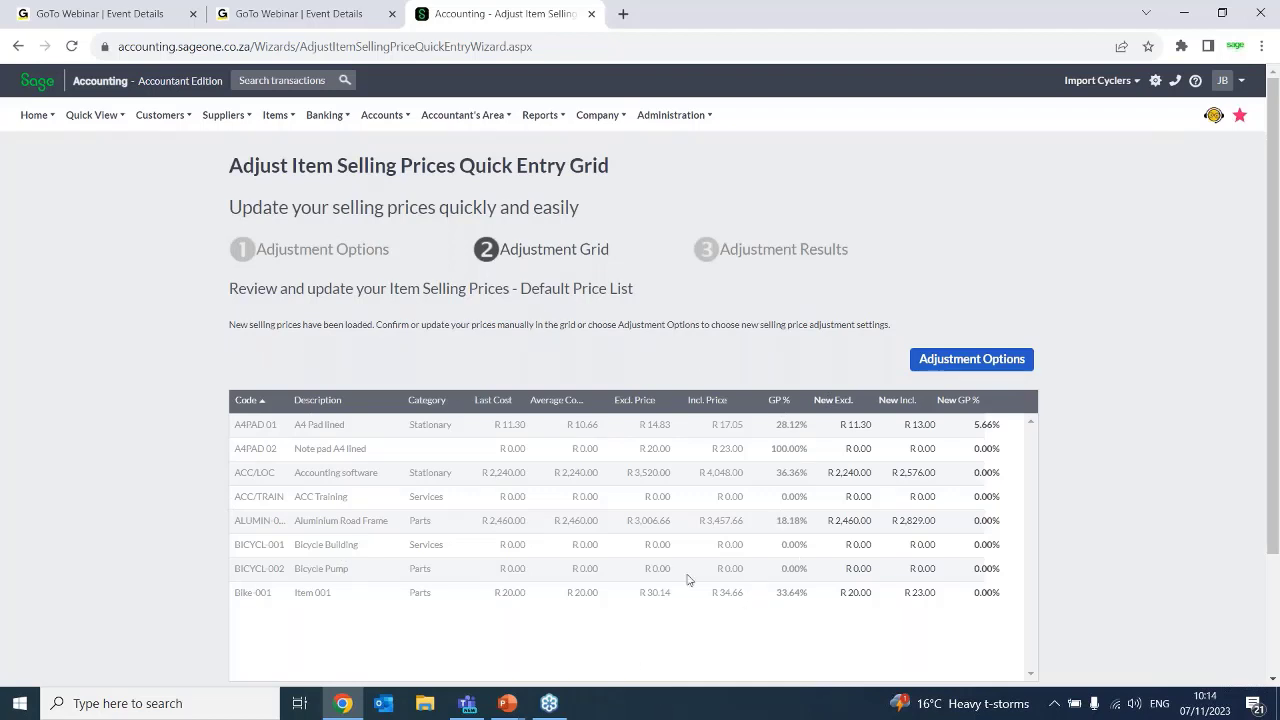
Set the new exclusive price of A4 Pad lined to R 13.00 in the adjustment grid
left_click(849, 426)
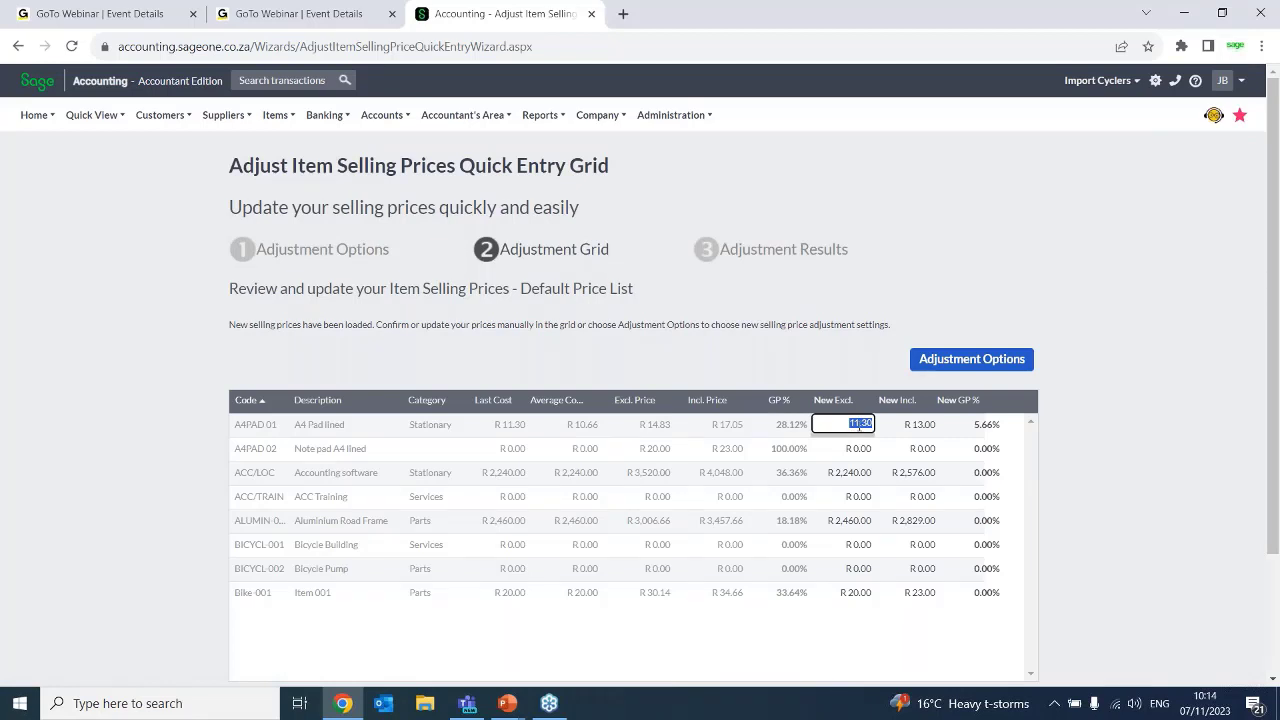
type("3")
key("BackSpace")
key("BackSpace")
key("BackSpace")
type("1300")
key("BackSpace")
key("Tab")
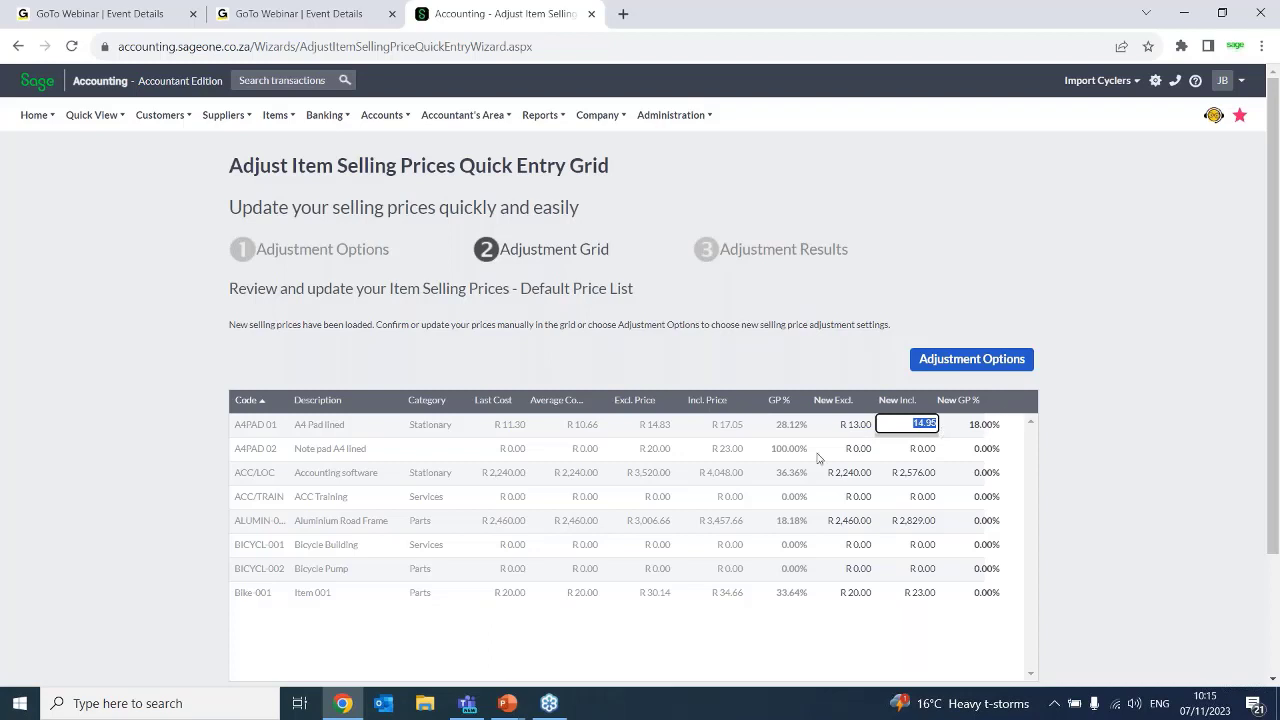
Set the new exclusive prices of Note pad A4 lined to R 15.00 and Accounting software to R 3,000.00
left_click(856, 450)
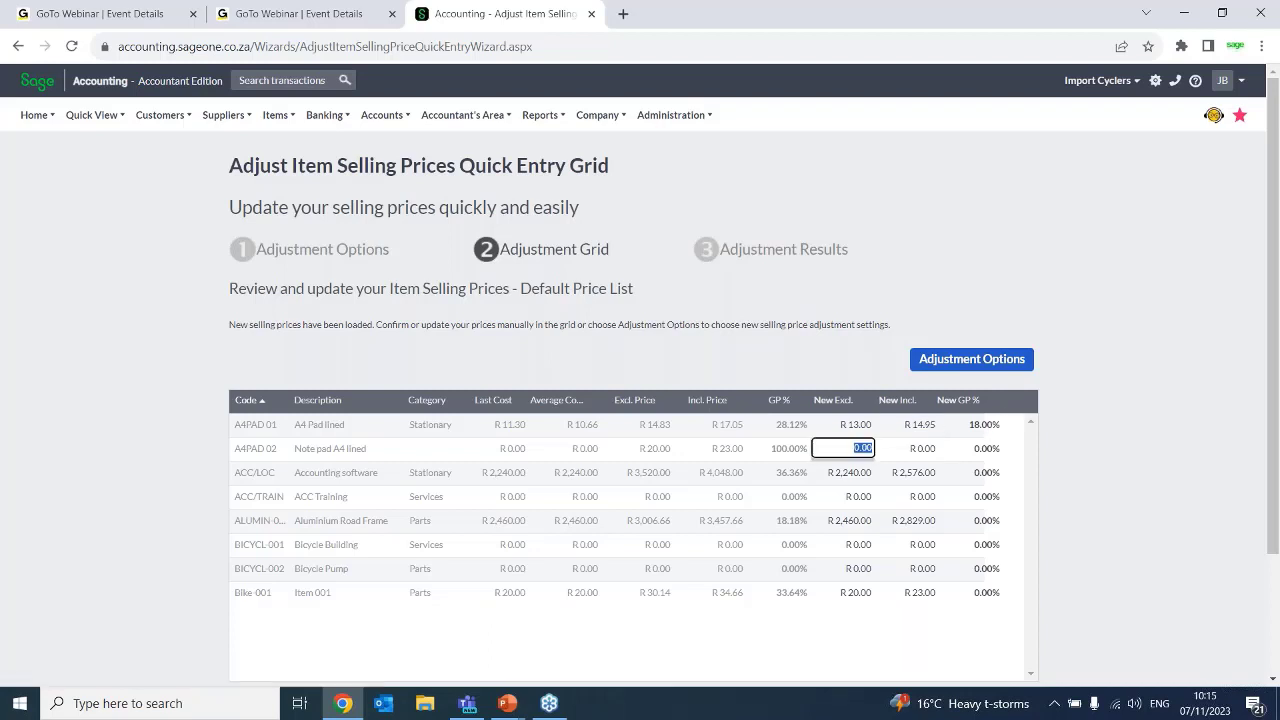
type("15.00")
left_click(869, 479)
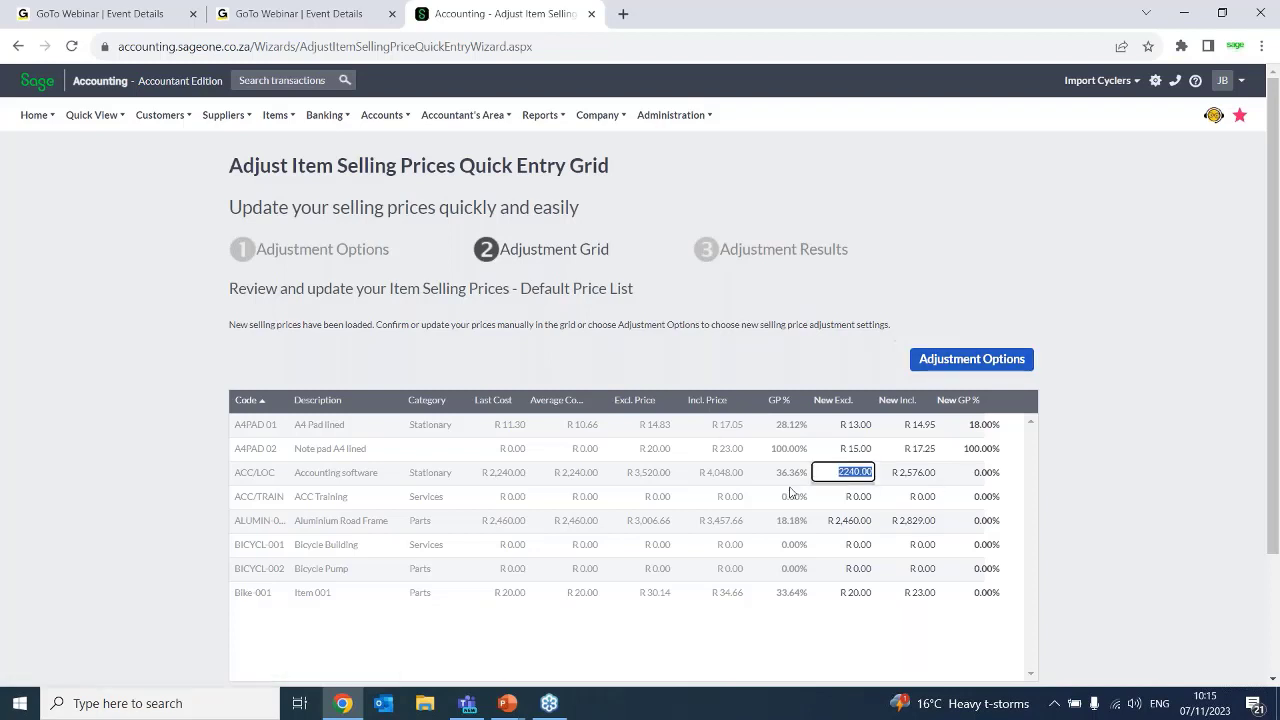
type("3,00")
type("0")
key("Tab")
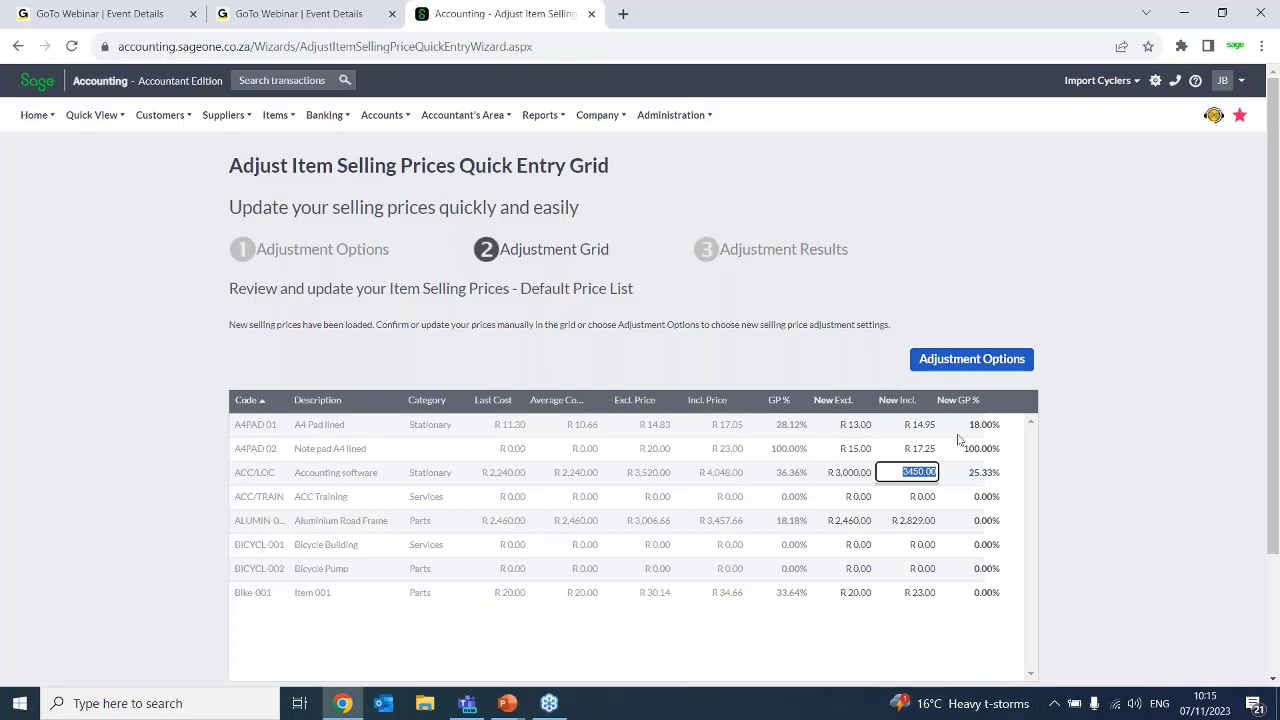
Change the adjustment options to adjust prices by 10% and refresh the grid prices
left_click(968, 358)
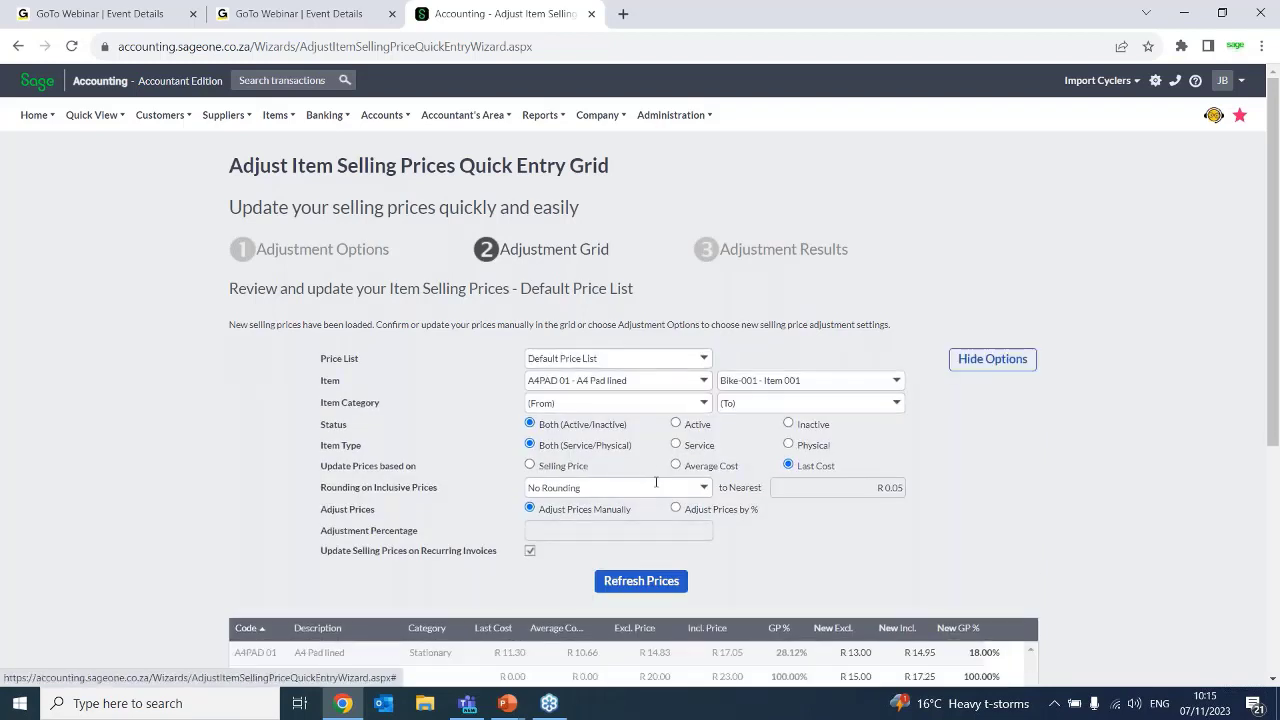
left_click(676, 508)
left_click(690, 531)
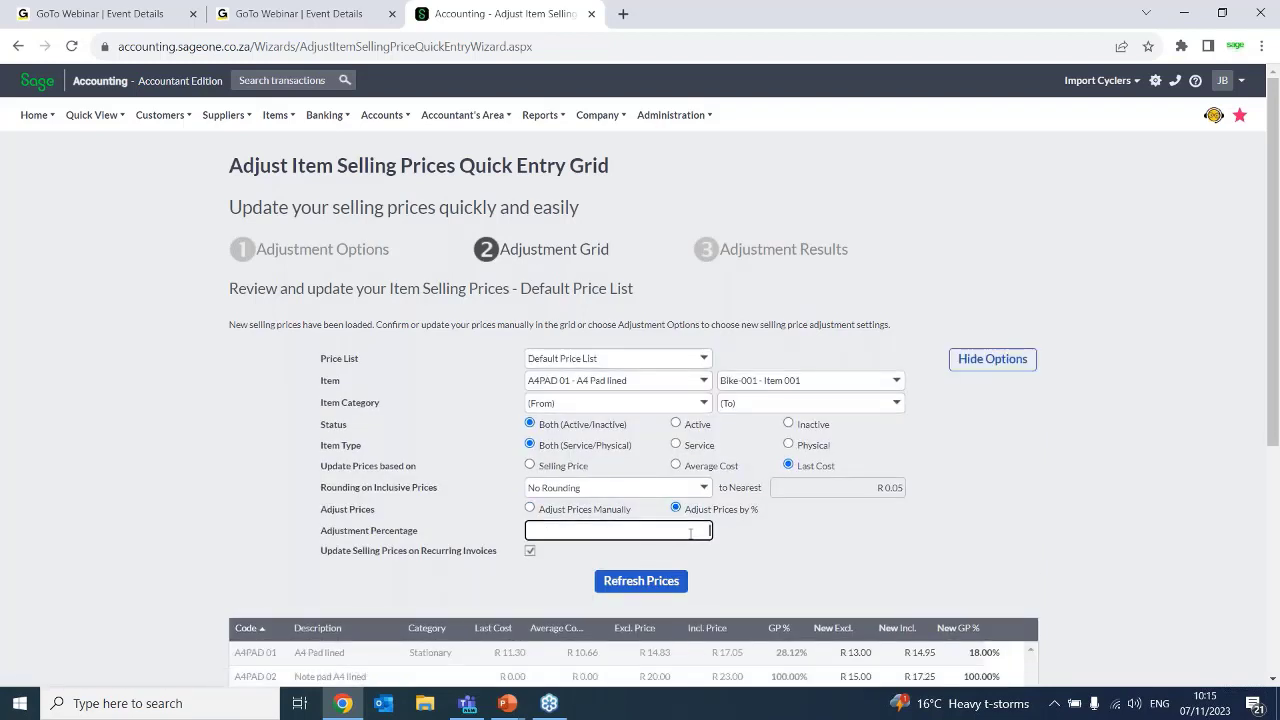
type("10")
key("Tab")
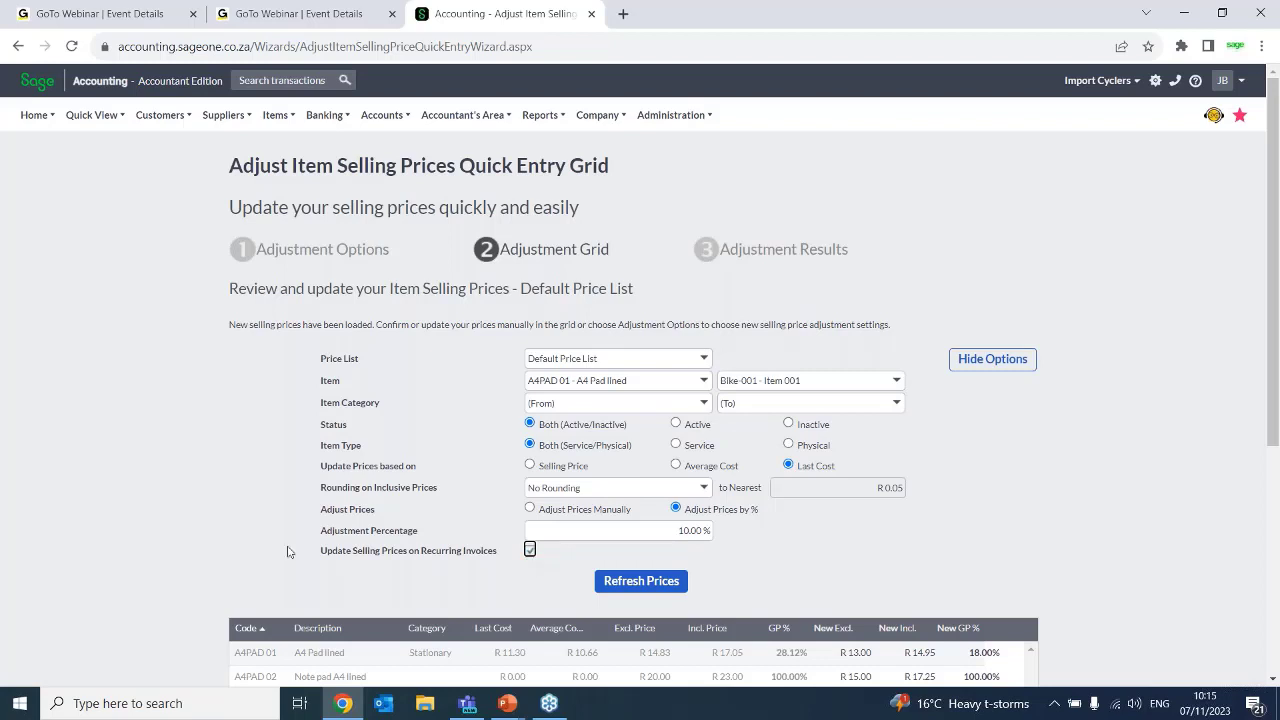
left_click(645, 589)
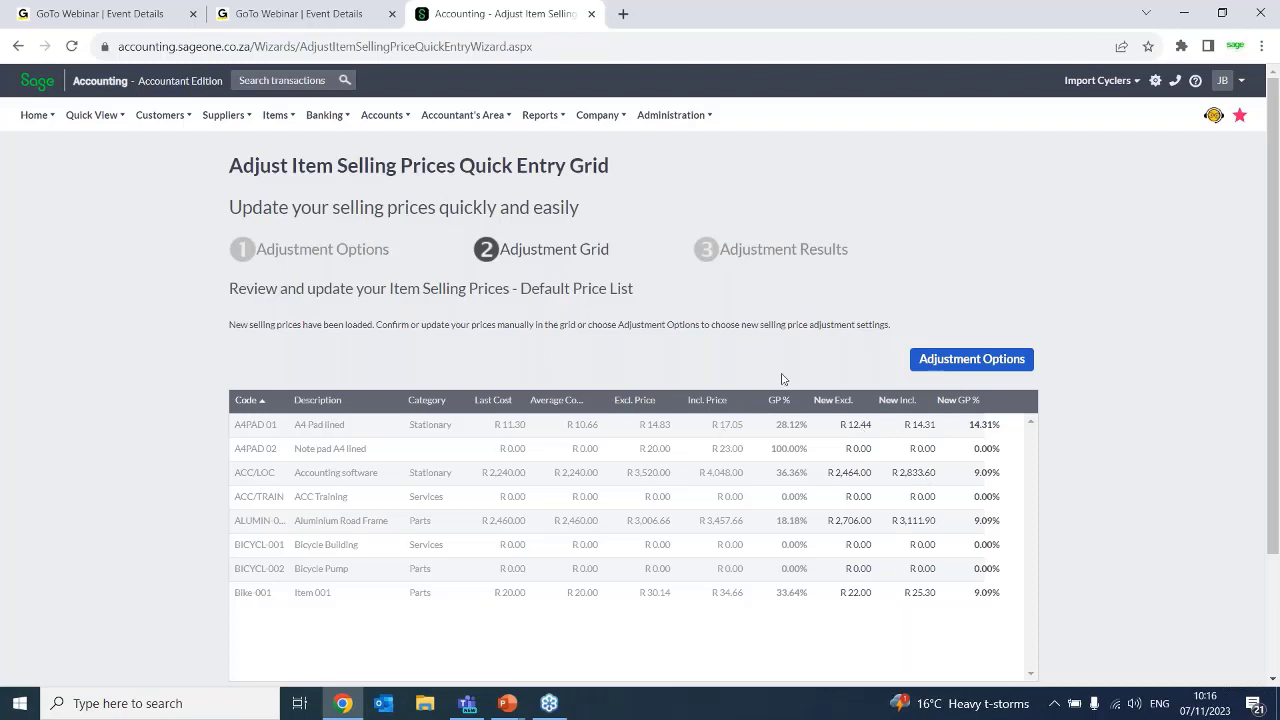
Override the refreshed exclusive price of A4 Pad lined with R 13.00
left_click(860, 426)
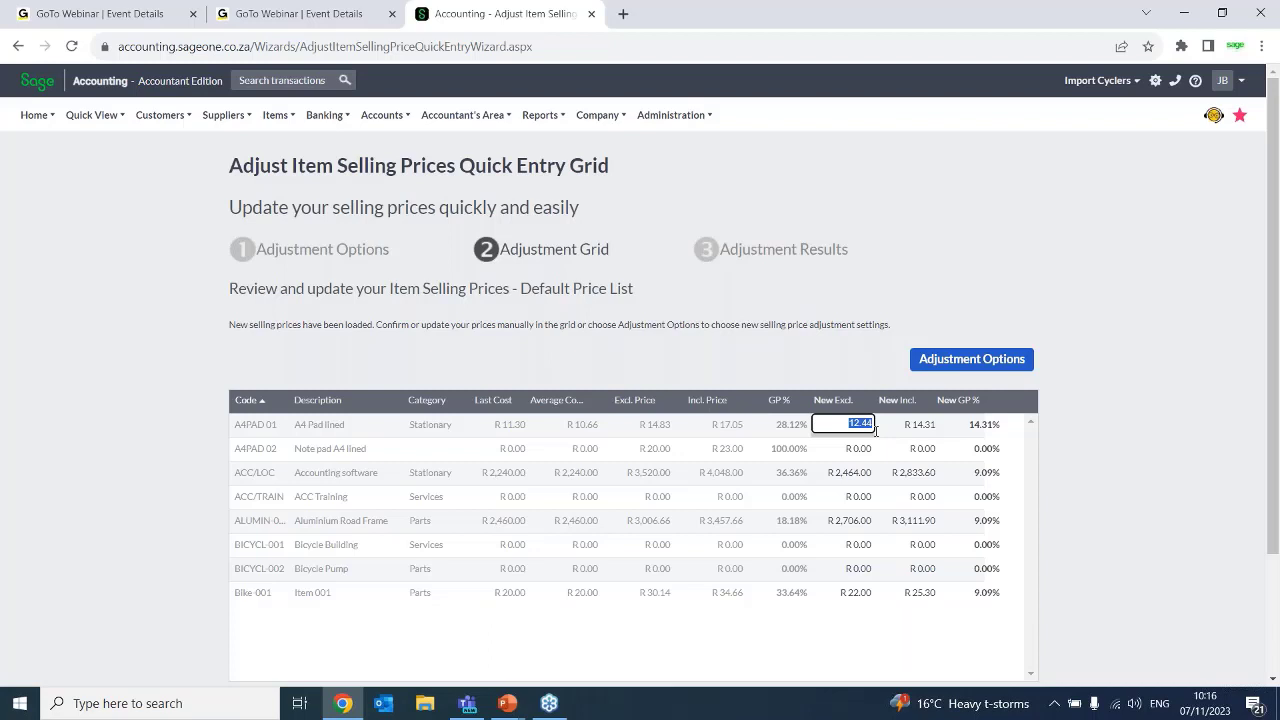
type("13")
key("Tab")
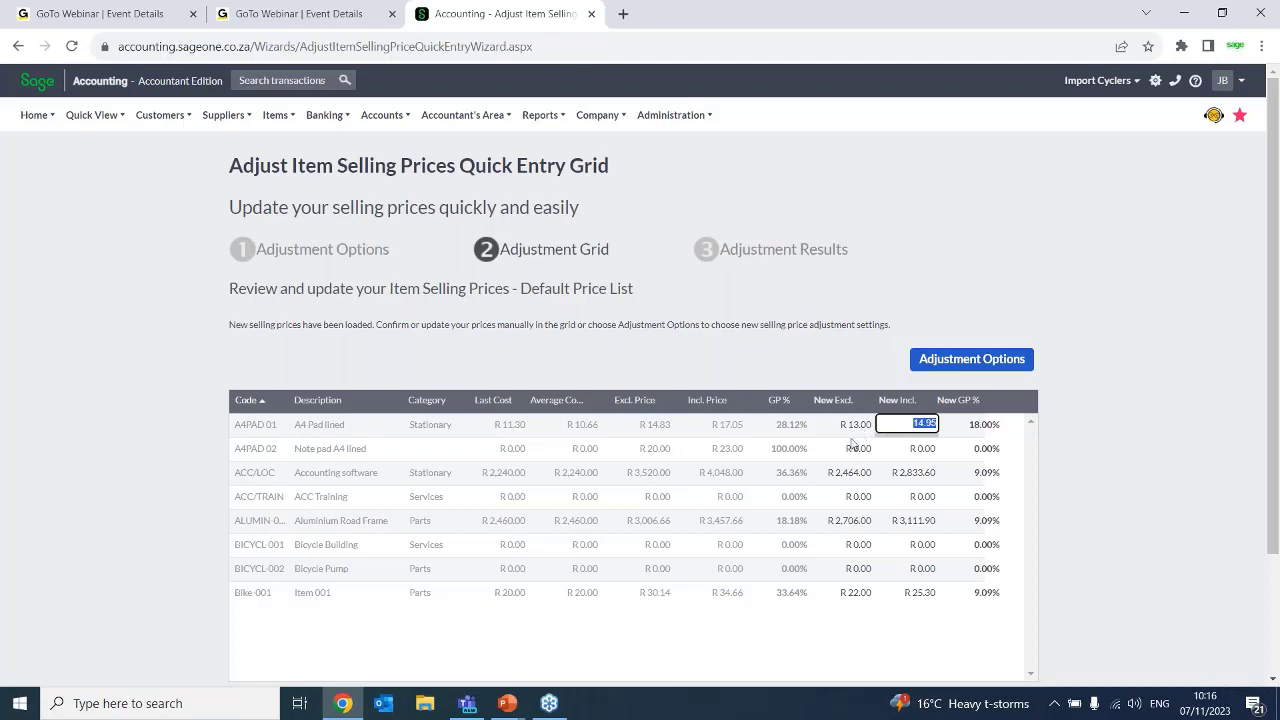
Reopen the Adjust Item Selling Prices wizard, review its adjustment type and options pages, and return to the Adjust or Copy choice
left_click(276, 115)
mouse_move(288, 194)
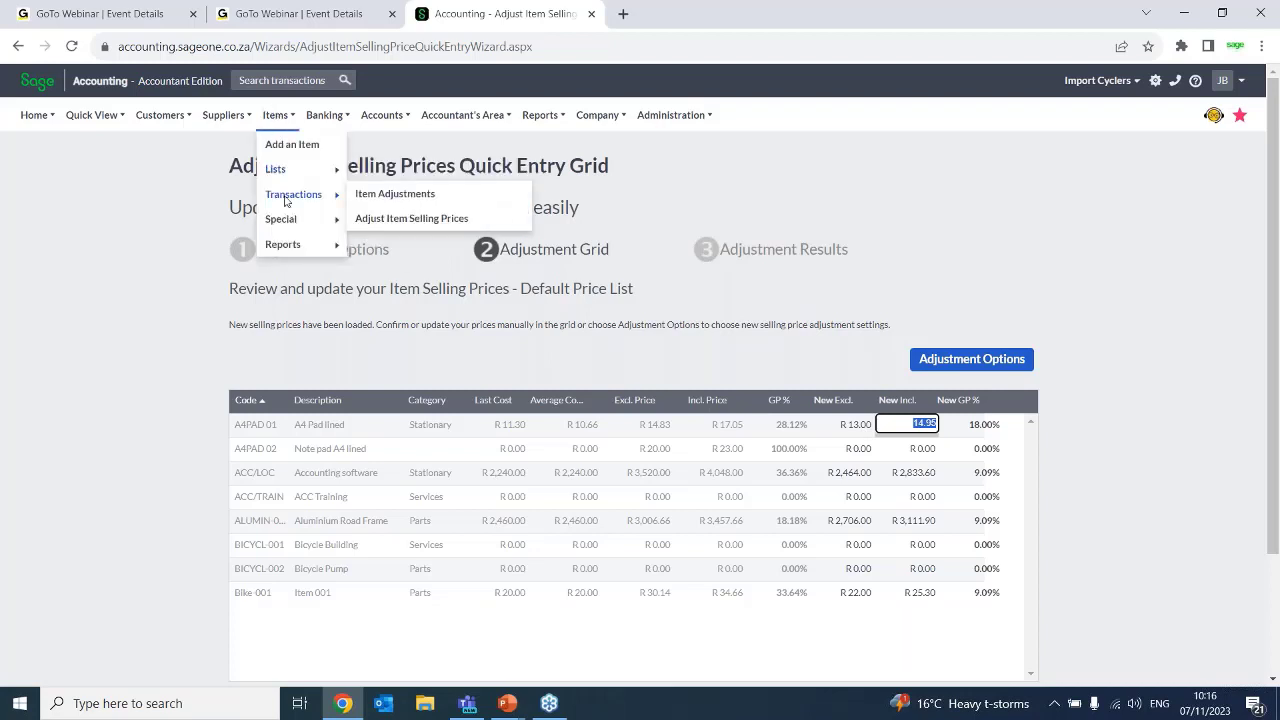
left_click(400, 218)
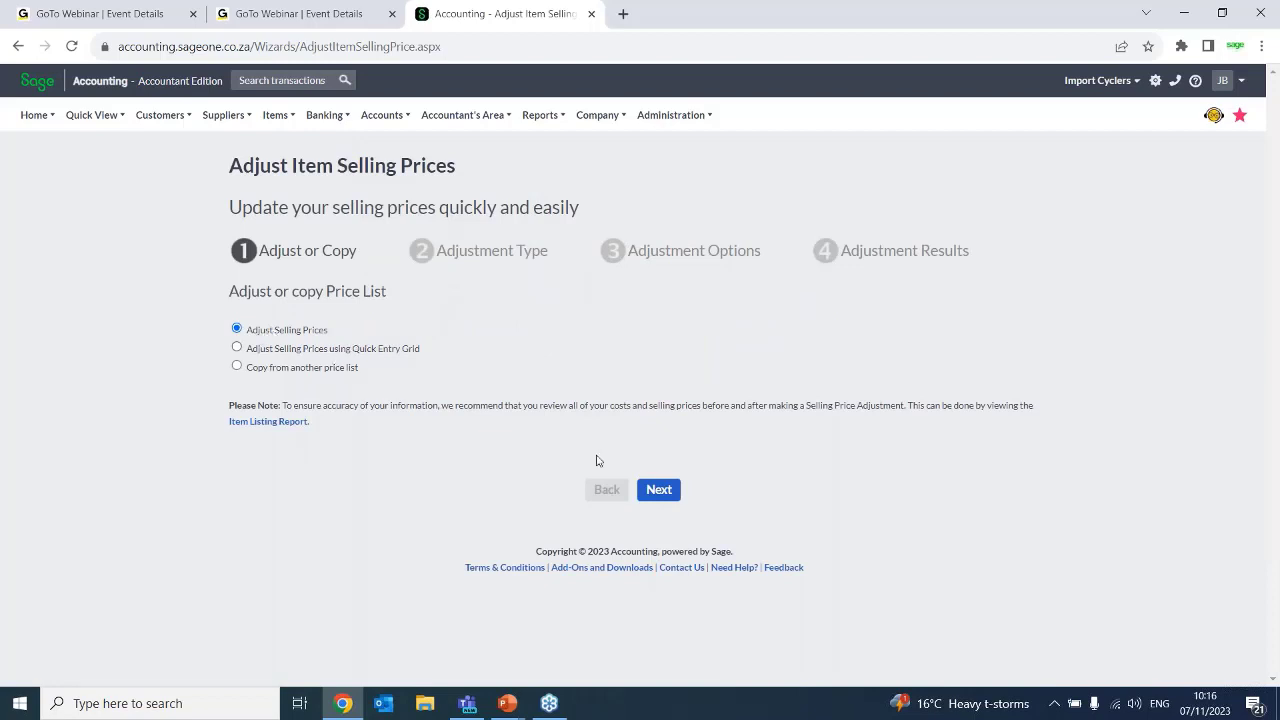
left_click(660, 493)
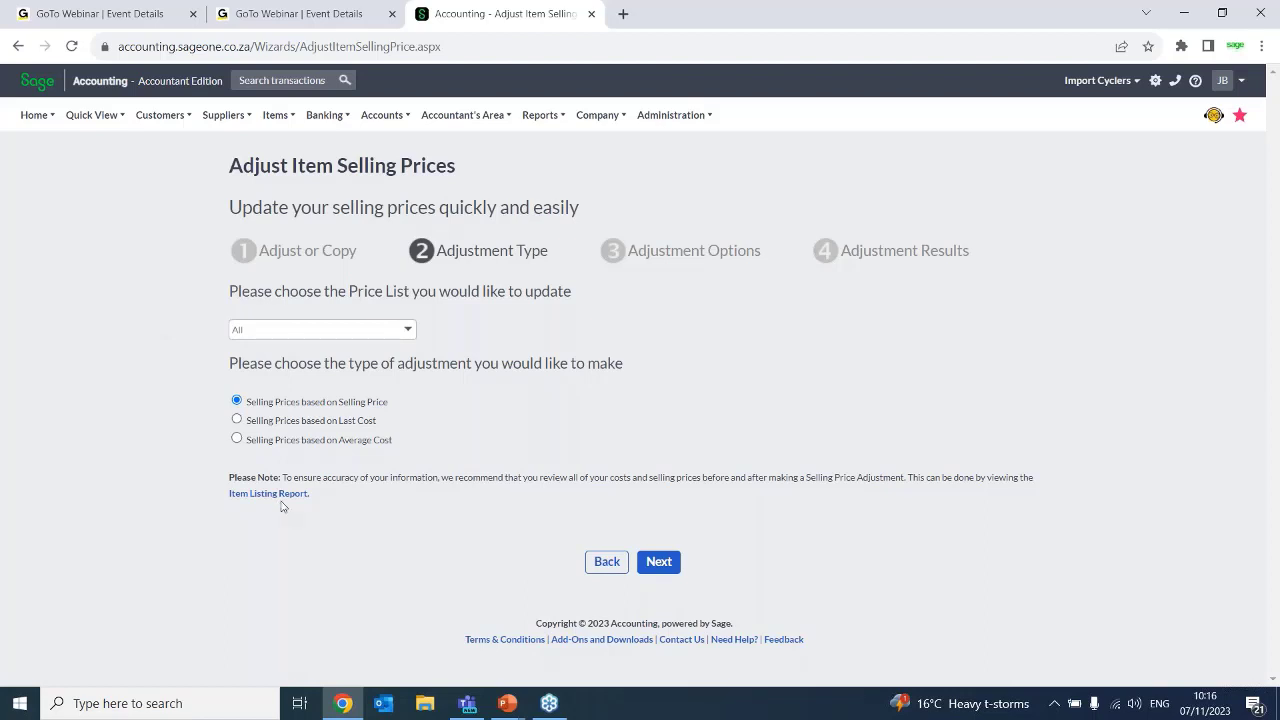
left_click(658, 563)
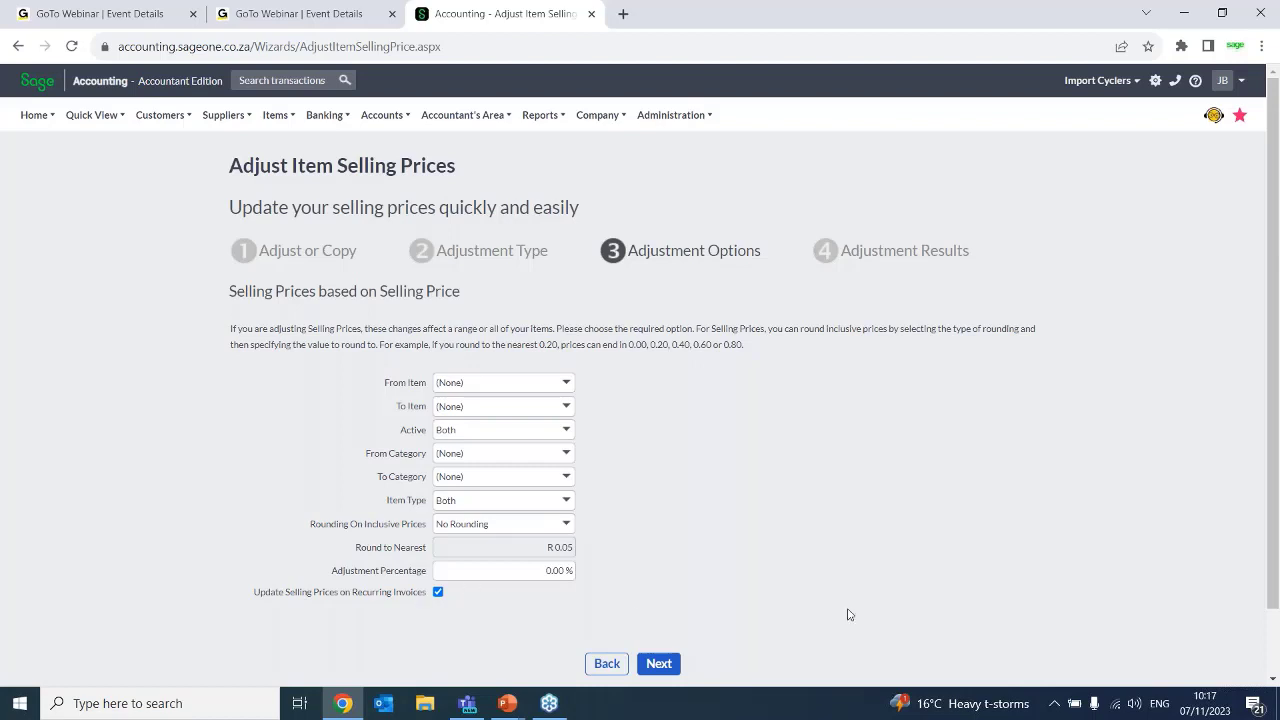
left_click(607, 664)
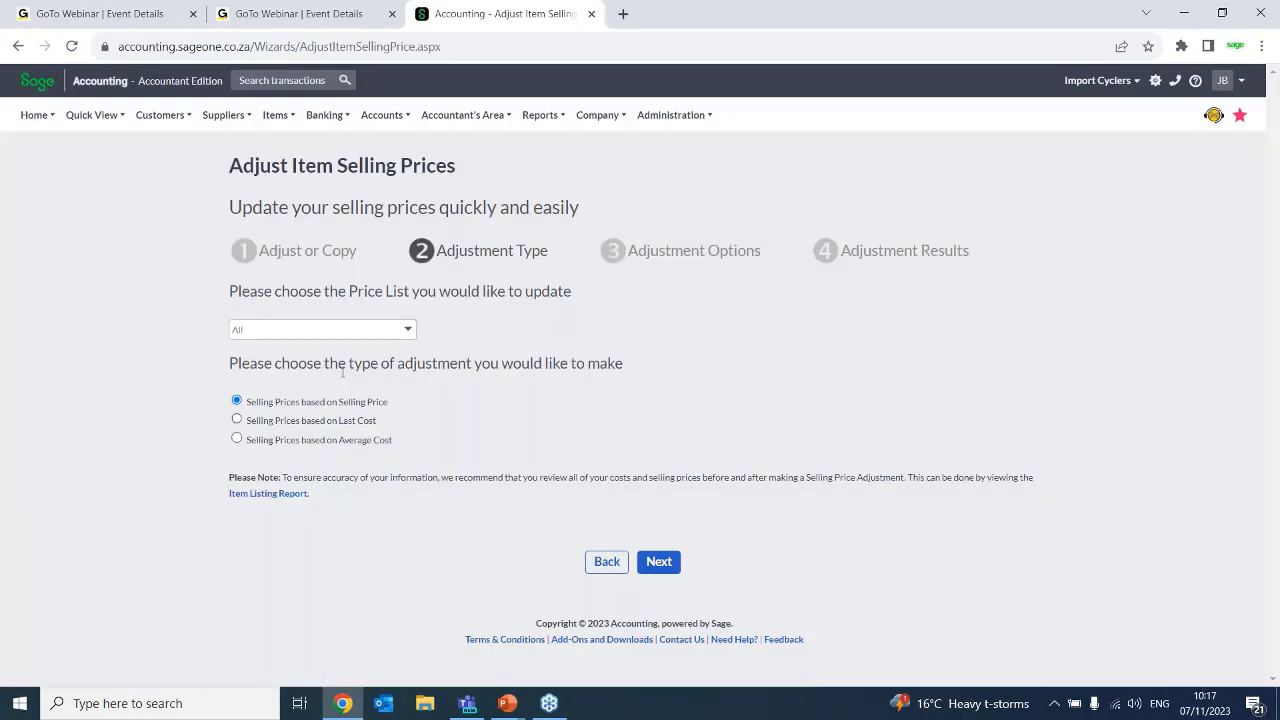
left_click(600, 563)
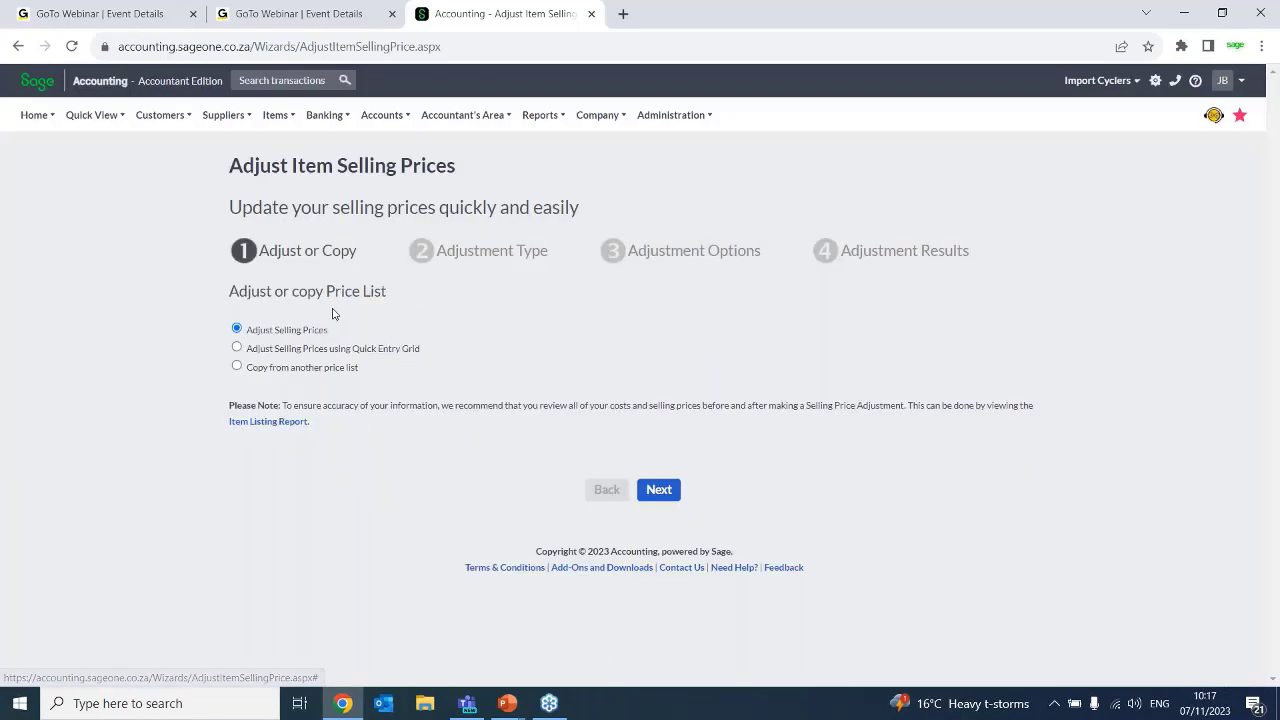
Choose to adjust selling prices using the Quick Entry Grid and proceed to its adjustment options
left_click(303, 350)
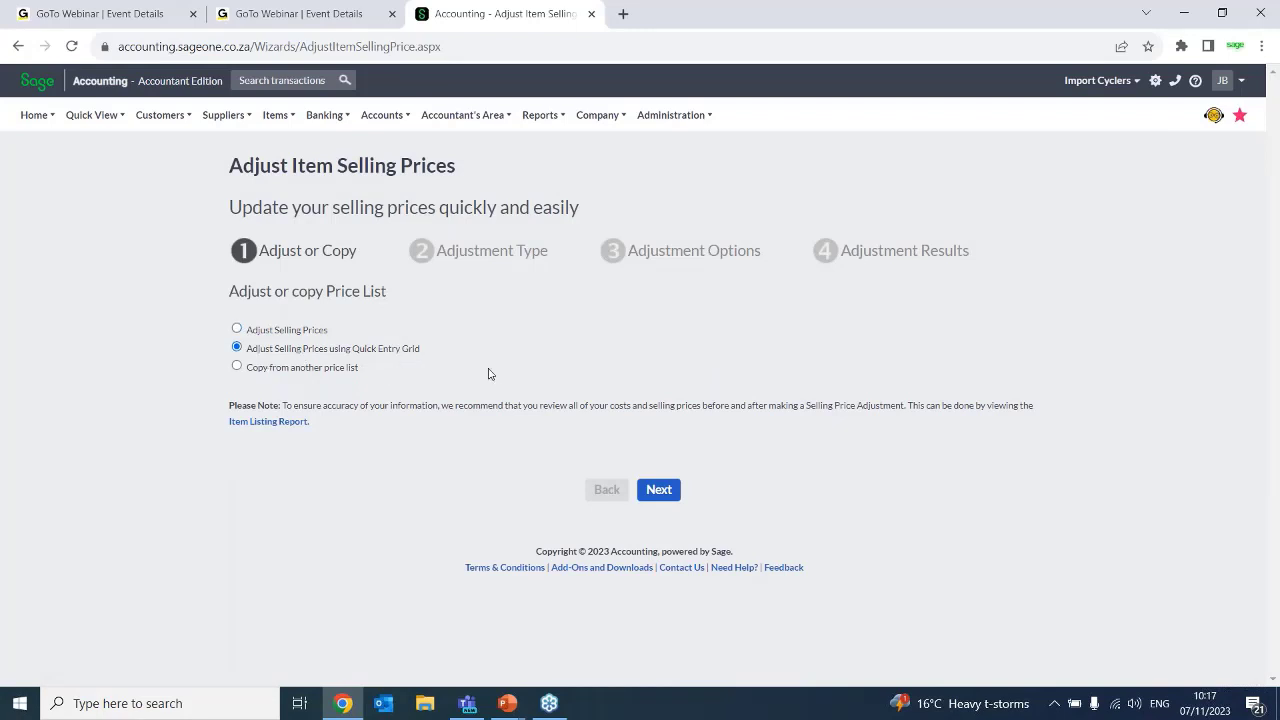
left_click(660, 489)
left_click(667, 490)
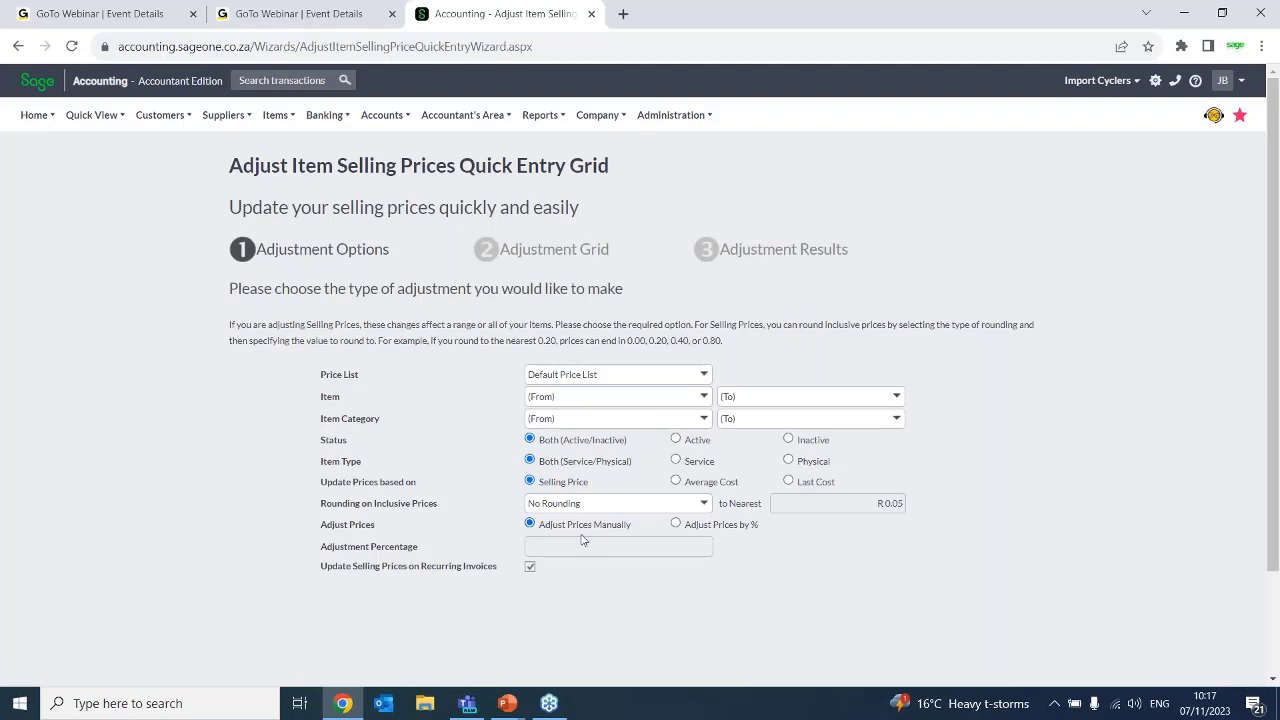
scroll(884, 578, "down", 2)
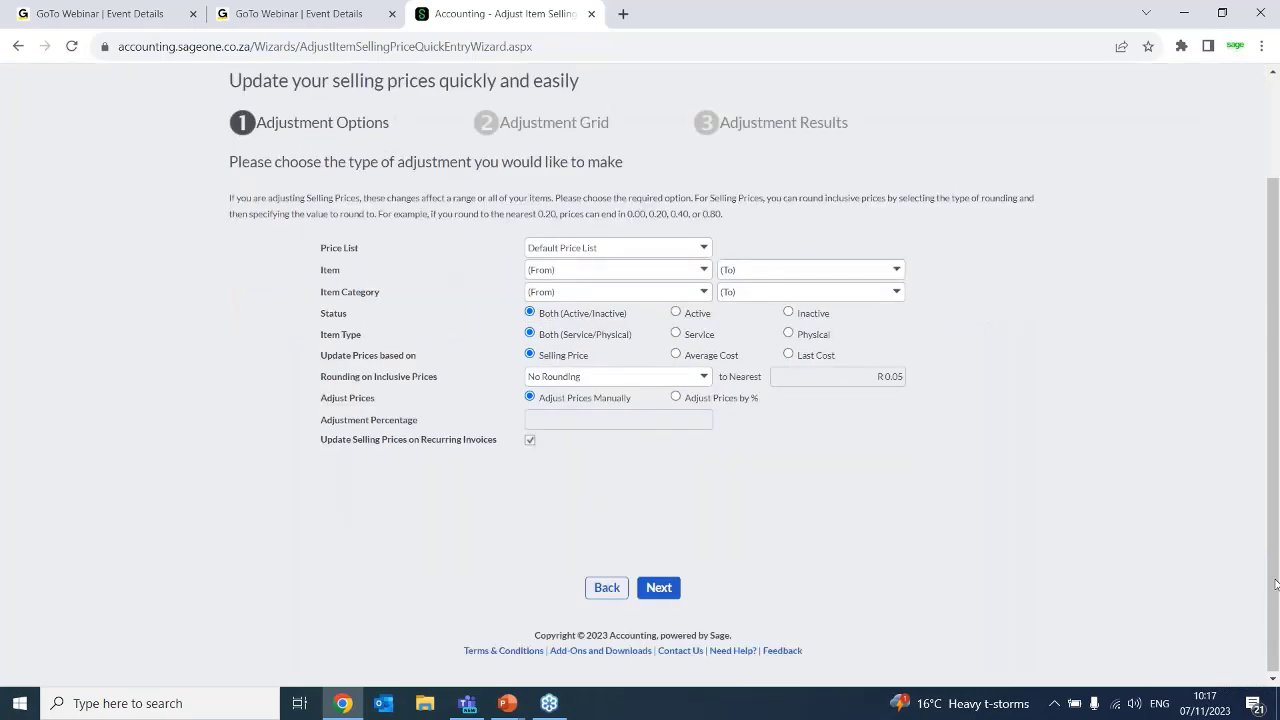
Proceed to the adjustment grid with manual adjustment and set the new exclusive price of A4 Pad lined to R 15.00
left_click(658, 587)
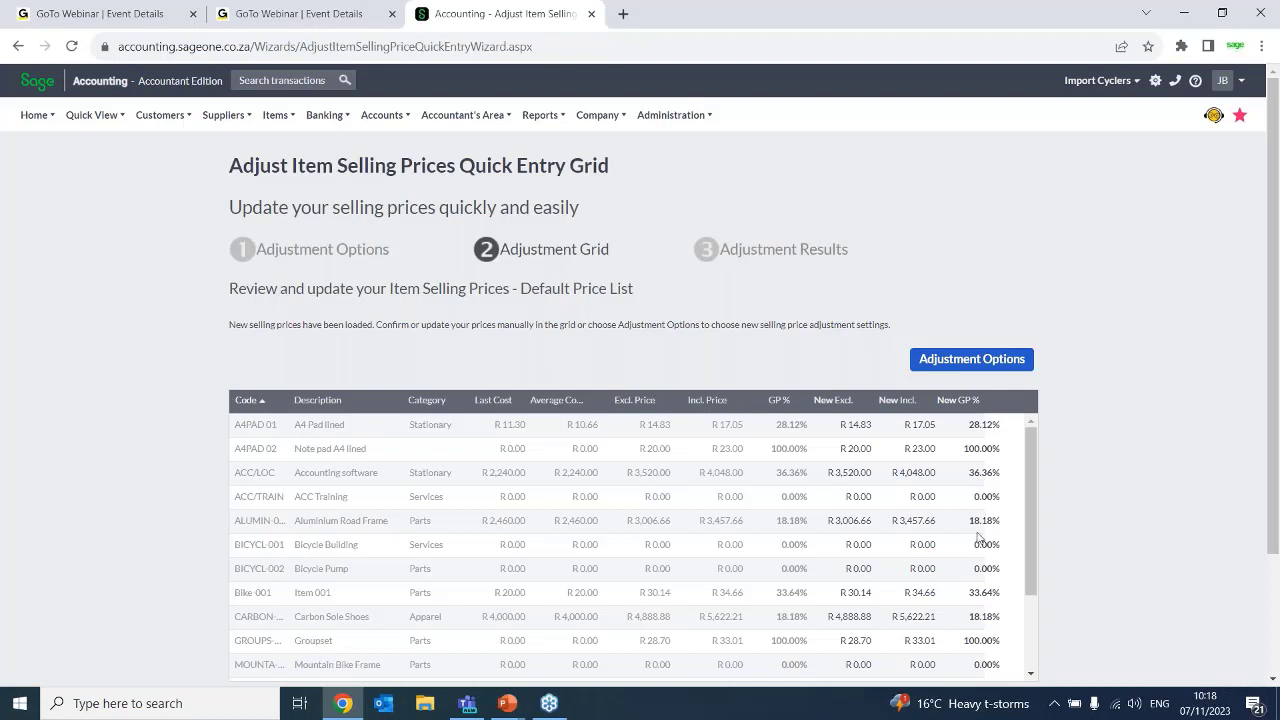
left_click(858, 434)
left_click(858, 430)
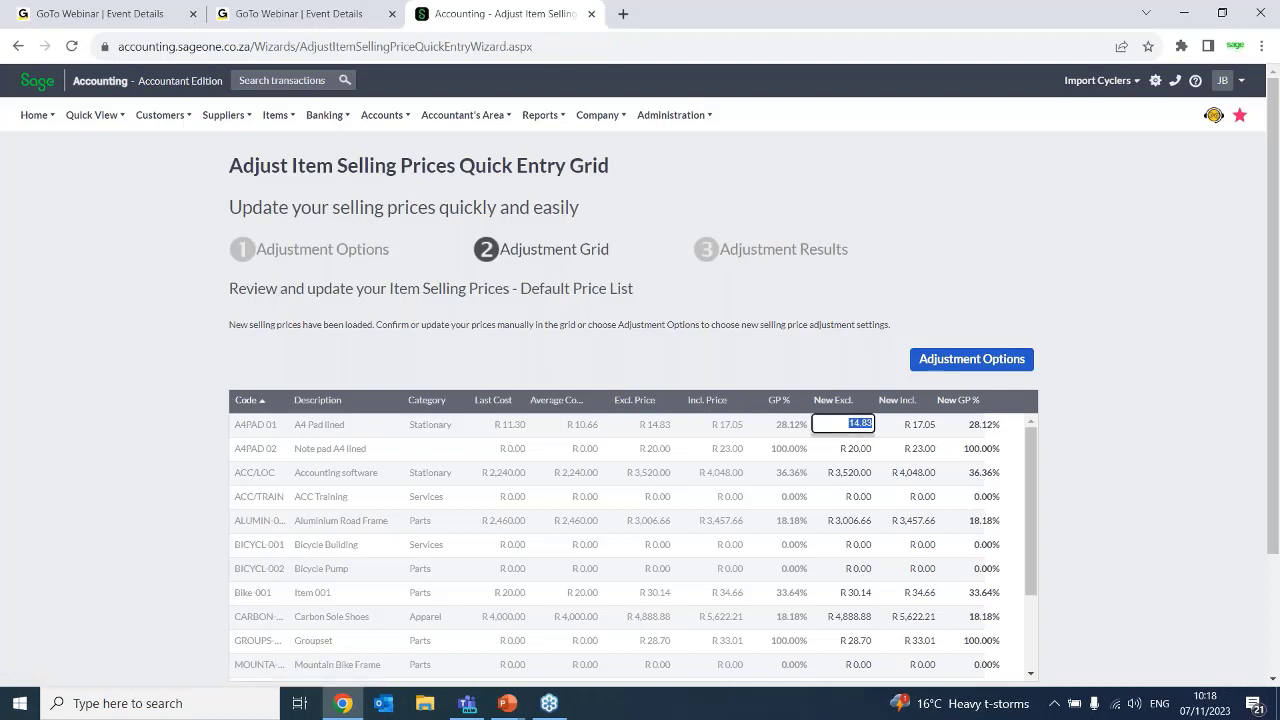
type("15")
key("Tab")
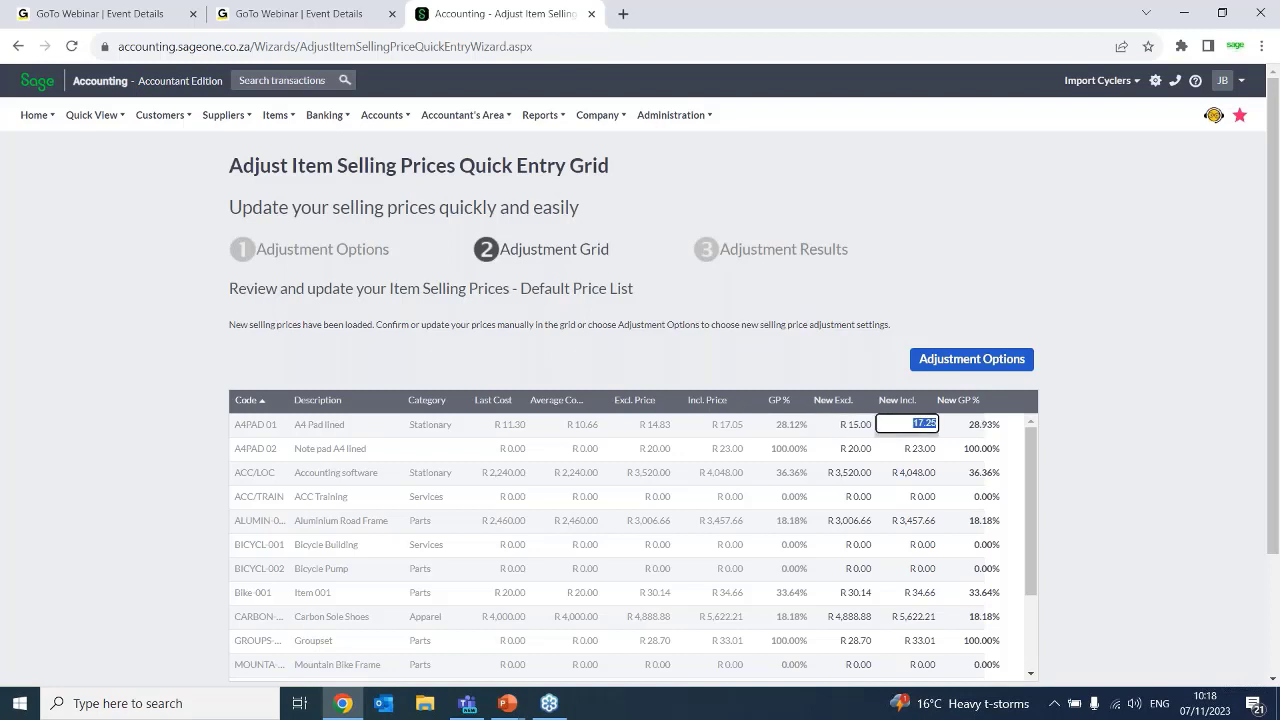
Set the new GP % of A4 Pad lined to 30%
left_click(985, 428)
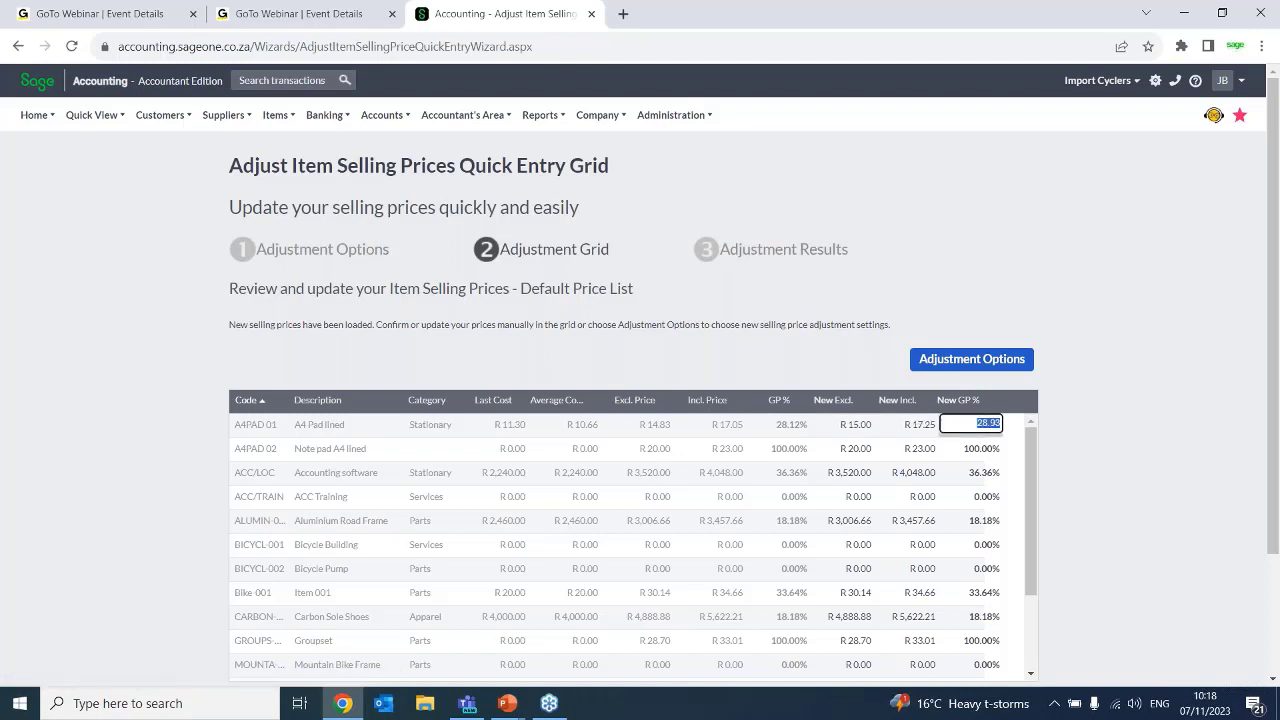
type("30")
key("Tab")
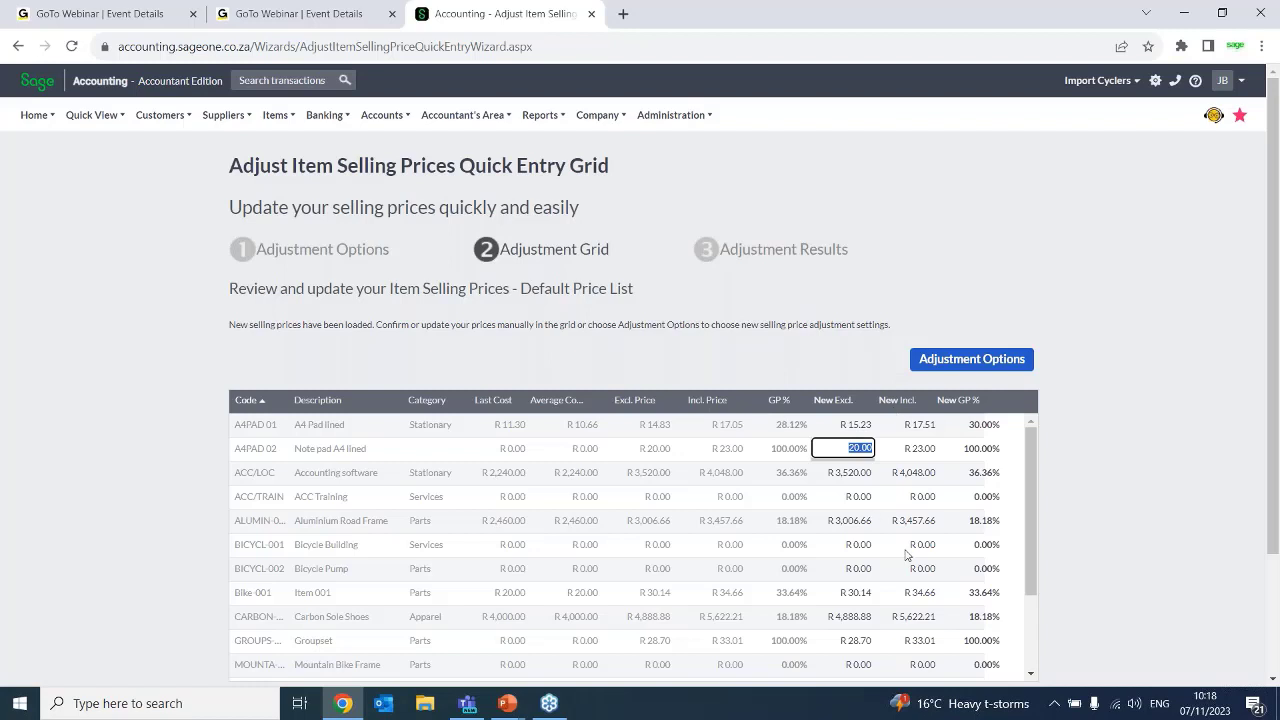
left_click(988, 424)
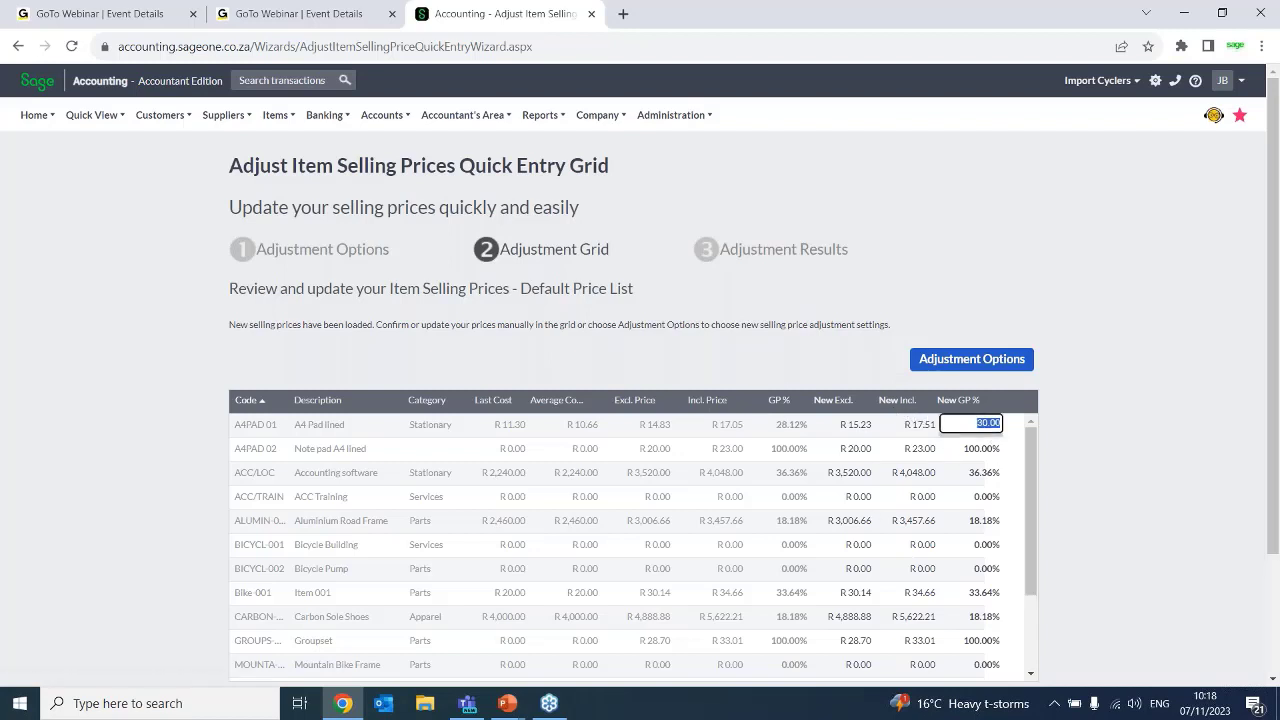
Set the new GP % of Accounting software and of Aluminium Road Frame to 30% each
left_click(978, 476)
type("30")
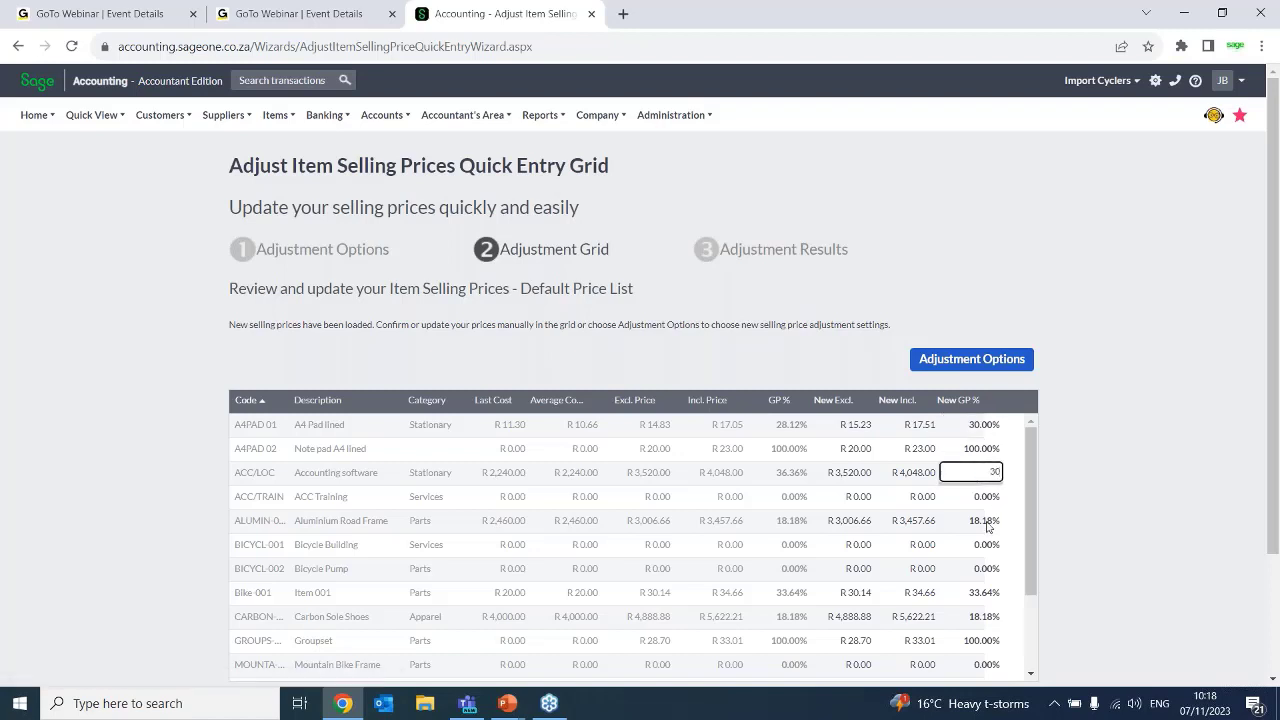
left_click(988, 497)
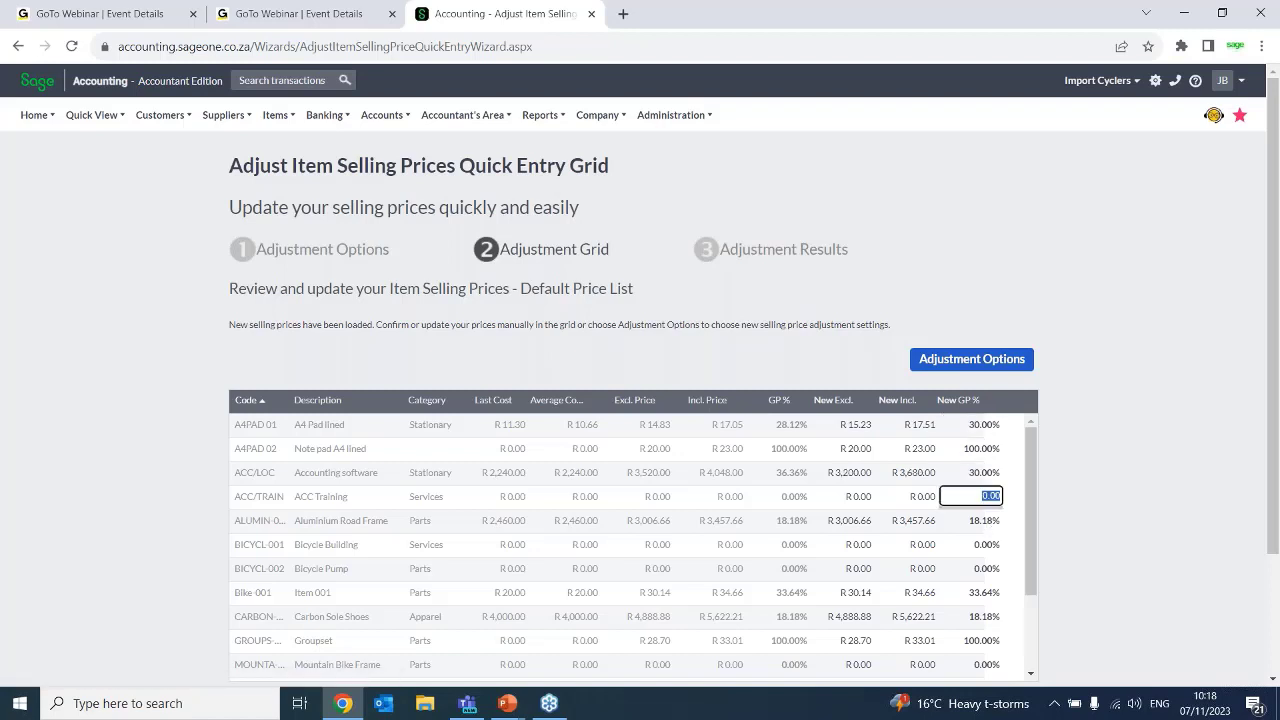
left_click(986, 522)
type("30")
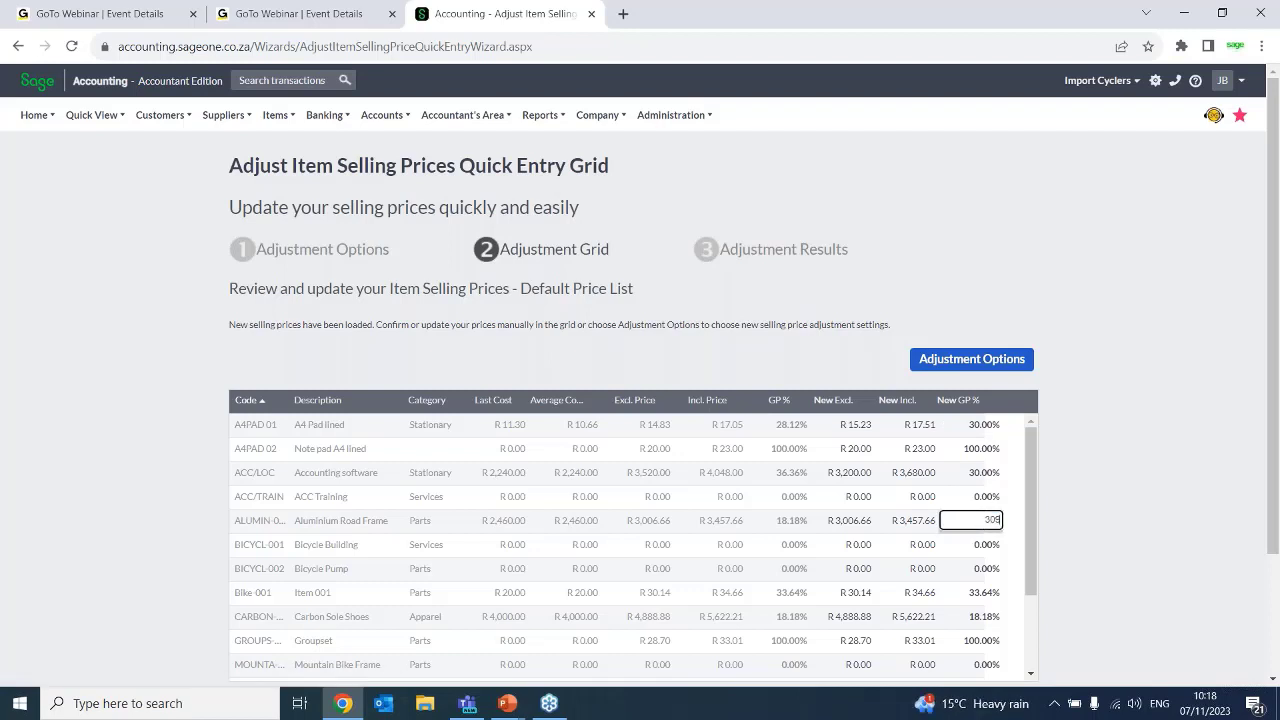
key("Tab")
left_click(990, 520)
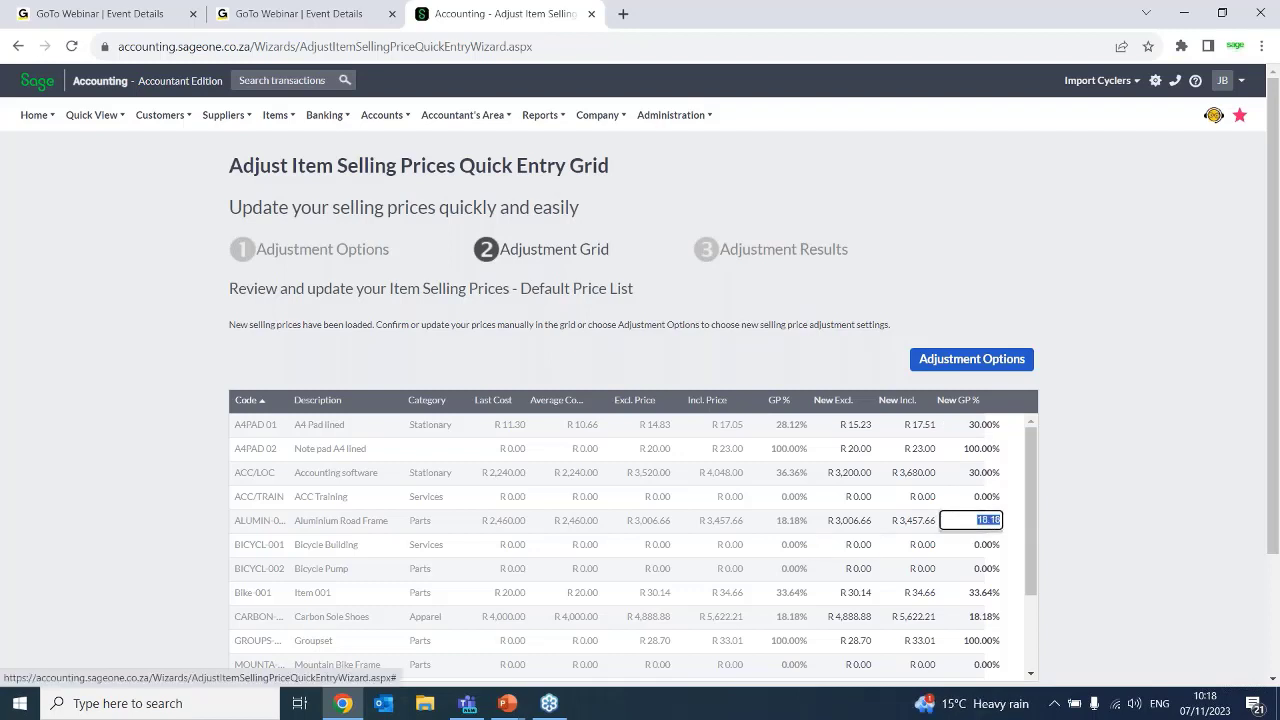
type("30")
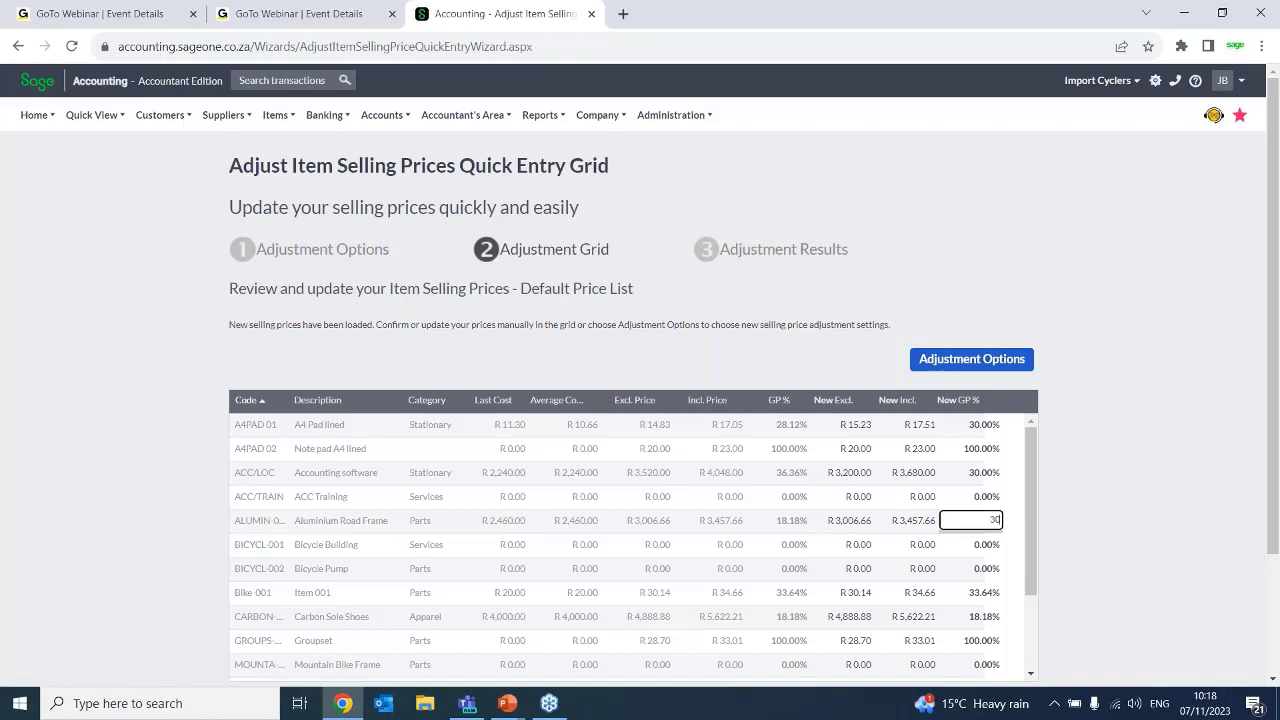
left_click(1095, 560)
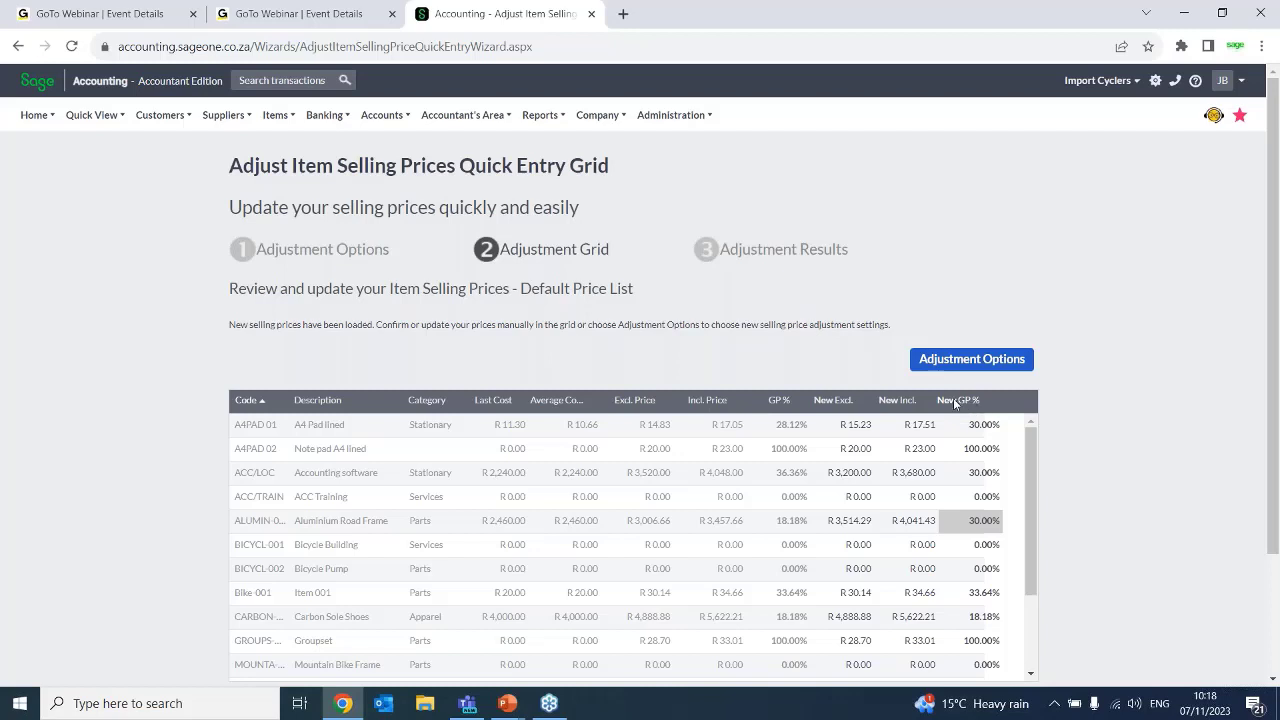
Set the new inclusive price of A4 Pad lined to R 18.00 and check the grid's recalculated price cells
left_click(969, 424)
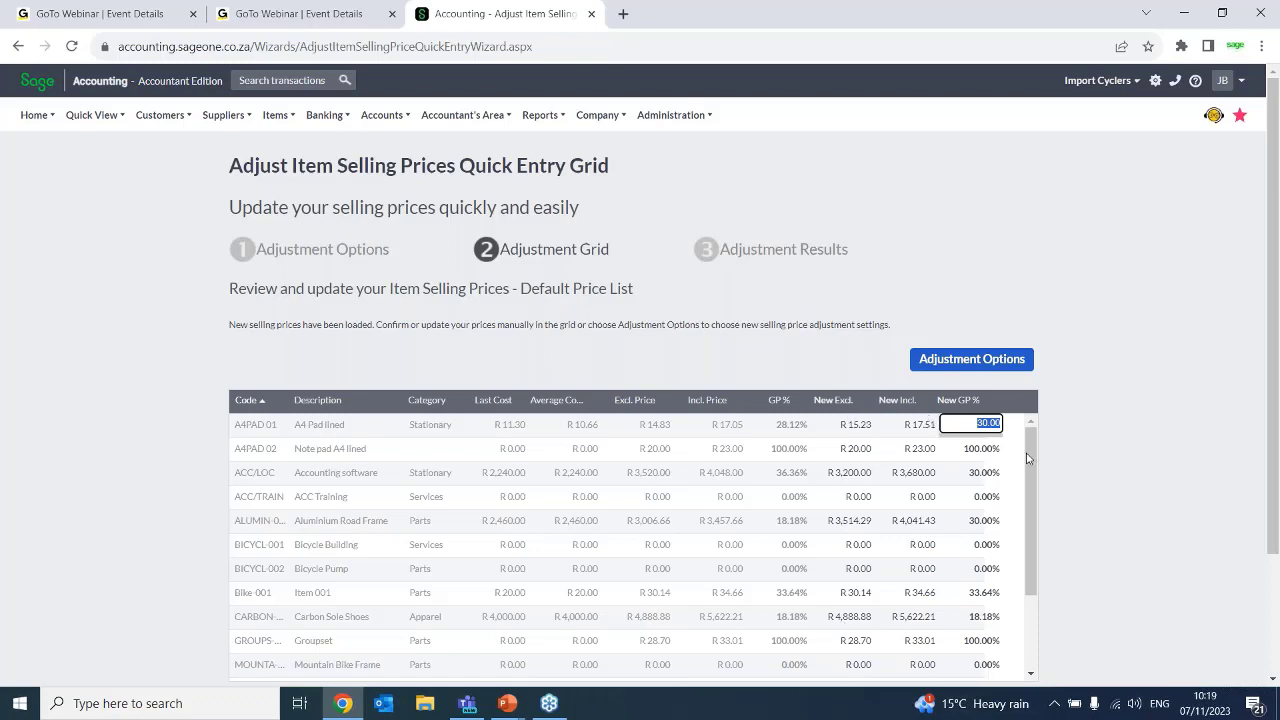
left_click_drag(1029, 459, 1010, 432)
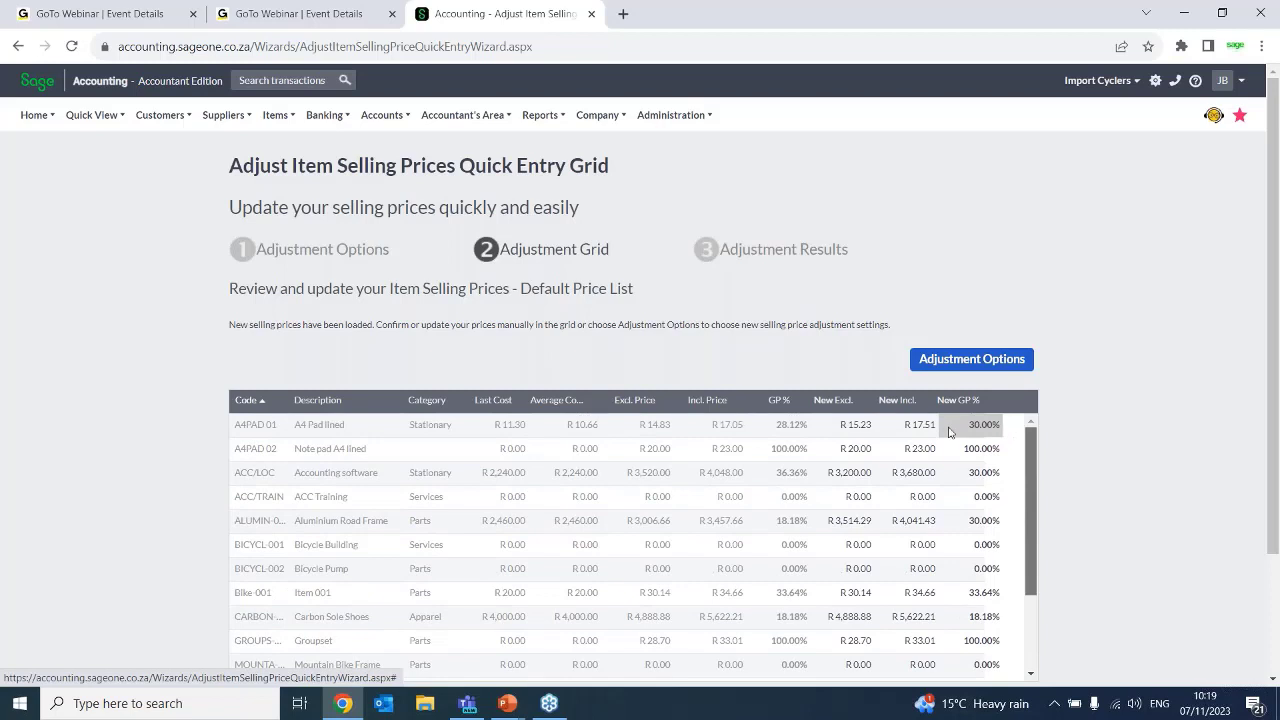
left_click(850, 424)
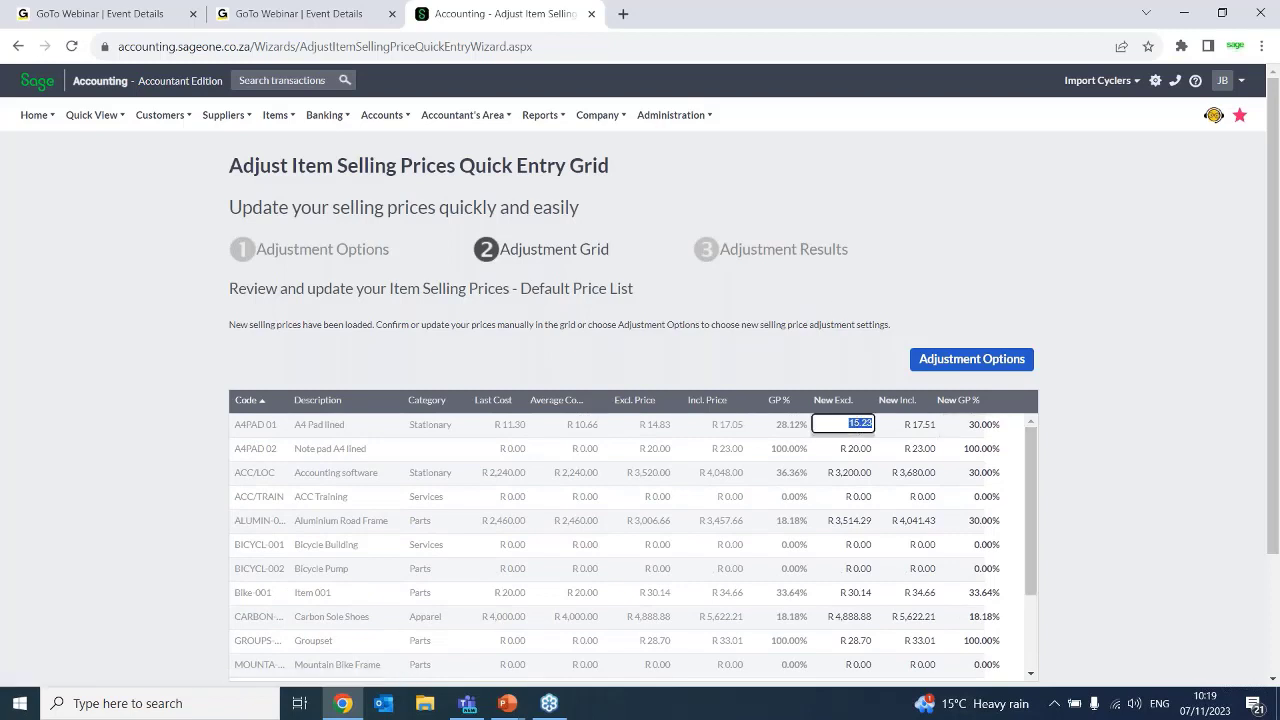
left_click(921, 428)
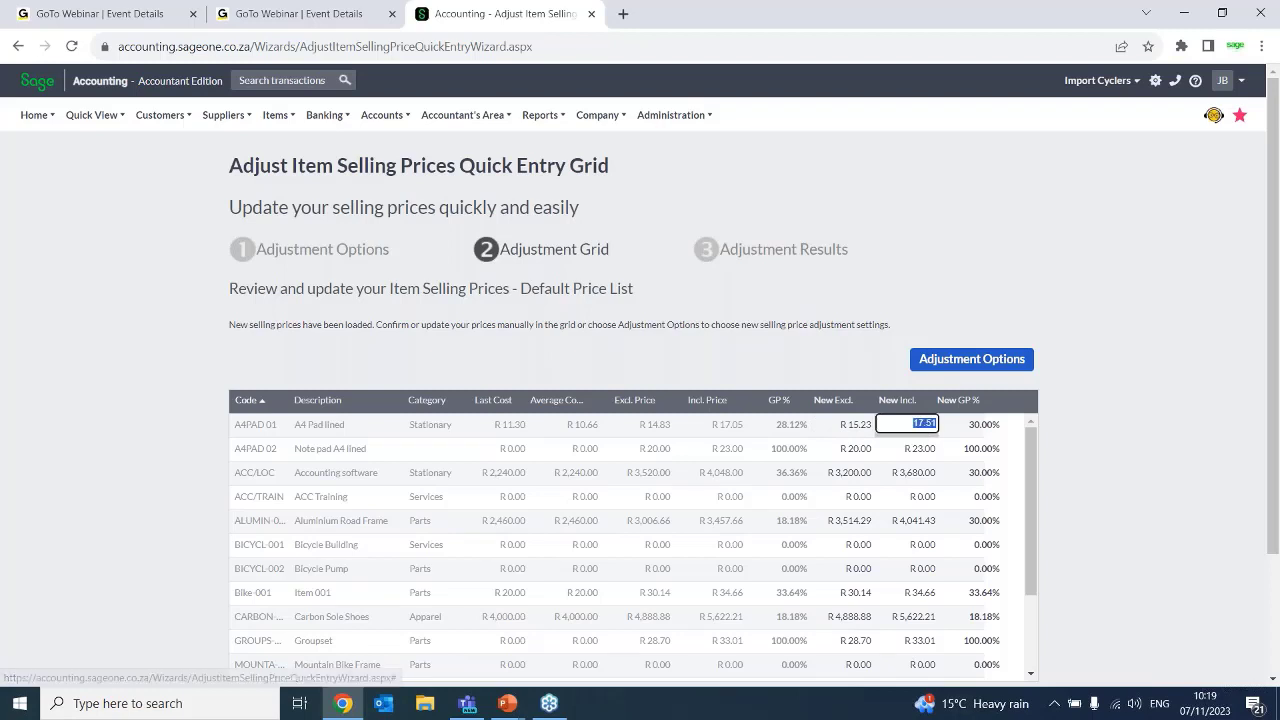
type("18")
key("Tab")
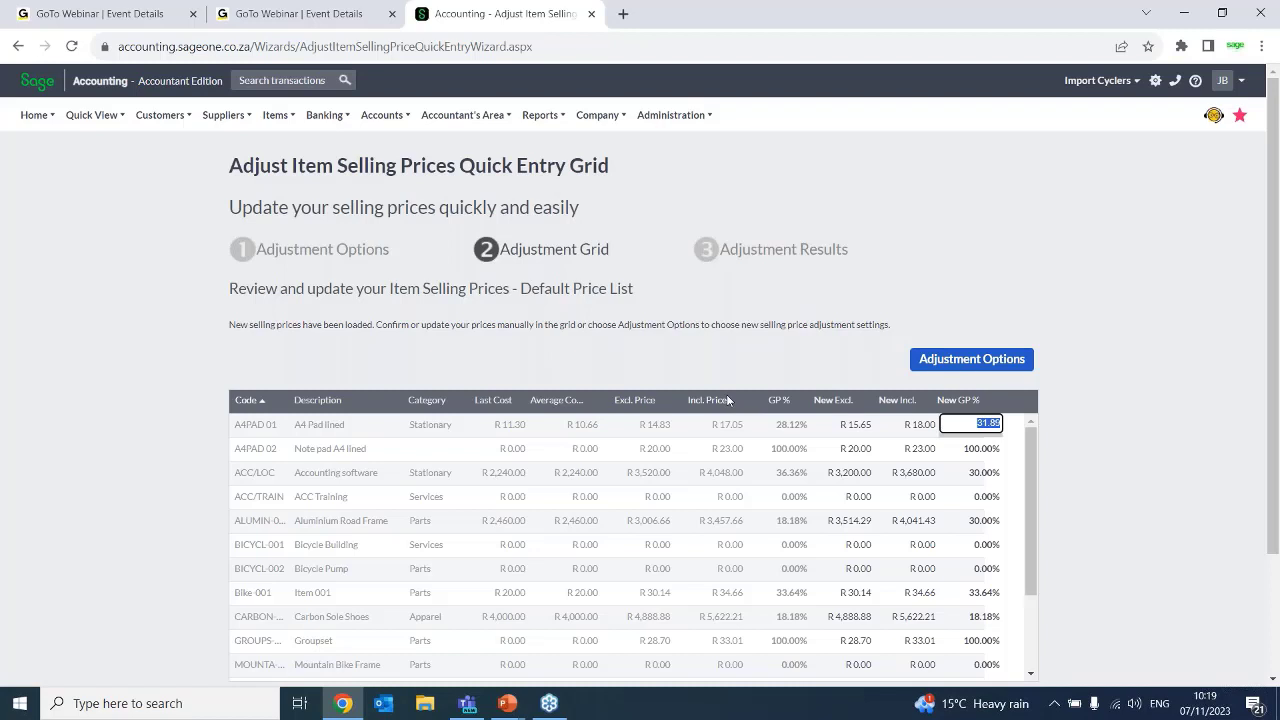
left_click(860, 432)
left_click(862, 432)
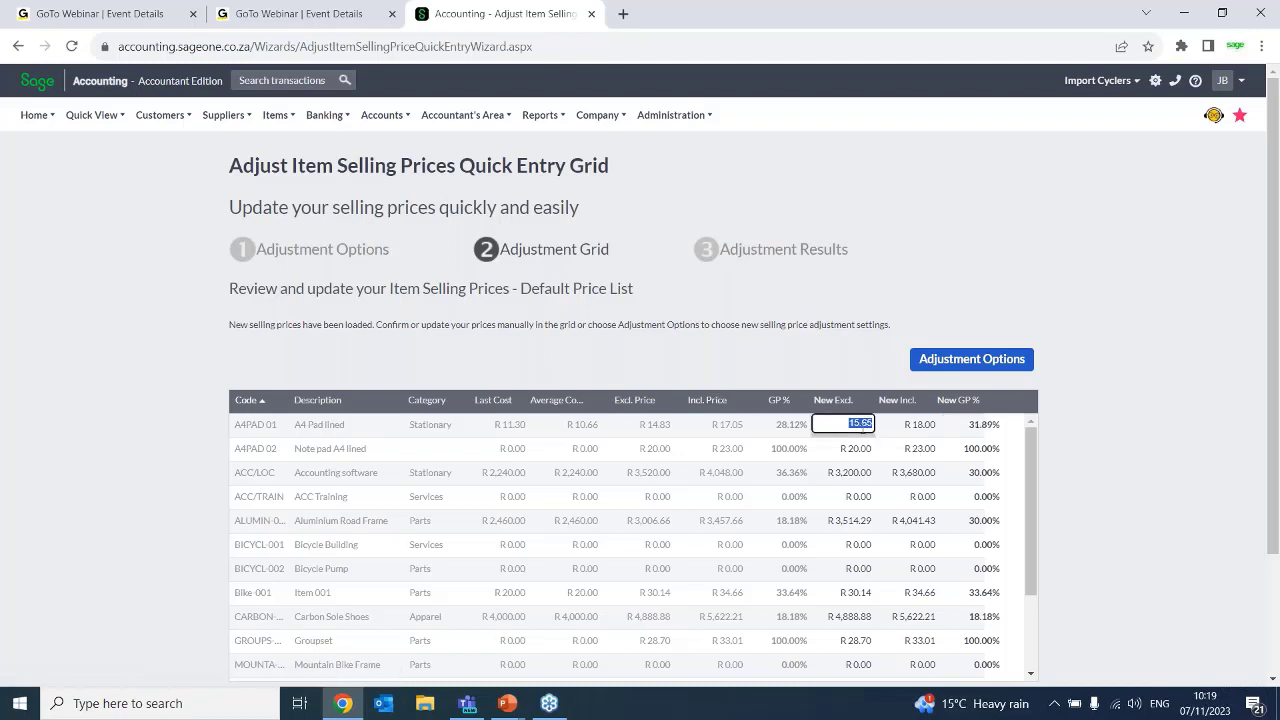
left_click(918, 436)
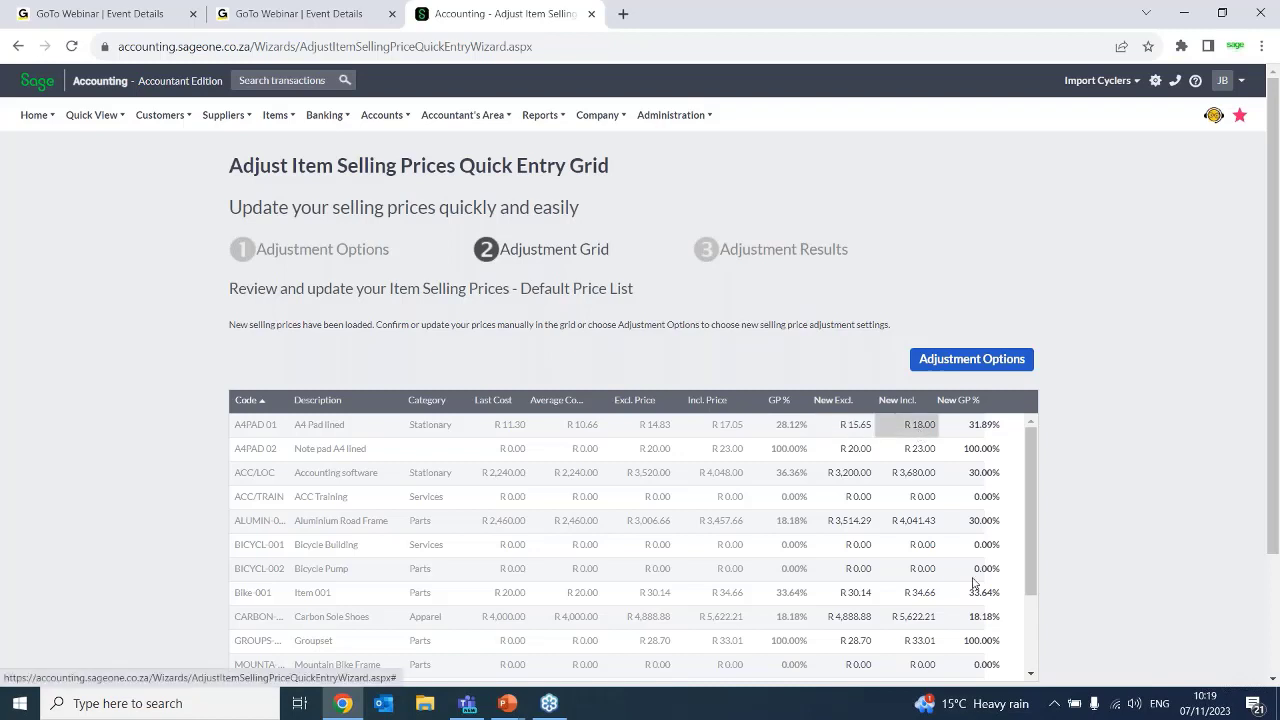
left_click(936, 528)
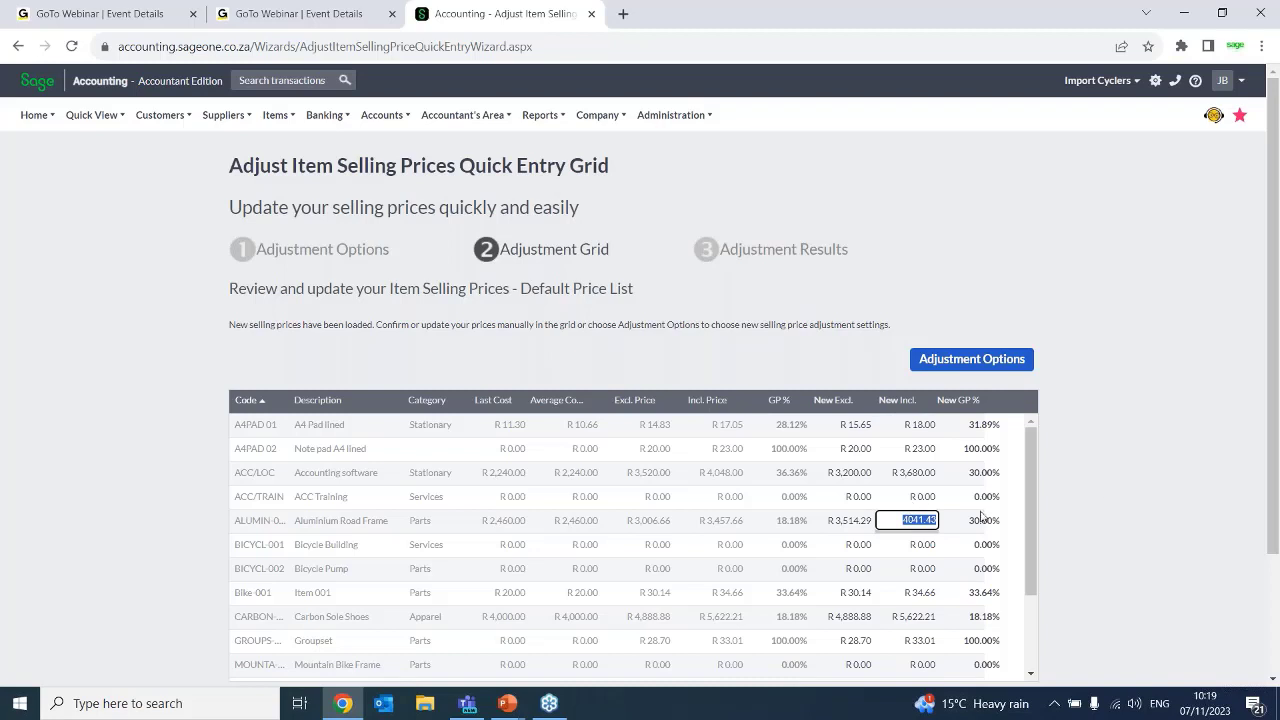
left_click(1024, 491)
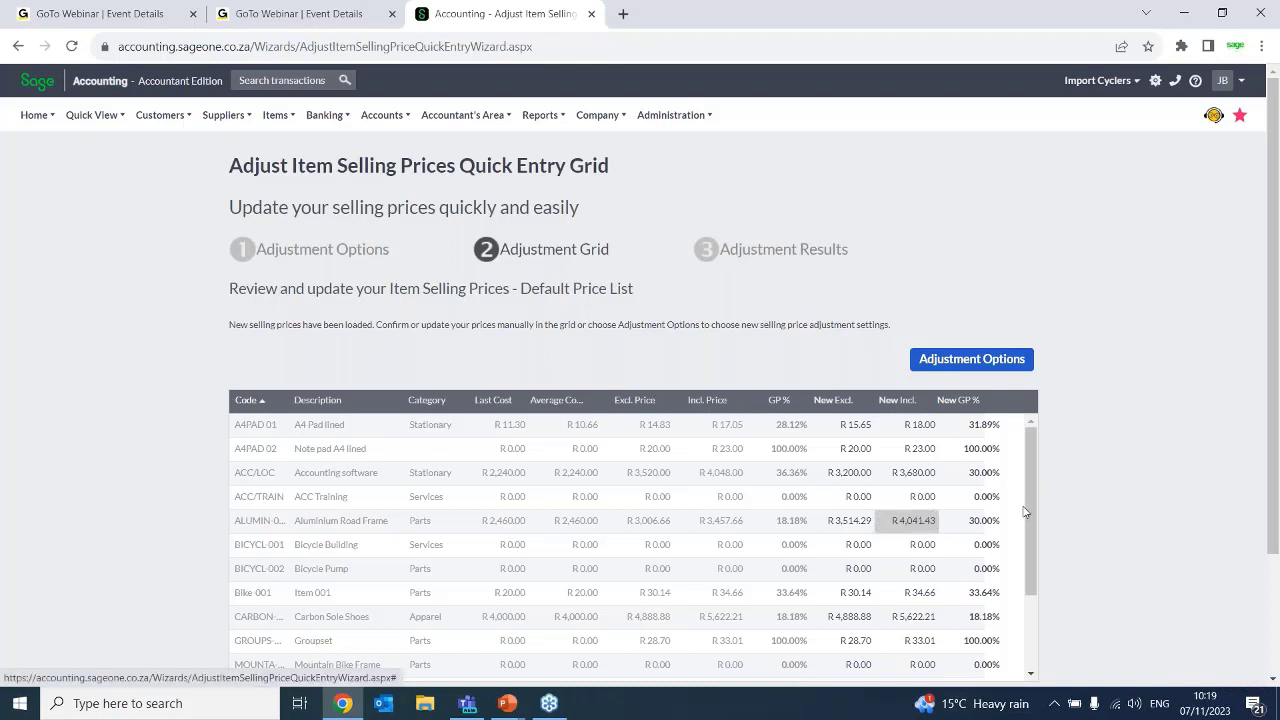
Change the rounding on inclusive prices to Normal Rounding in the adjustment options and refresh the grid prices
left_click(971, 359)
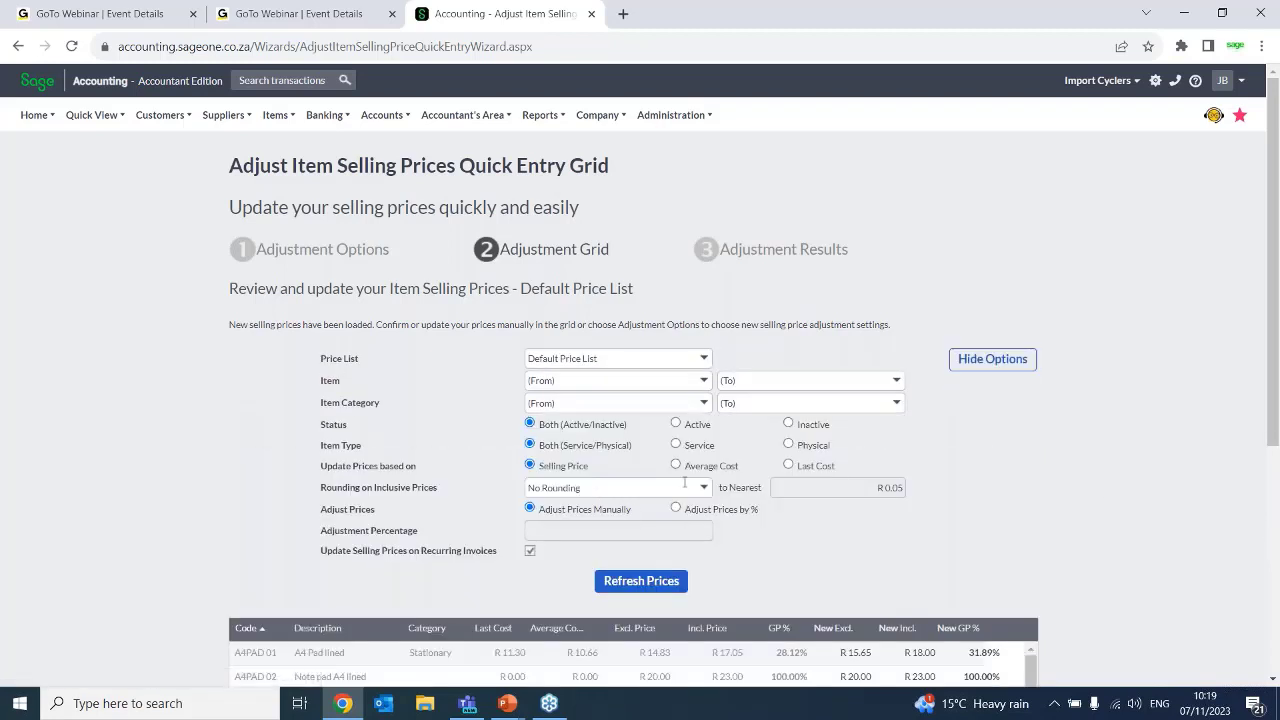
left_click(704, 487)
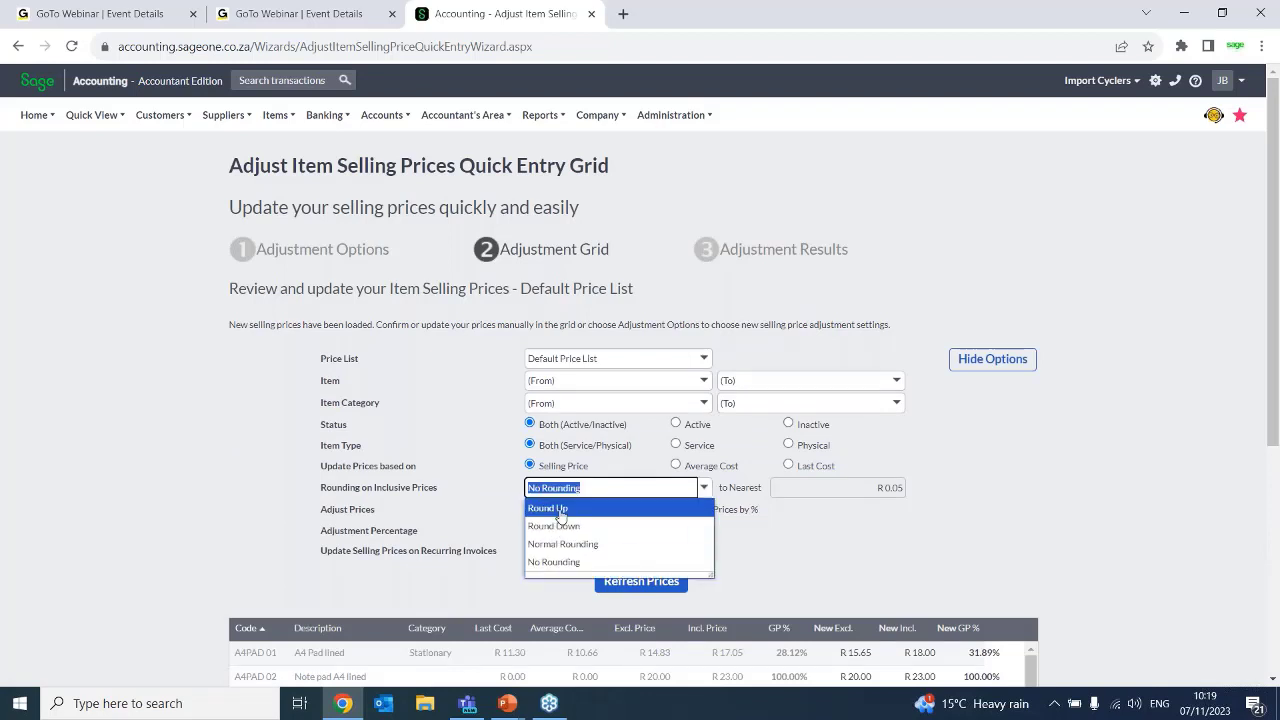
left_click(563, 543)
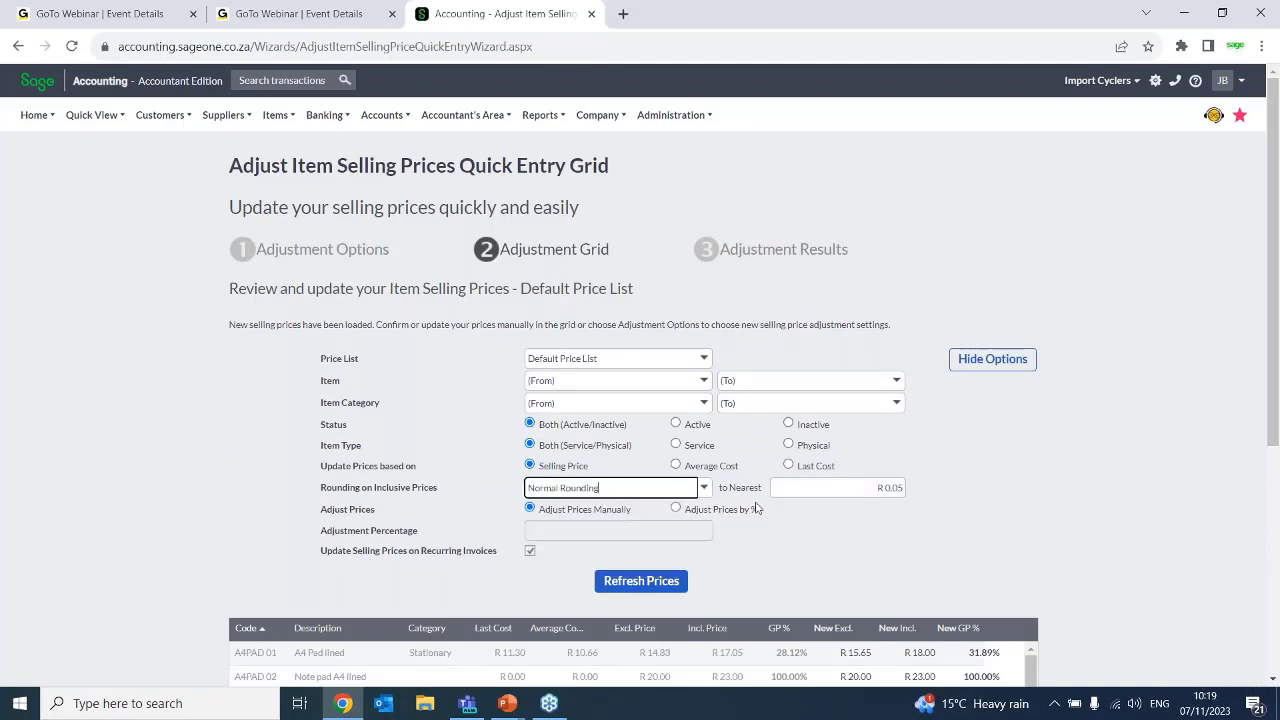
left_click(663, 576)
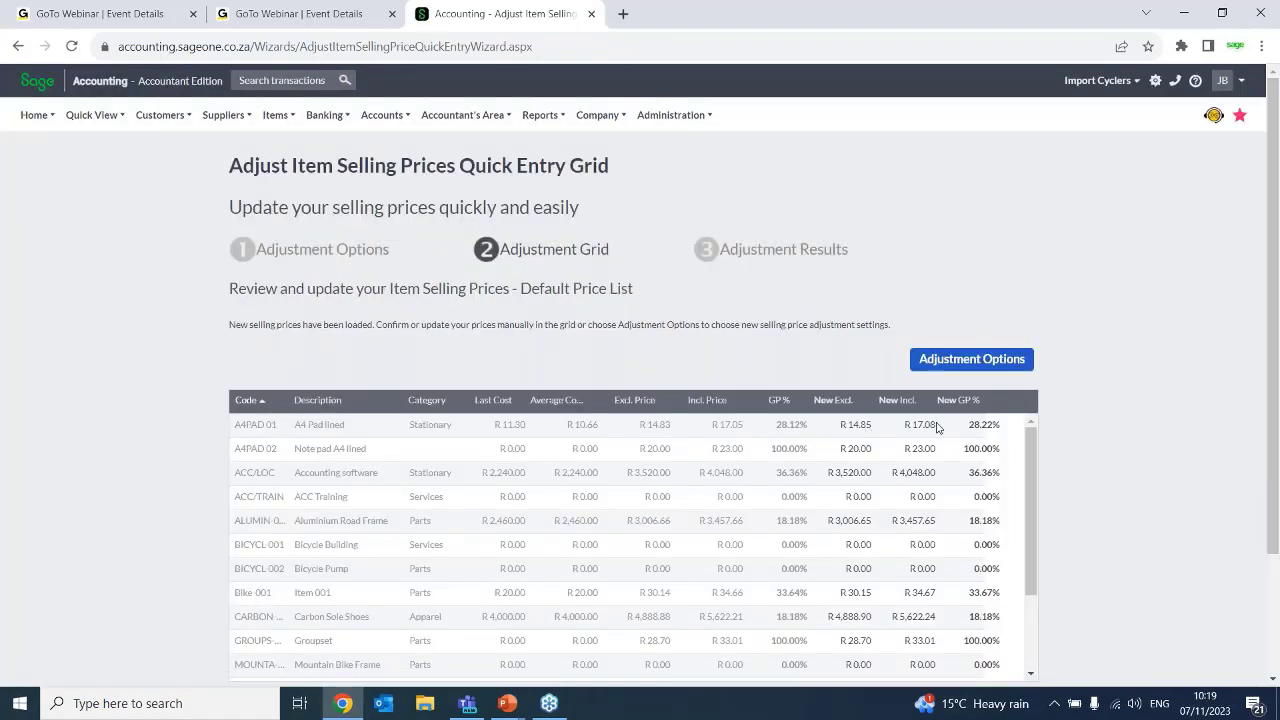
Examine the rounded new exclusive and inclusive prices of the items down to the end of the grid
left_click(927, 425)
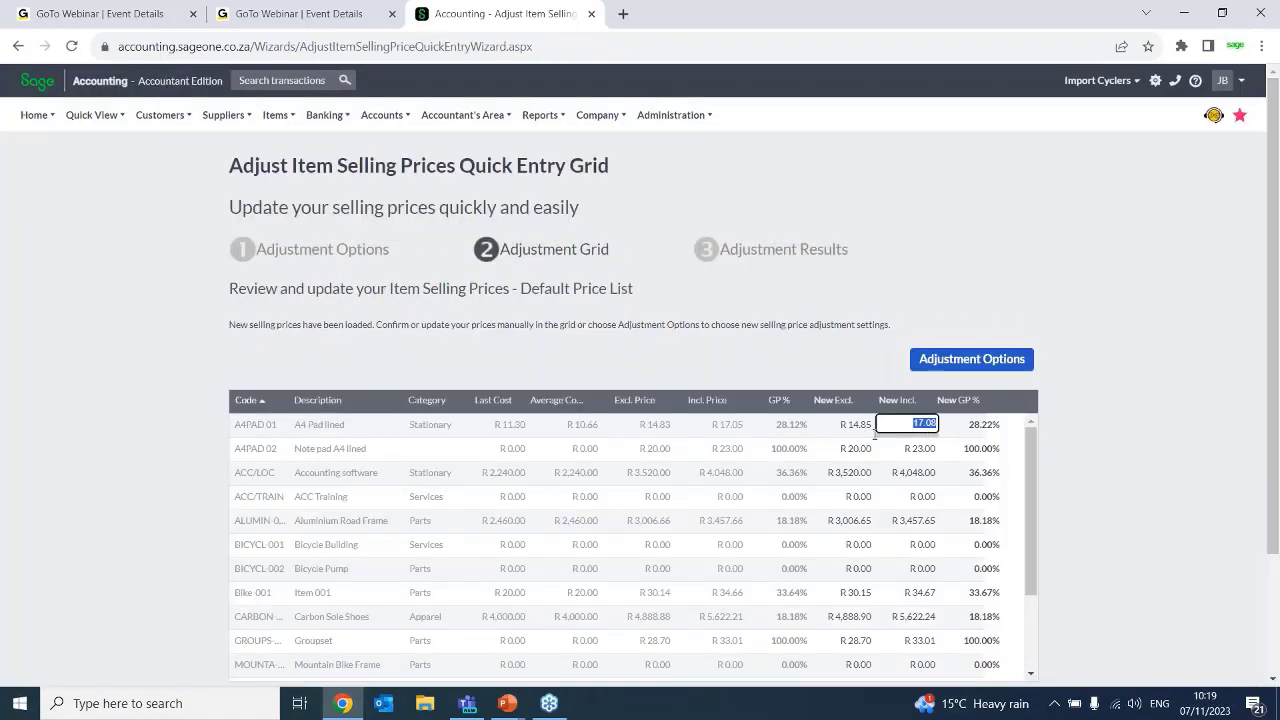
left_click(930, 448)
left_click(922, 476)
left_click(920, 498)
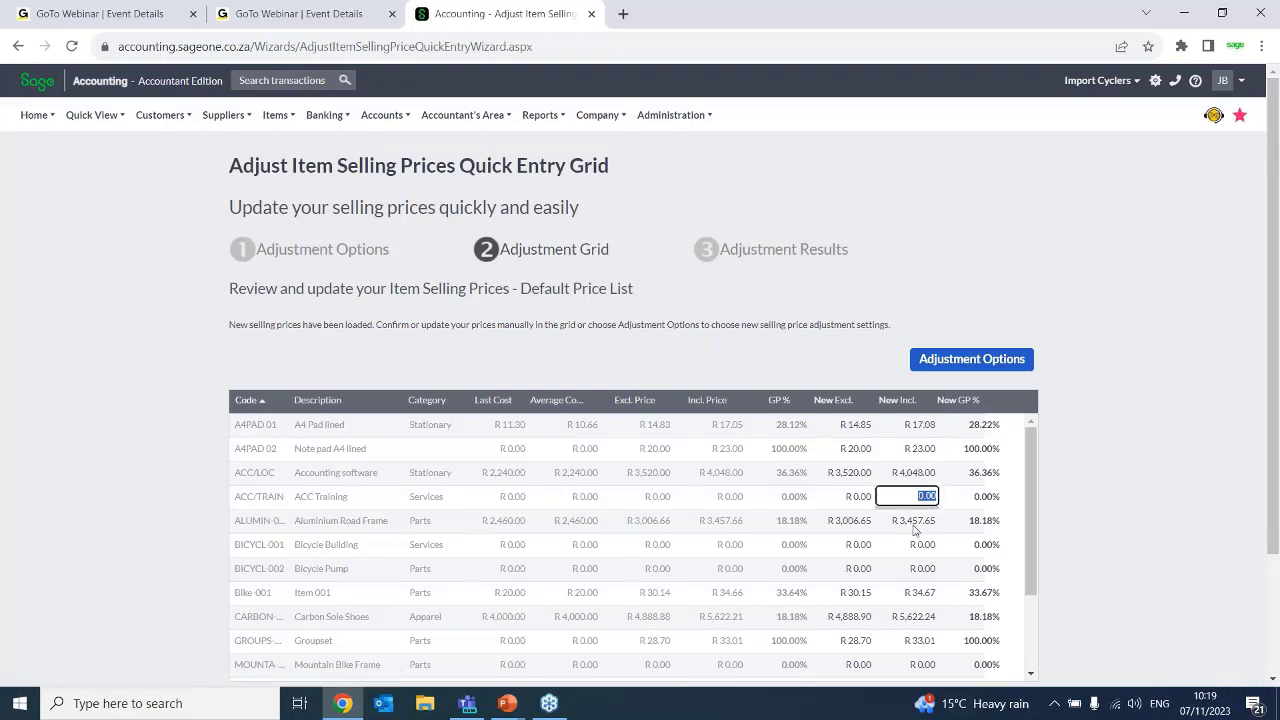
left_click(913, 526)
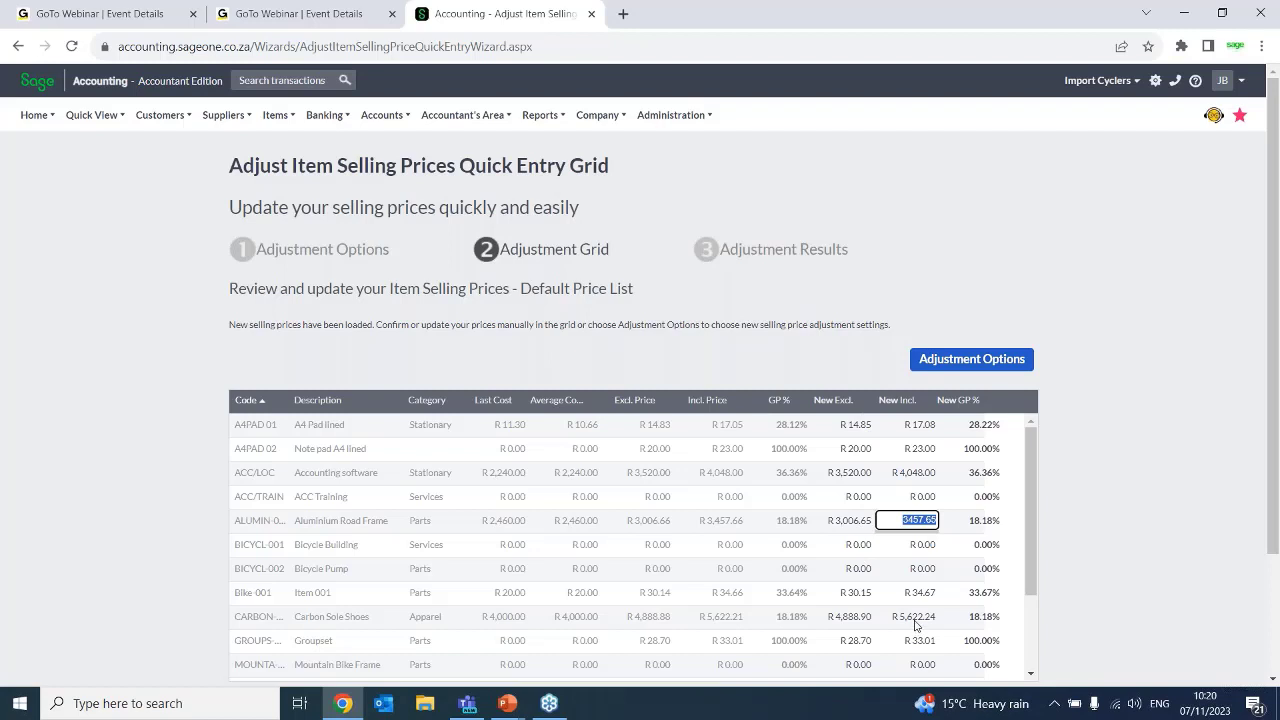
left_click(851, 618)
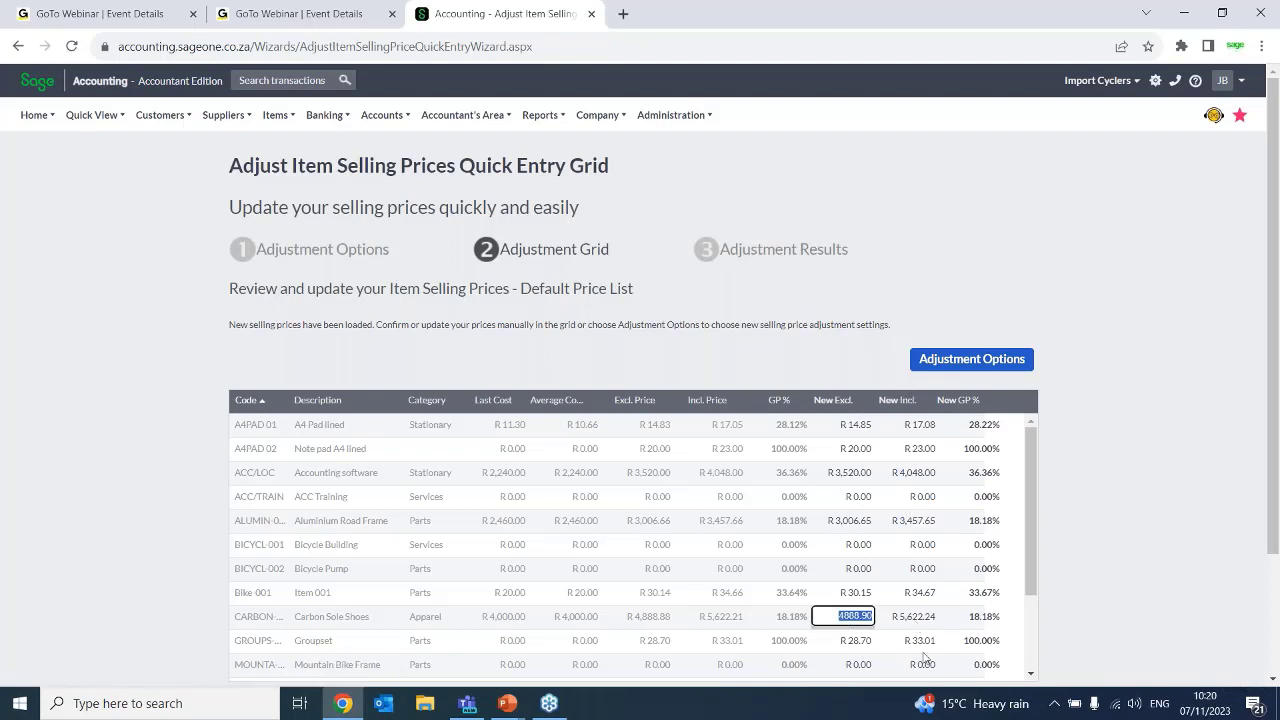
left_click(1036, 530)
left_click_drag(1036, 530, 1036, 684)
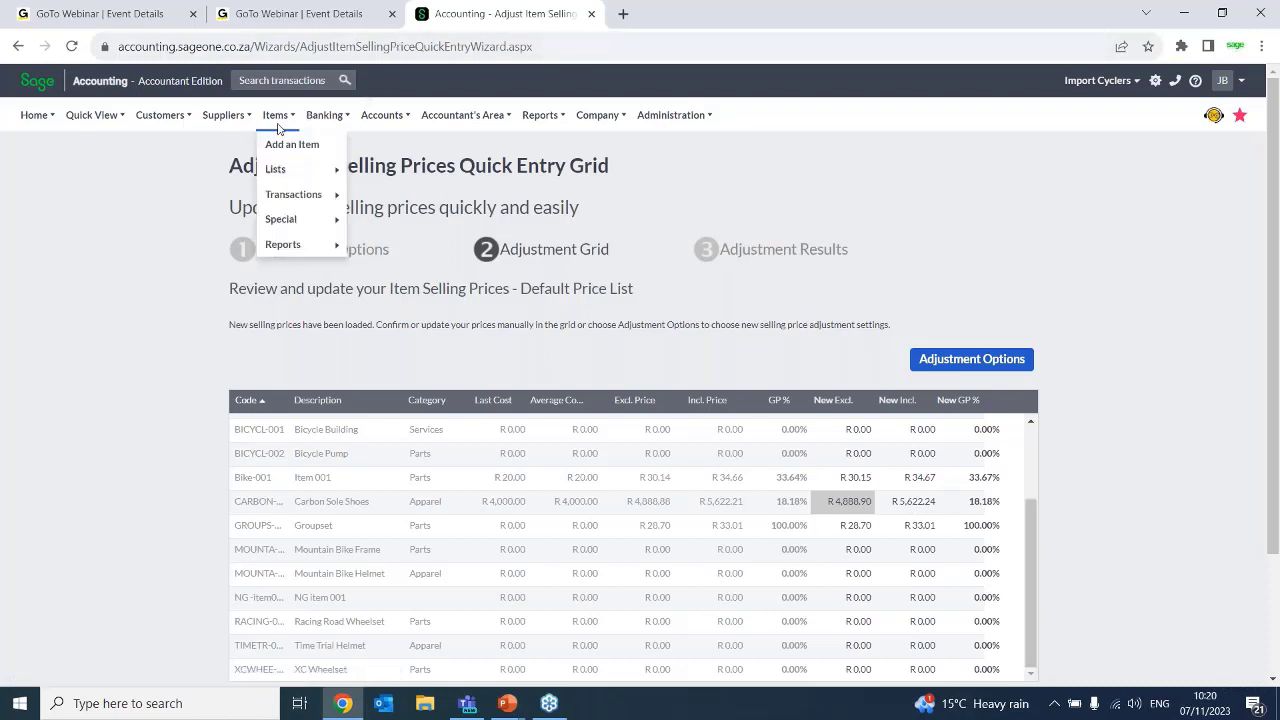
Reopen the Adjust Item Selling Prices wizard, choose to copy from another price list, and proceed to the copy page
mouse_move(293, 119)
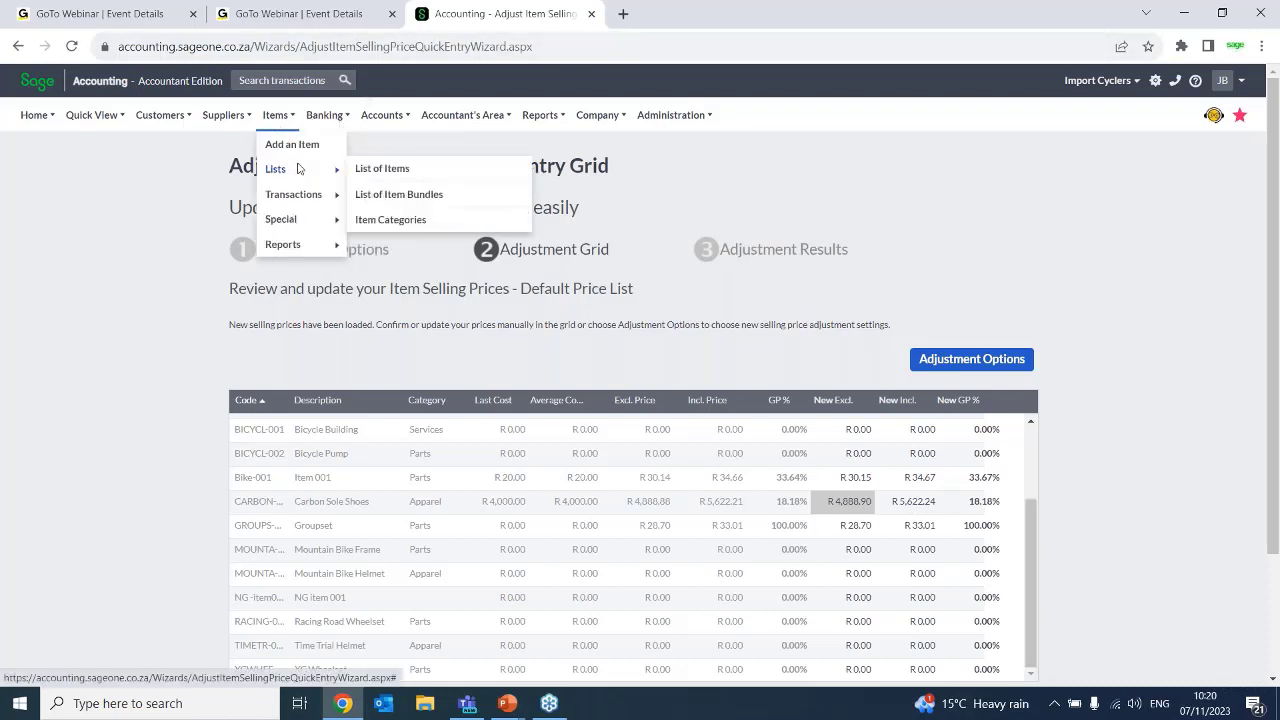
mouse_move(295, 179)
left_click(394, 220)
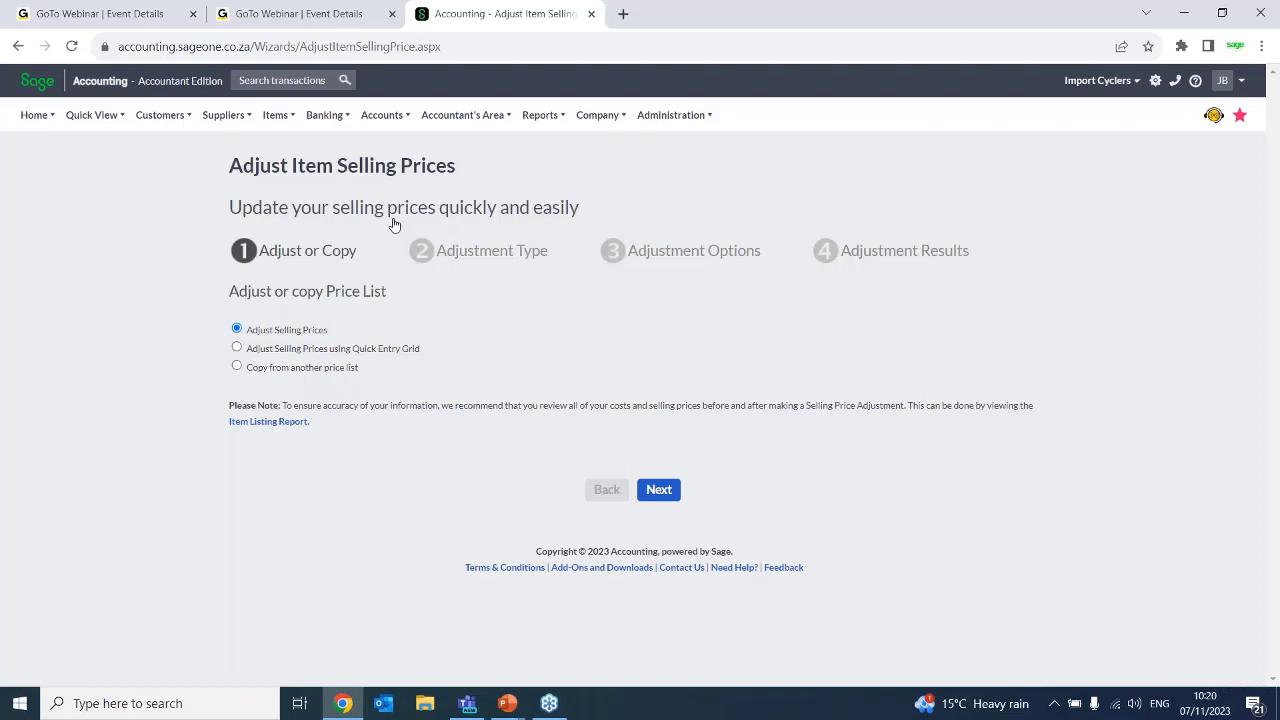
left_click(251, 370)
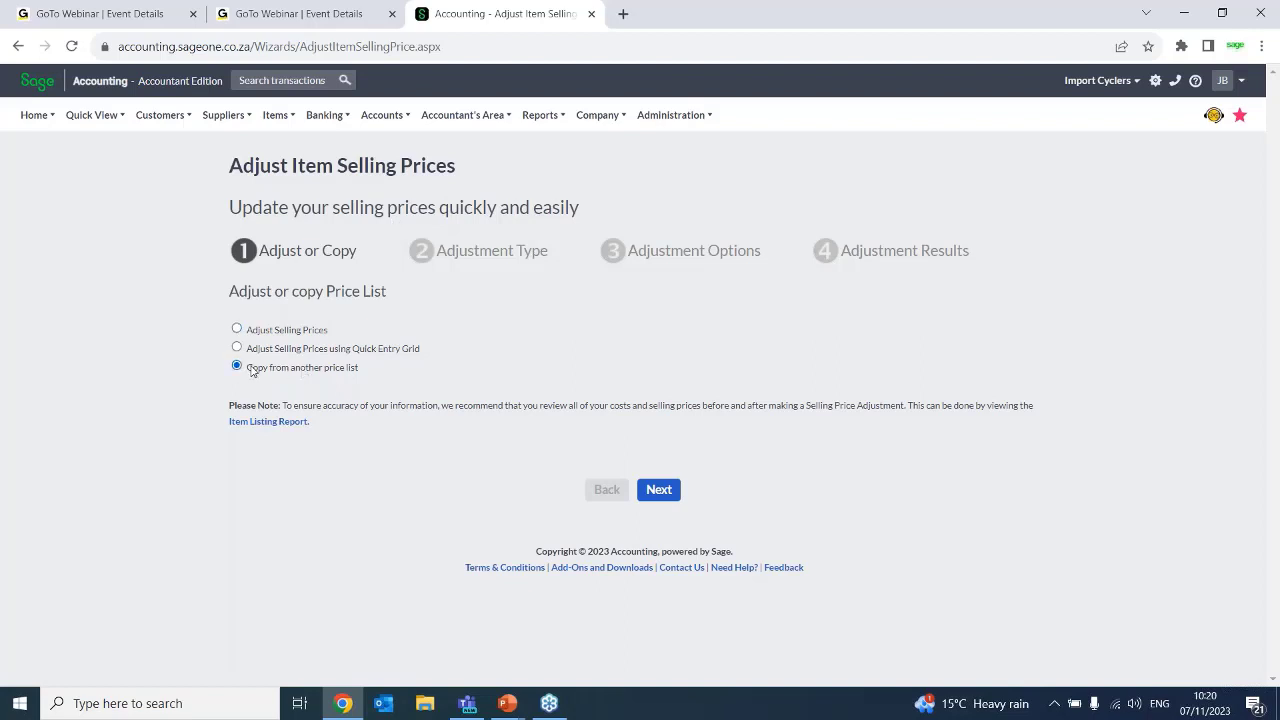
left_click(670, 495)
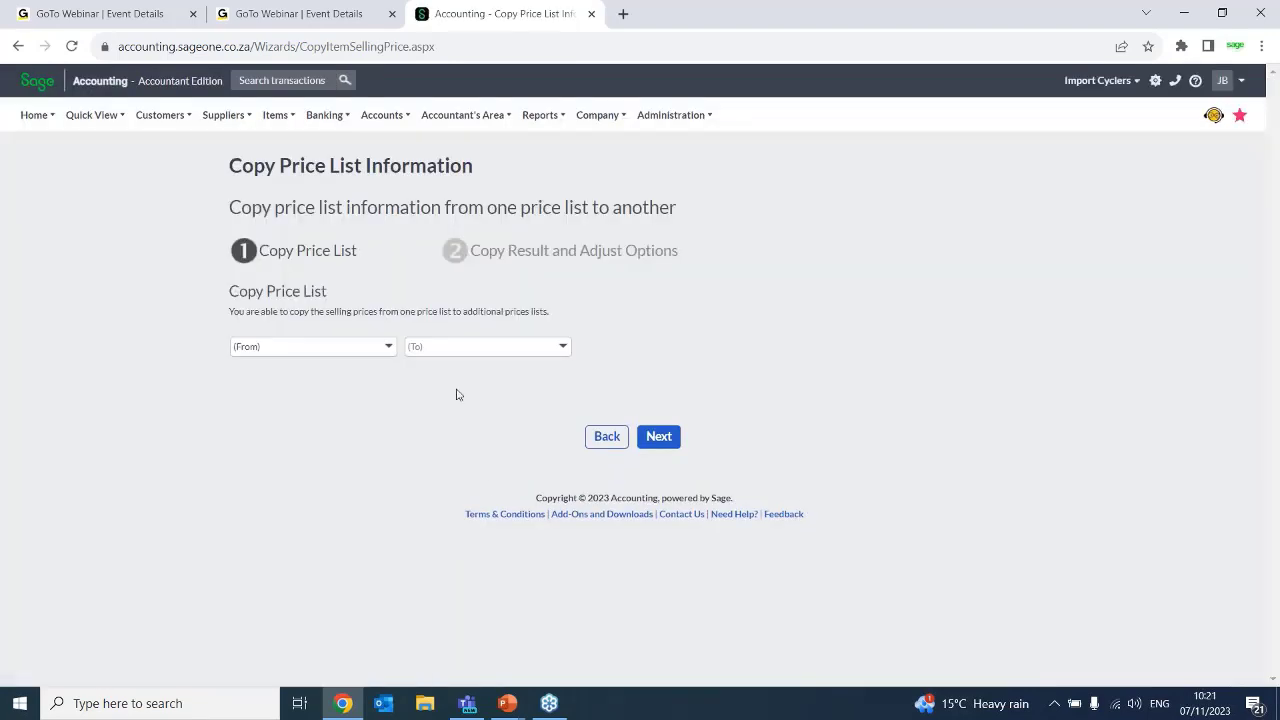
Copy the selling prices from the Wholesale price list to the Pensioners and Retail price lists
left_click(388, 346)
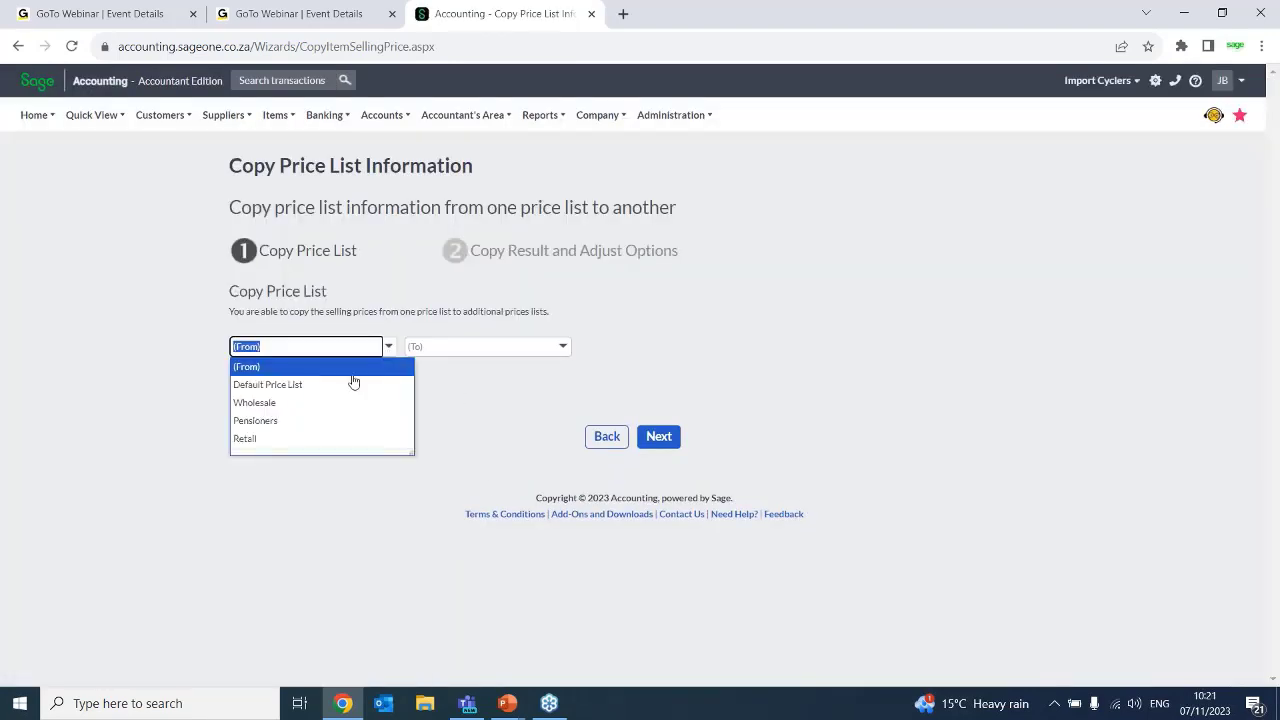
left_click(300, 404)
left_click(561, 347)
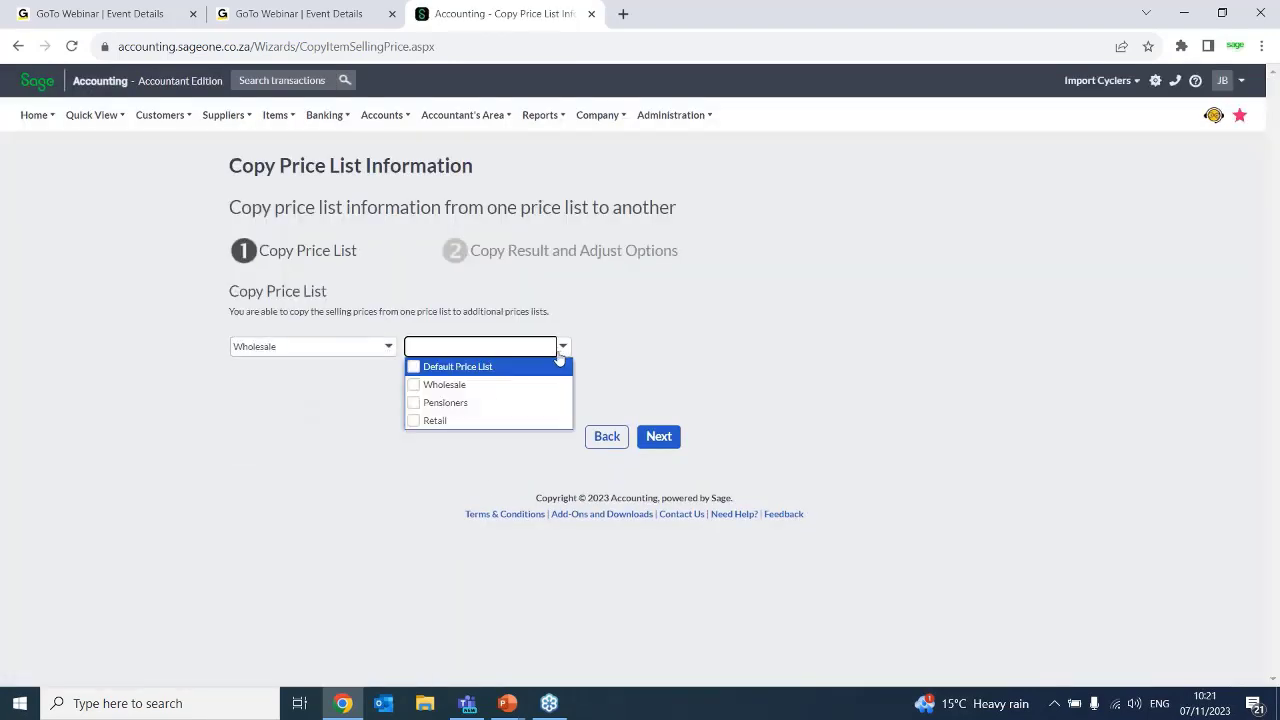
left_click(412, 403)
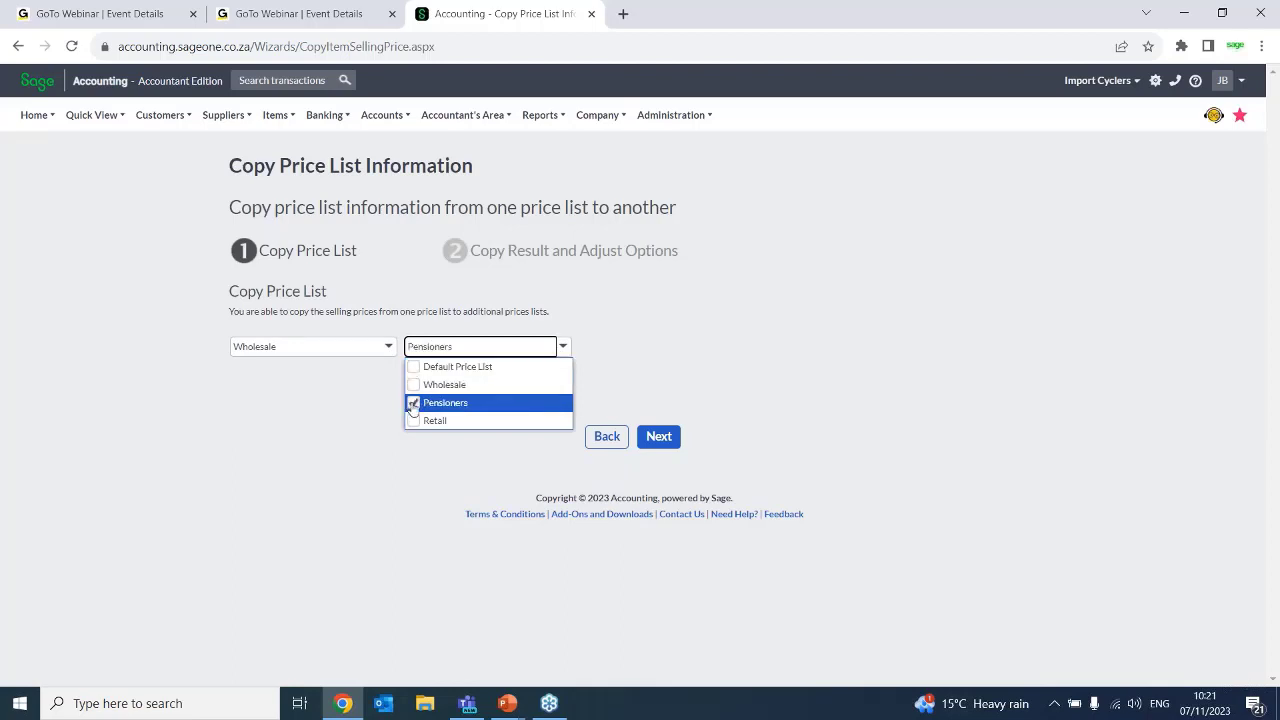
left_click(412, 422)
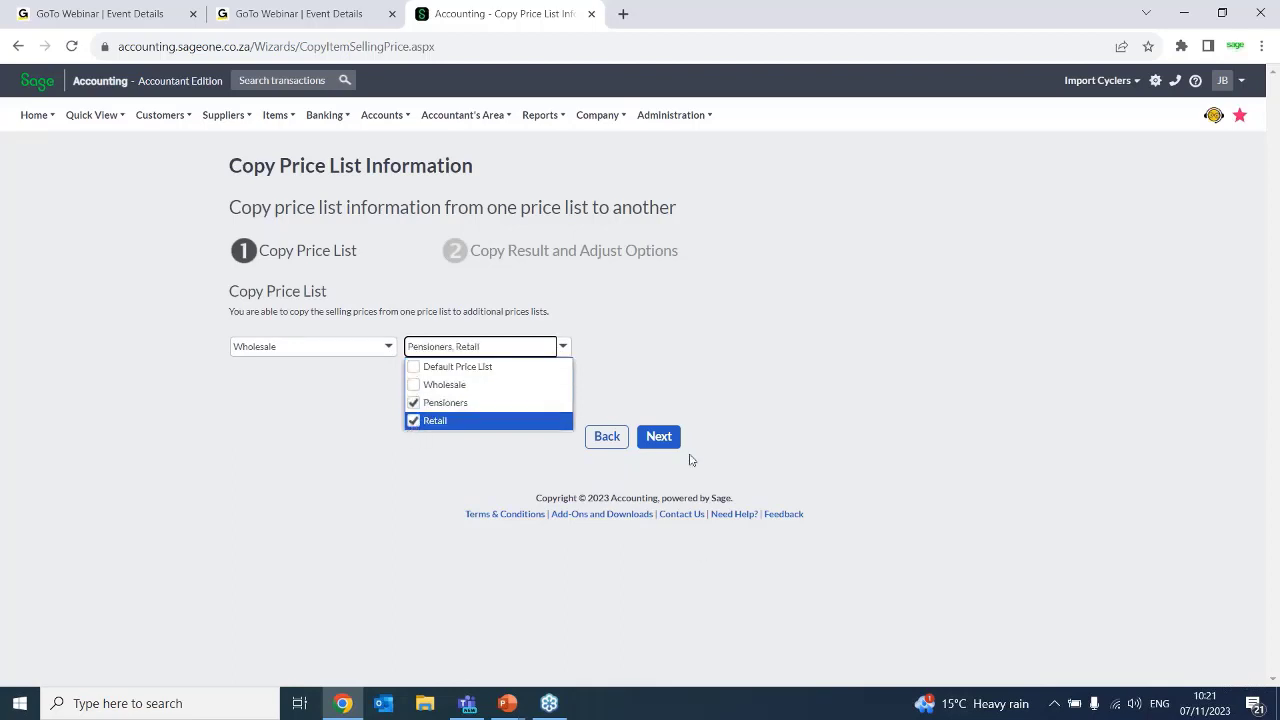
left_click(659, 437)
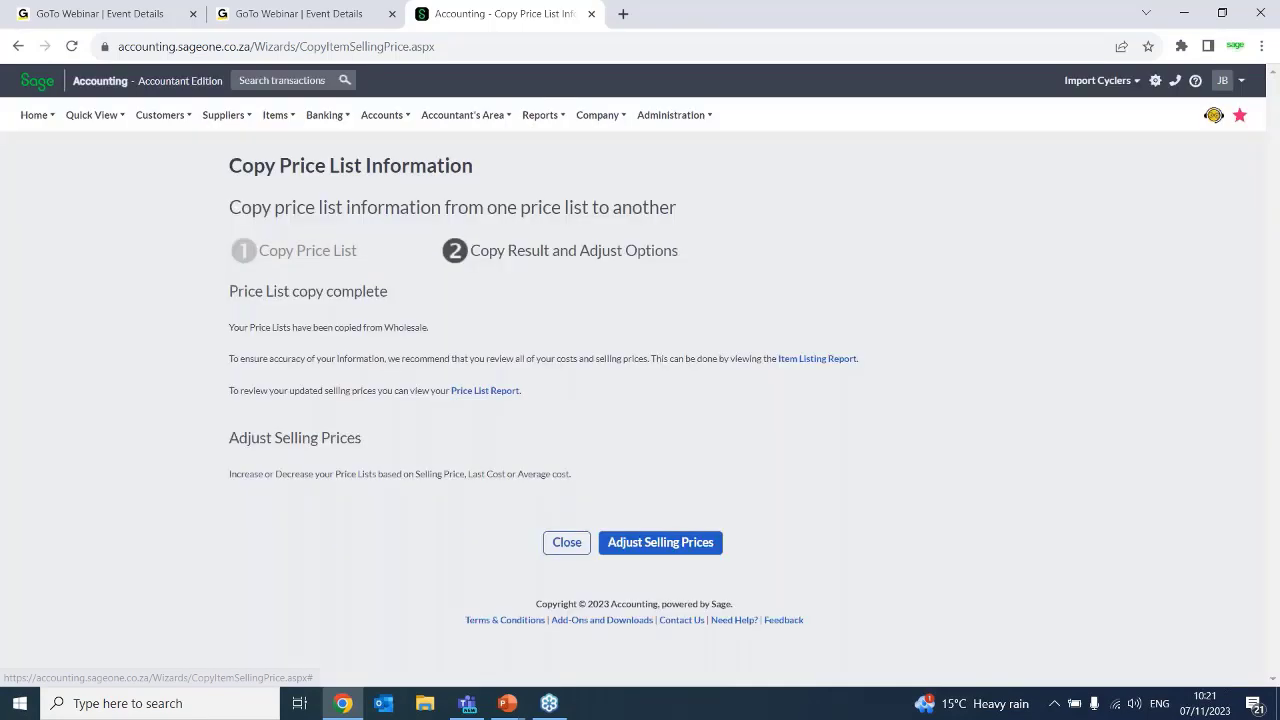
Continue to Adjust Selling Prices and proceed to the adjustment options for selling prices based on selling price
left_click(655, 545)
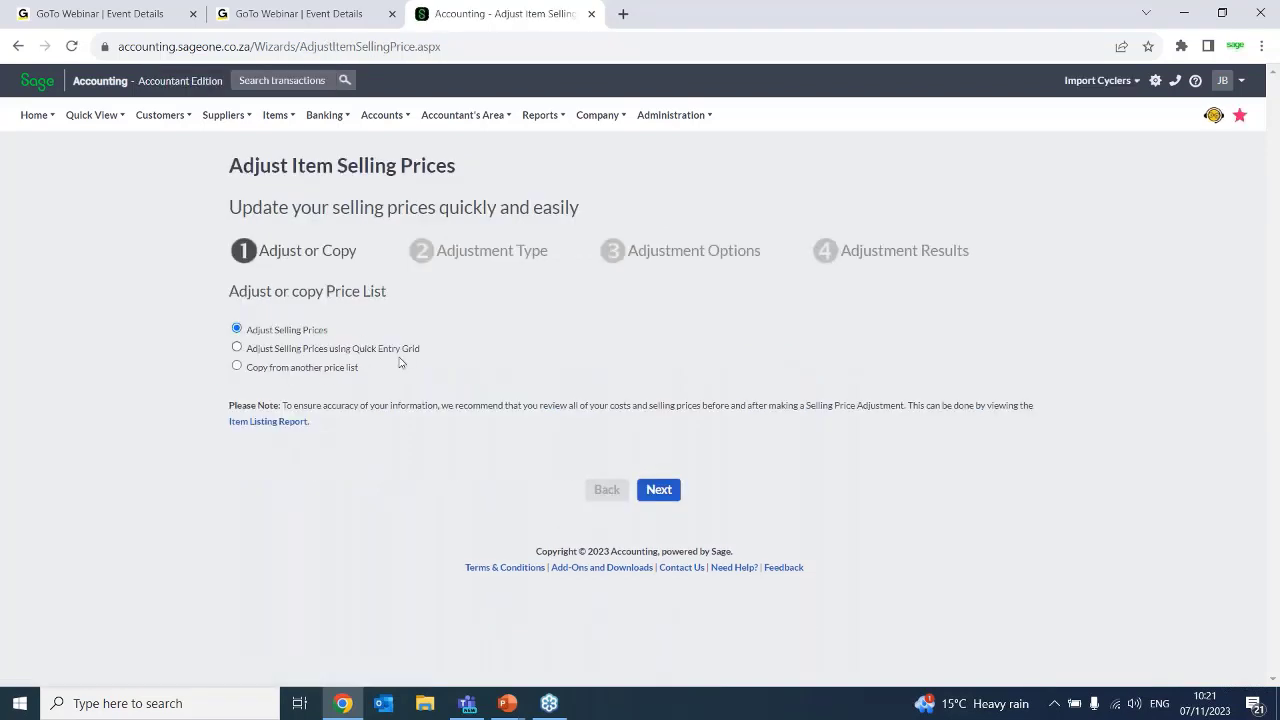
left_click(657, 490)
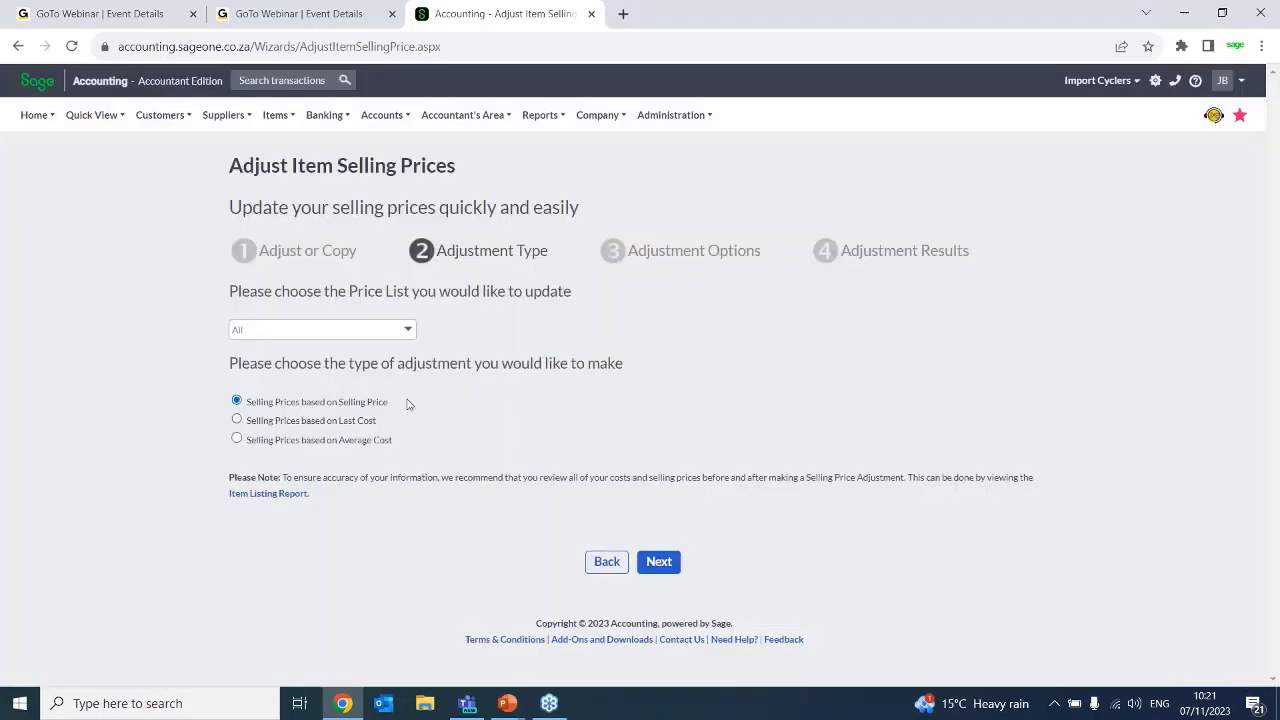
left_click(665, 572)
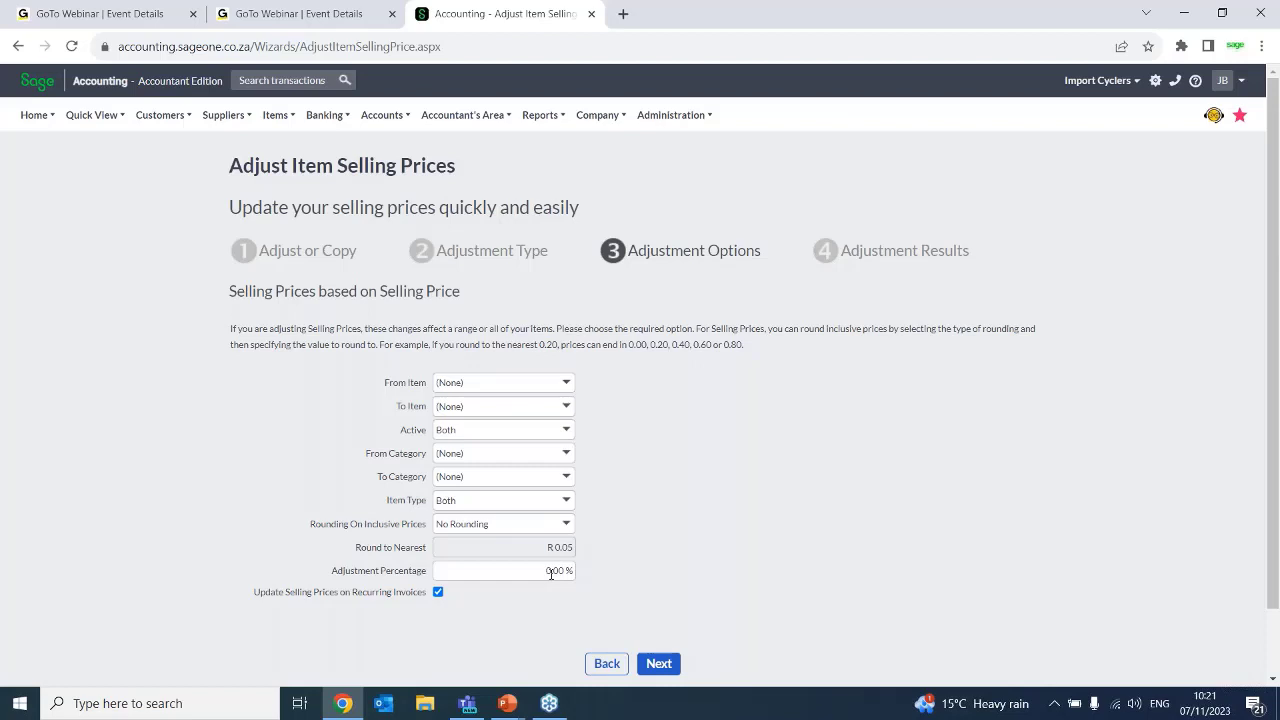
Return to the adjustment type page and check which price lists can be chosen for updating
left_click(607, 663)
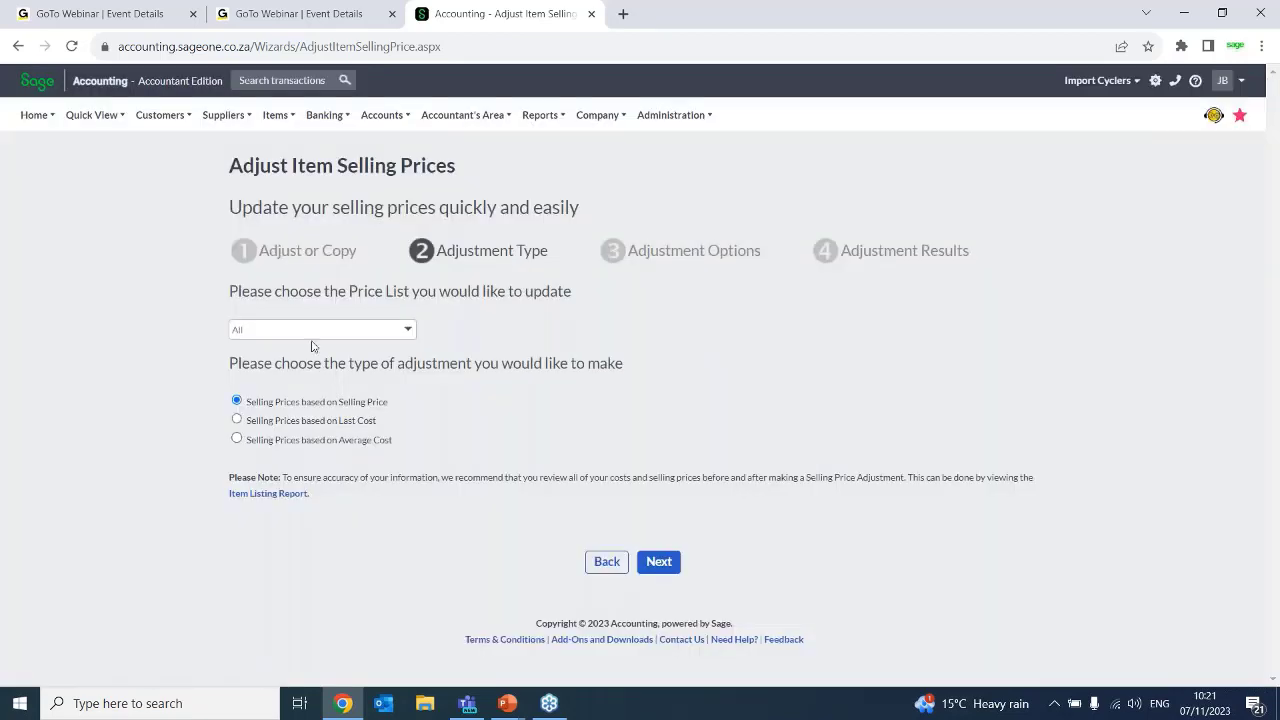
left_click(408, 330)
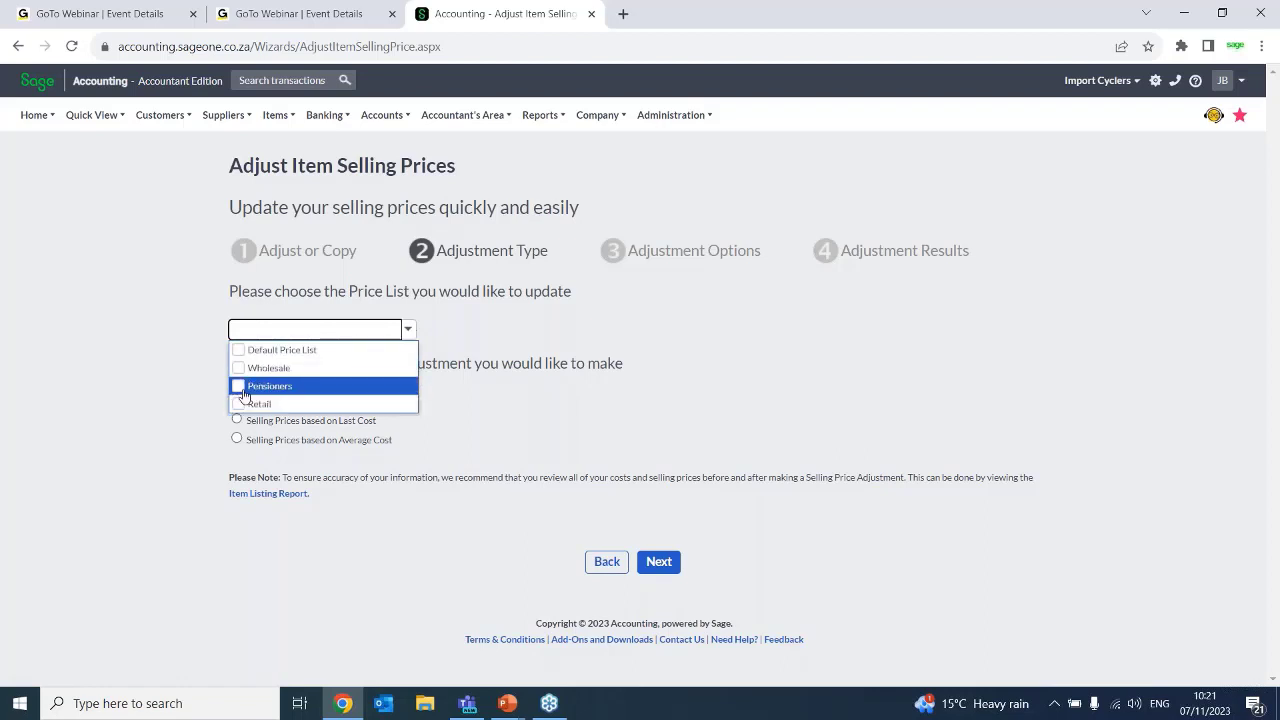
left_click(238, 390)
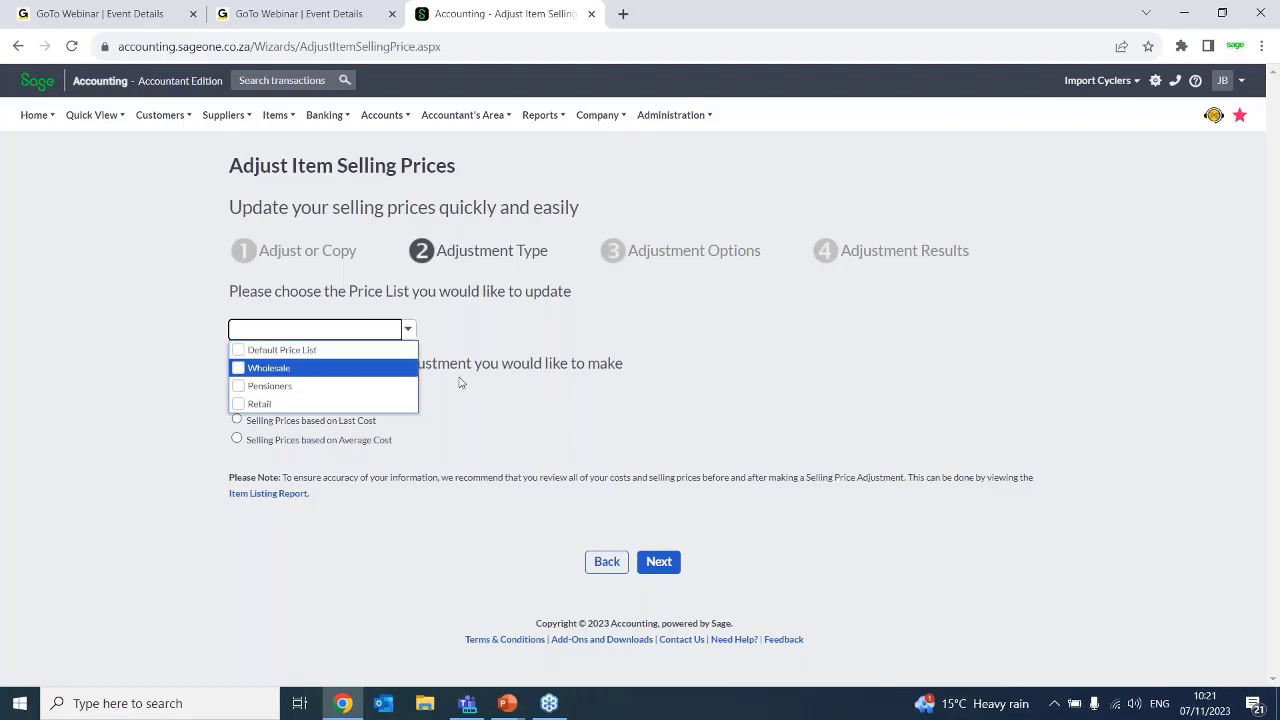
left_click(633, 453)
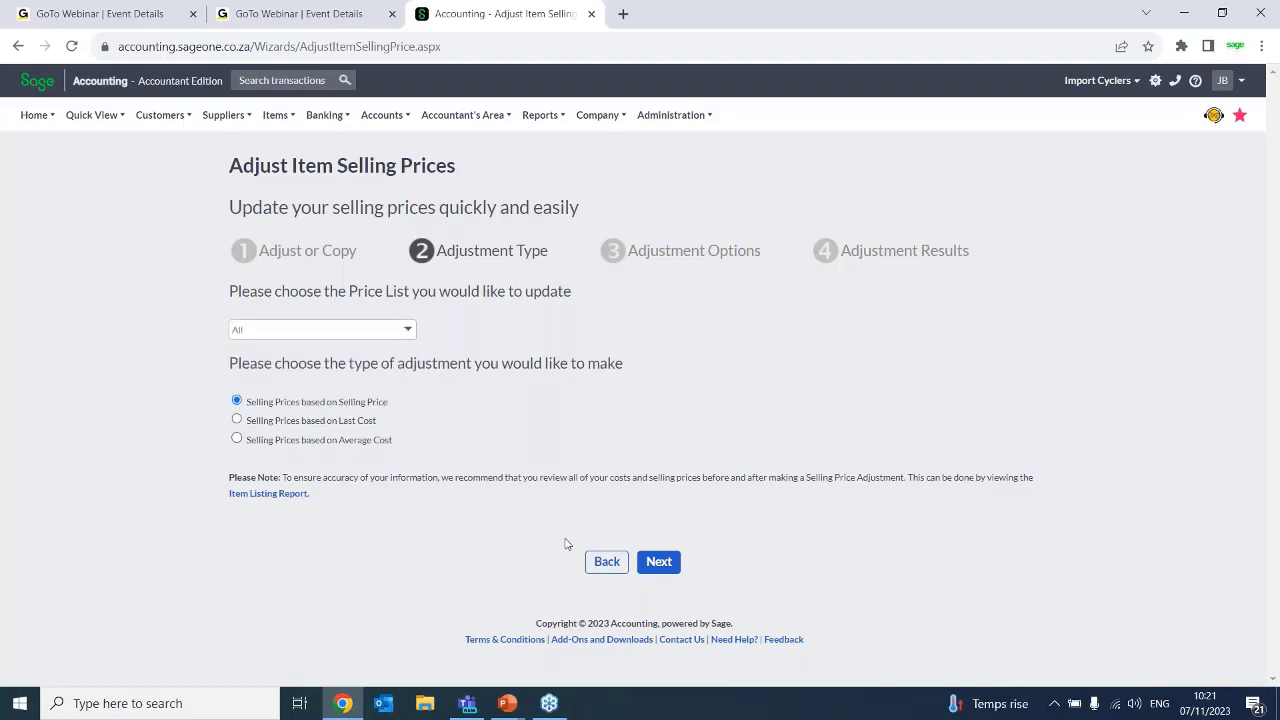
Restart the Adjust Item Selling Prices wizard from its first page
left_click(285, 116)
mouse_move(303, 180)
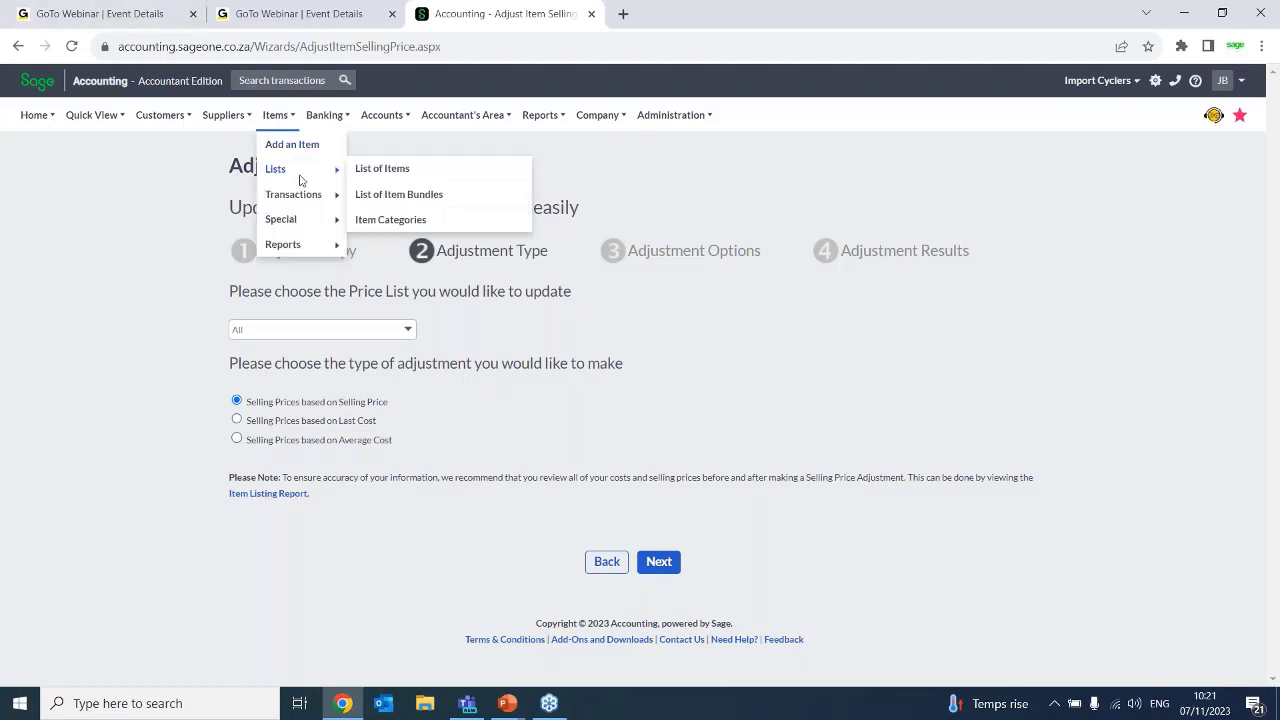
mouse_move(337, 194)
left_click(420, 218)
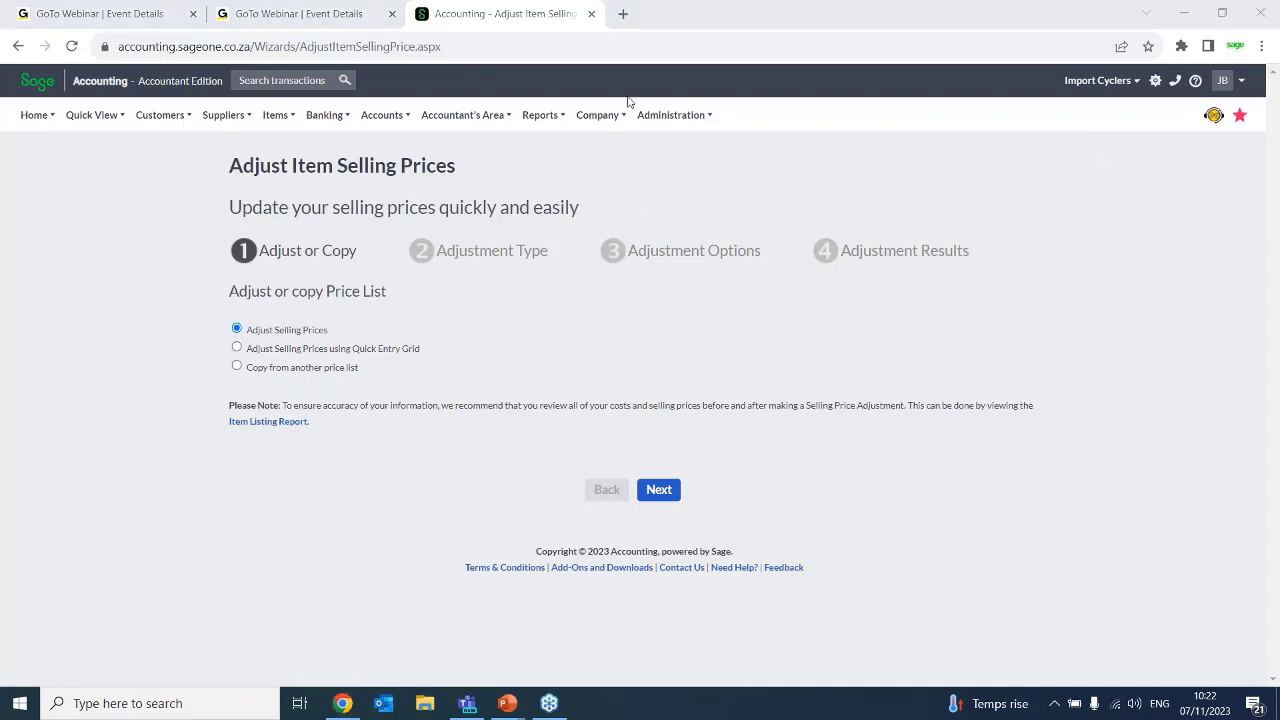
Open the company settings and show the price lists in Item Settings under General Settings
mouse_move(620, 106)
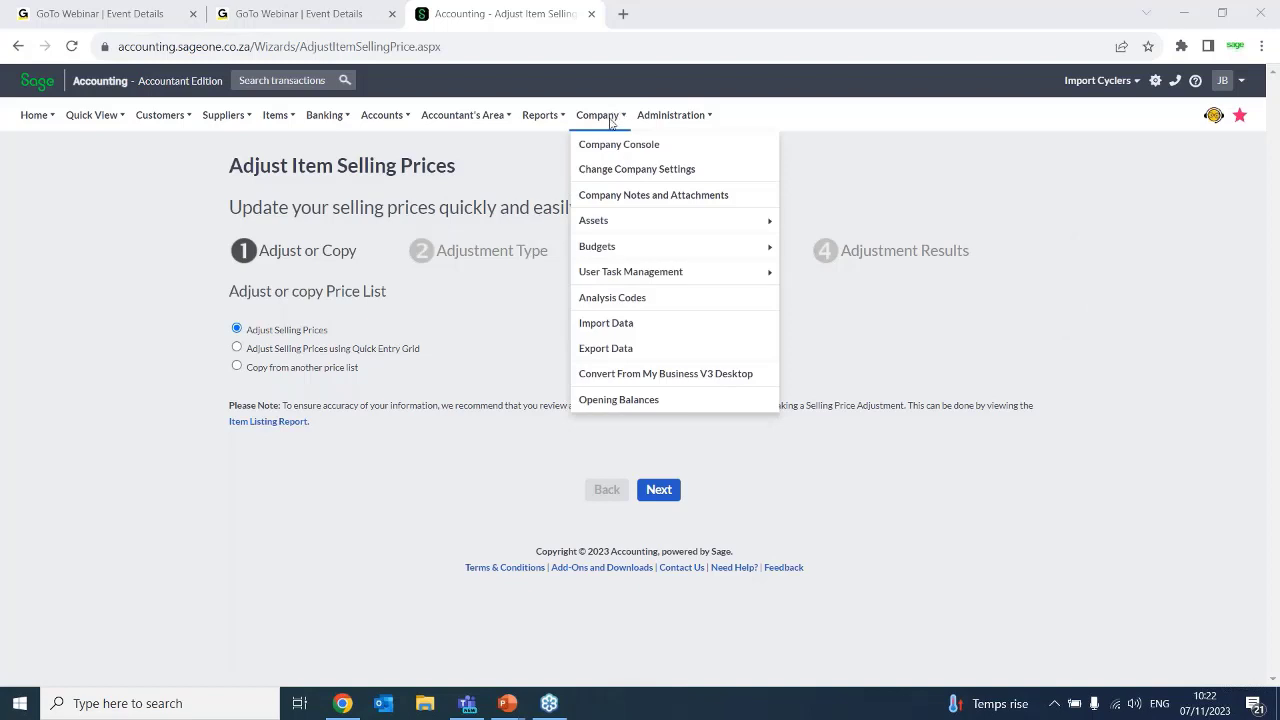
left_click(601, 170)
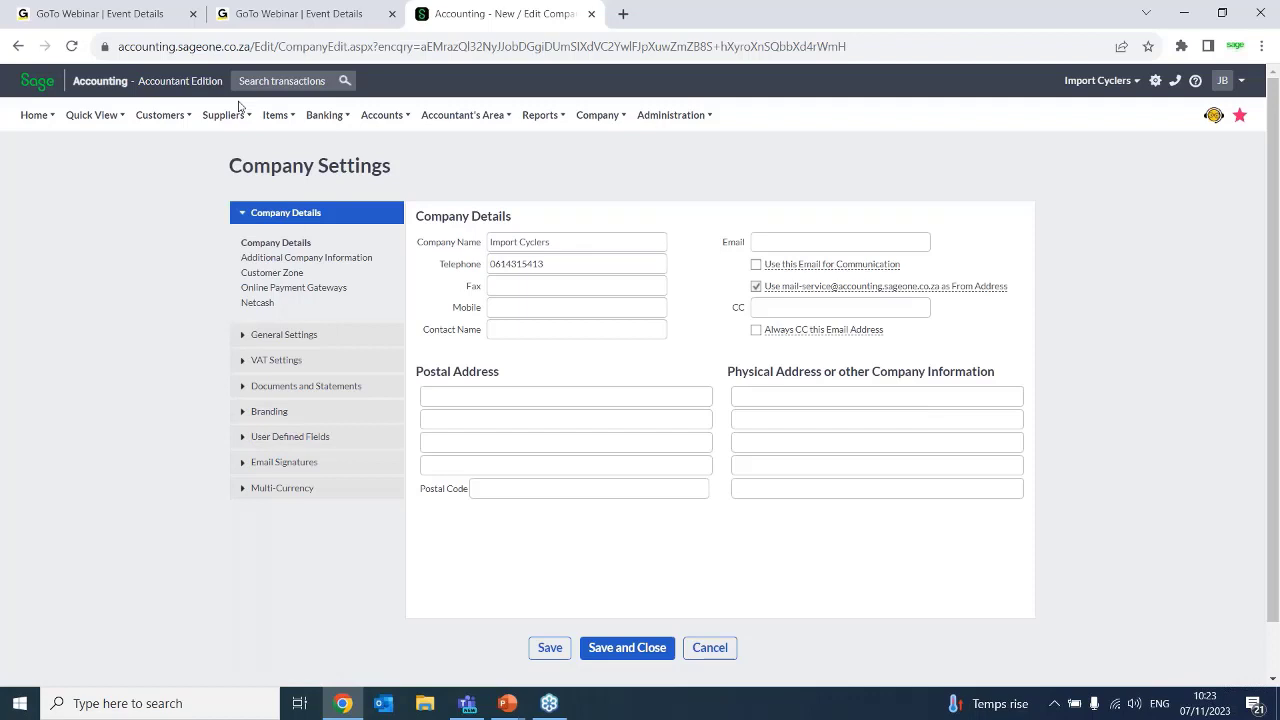
left_click(298, 335)
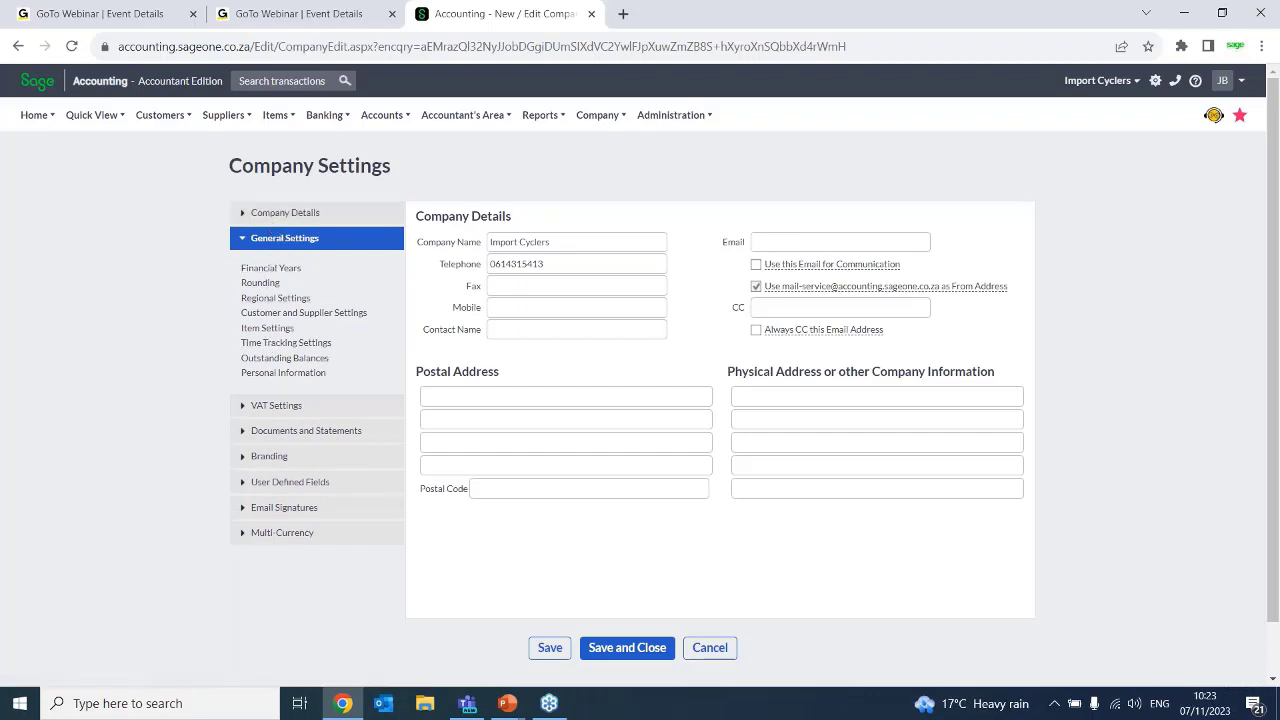
left_click(266, 328)
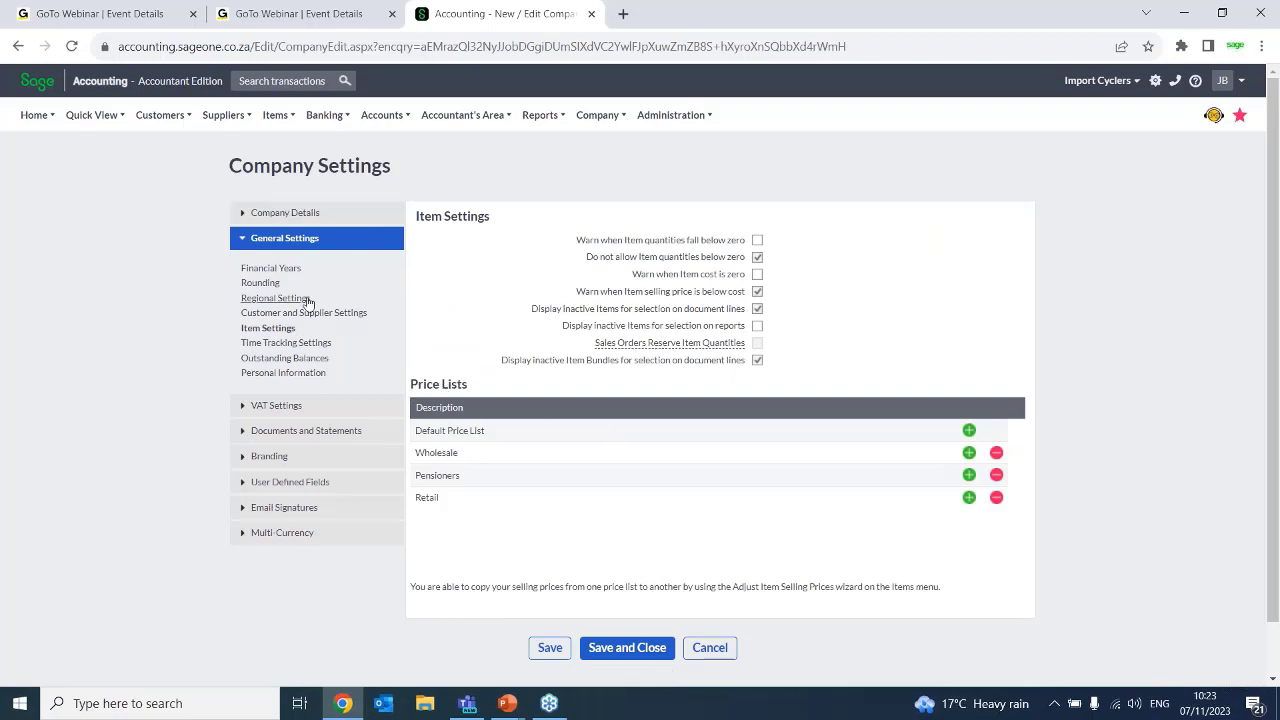
left_click(598, 115)
Add 23 new price lists directly below the Default Price List
left_click(969, 432)
left_click(969, 432)
left_click(969, 432)
left_click(969, 432)
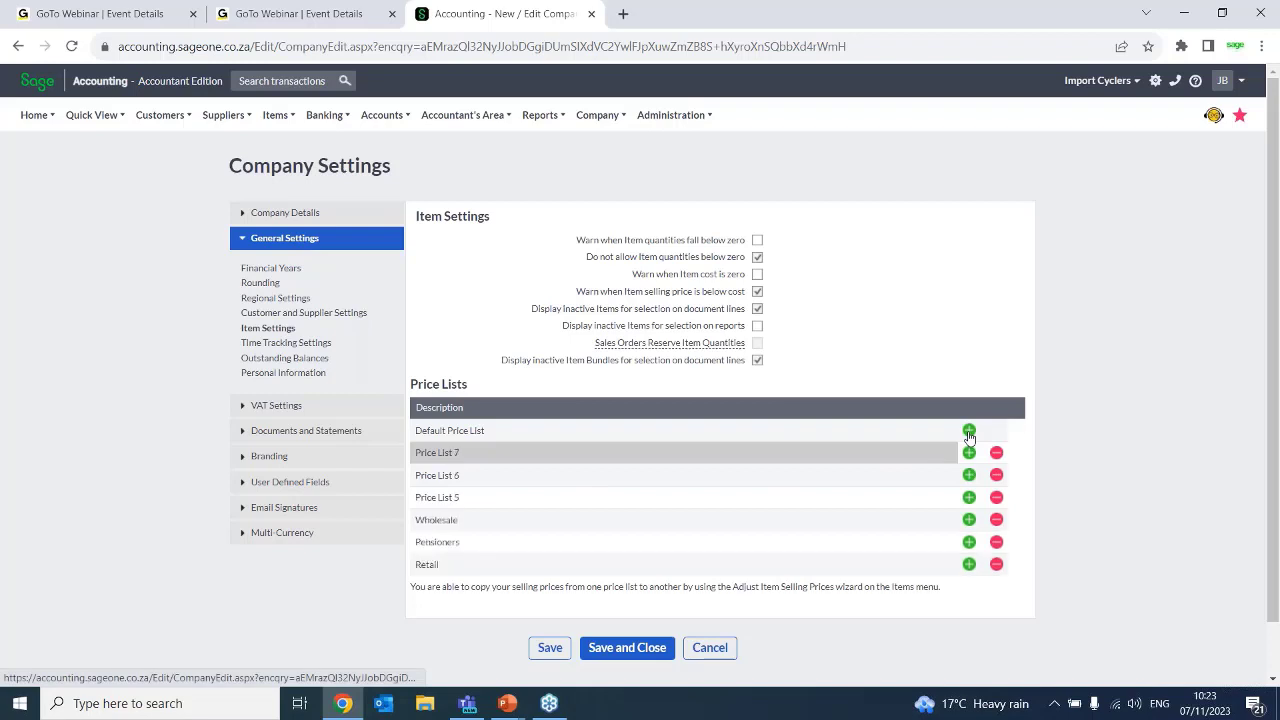
left_click(969, 432)
left_click(969, 432)
left_click(969, 432)
left_click(969, 432)
left_click(969, 432)
left_click(969, 432)
left_click(969, 432)
left_click(969, 432)
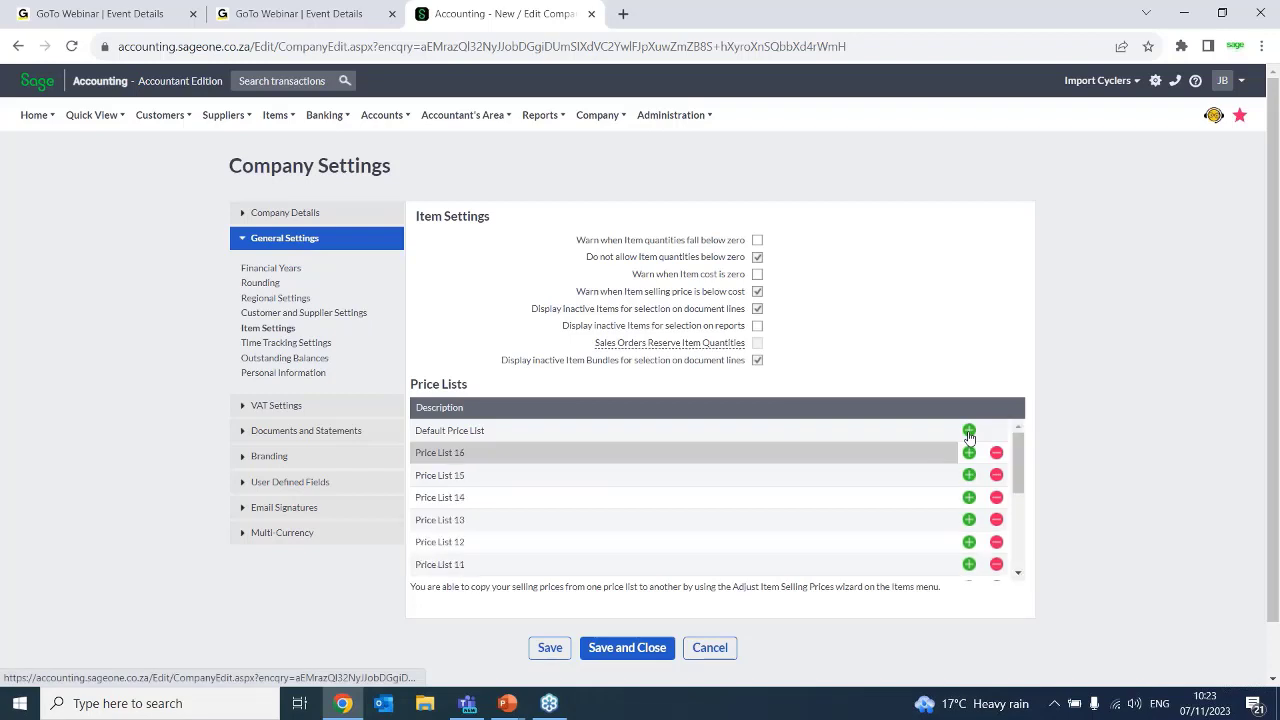
left_click(969, 432)
left_click(969, 432)
left_click(969, 432)
left_click(969, 432)
left_click(969, 432)
left_click(969, 432)
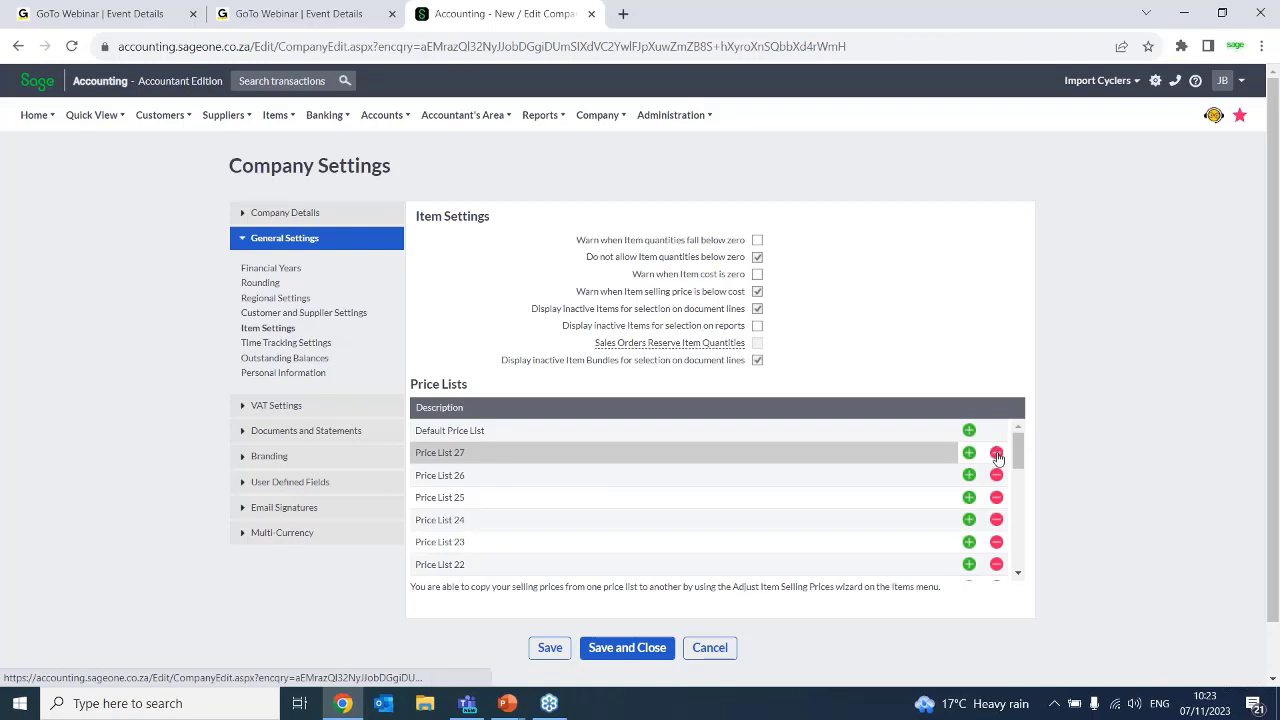
Delete all the newly added numbered price lists, keeping Default Price List, Wholesale, Pensioners and Retail
left_click(996, 455)
left_click(996, 455)
left_click(996, 455)
left_click(996, 455)
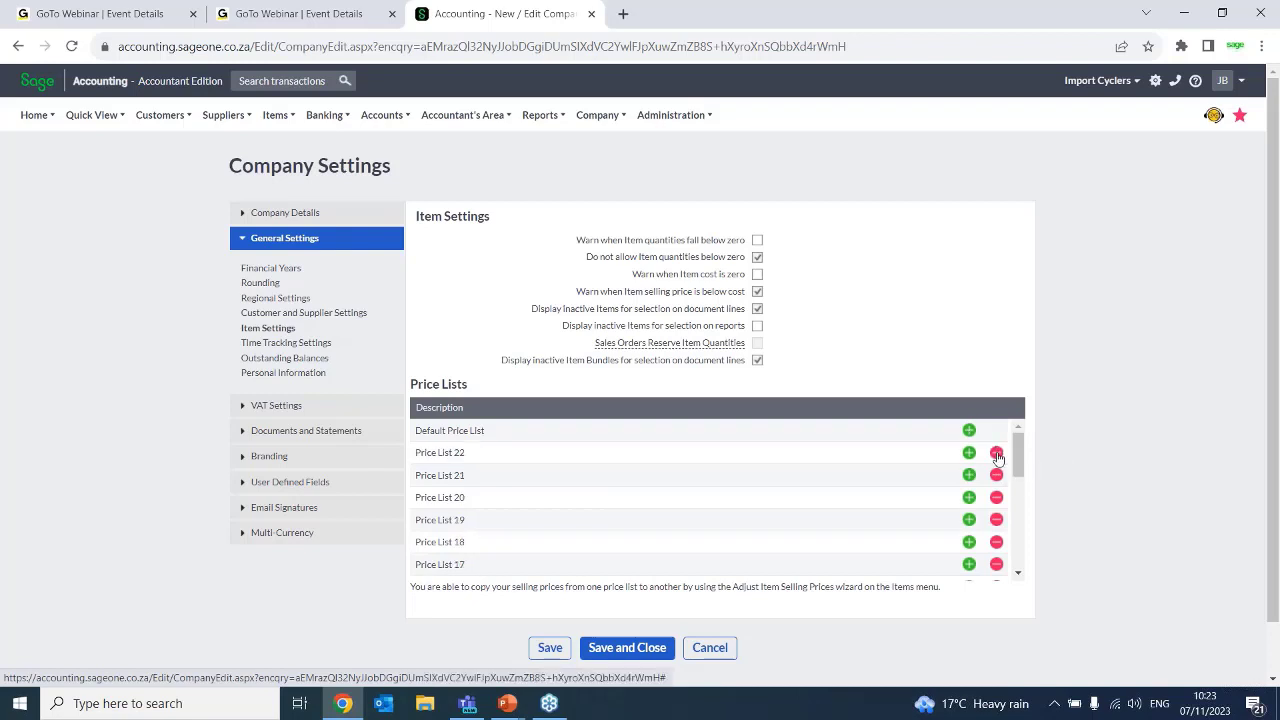
left_click(996, 455)
left_click(996, 455)
left_click(996, 455)
left_click(996, 455)
left_click(996, 455)
left_click(996, 455)
left_click(996, 455)
left_click(996, 455)
left_click(996, 455)
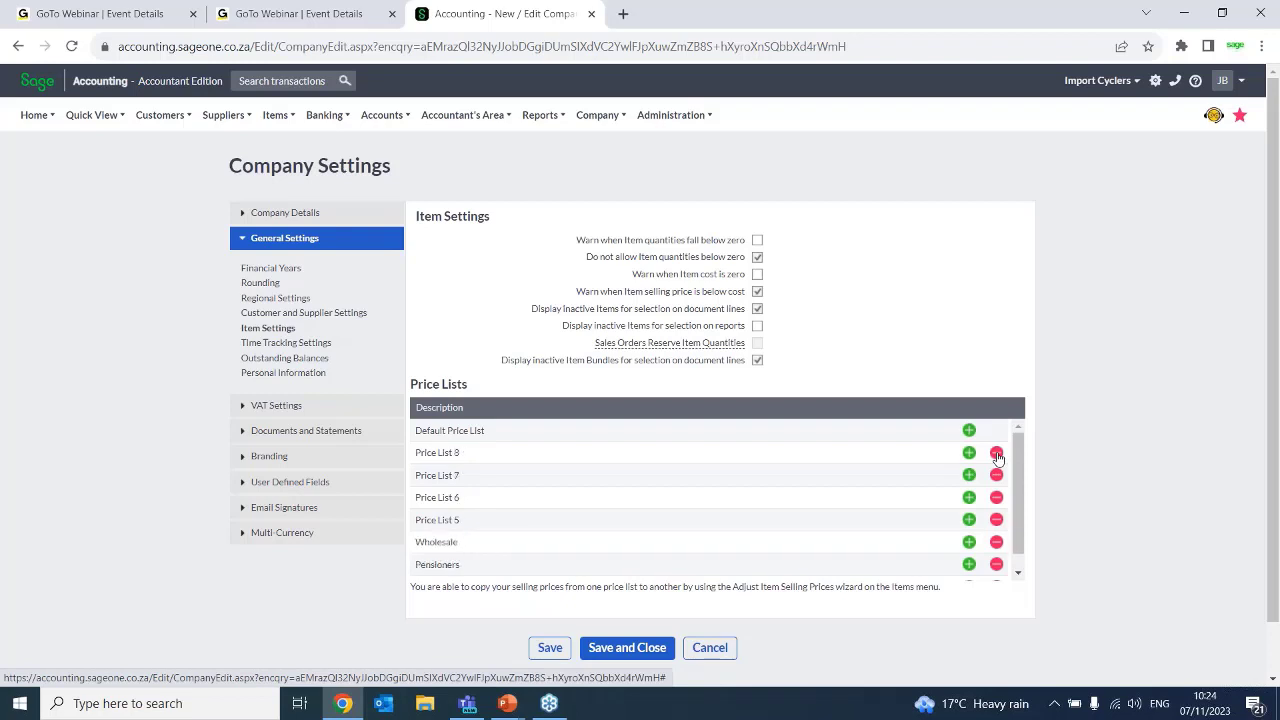
left_click(996, 455)
left_click(996, 455)
left_click(996, 455)
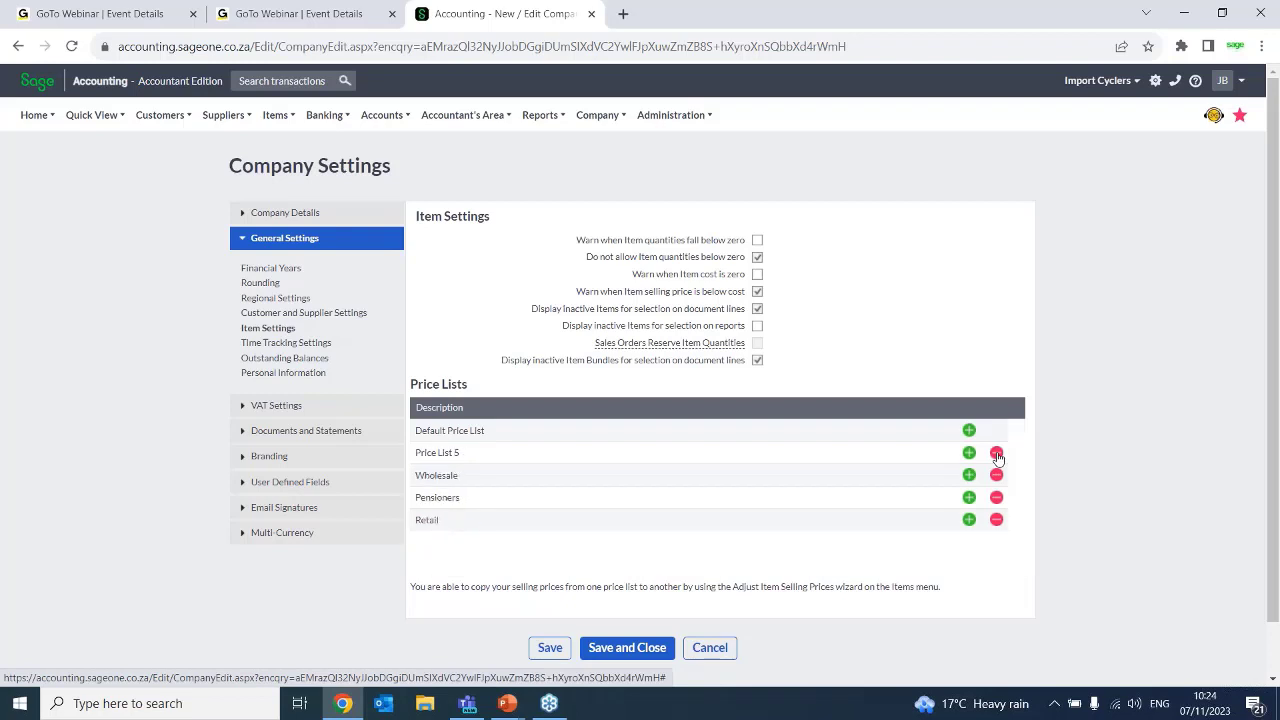
left_click(996, 455)
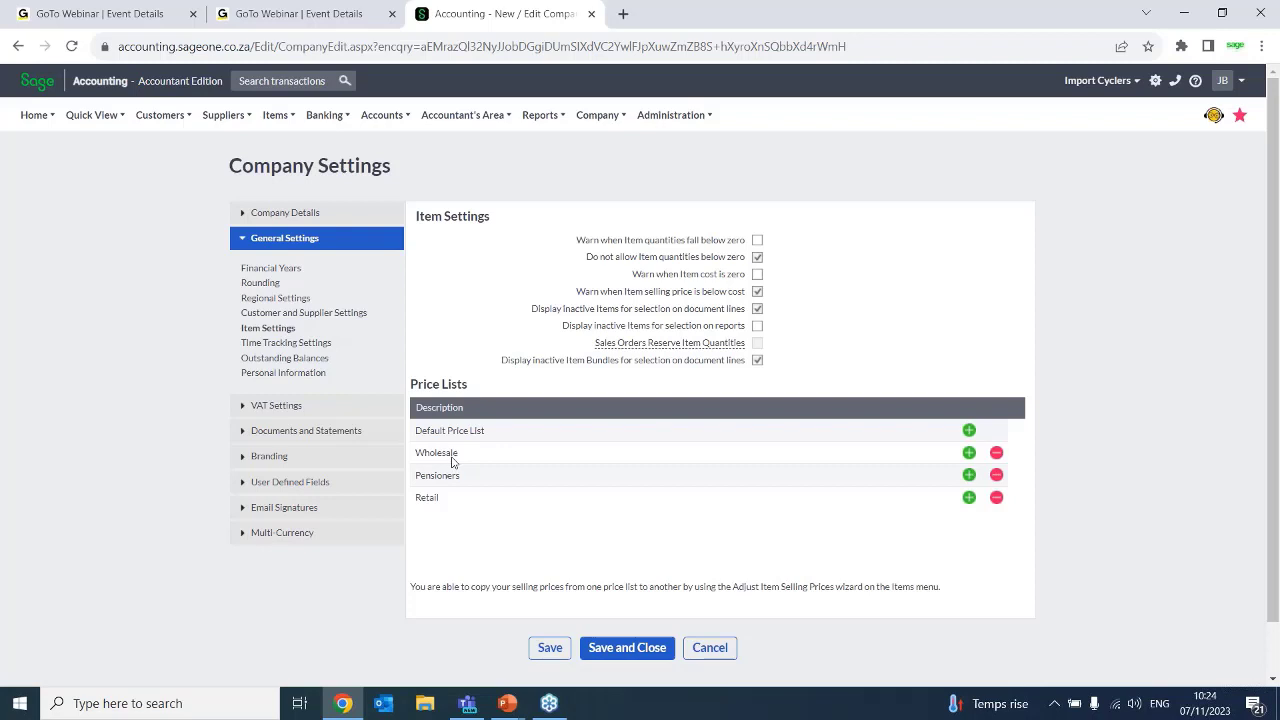
Open the List of Items to view the items and their prices
mouse_move(268, 107)
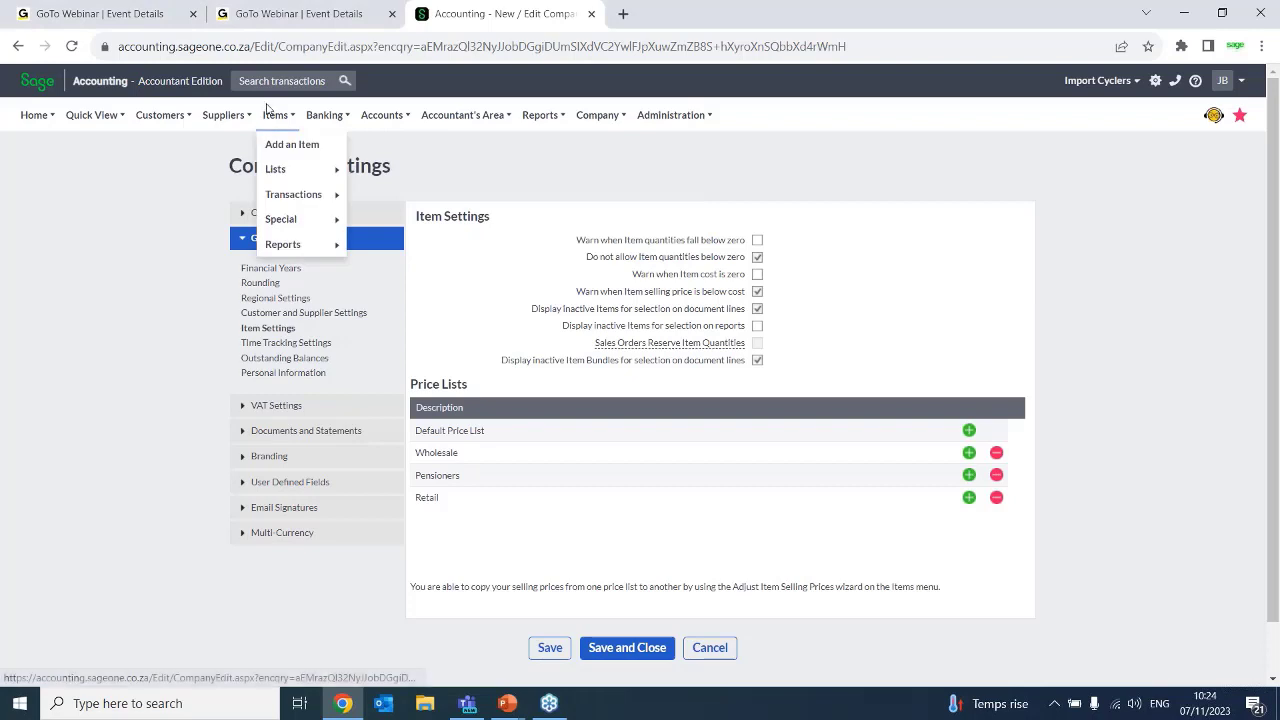
mouse_move(288, 196)
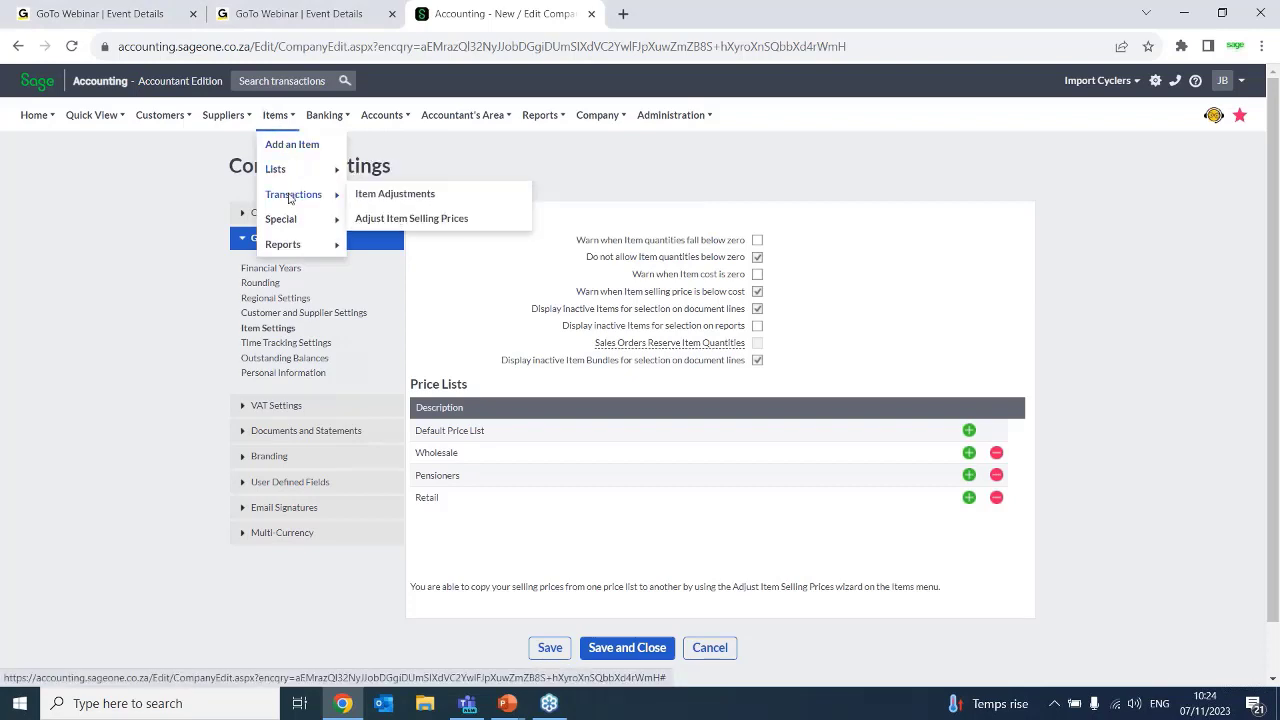
mouse_move(284, 172)
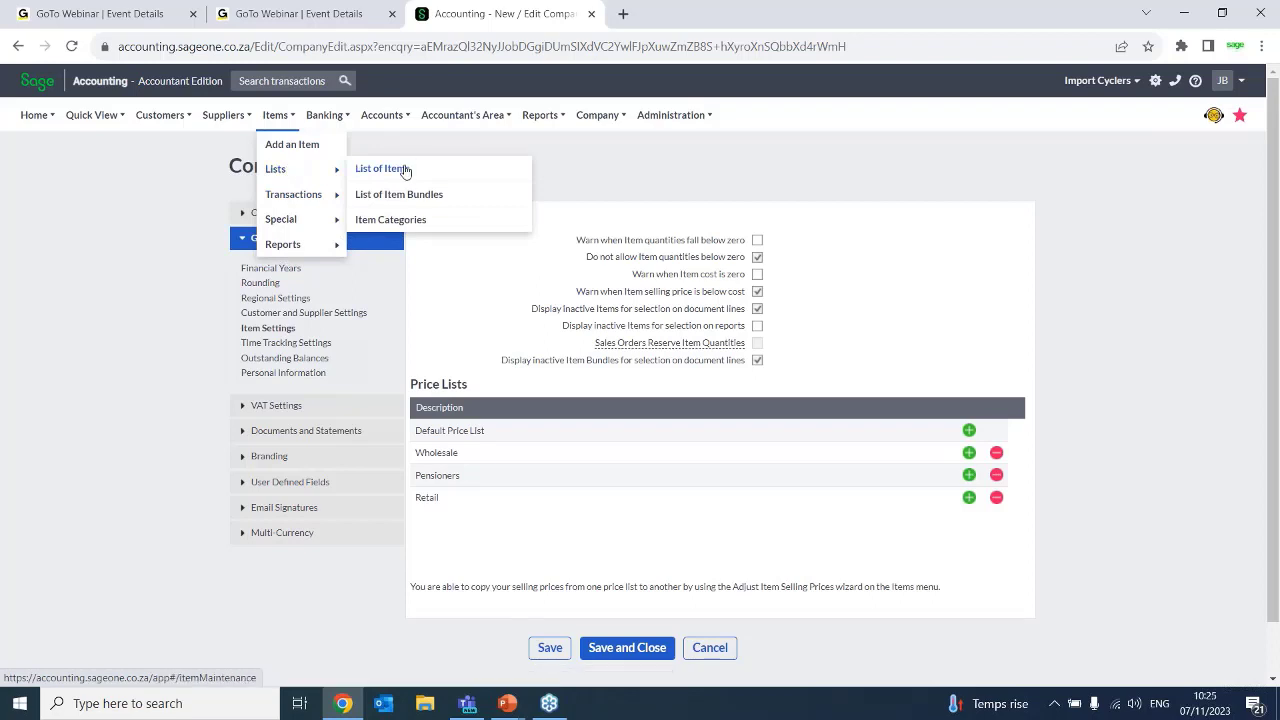
left_click(405, 170)
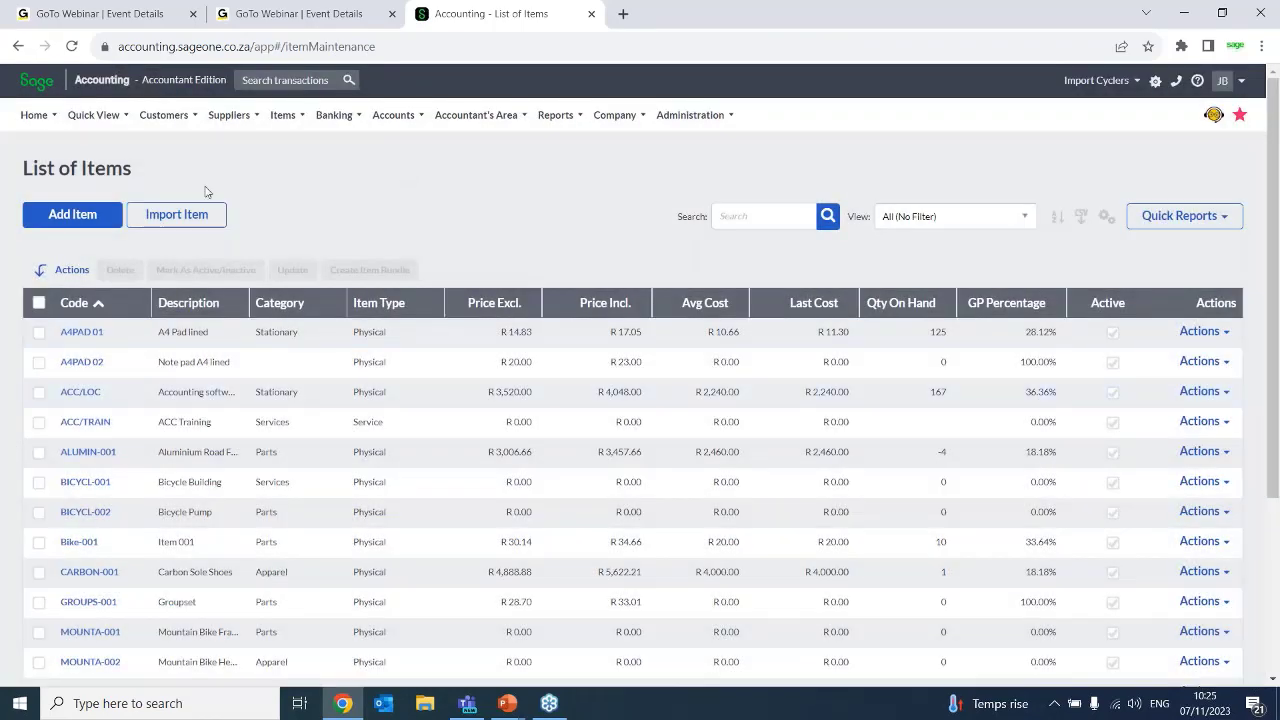
Open the Alpha Cycling Supplies record from the List of Customers to view its default price list setting
left_click(165, 116)
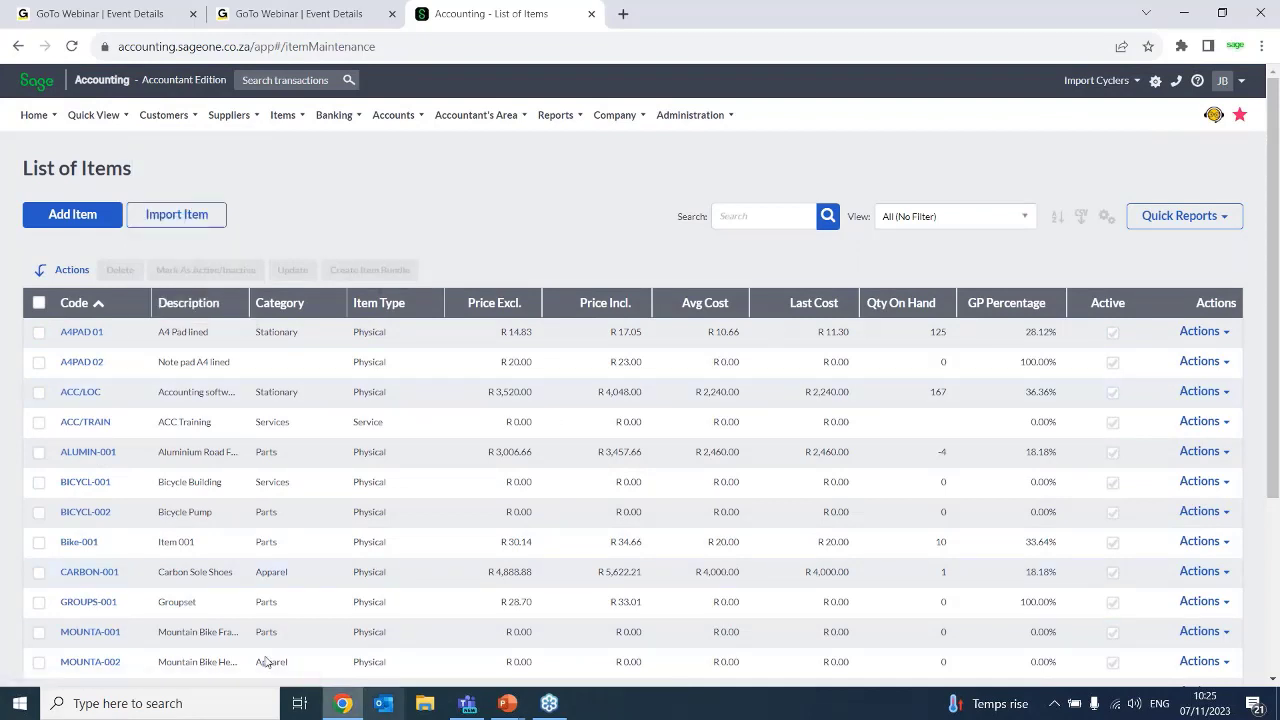
mouse_move(170, 116)
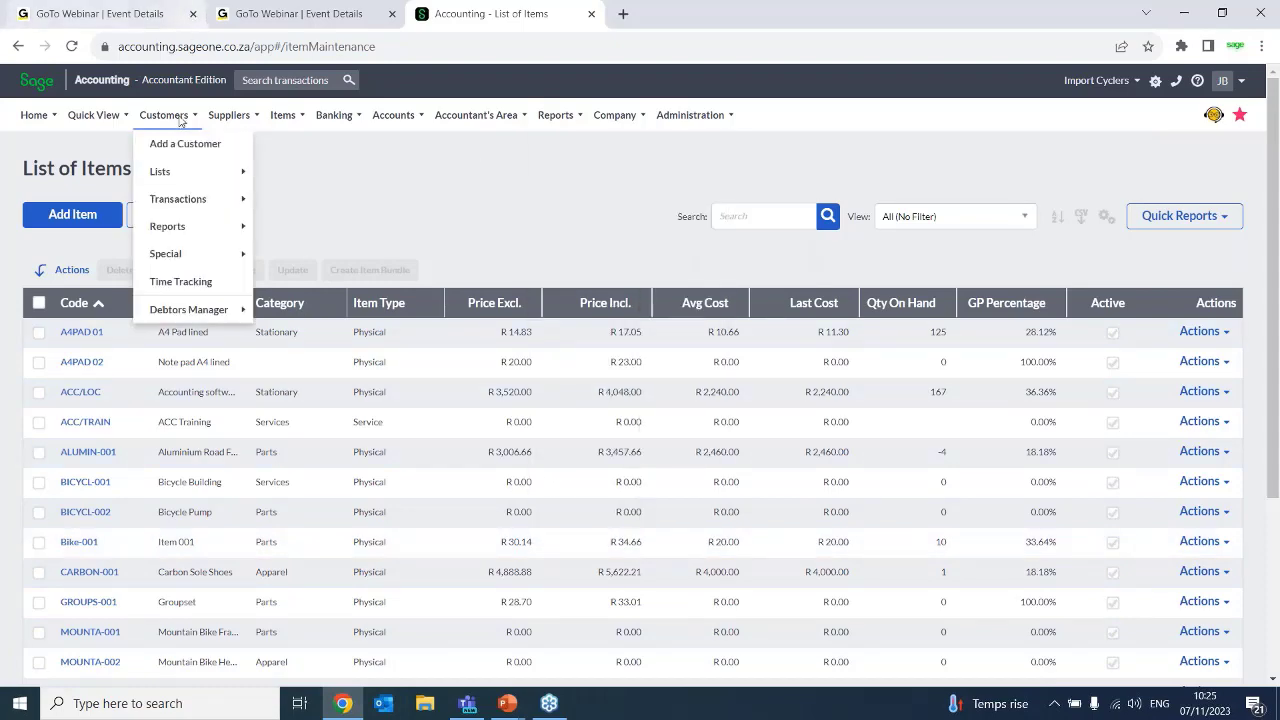
mouse_move(185, 183)
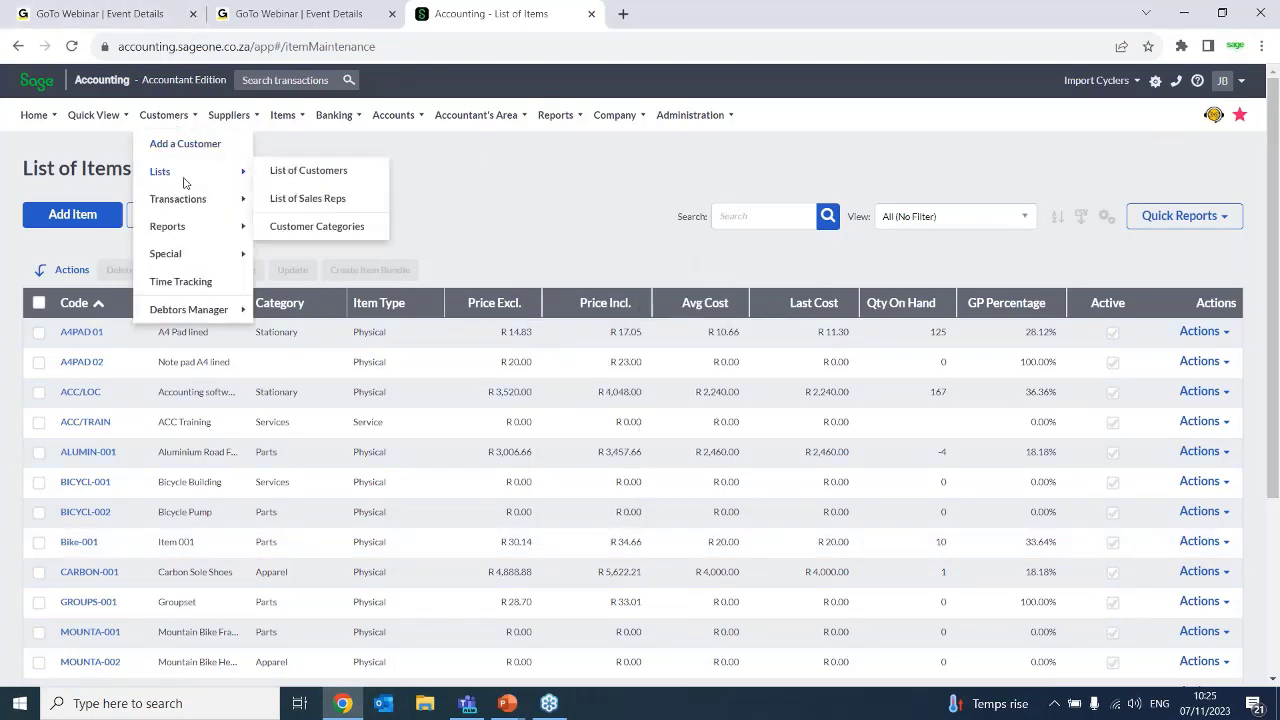
left_click(316, 172)
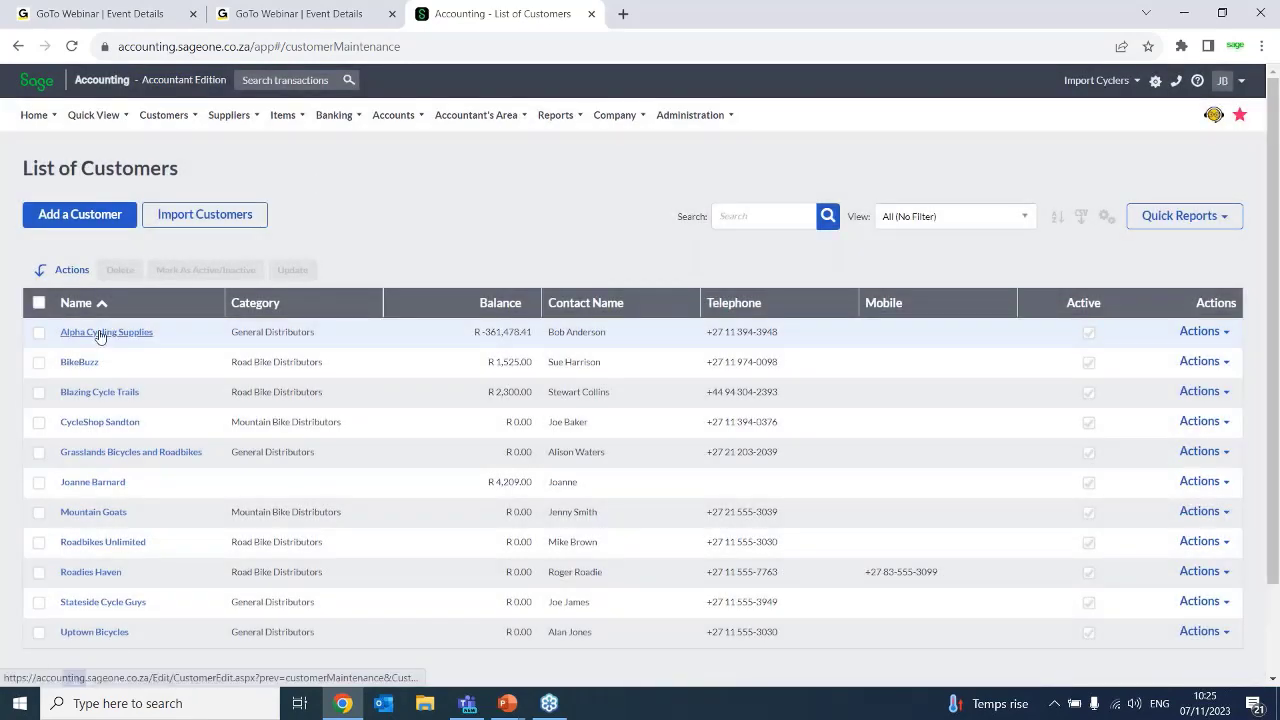
left_click(100, 333)
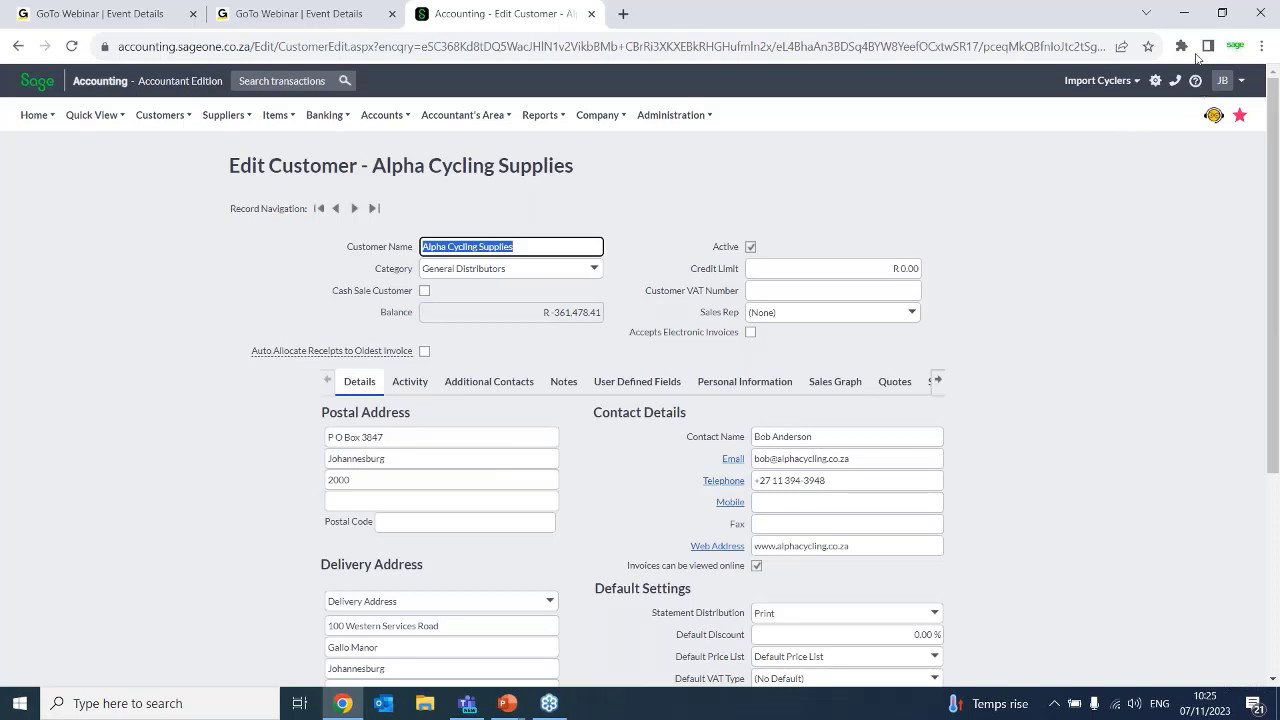
left_click(1217, 28)
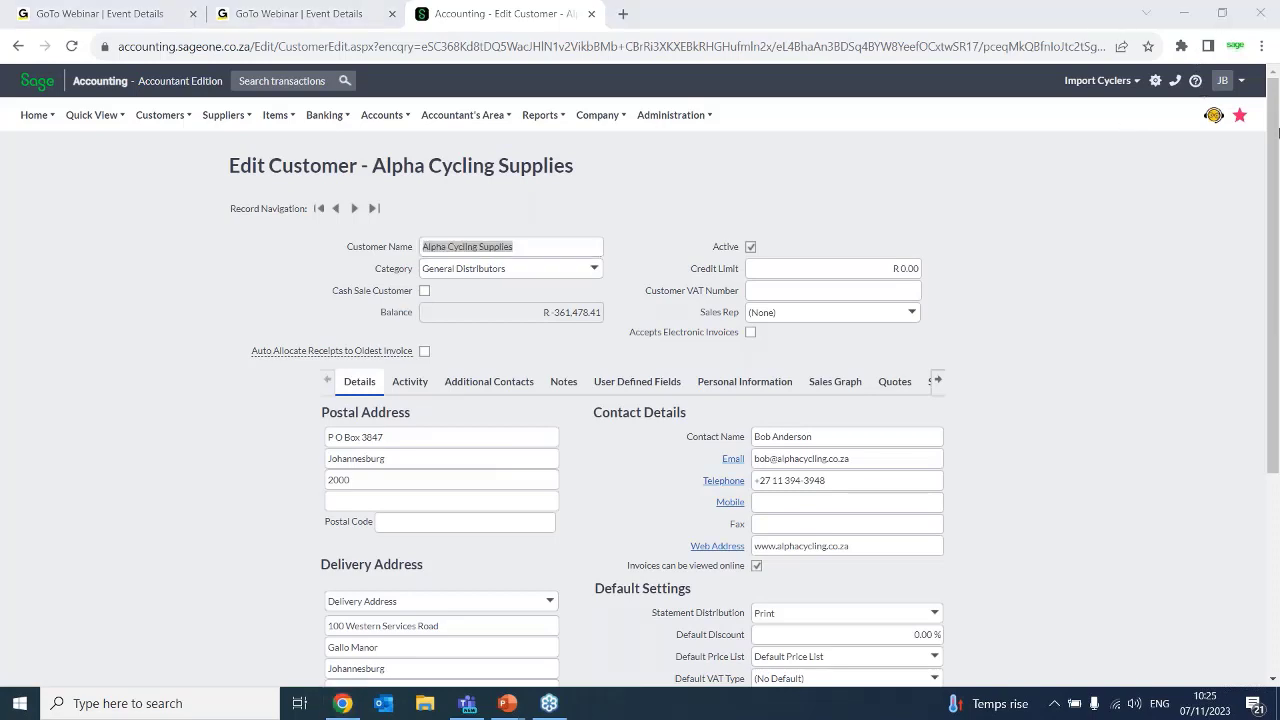
Set the default price list of Alpha Cycling Supplies to Wholesale in its customer record
left_click_drag(1277, 133, 1270, 291)
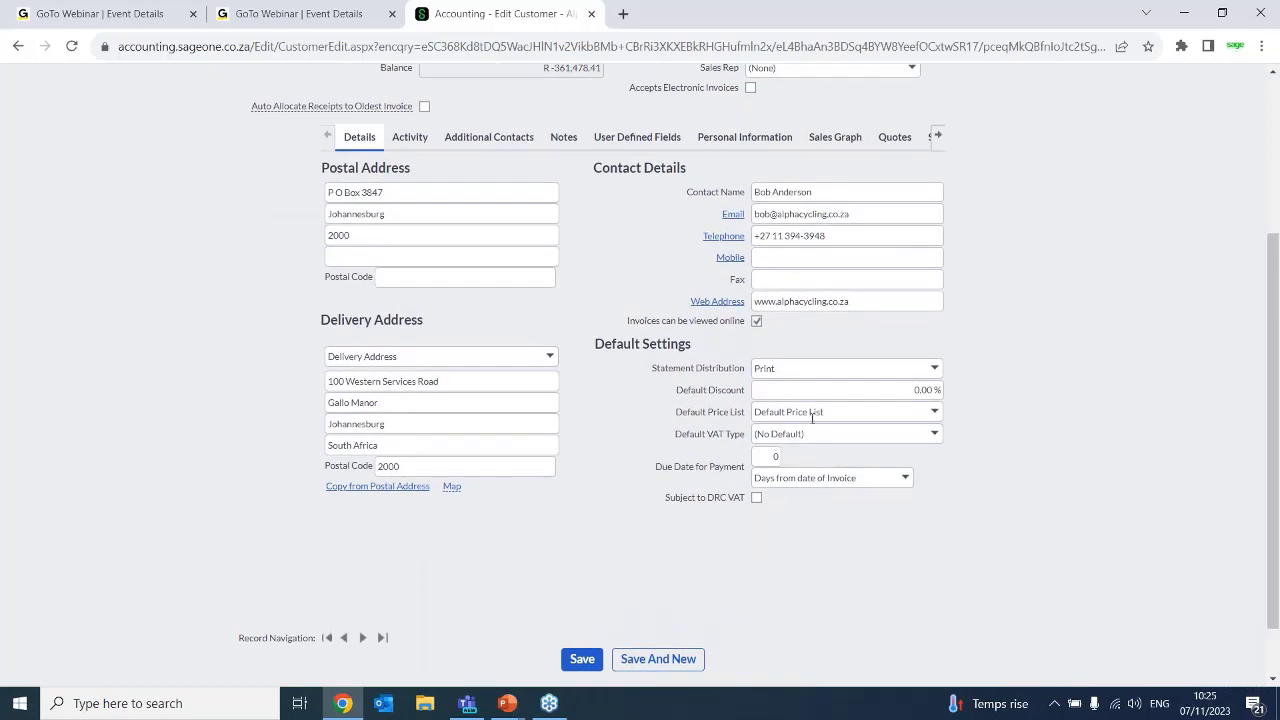
left_click(1043, 25)
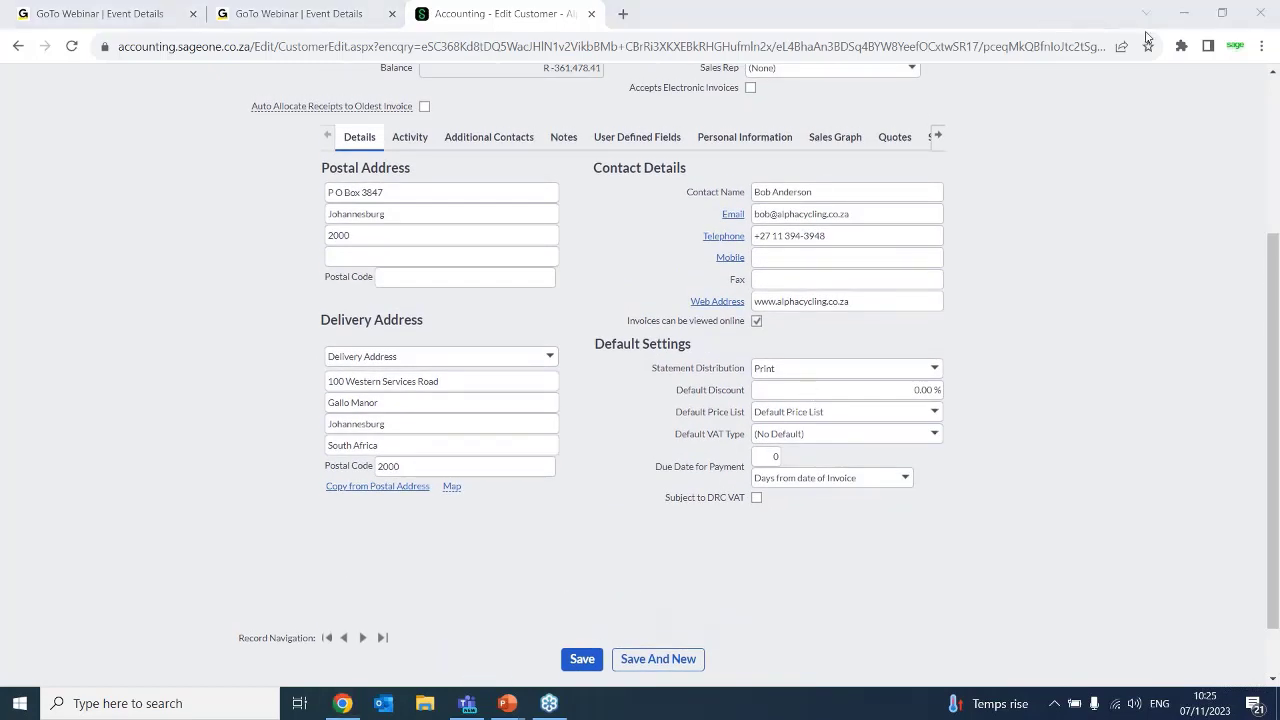
left_click(934, 412)
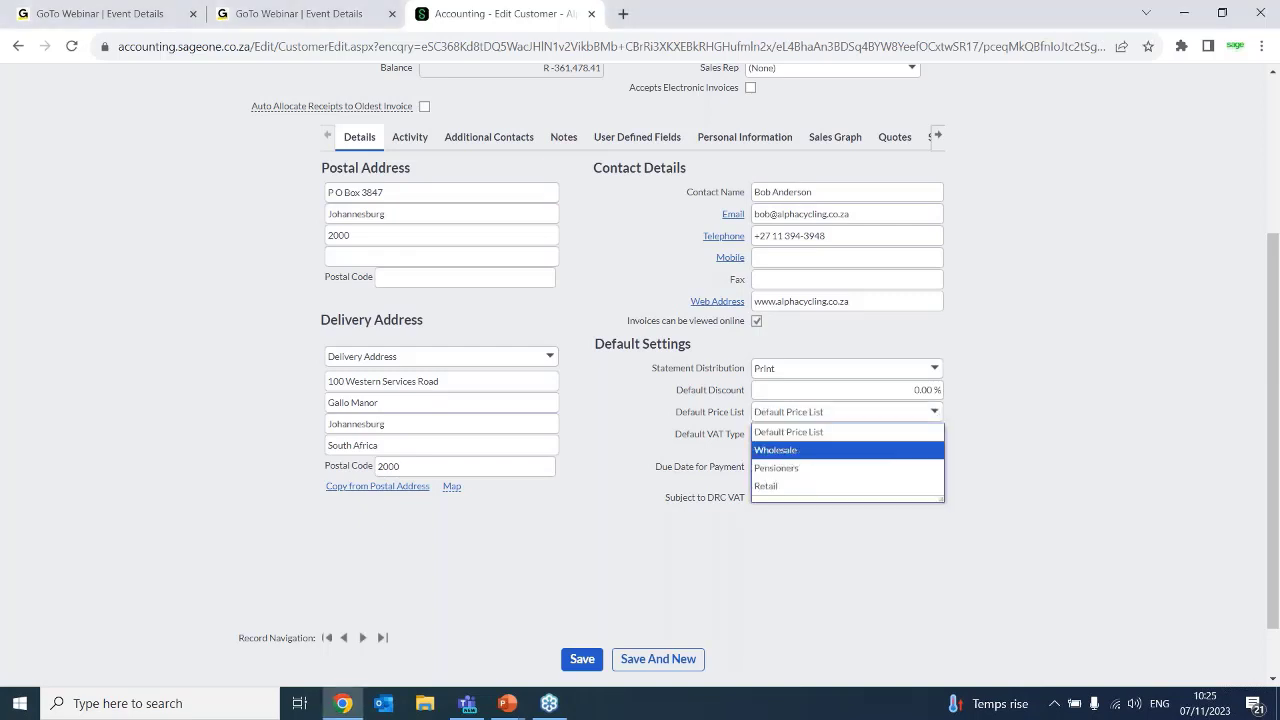
left_click(795, 451)
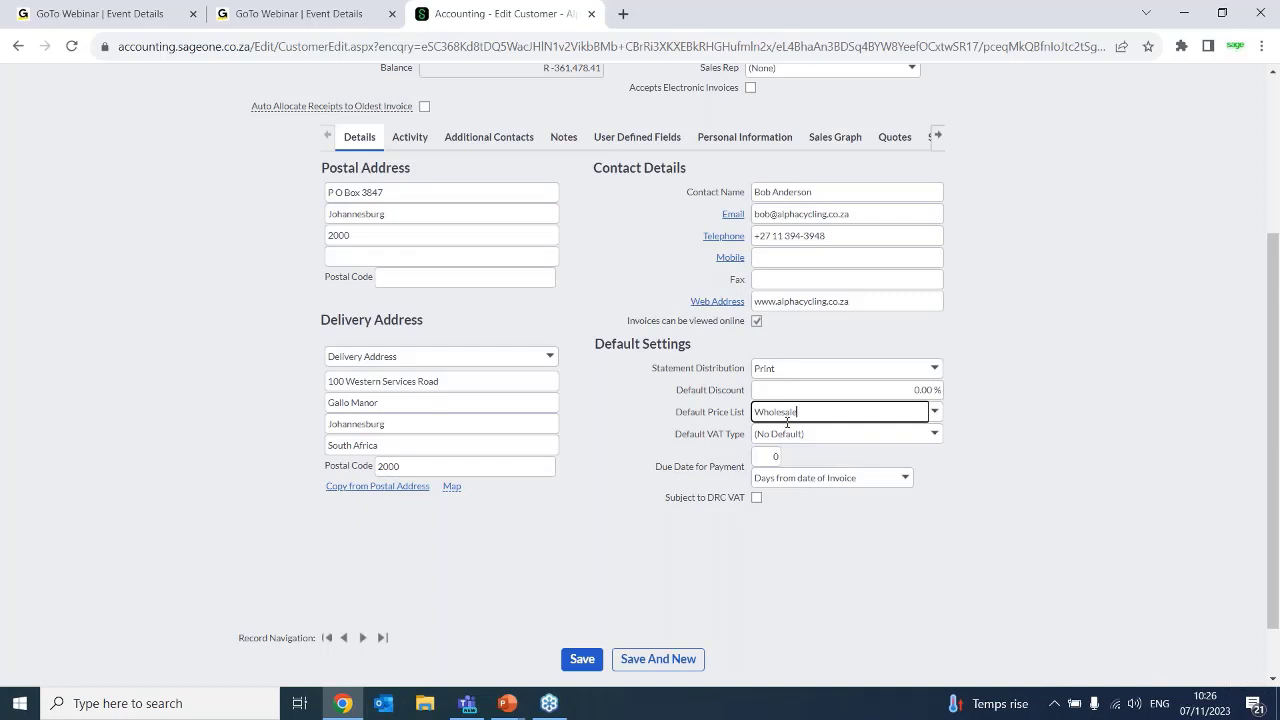
left_click_drag(803, 411, 729, 410)
Open the Customer Tax Invoices list and start a new tax invoice
scroll(1273, 179, "up", 3)
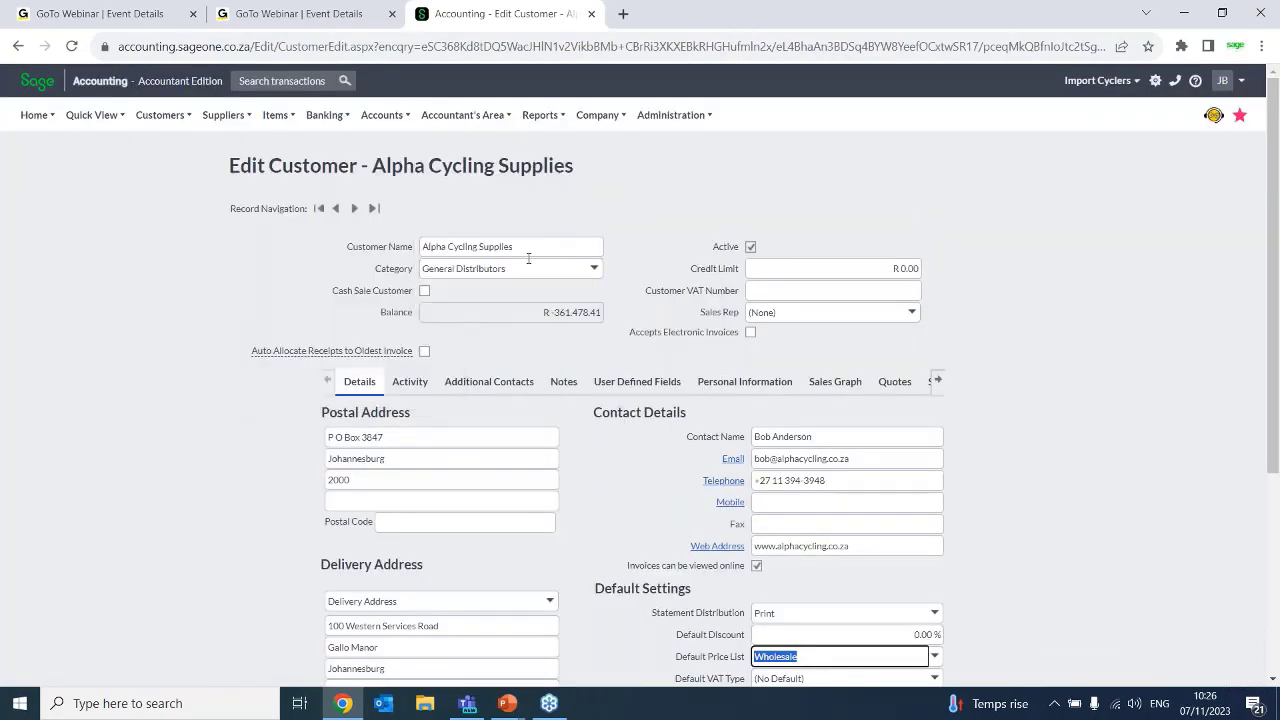
mouse_move(158, 119)
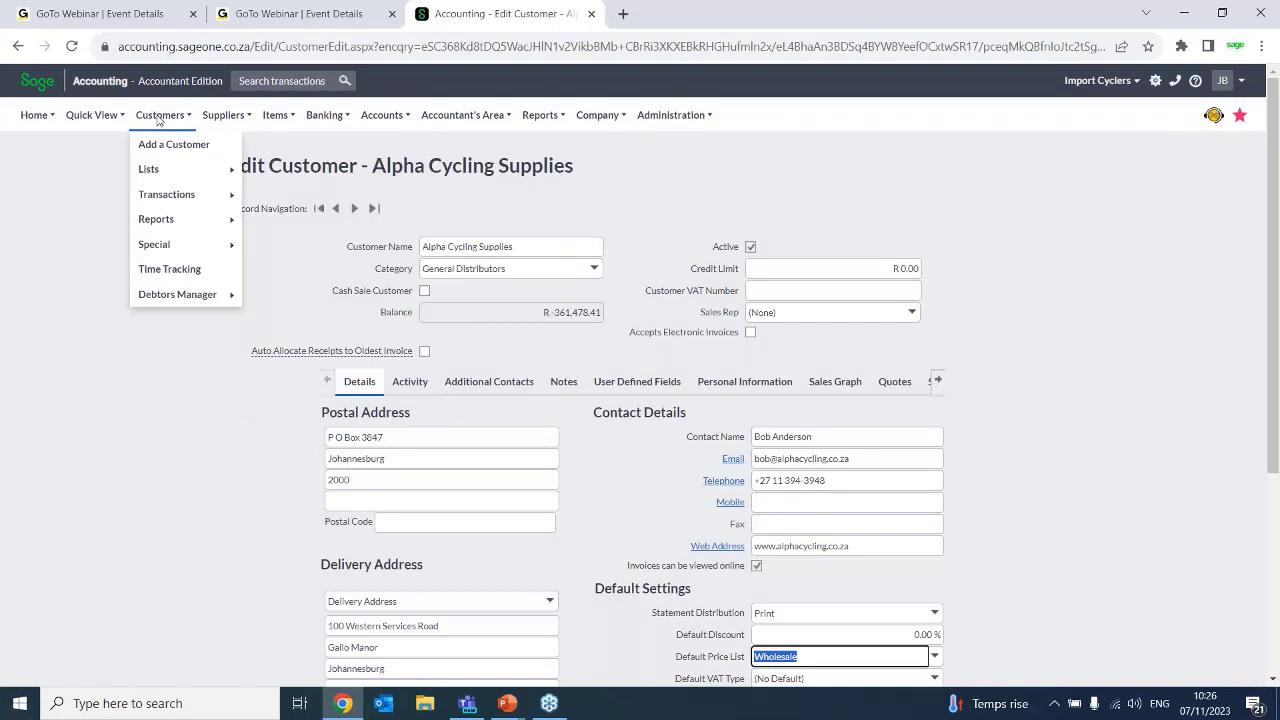
mouse_move(162, 194)
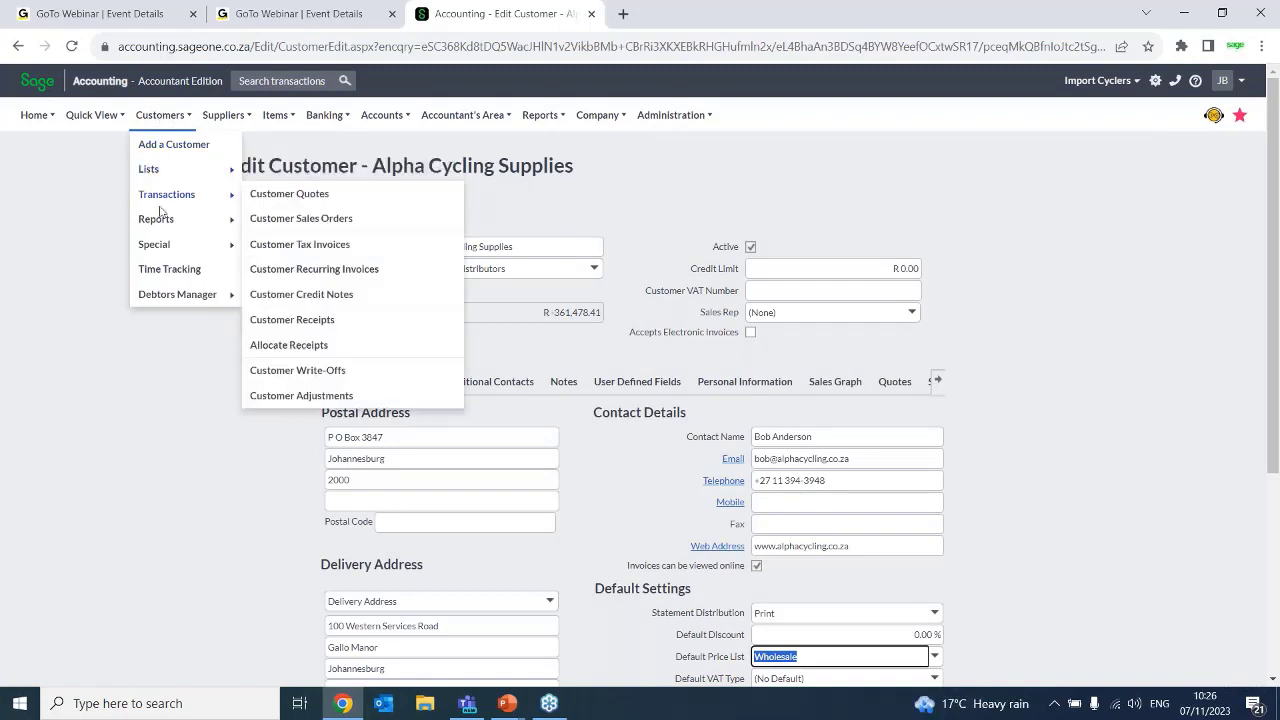
mouse_move(188, 218)
left_click(324, 243)
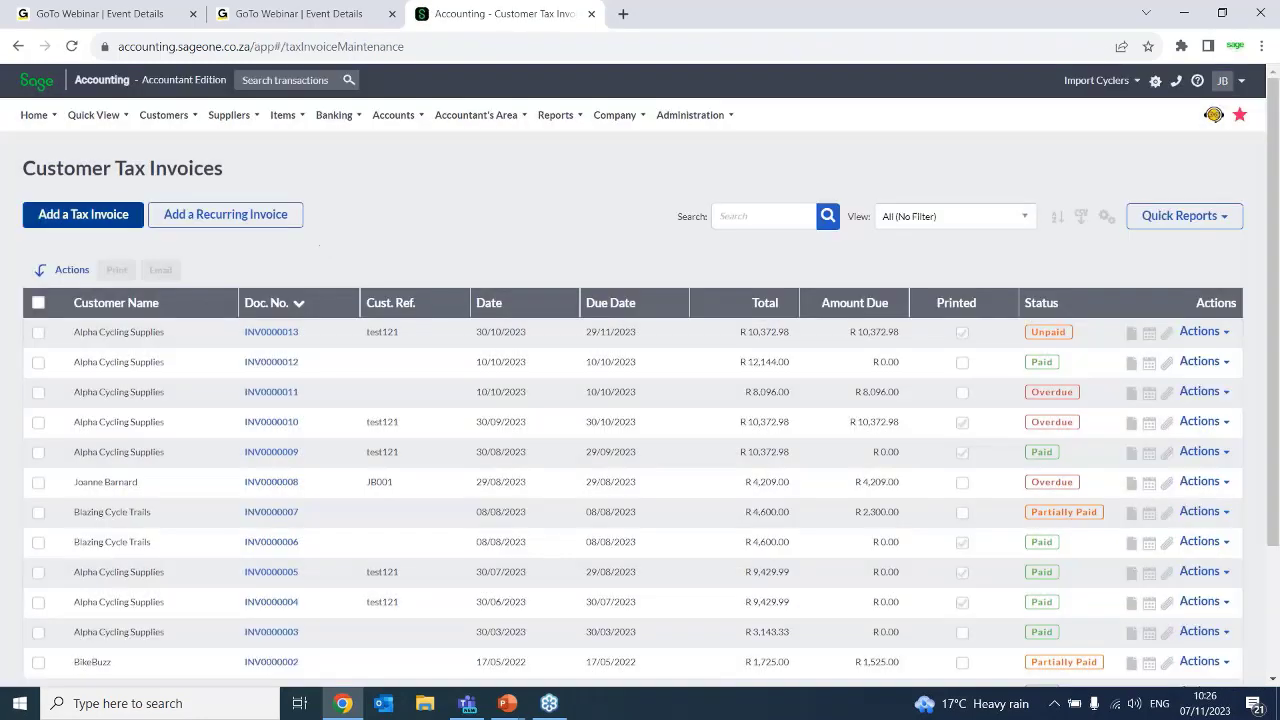
left_click(66, 217)
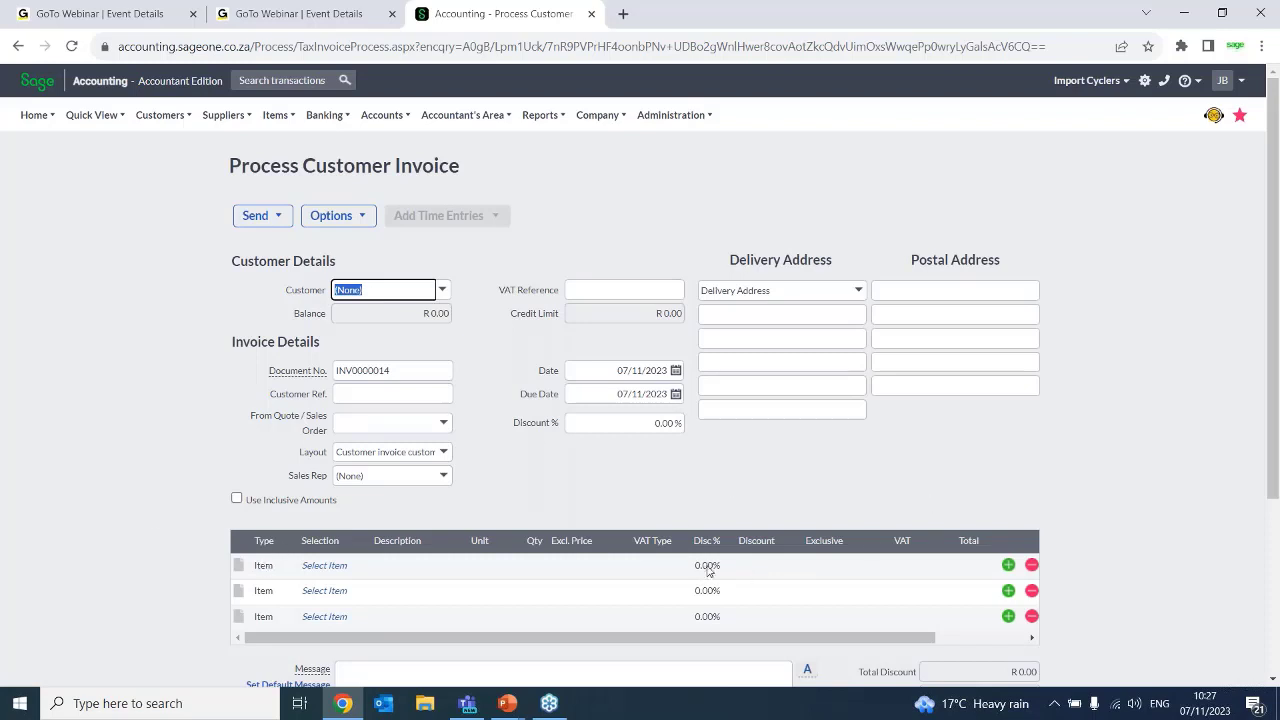
Set the overall discount percentage of the new invoice to 5%
left_click(672, 423)
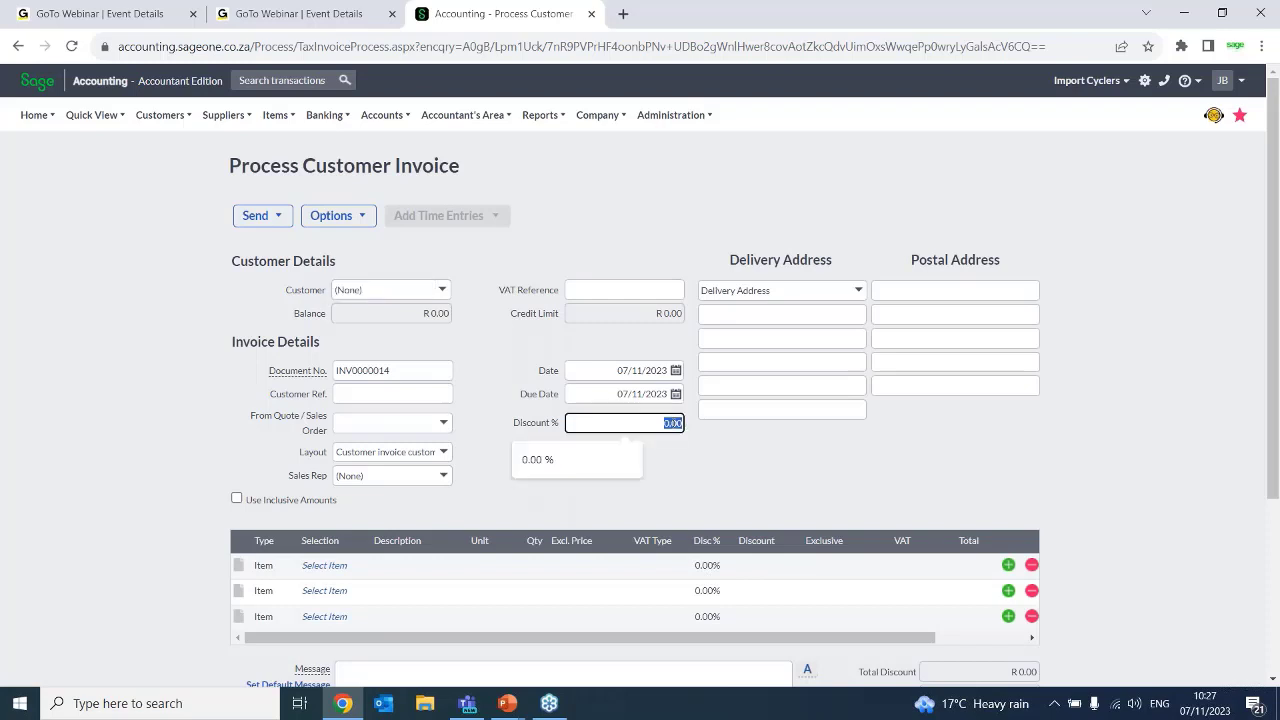
key("BackSpace")
type("5")
key("Tab")
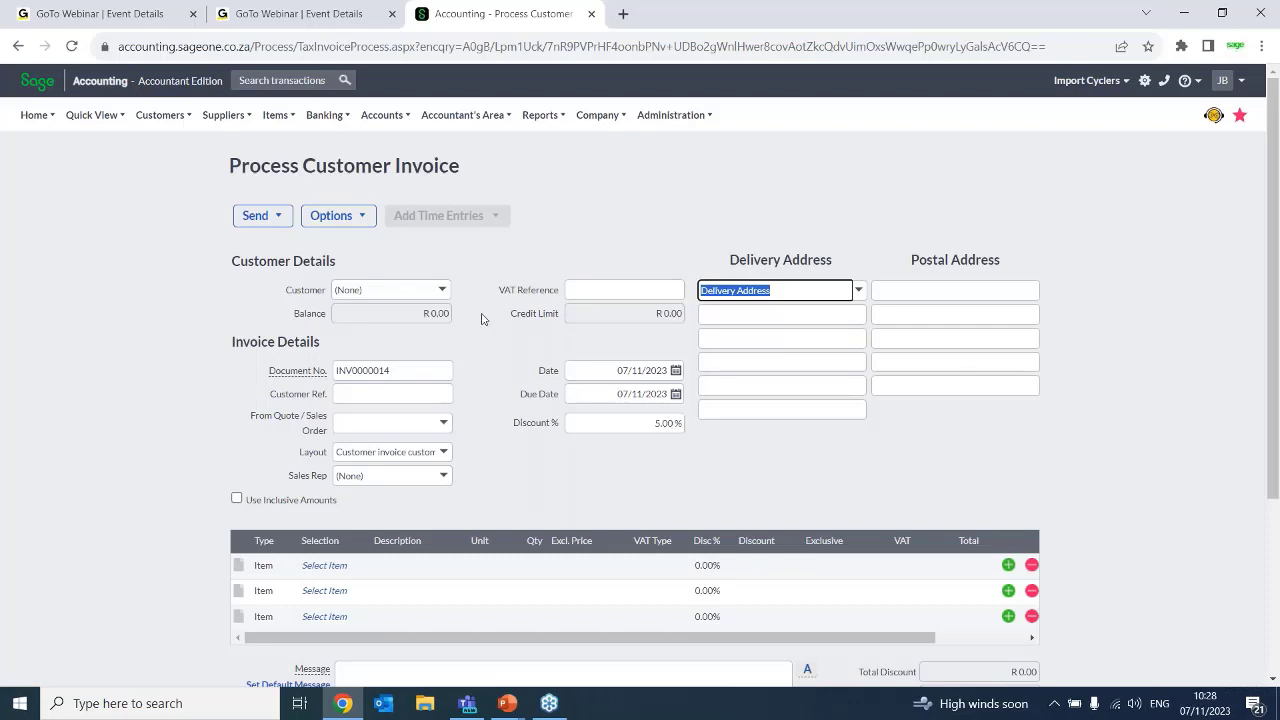
Choose Alpha Cycling Supplies as the invoice customer and agree to invoice outstanding sales orders, but close the order list without picking one
mouse_move(320, 130)
left_click(441, 290)
left_click(401, 329)
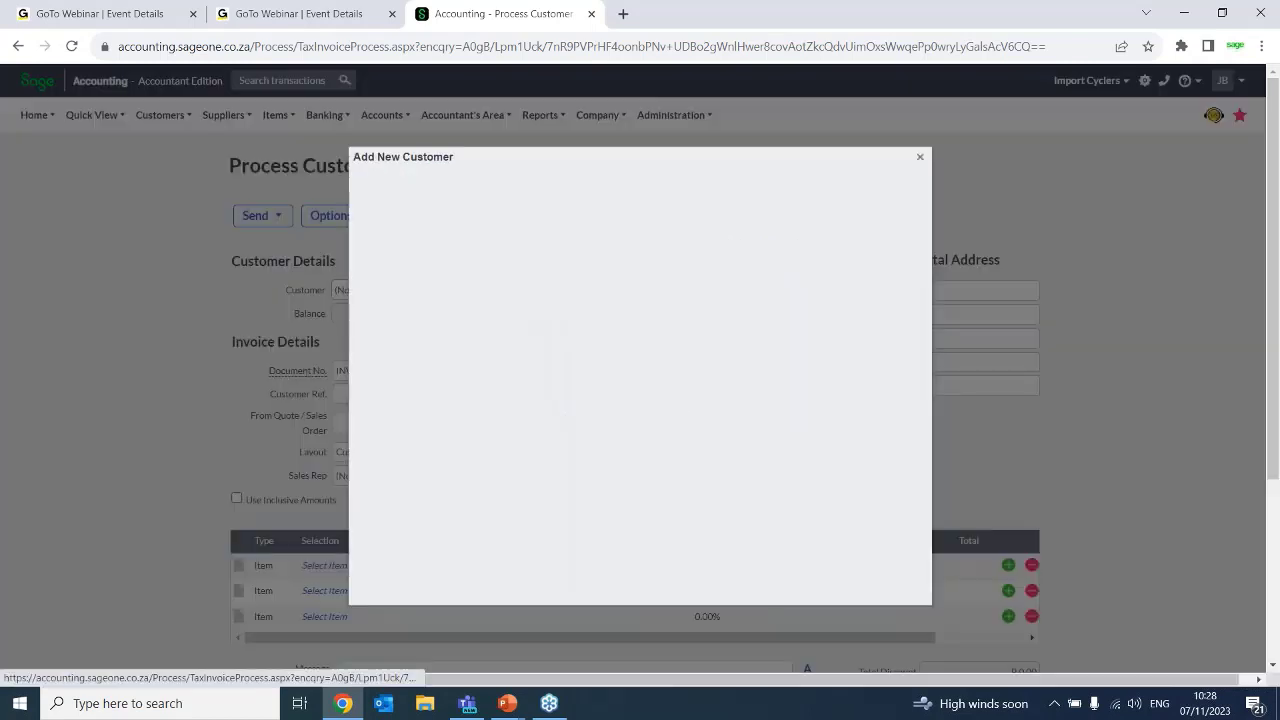
left_click(920, 157)
left_click(441, 290)
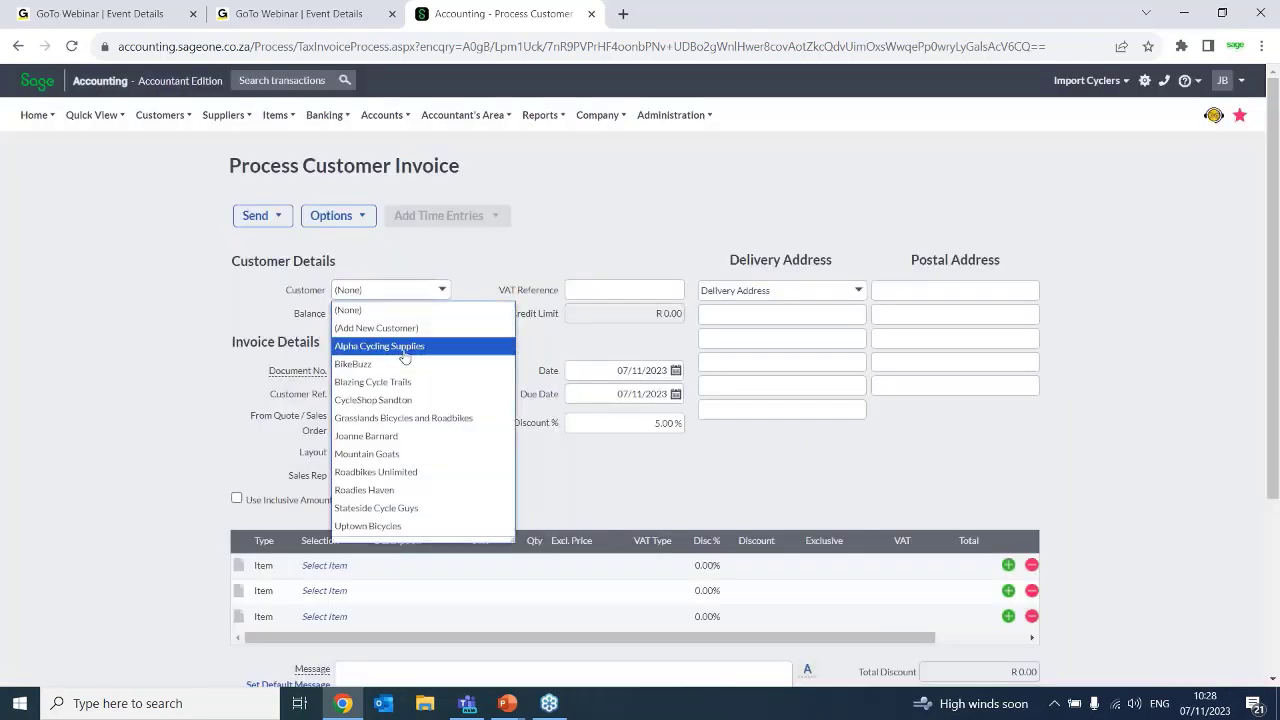
left_click(405, 351)
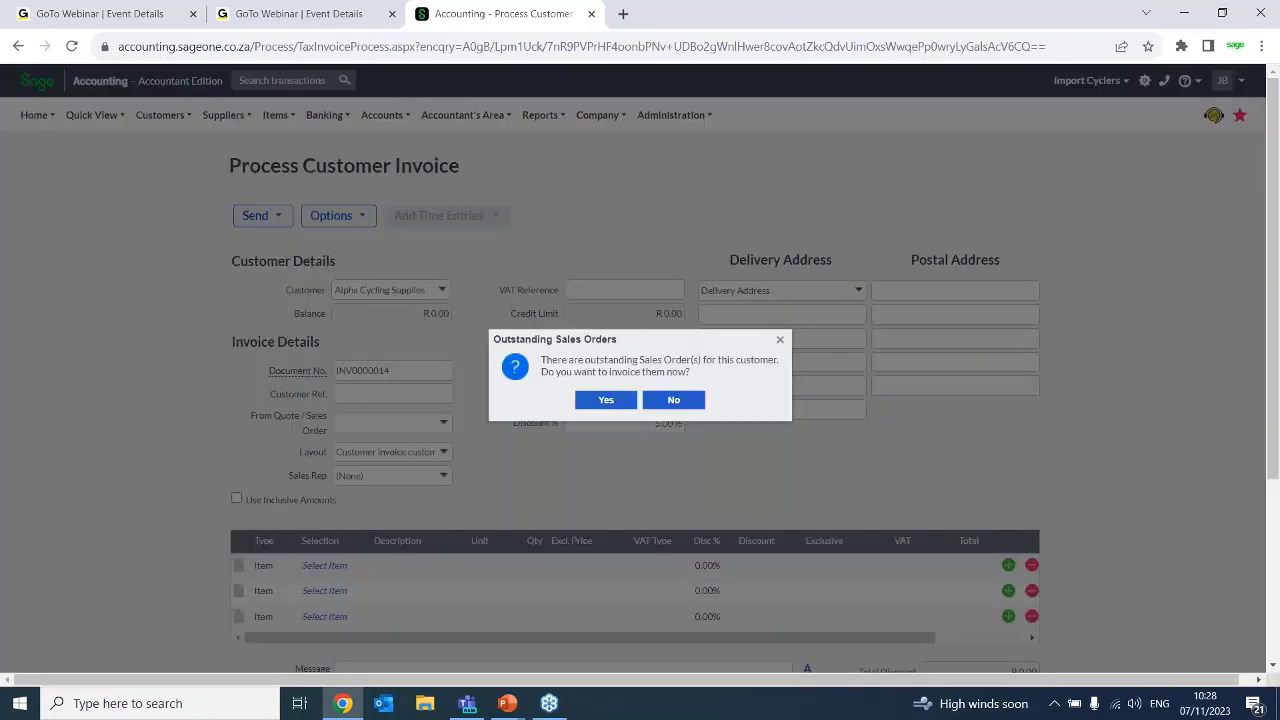
left_click(606, 402)
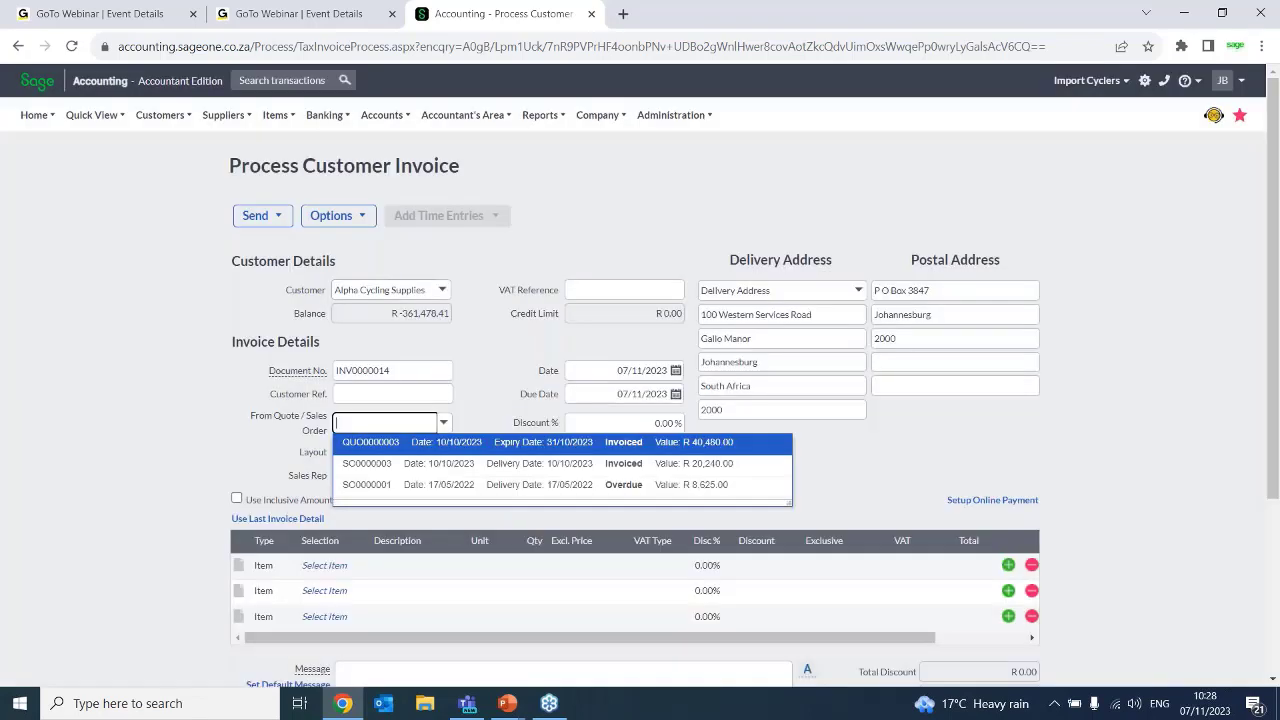
left_click(931, 509)
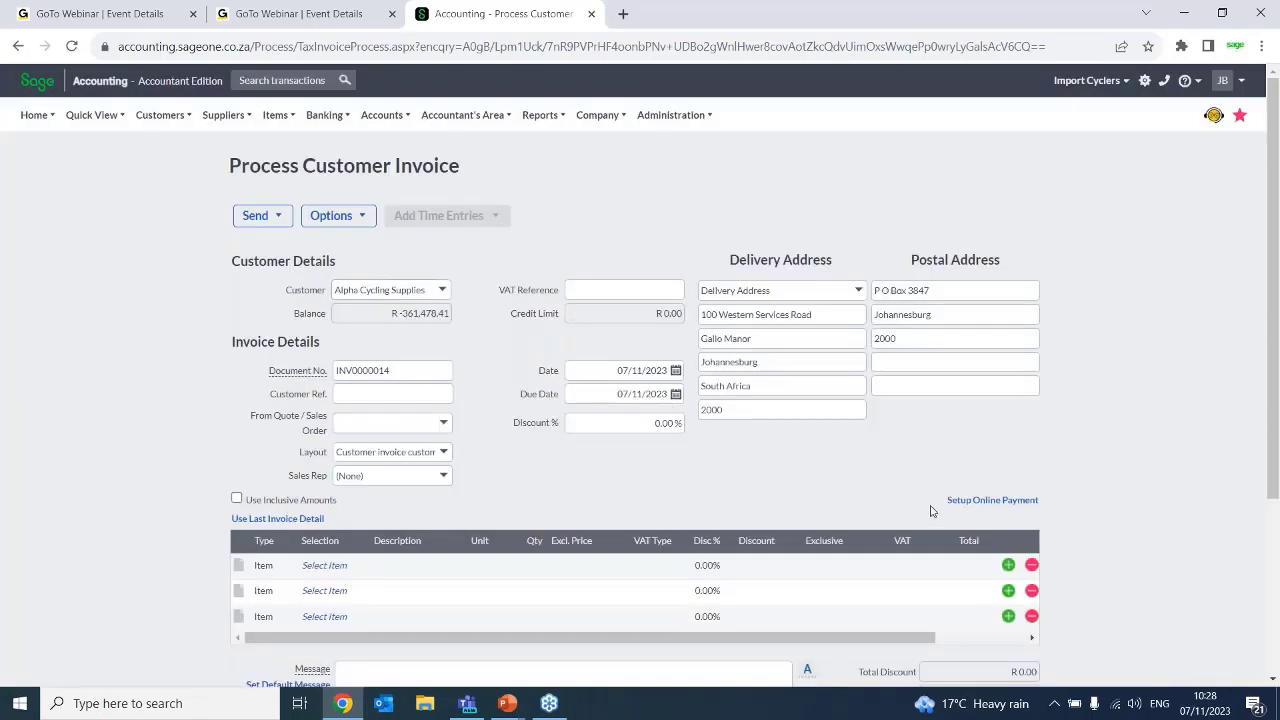
left_click(670, 423)
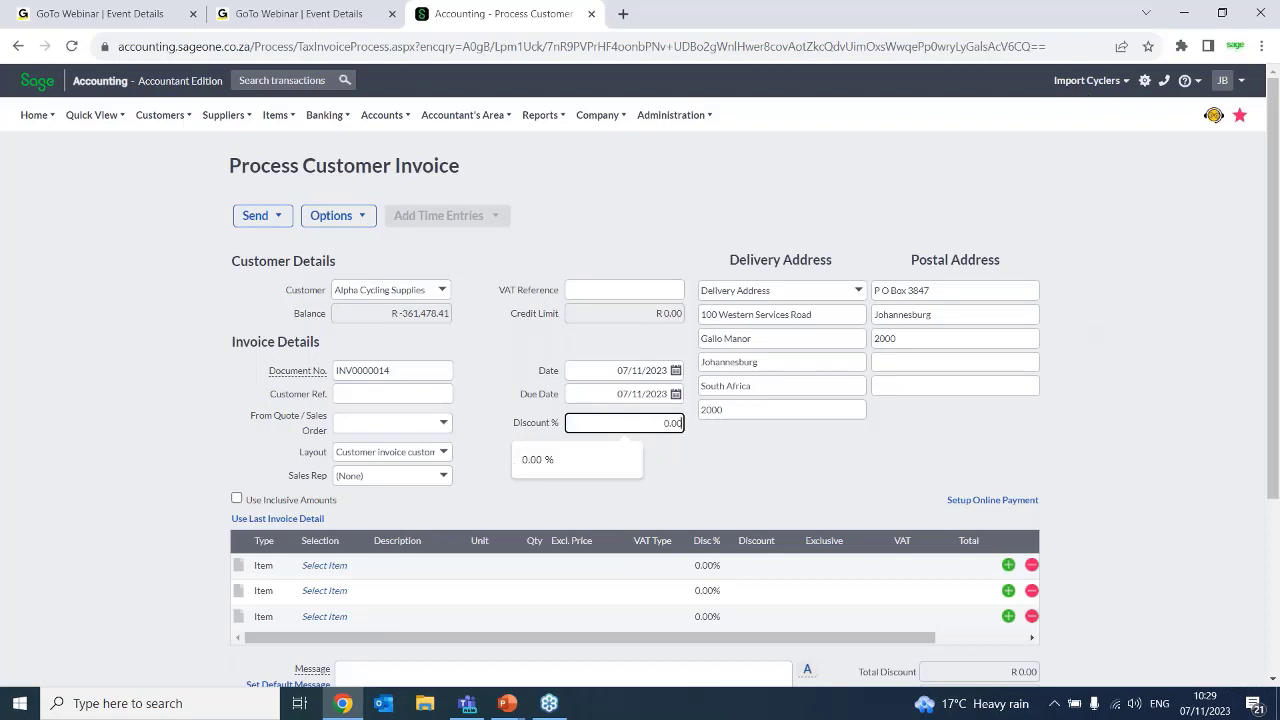
mouse_move(288, 119)
mouse_move(311, 194)
left_click_drag(513, 424, 572, 420)
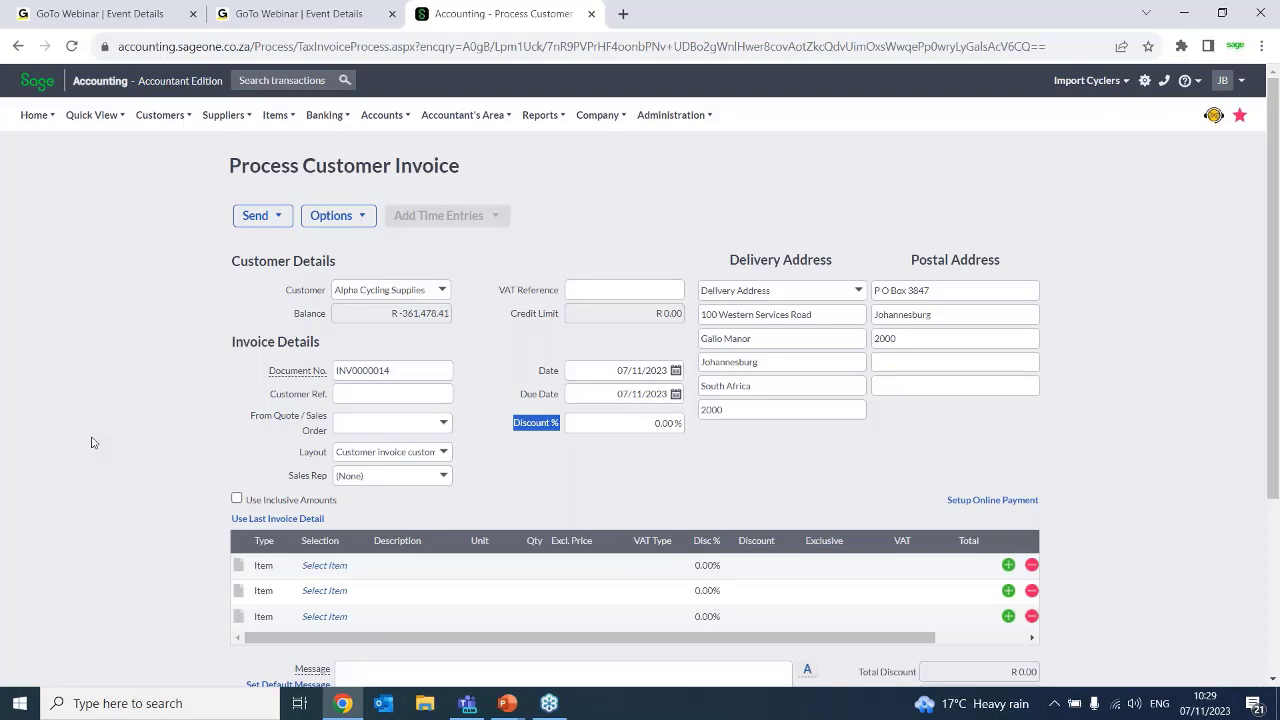
Open the Adjust Item Selling Prices wizard, leaving the customer invoice without saving it
left_click(275, 115)
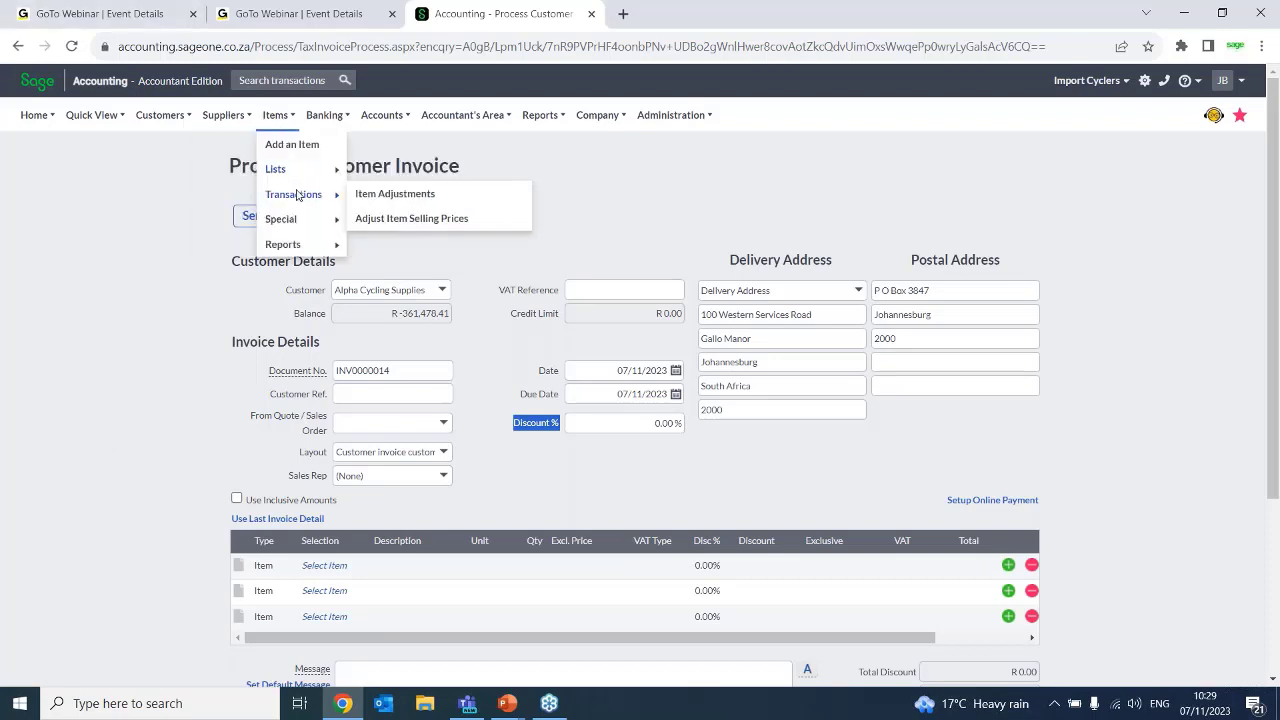
mouse_move(289, 121)
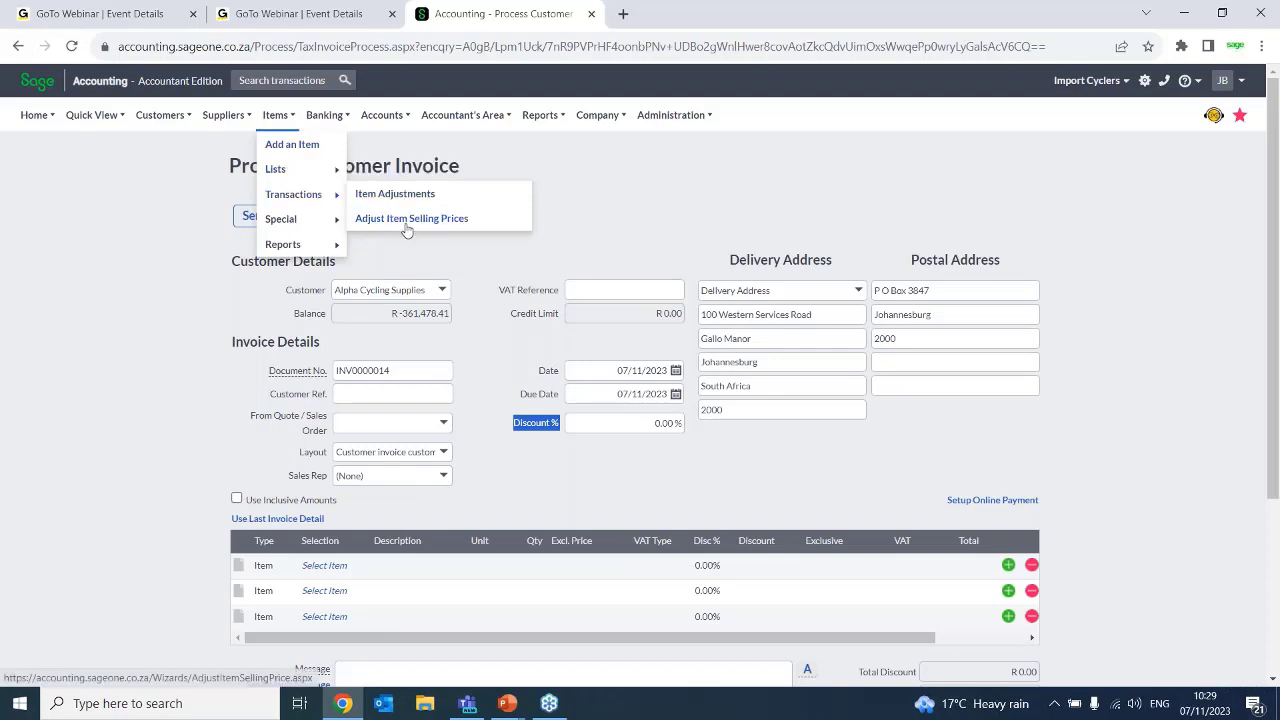
left_click(407, 219)
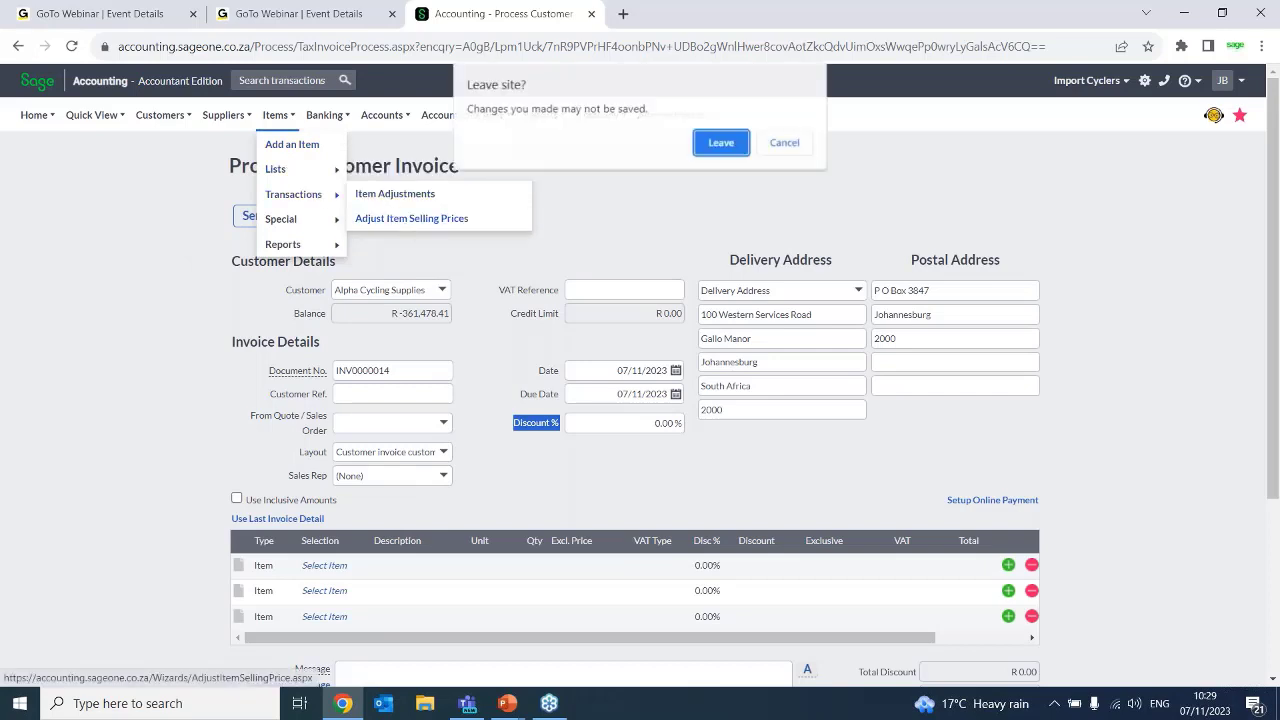
left_click(720, 141)
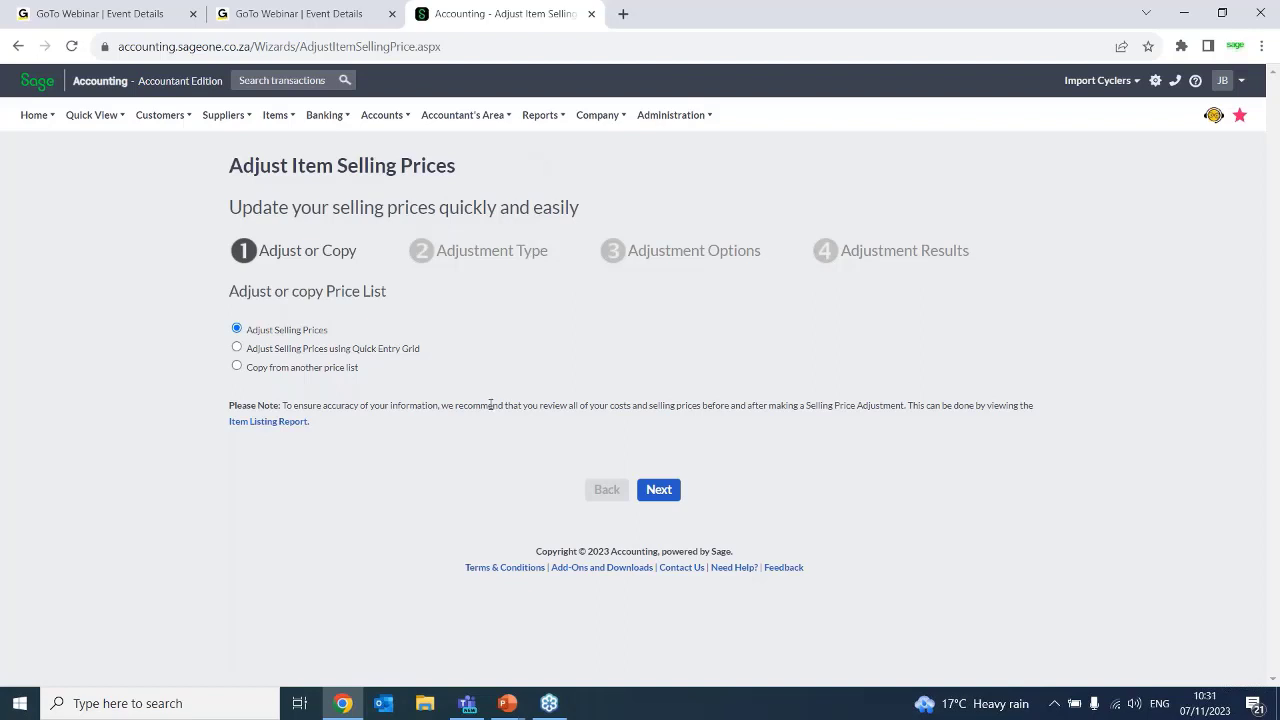
Switch to Outlook, search the mailbox for "newsflash" and open the Sage Business Cloud Accounting: Newsflash November 2023 email
left_click(388, 716)
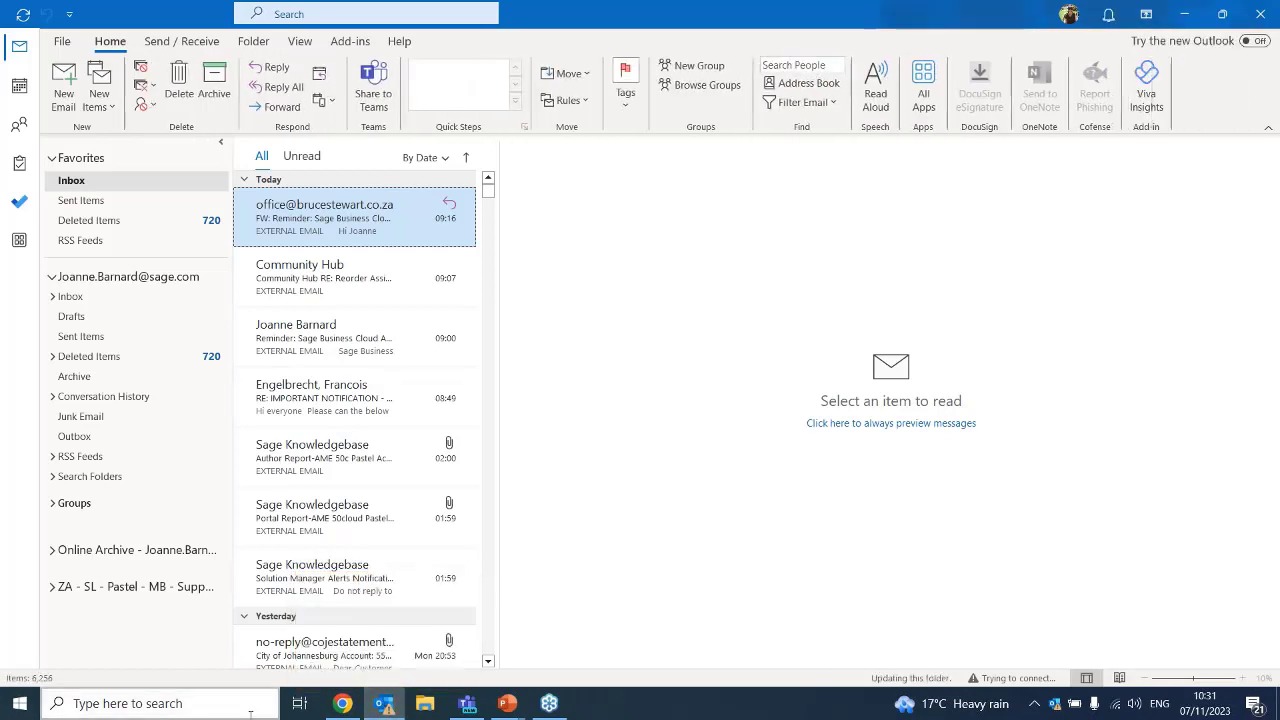
left_click(336, 15)
type("ne")
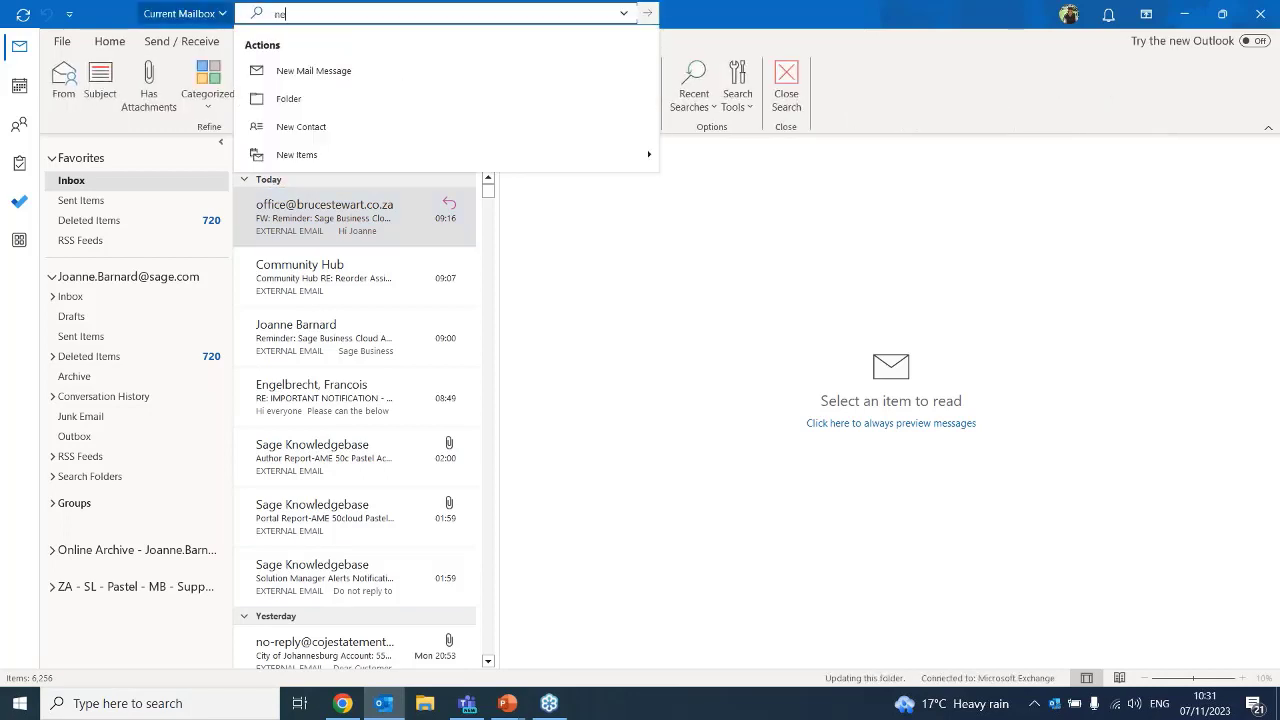
type("wsflash")
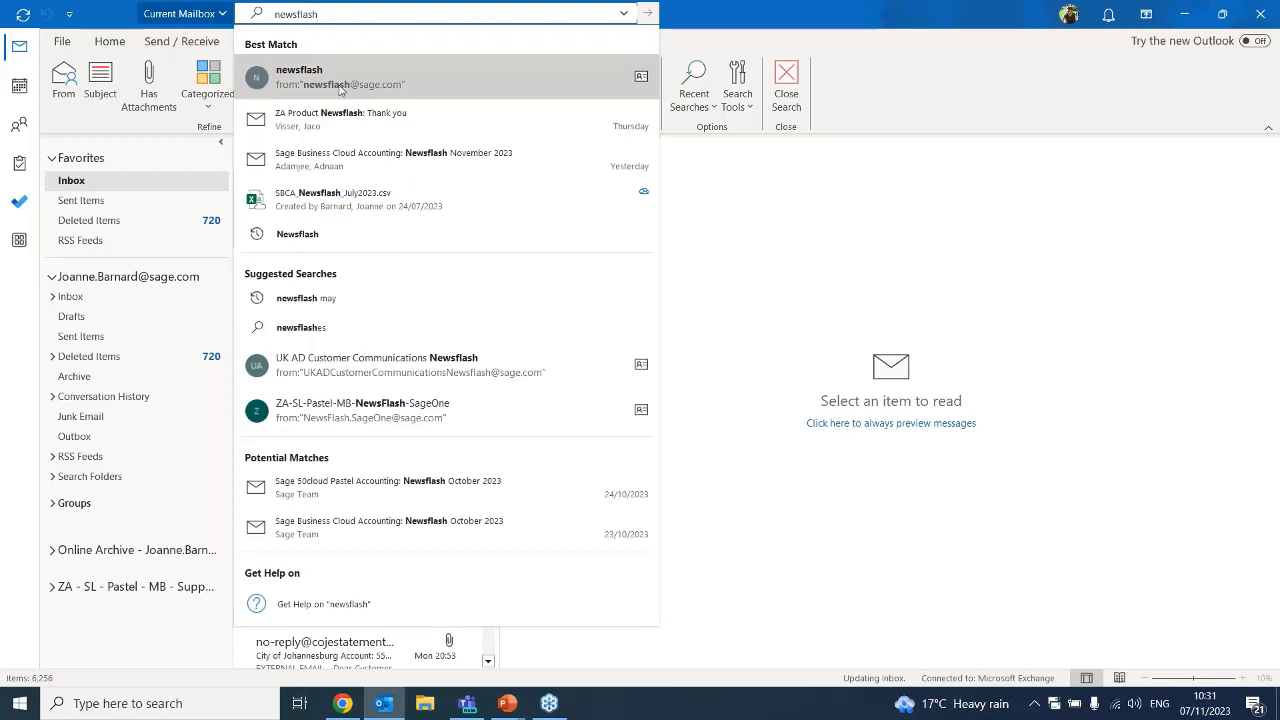
left_click(333, 157)
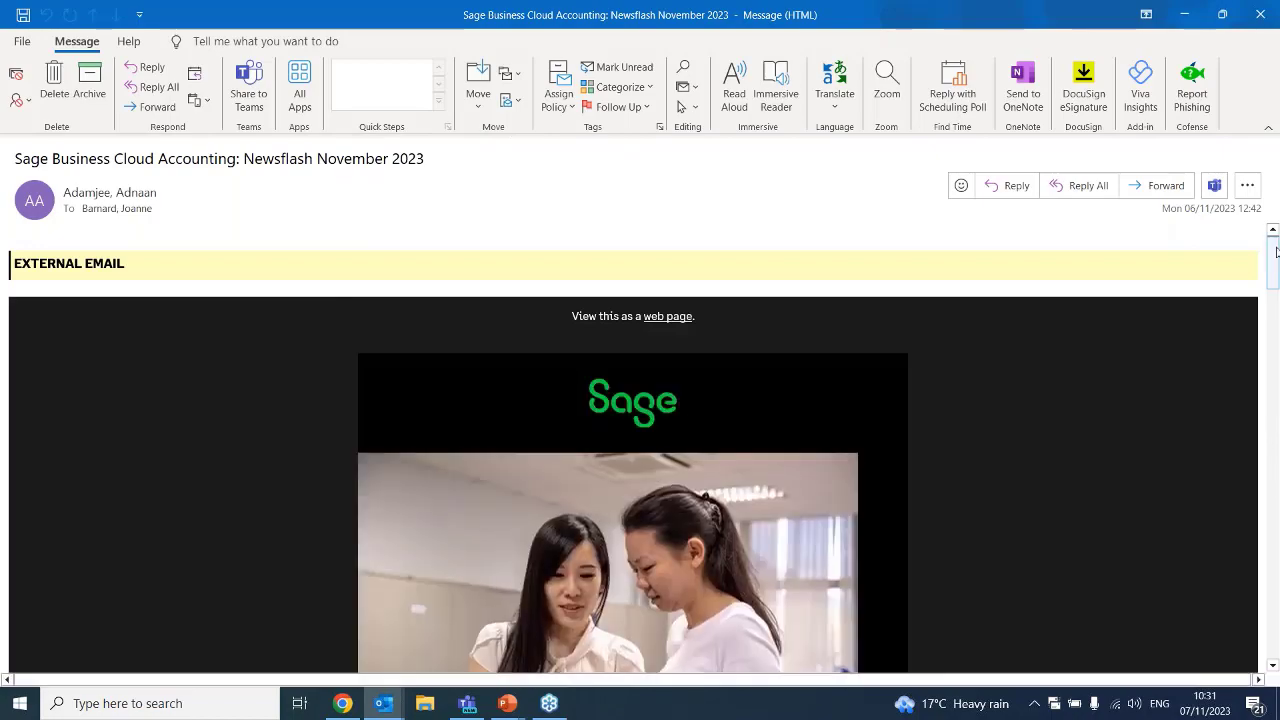
Look through the newsflash email for the accounting videos, contact details, Community Hub instructions and customer portal section
left_click_drag(1276, 252, 1274, 630)
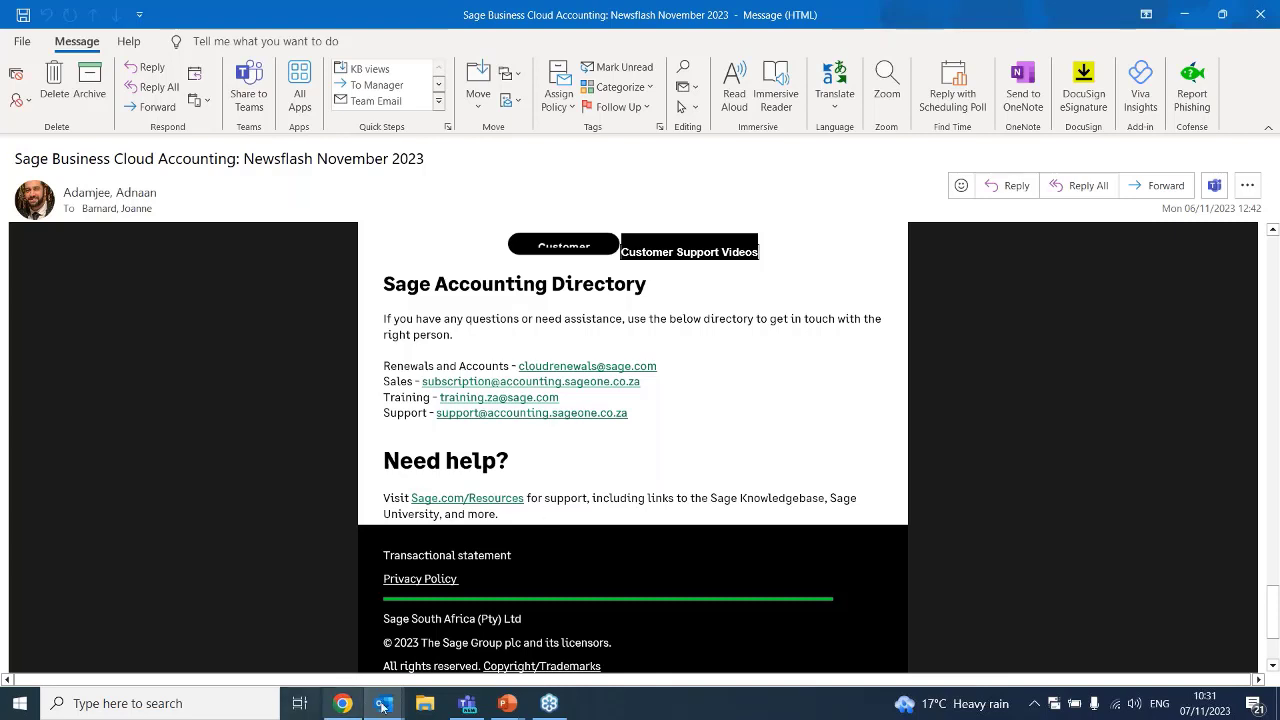
mouse_move(396, 710)
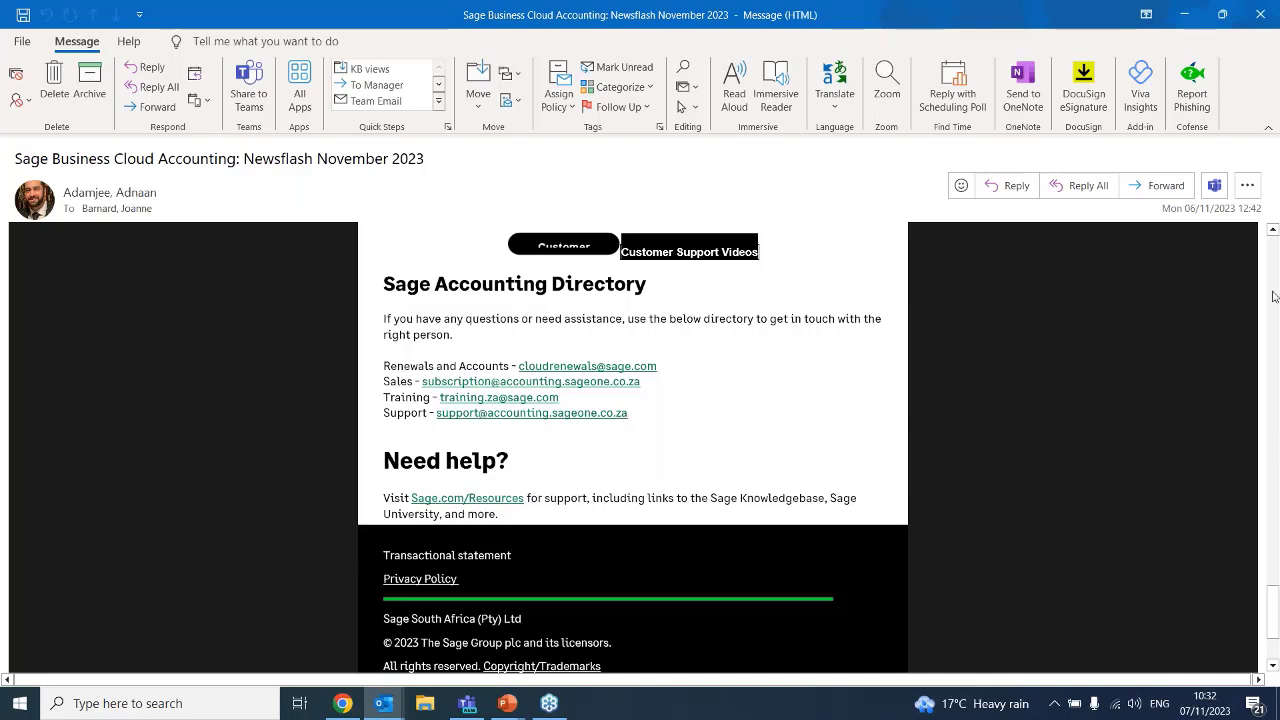
scroll(1276, 310, "up", 10)
scroll(1273, 297, "up", 6)
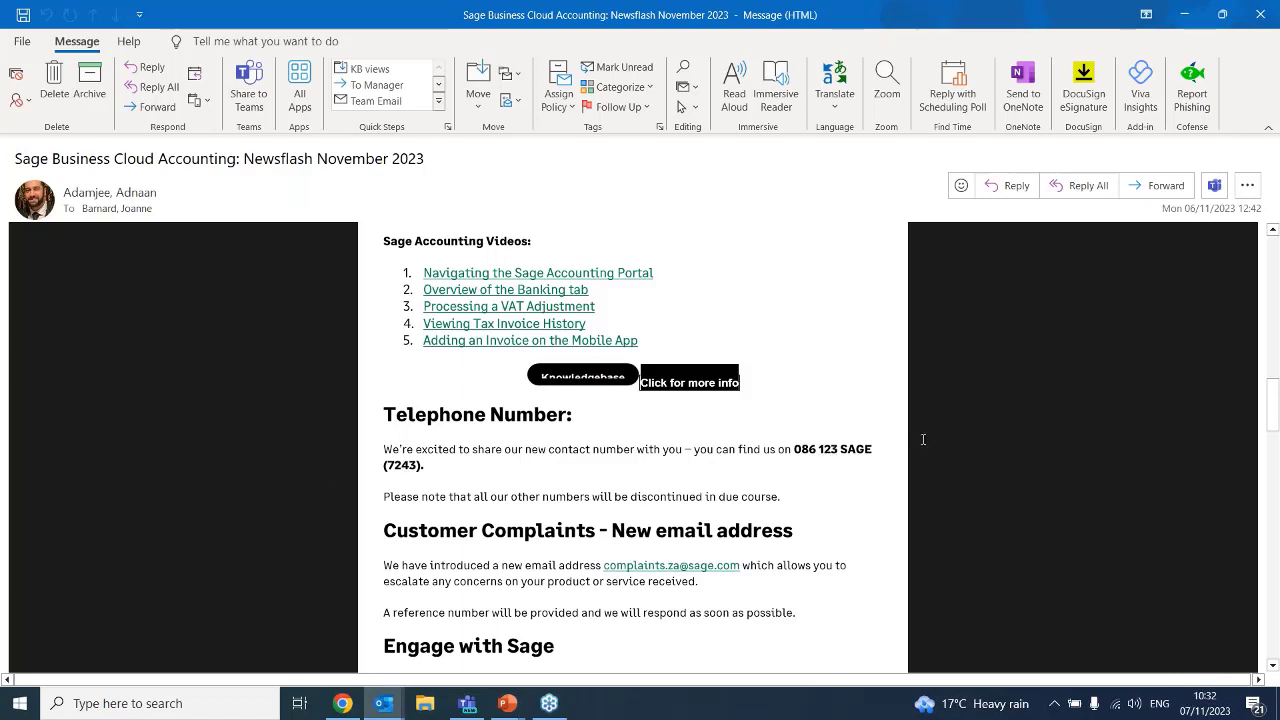
left_click_drag(1273, 423, 1275, 485)
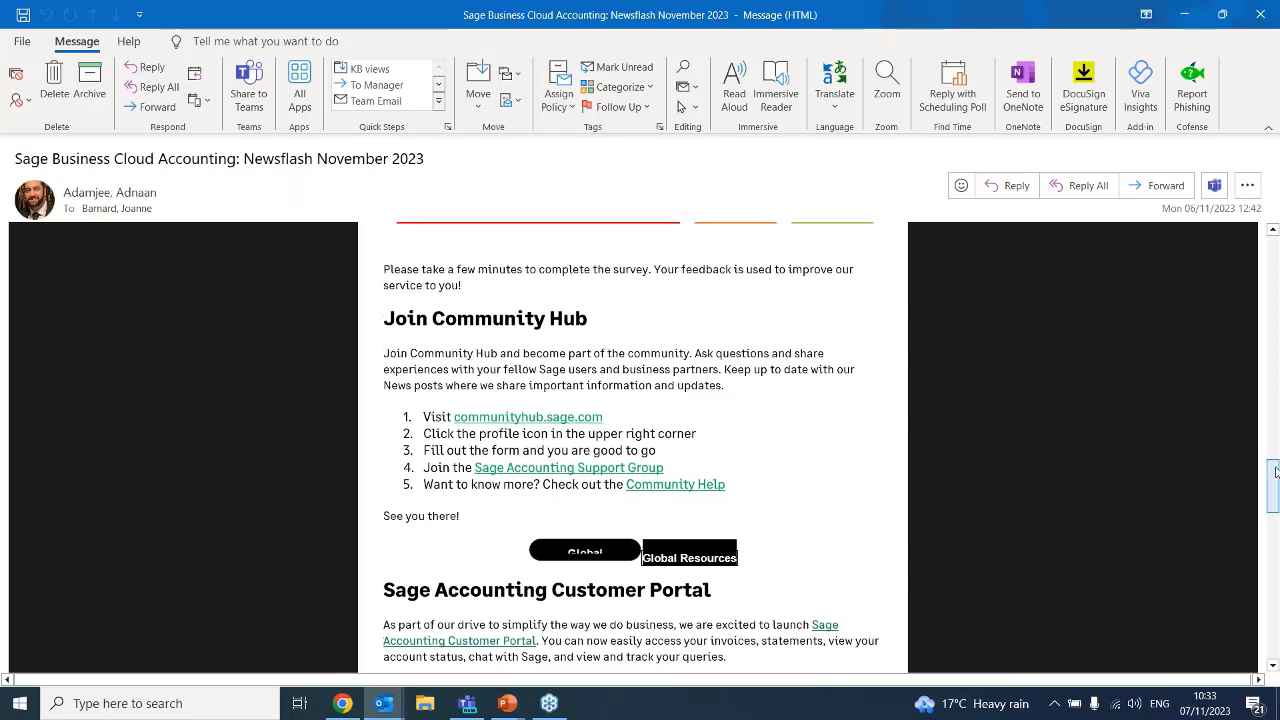
left_click_drag(1273, 487, 1273, 250)
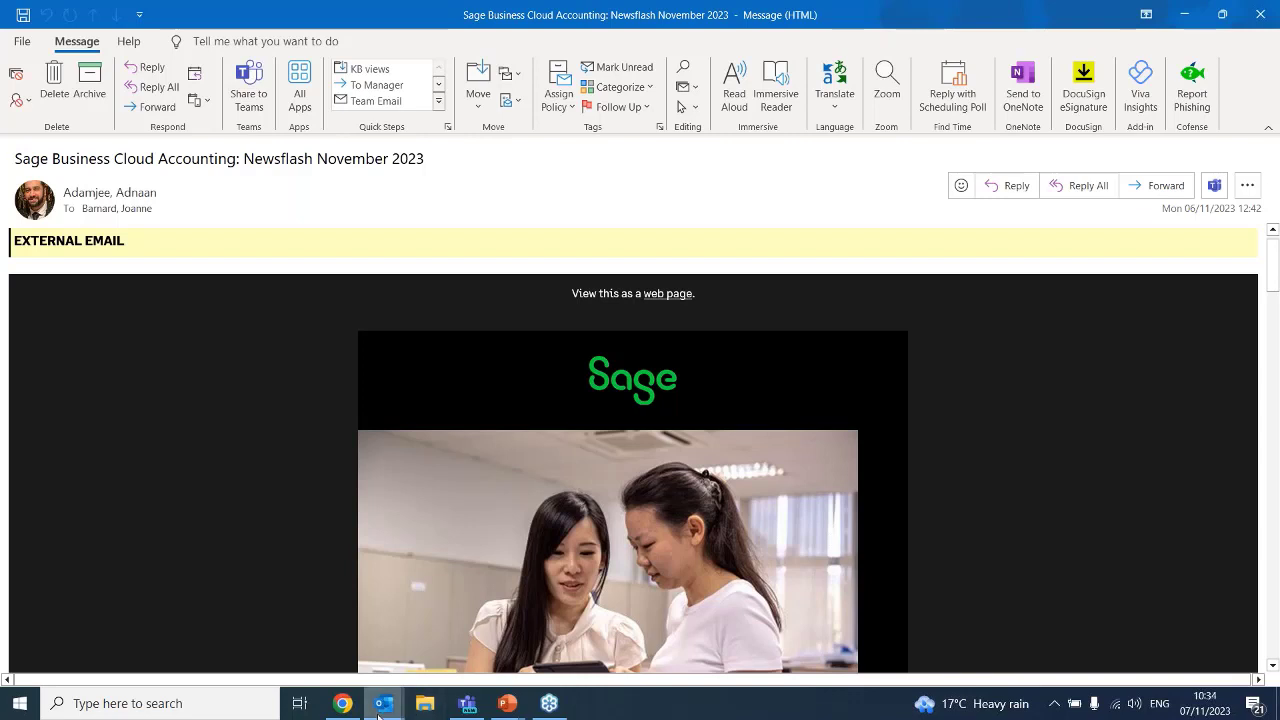
mouse_move(378, 714)
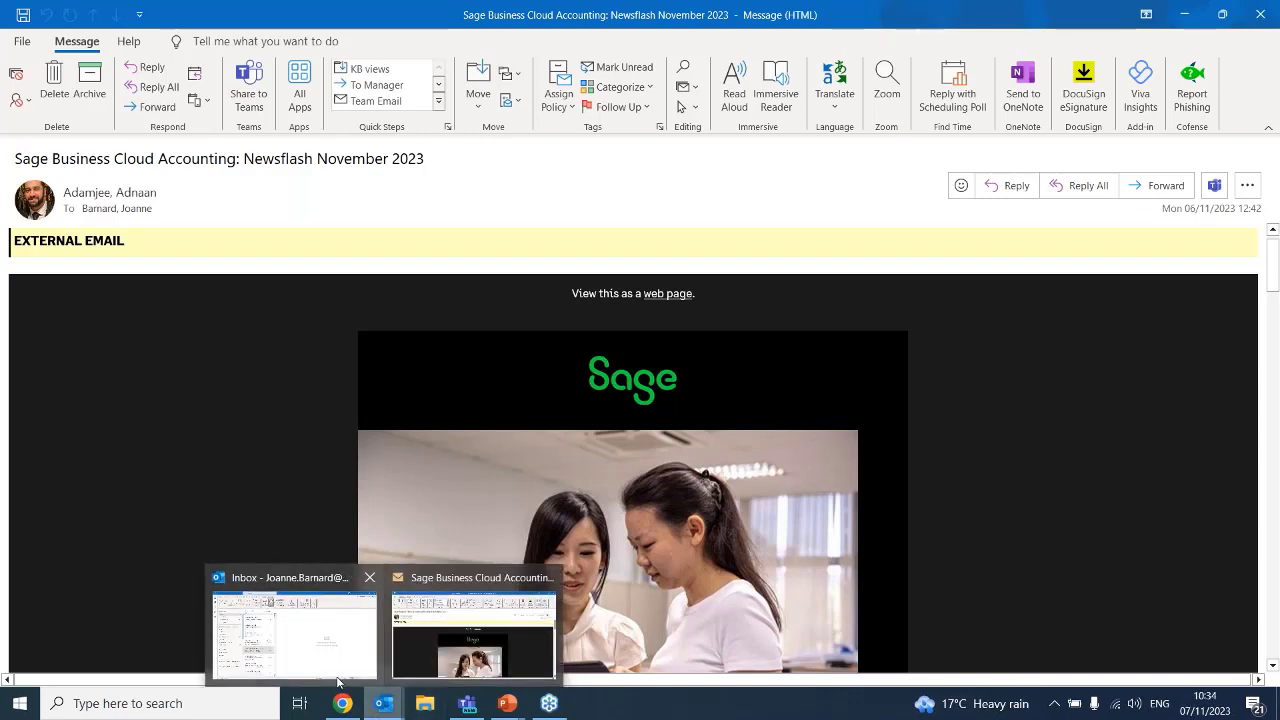
mouse_move(296, 655)
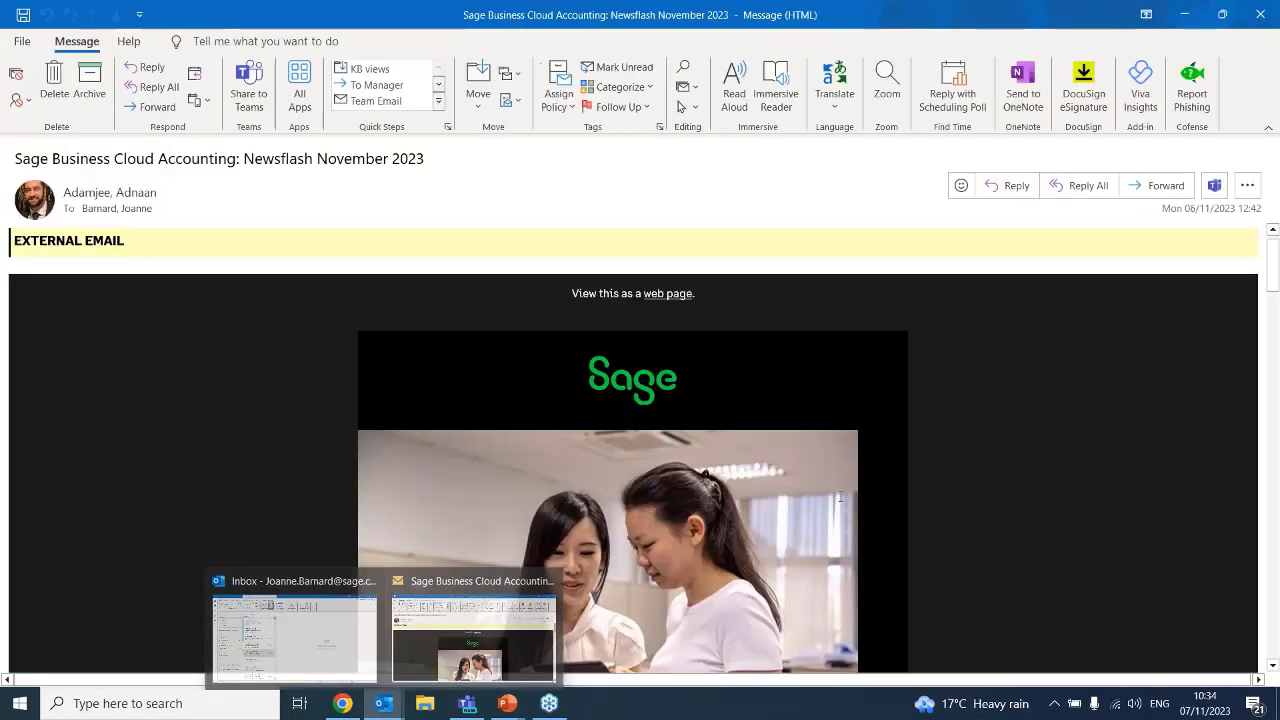
left_click(473, 635)
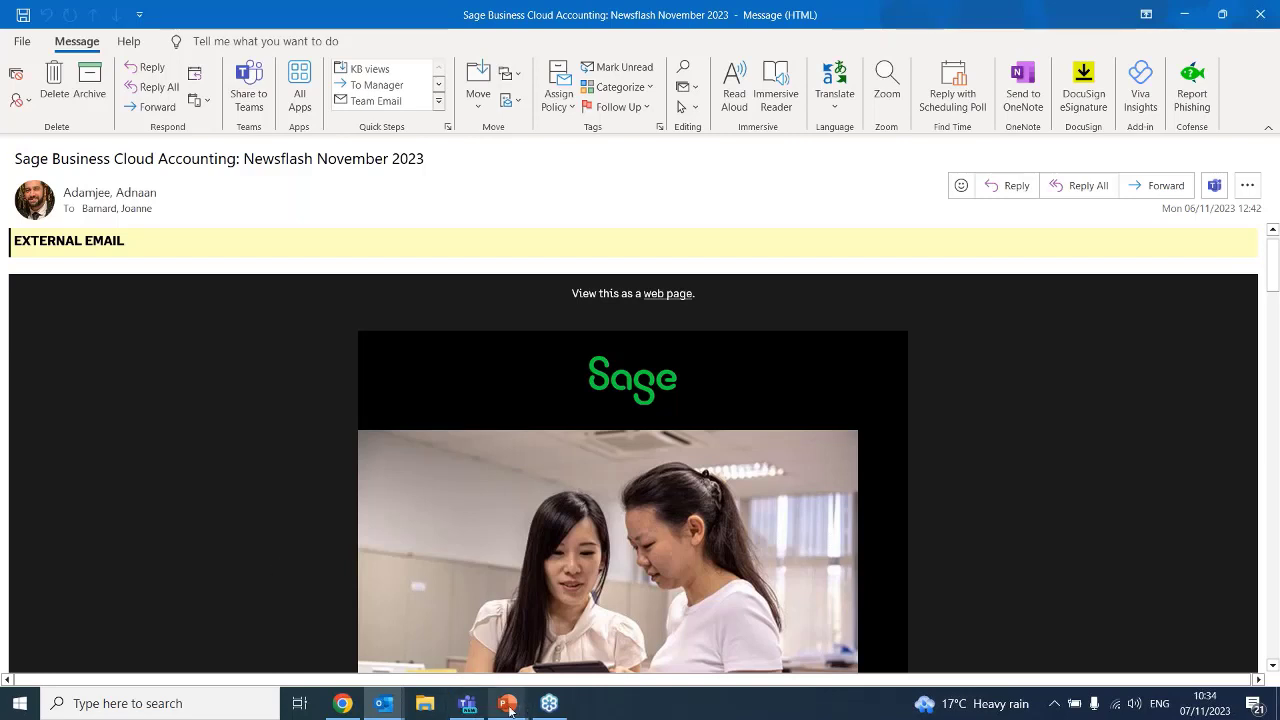
Switch to Chrome and open sagecity.com in a new browser tab
left_click(338, 708)
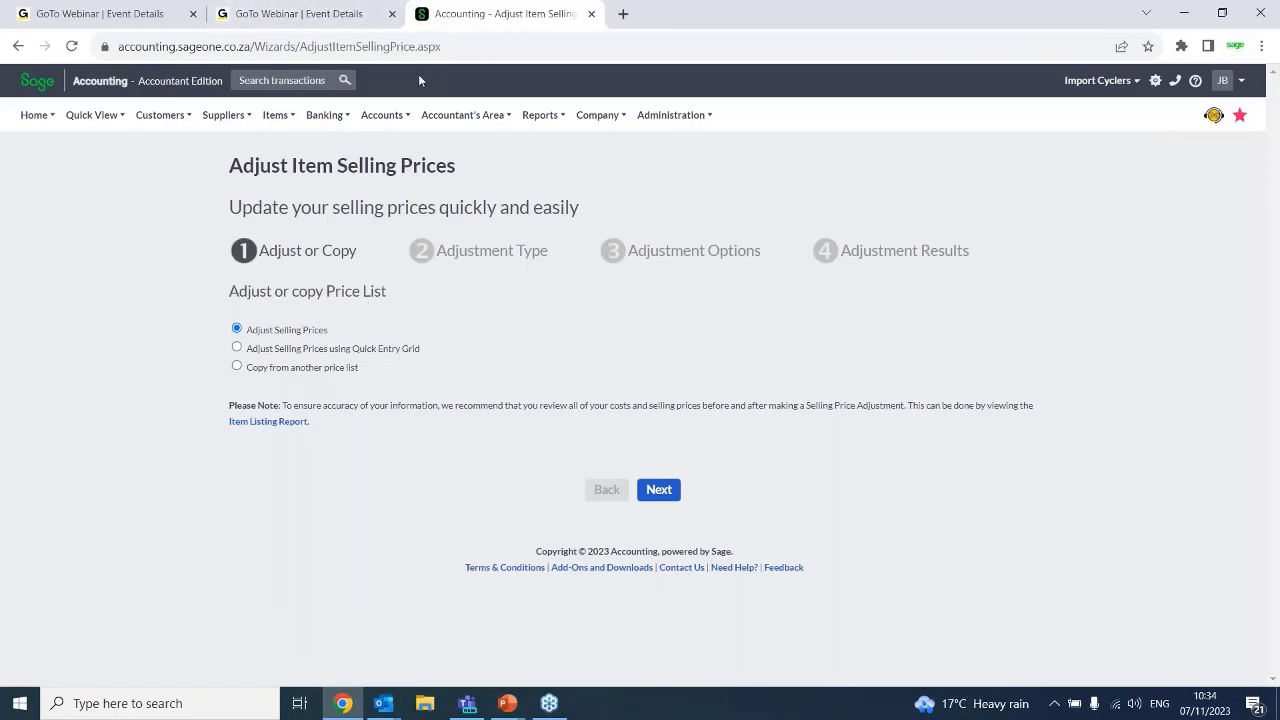
left_click(621, 14)
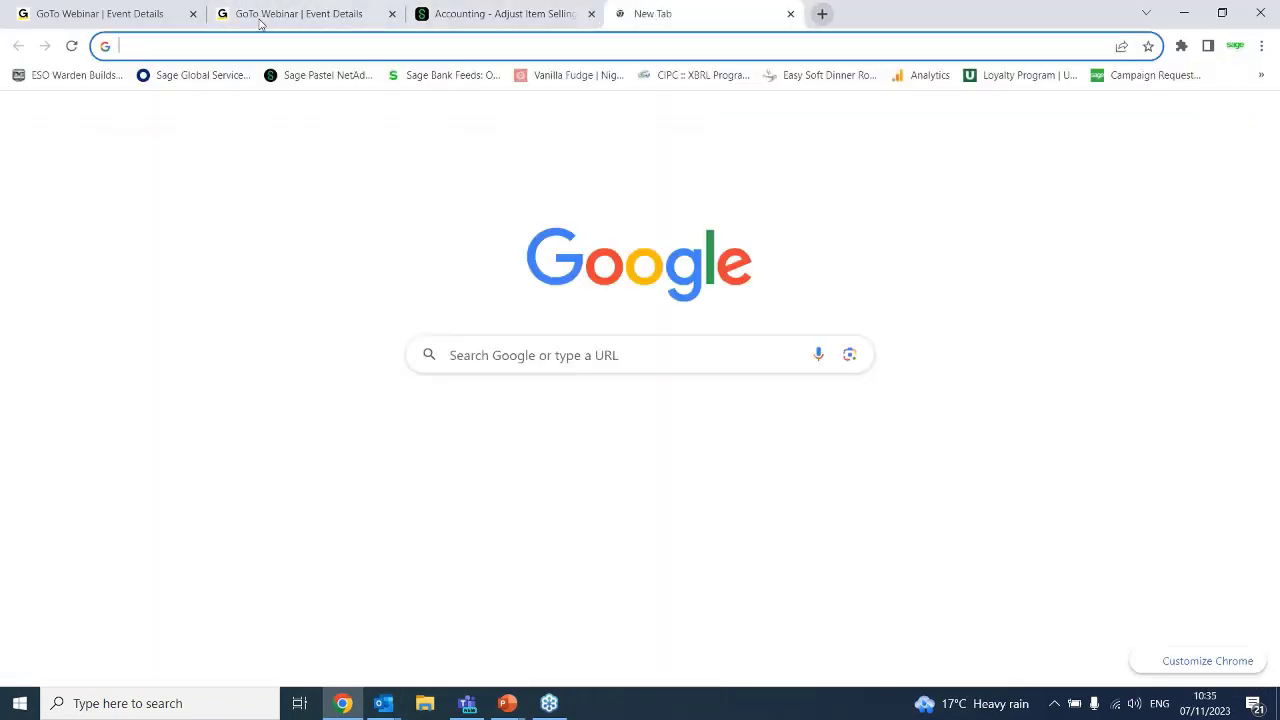
left_click(185, 45)
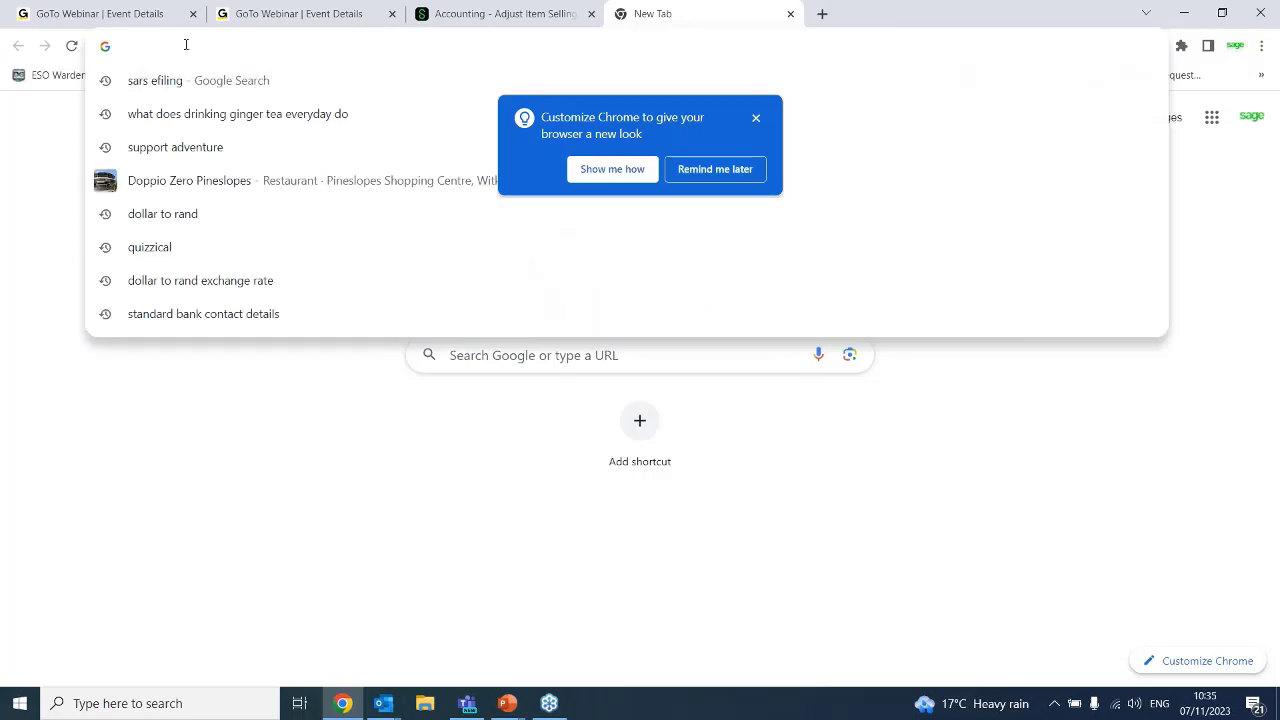
type("sagecity")
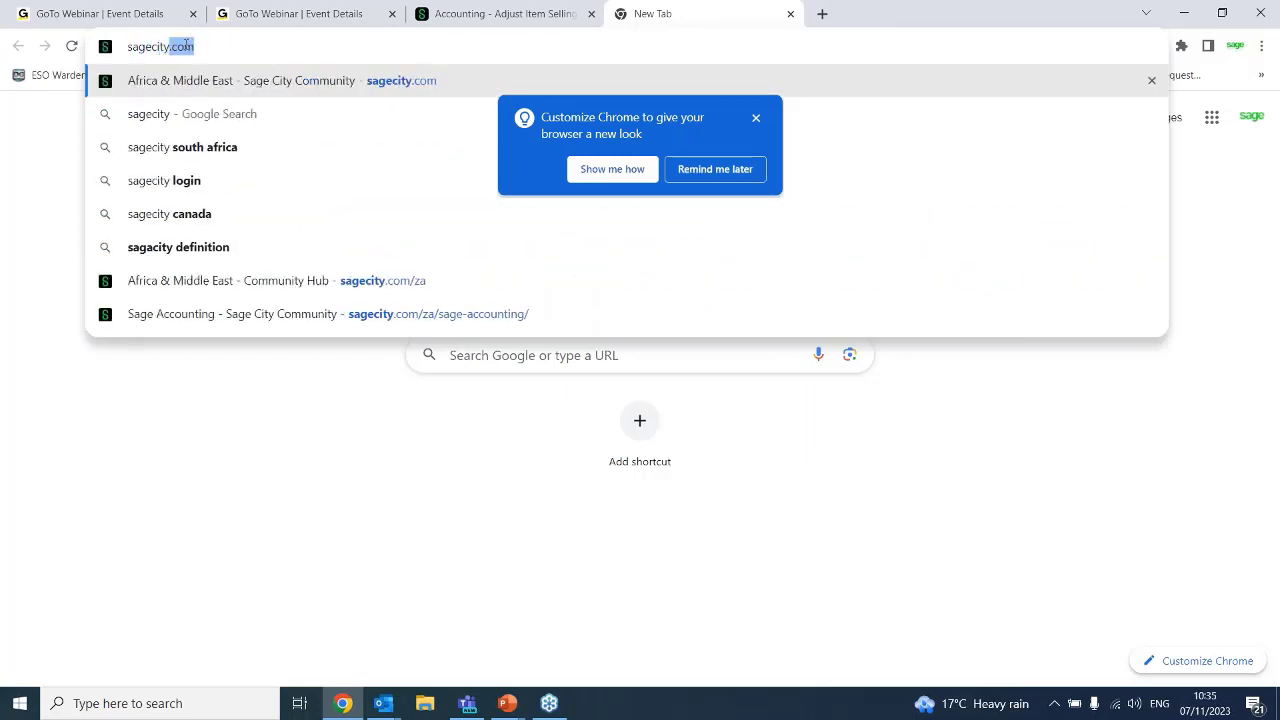
key("Return")
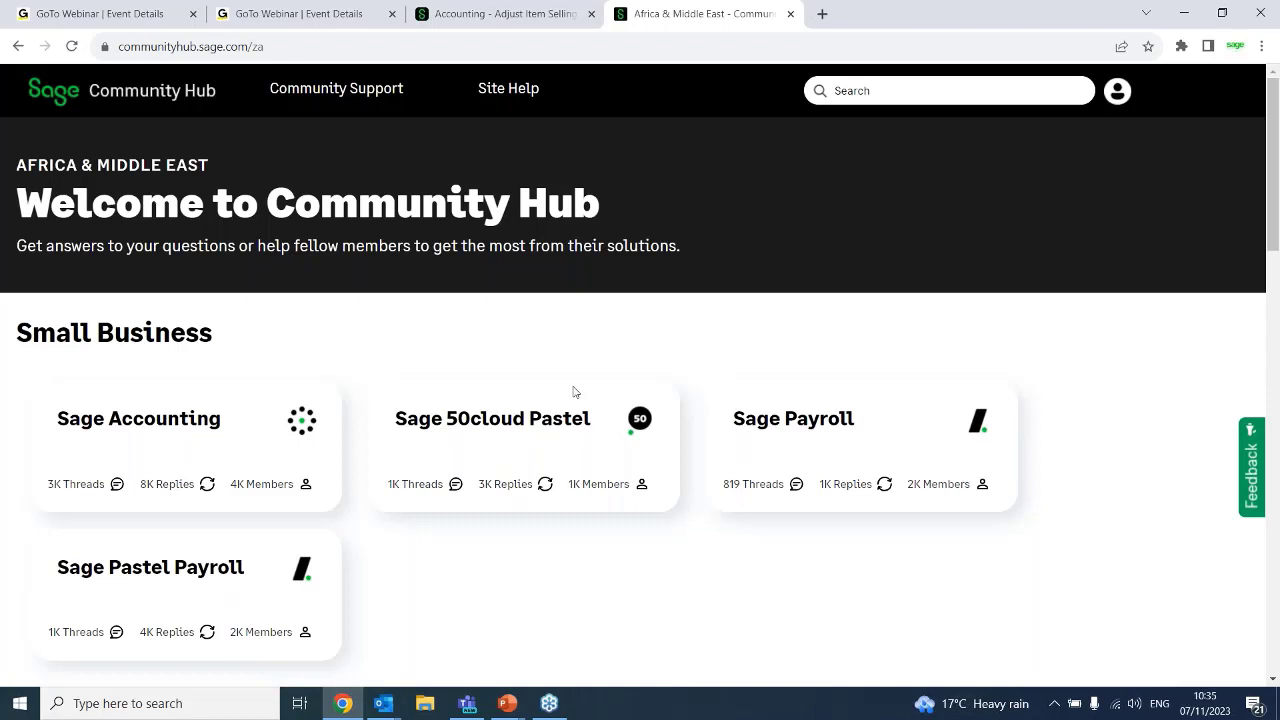
Check the GoTo Webinar event details and open the Reconcile Banks and Credit Cards page in Sage Accounting
left_click(140, 10)
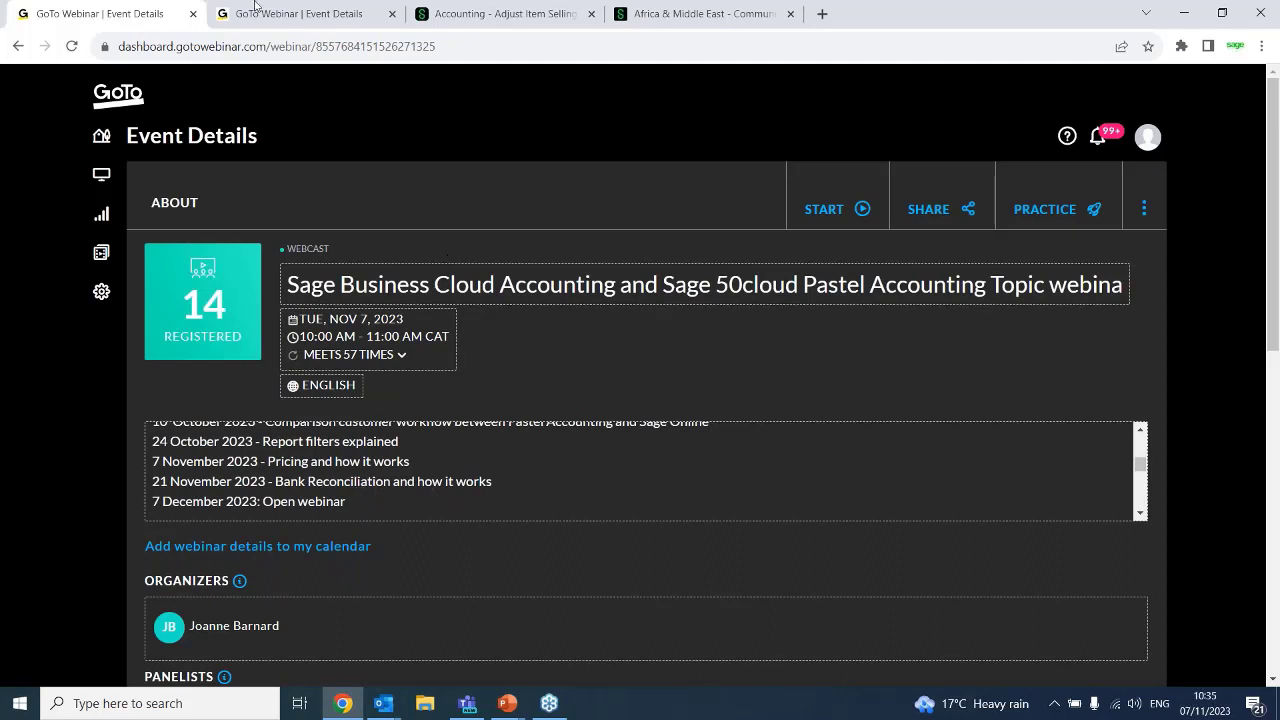
left_click(490, 14)
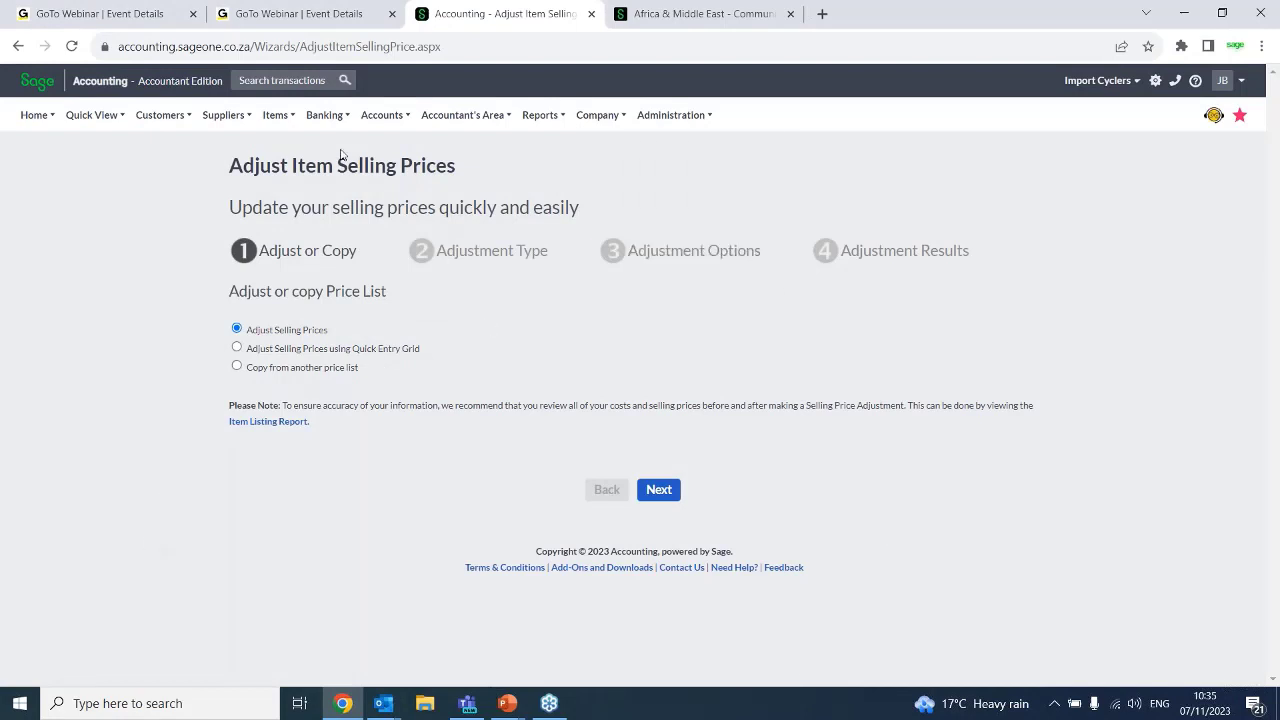
mouse_move(323, 118)
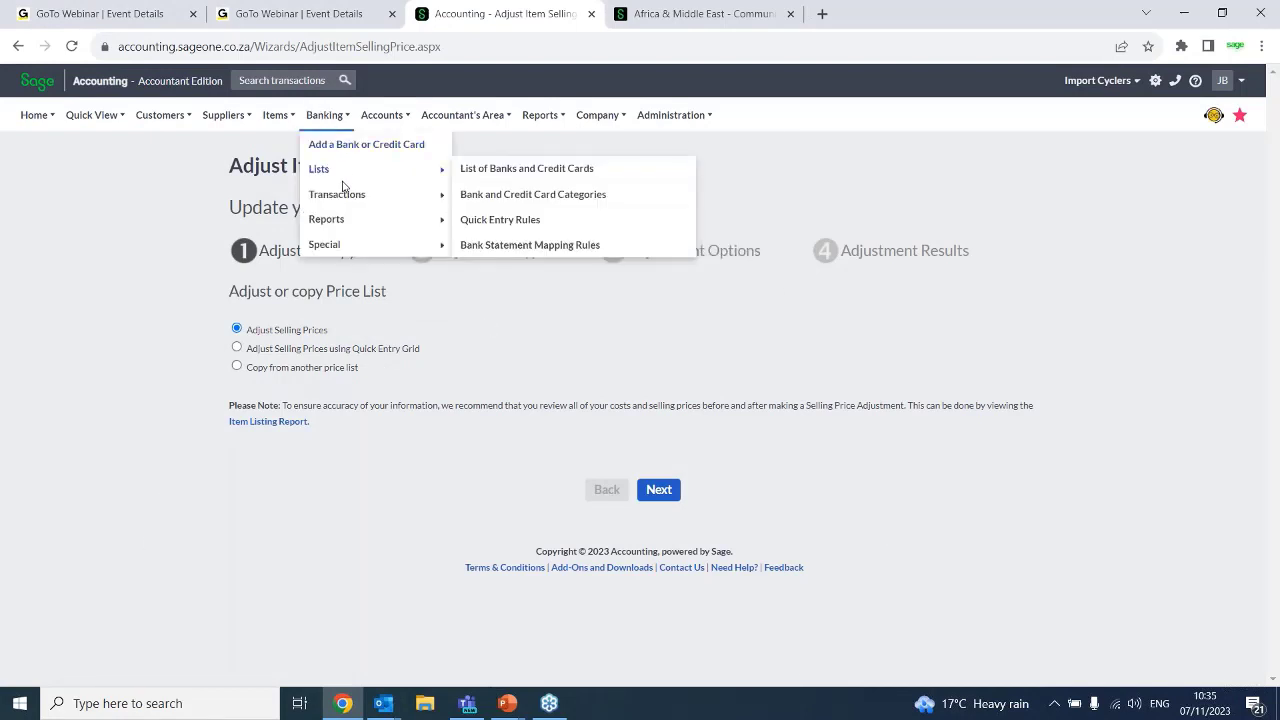
mouse_move(345, 195)
left_click(507, 222)
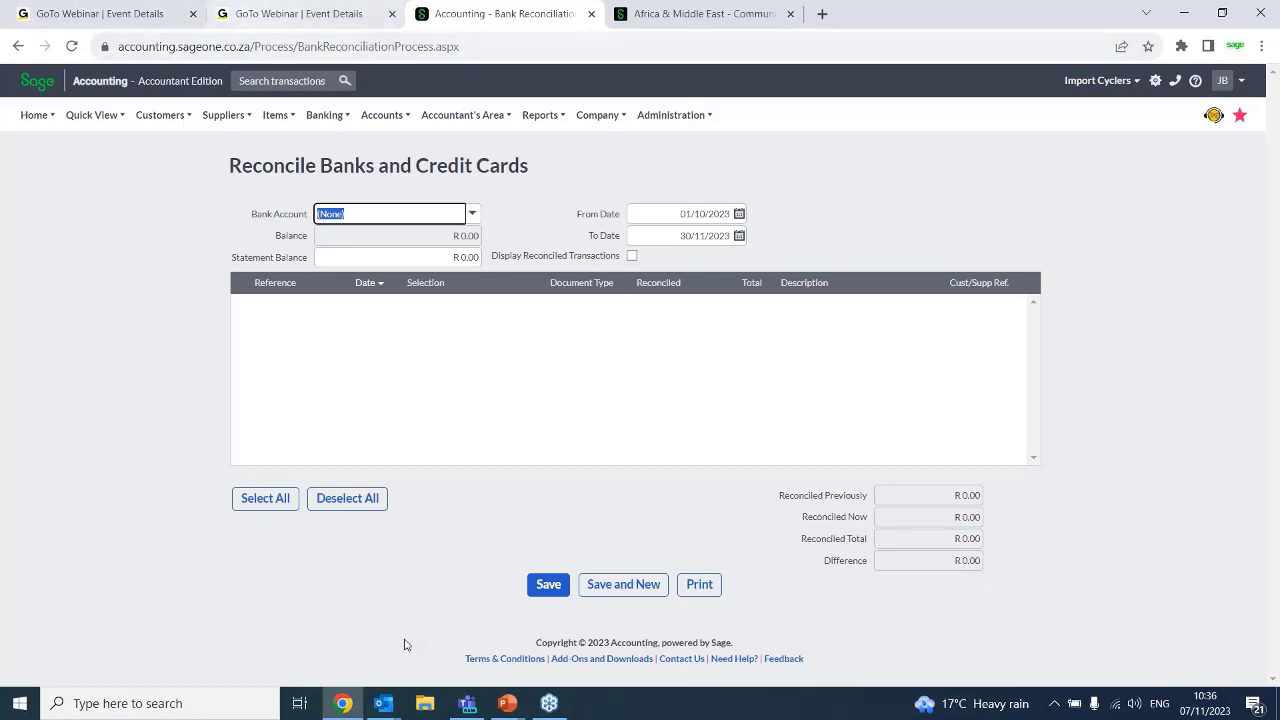
Highlight the 21 November 2023 Bank Reconciliation and 7 December 2023 Open webinar entries in the editable webinar description
left_click(301, 9)
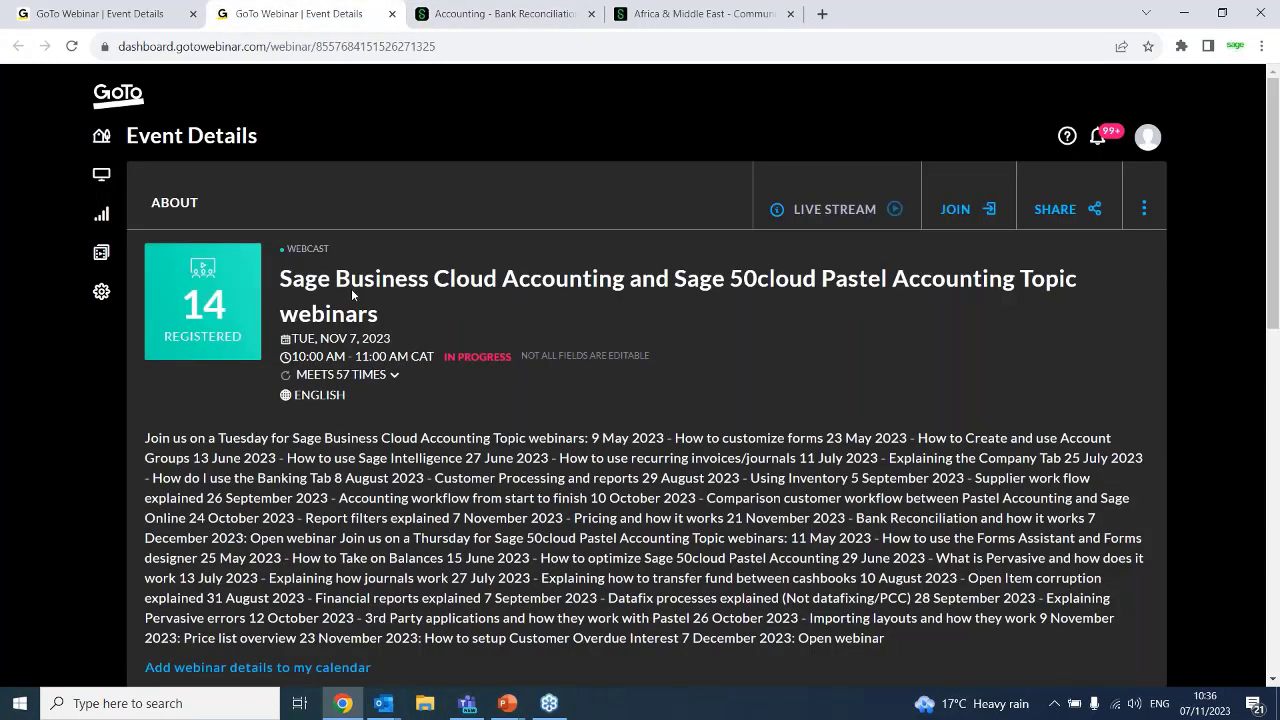
key("ctrl+shift+Tab")
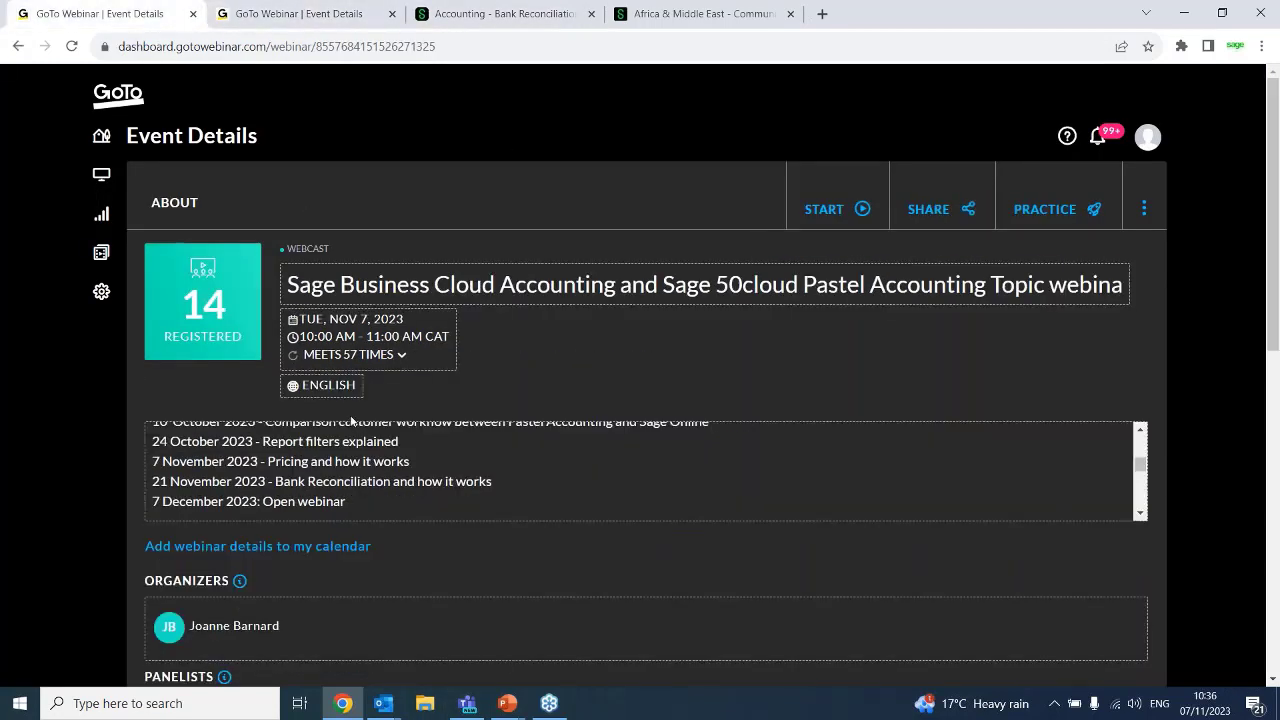
left_click_drag(494, 481, 155, 482)
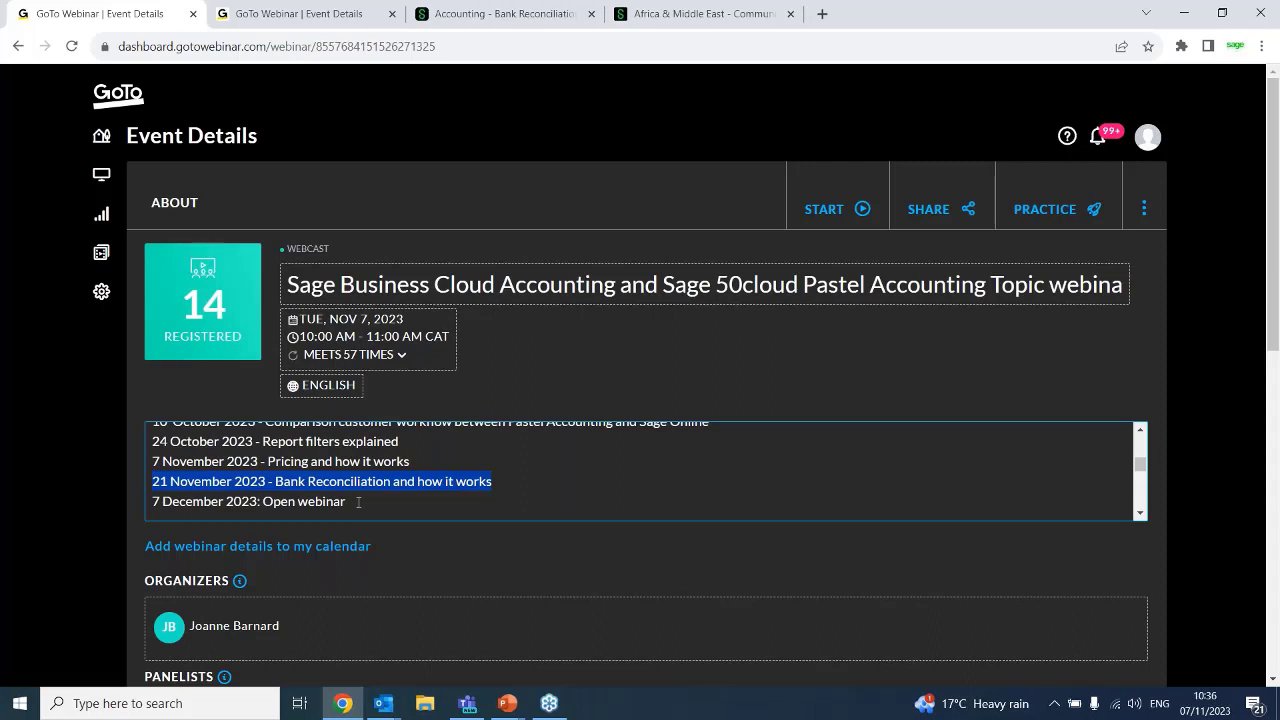
left_click_drag(356, 502, 147, 497)
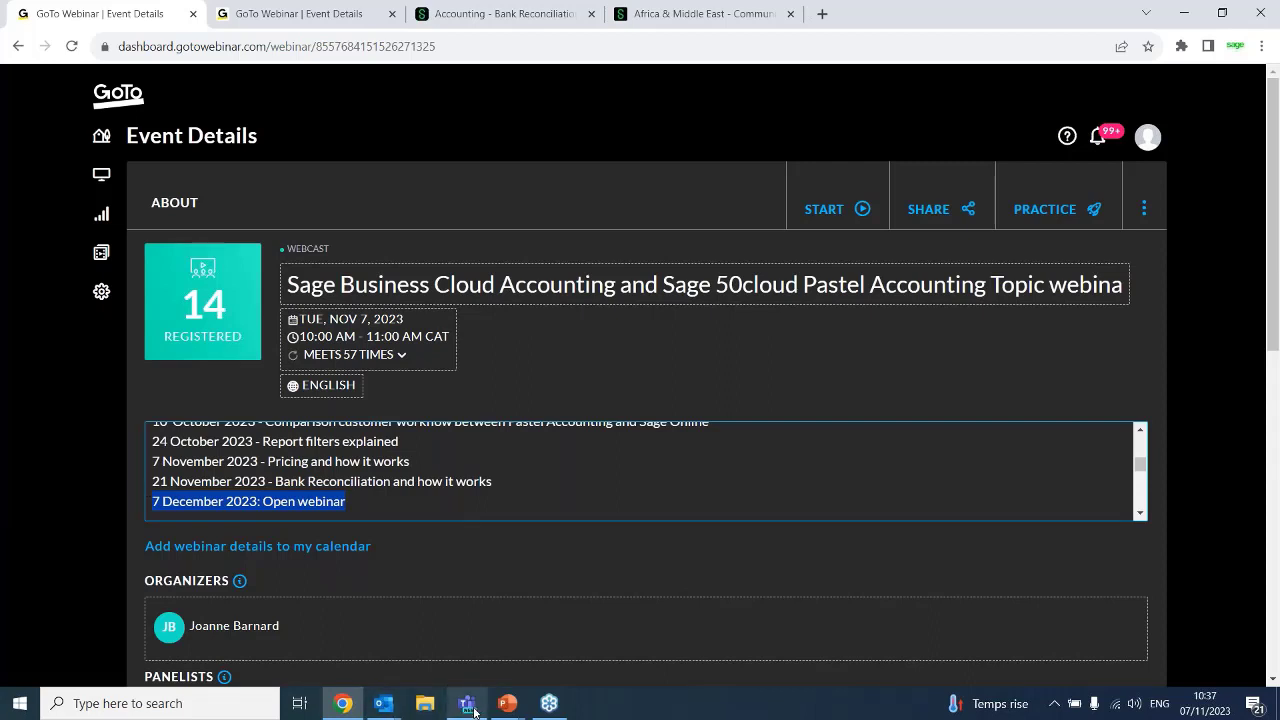
mouse_move(472, 711)
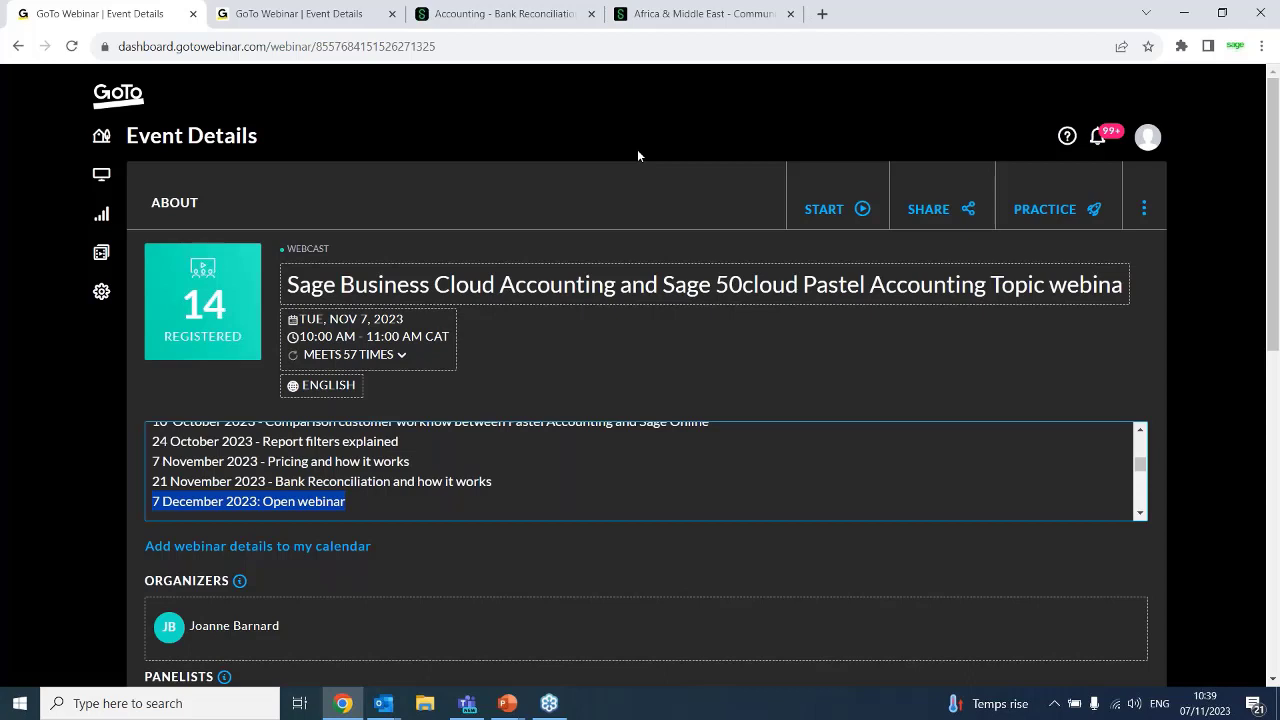
left_click(666, 468)
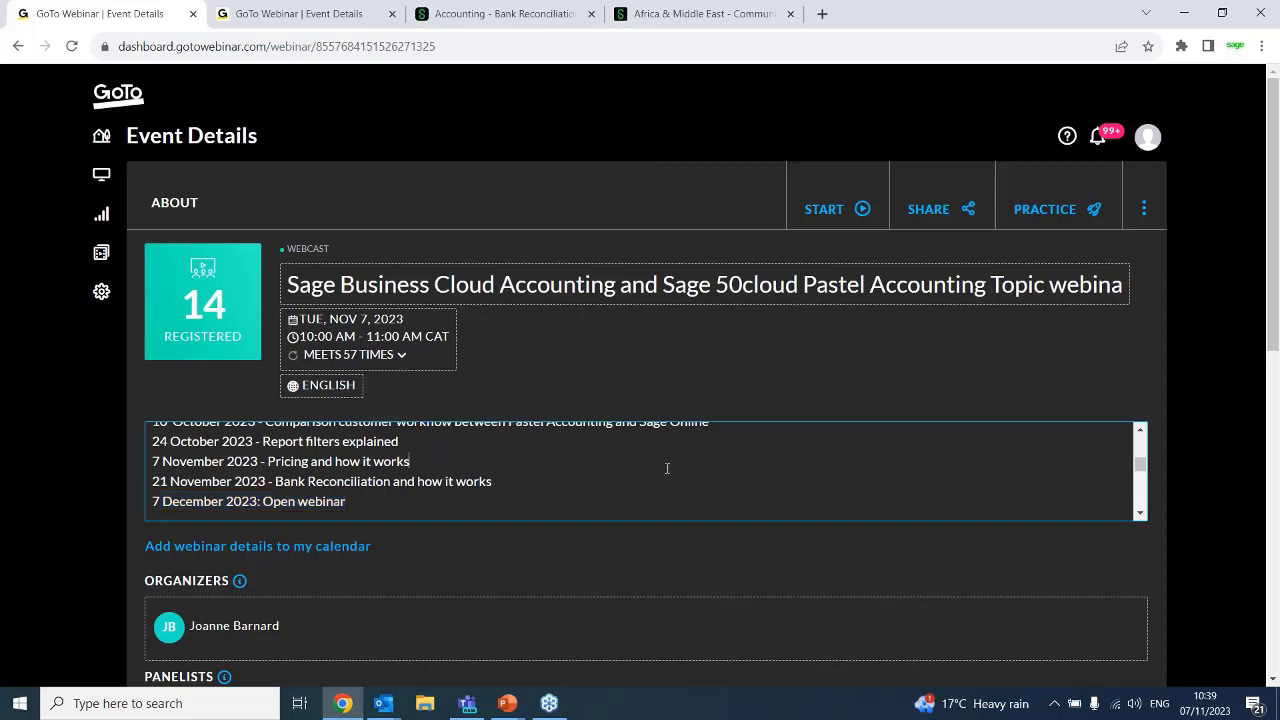
left_click(1195, 33)
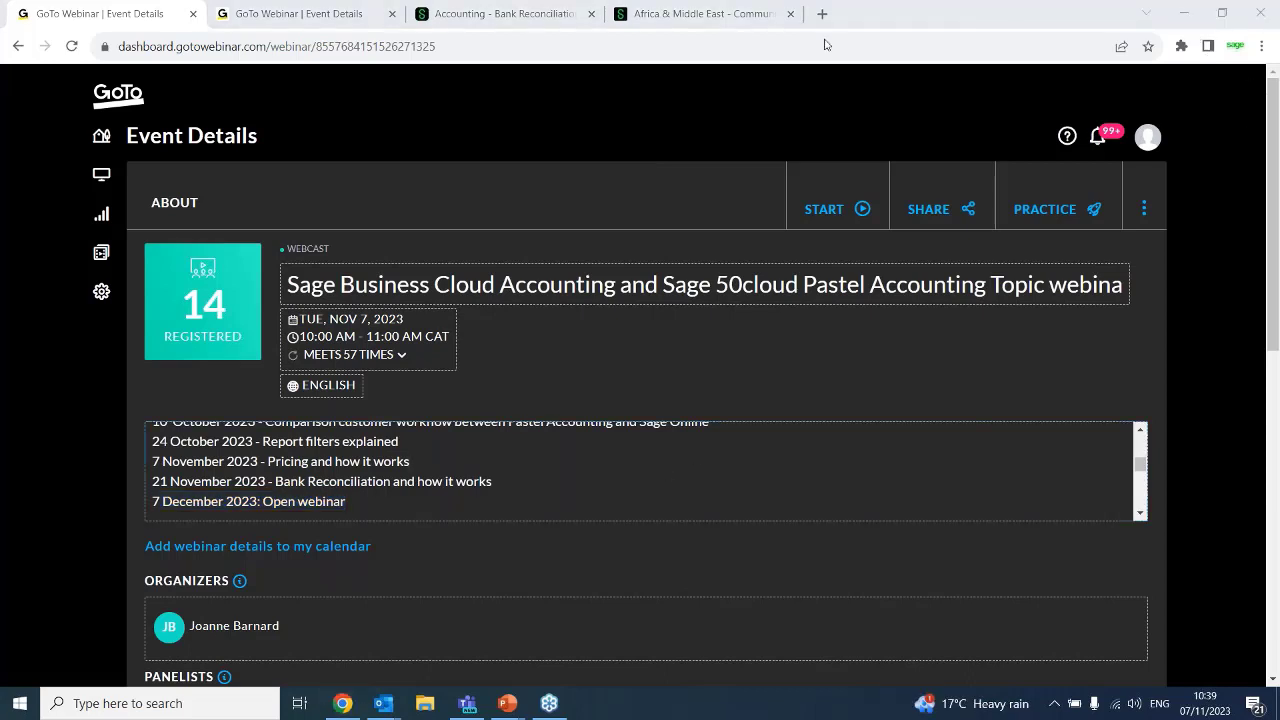
Review the Sage 50cloud Pastel Accounting session dates and topics through the end of the webinar description
left_click(1141, 516)
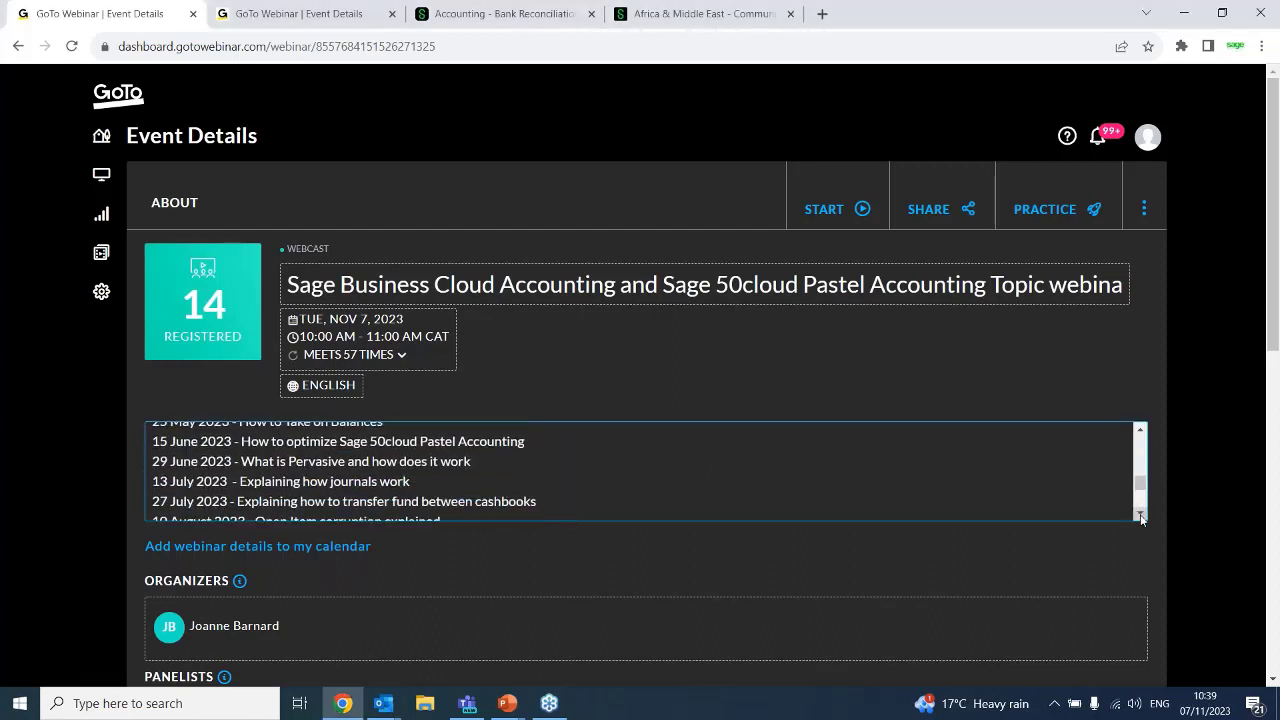
left_click(1141, 516)
left_click(1141, 516)
left_click(1141, 516)
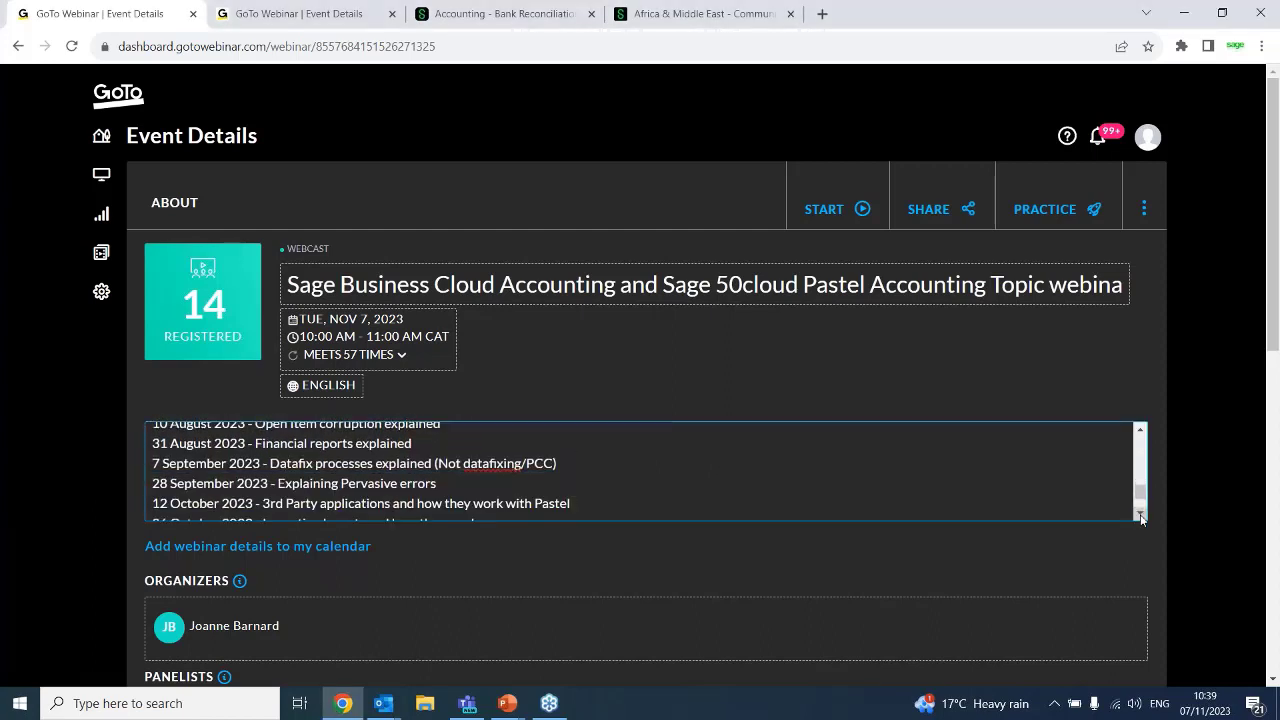
left_click(1141, 516)
left_click(1141, 516)
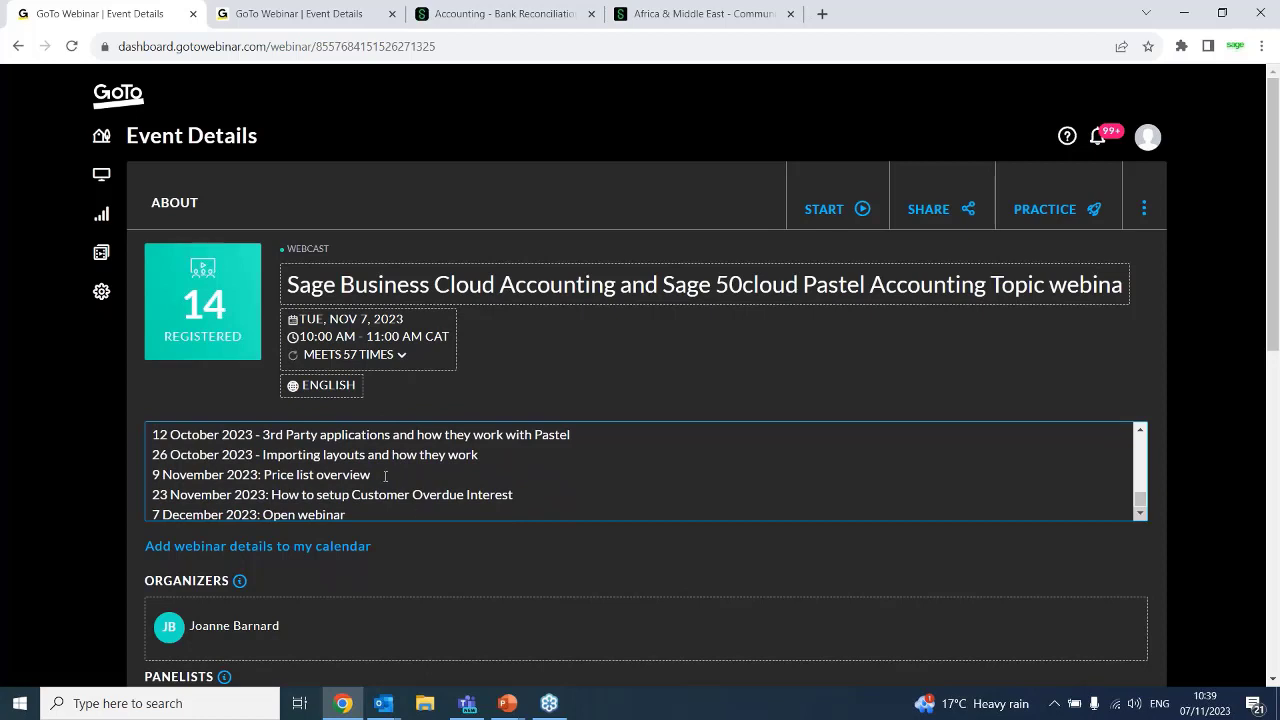
left_click(157, 14)
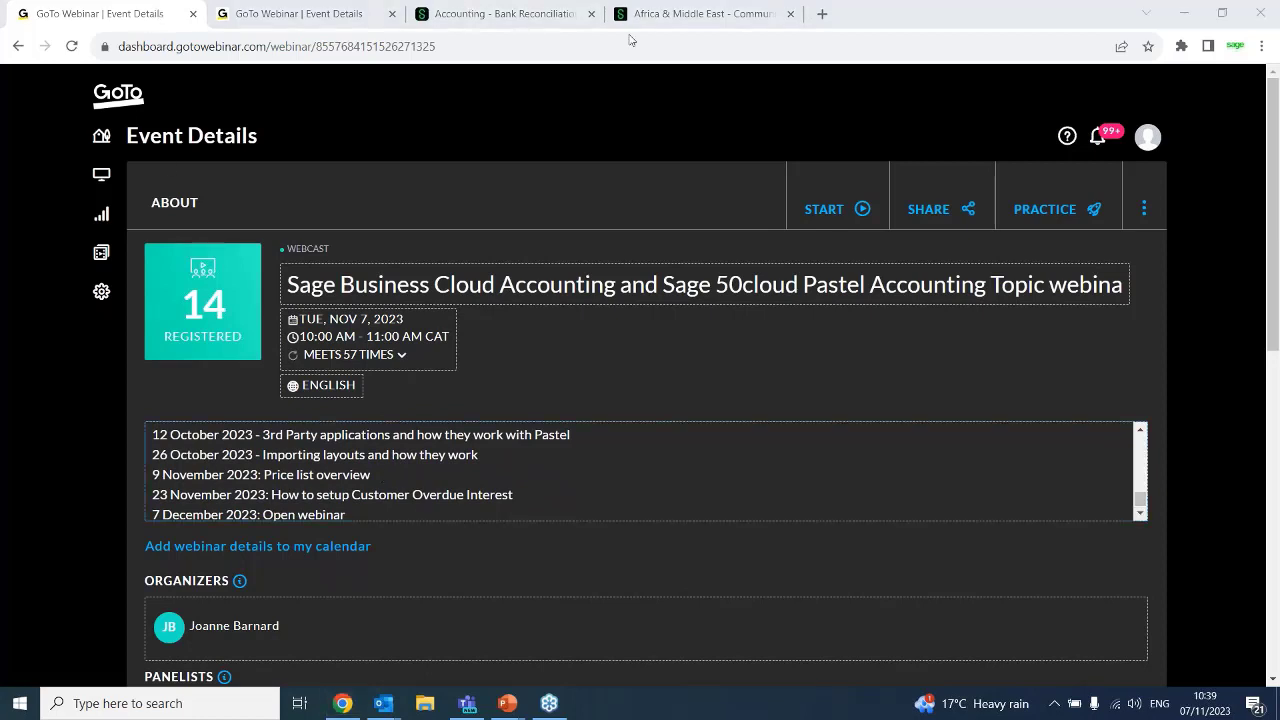